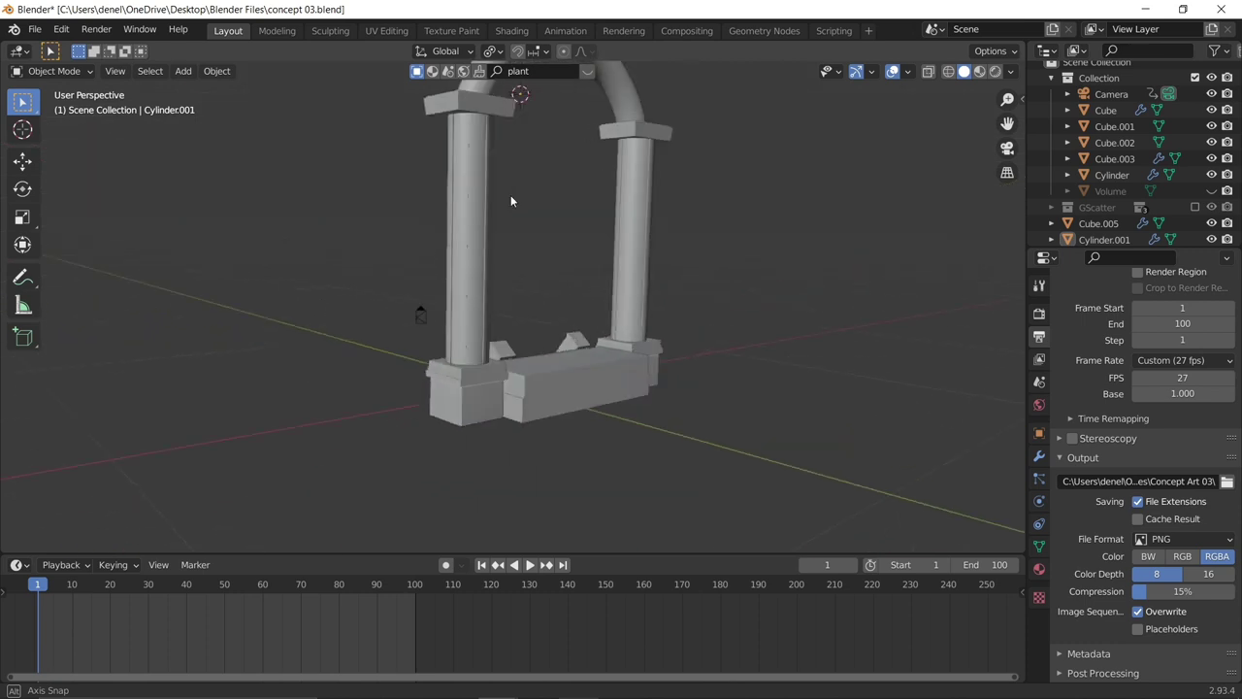
Examine the finished arch model's base, stair sides and column capitals from several angles.
click(503, 392)
click(430, 406)
click(439, 348)
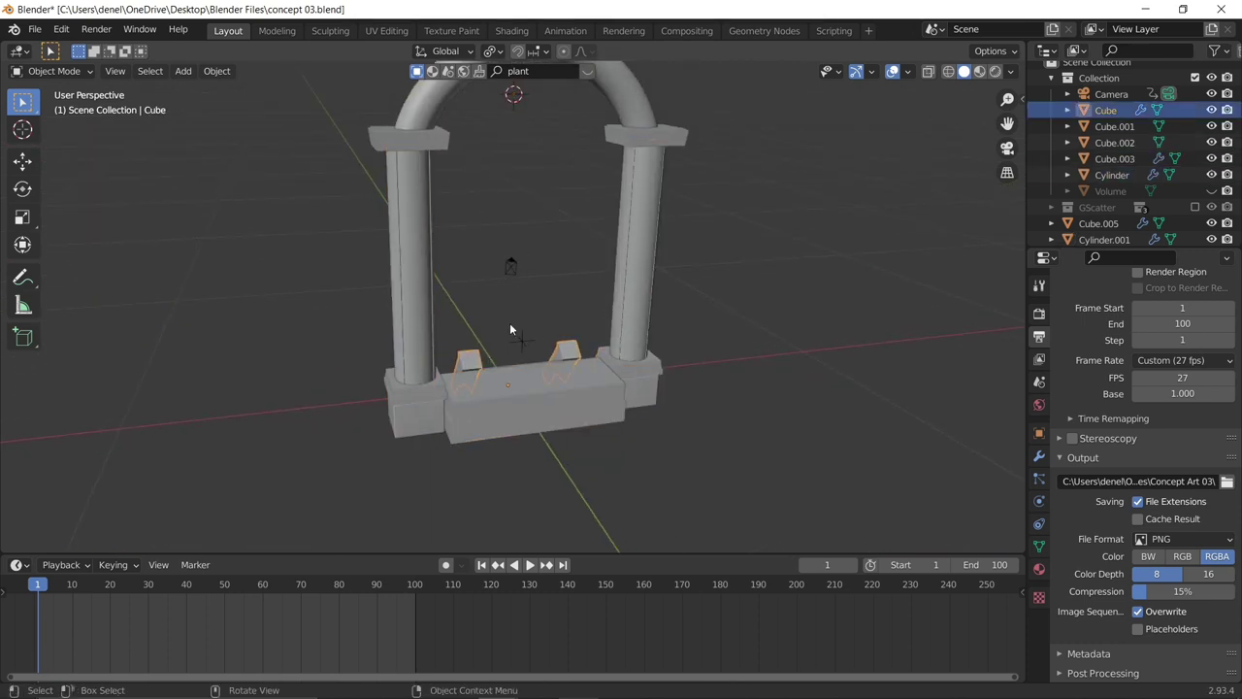
middle_drag(510, 322, 646, 124)
click(672, 178)
click(673, 179)
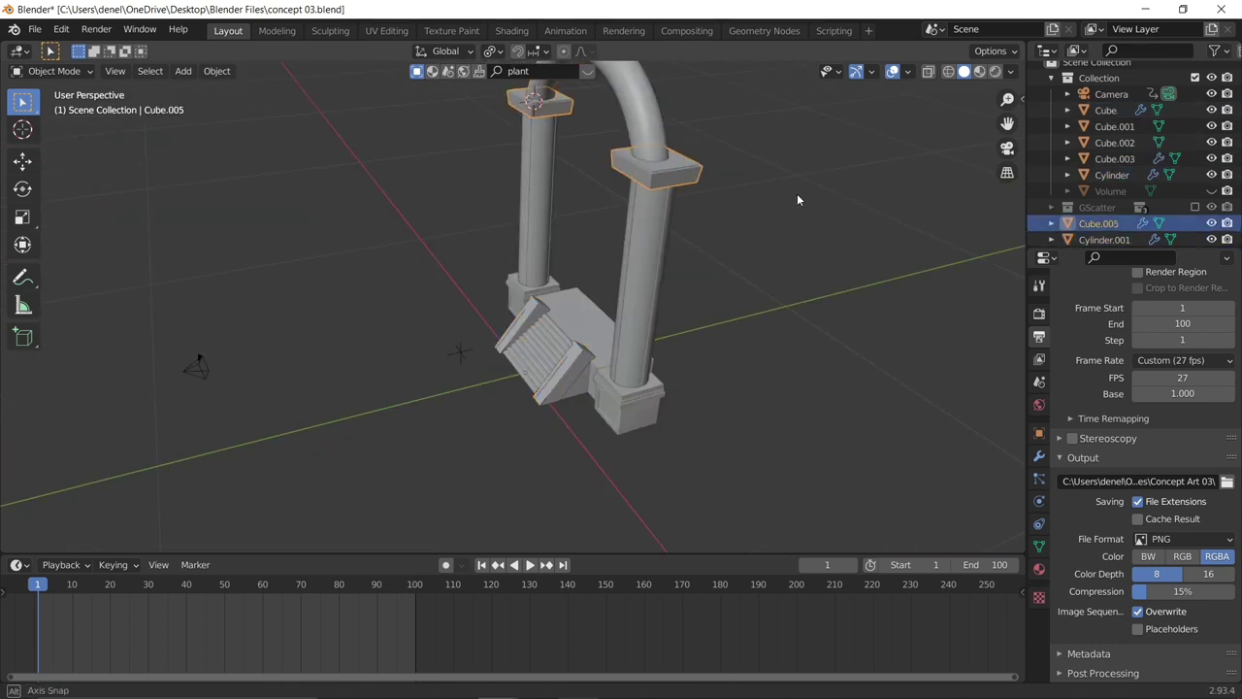
middle_drag(796, 193, 840, 235)
click(840, 235)
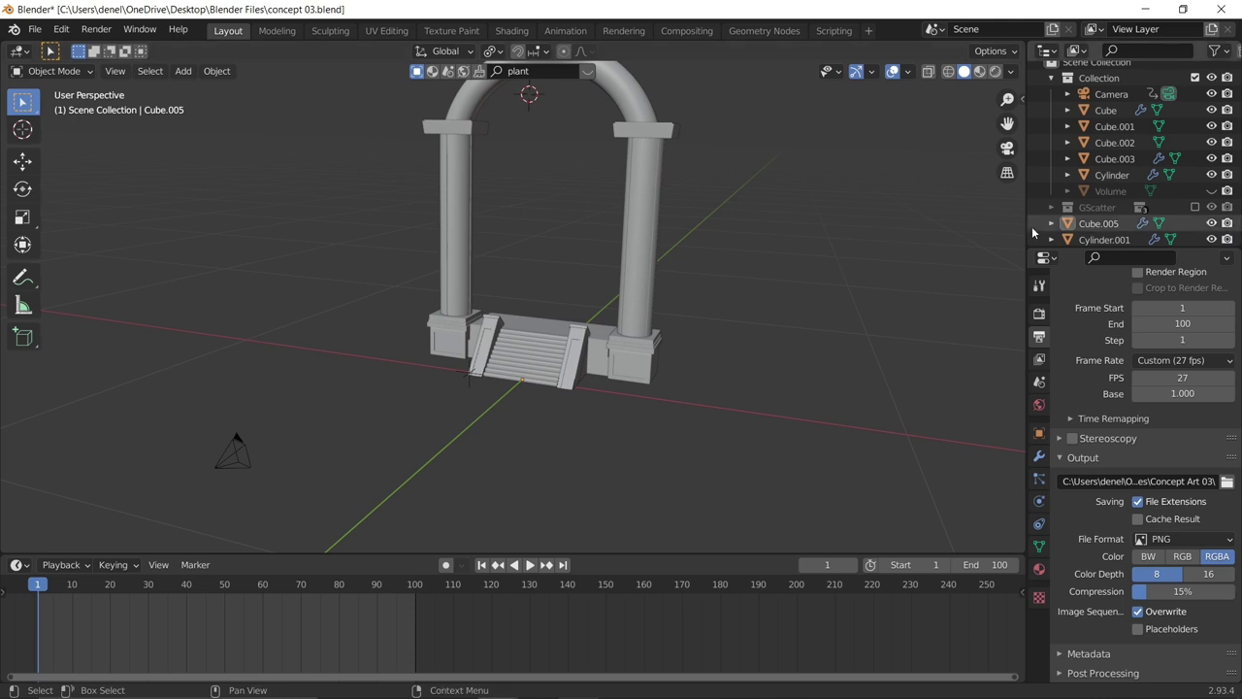
Enable the GScatter collection to inspect the ground and scattered plants around the arch, and disable it again.
click(1195, 208)
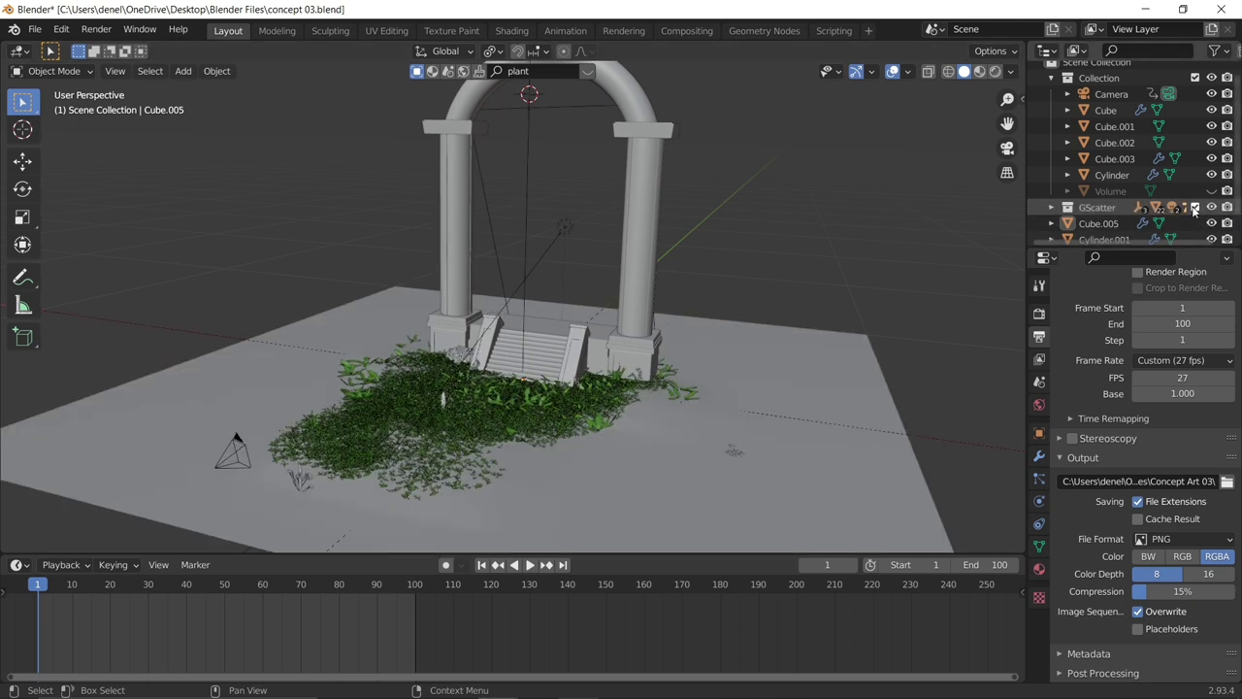
middle_drag(842, 274, 932, 292)
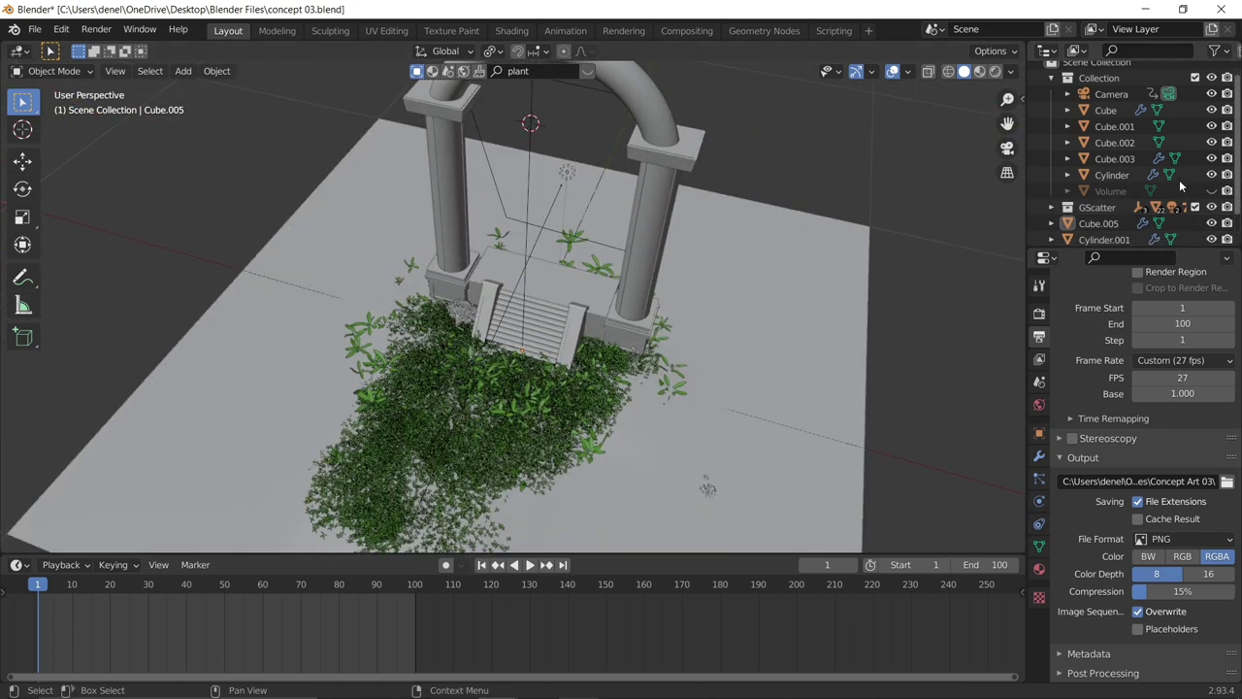
click(1195, 208)
middle_drag(689, 320, 518, 361)
Switch to the empty Blender window and start a new default scene without saving the current one.
mouse_move(497, 687)
click(675, 597)
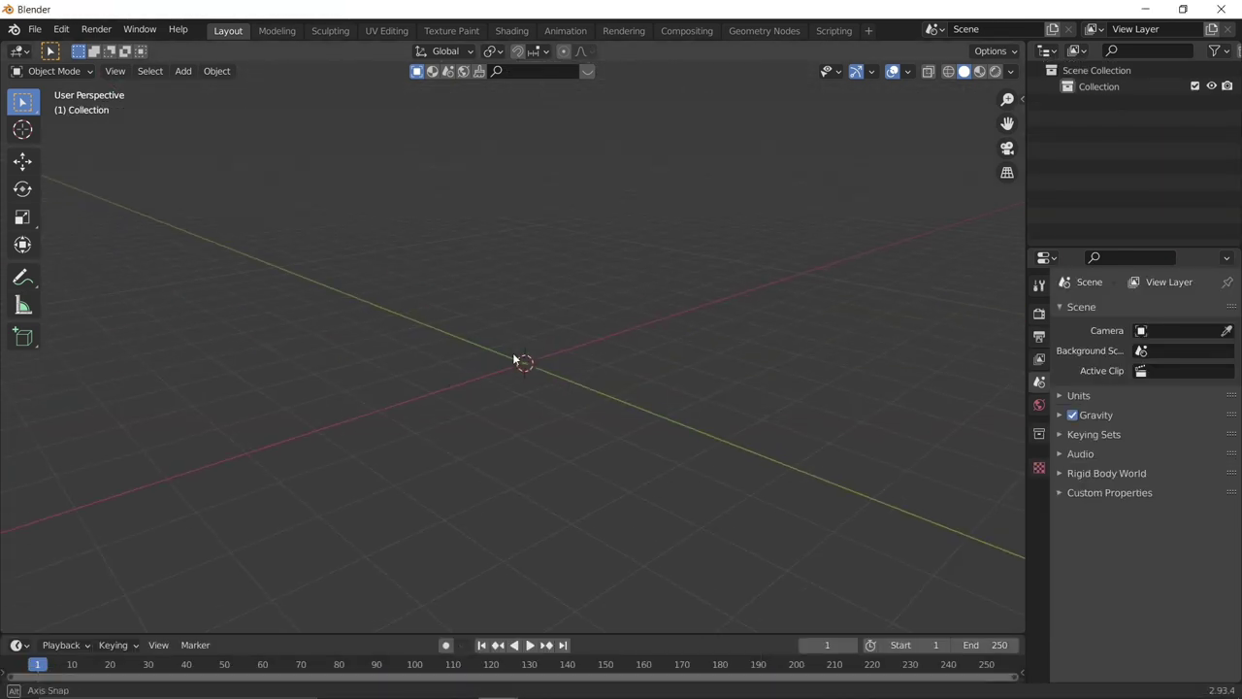
click(37, 30)
mouse_move(53, 46)
click(238, 46)
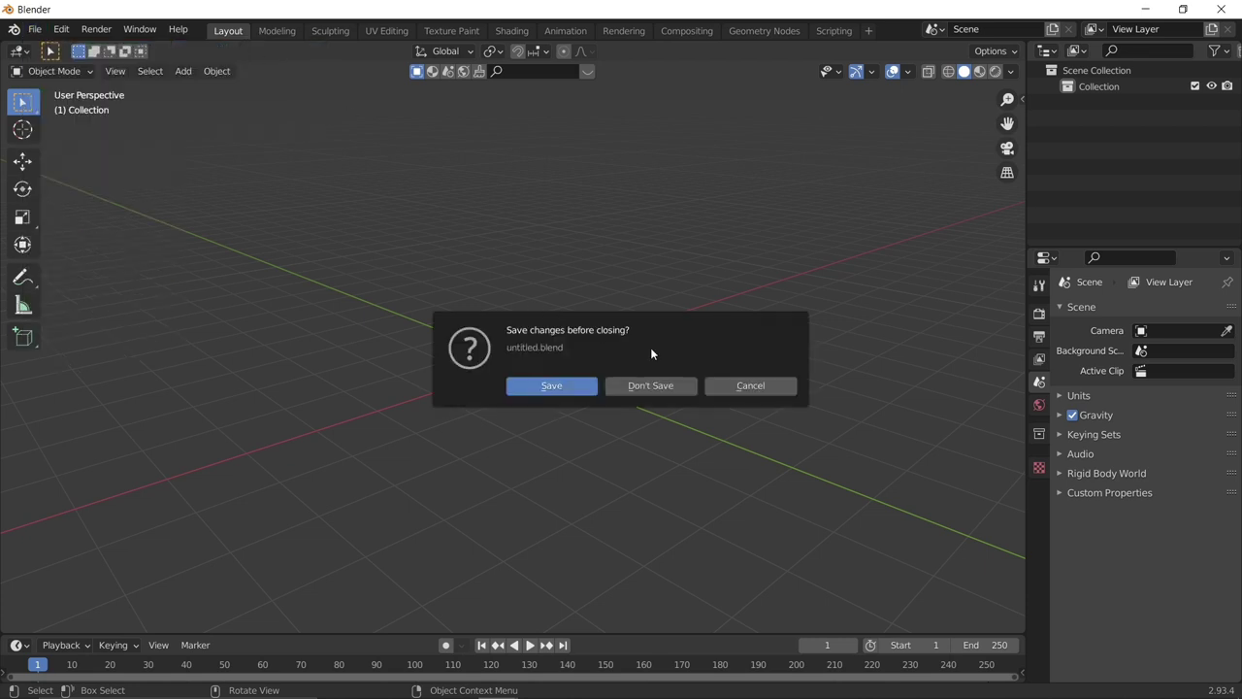
click(664, 387)
Delete all default objects from the scene: camera, cube and light.
scroll(430, 219, down, 3)
key(a)
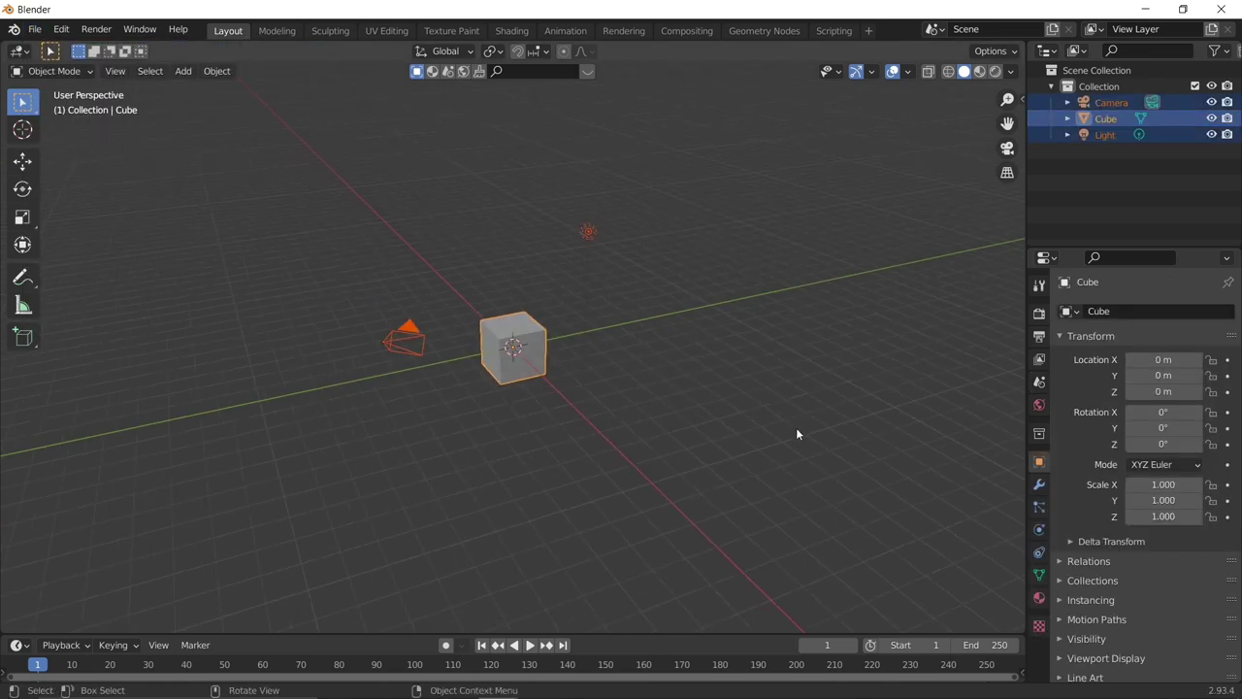
key(x)
click(778, 433)
Add a cube mesh and stretch it along X to a scale of about 3.542.
key(shift+a)
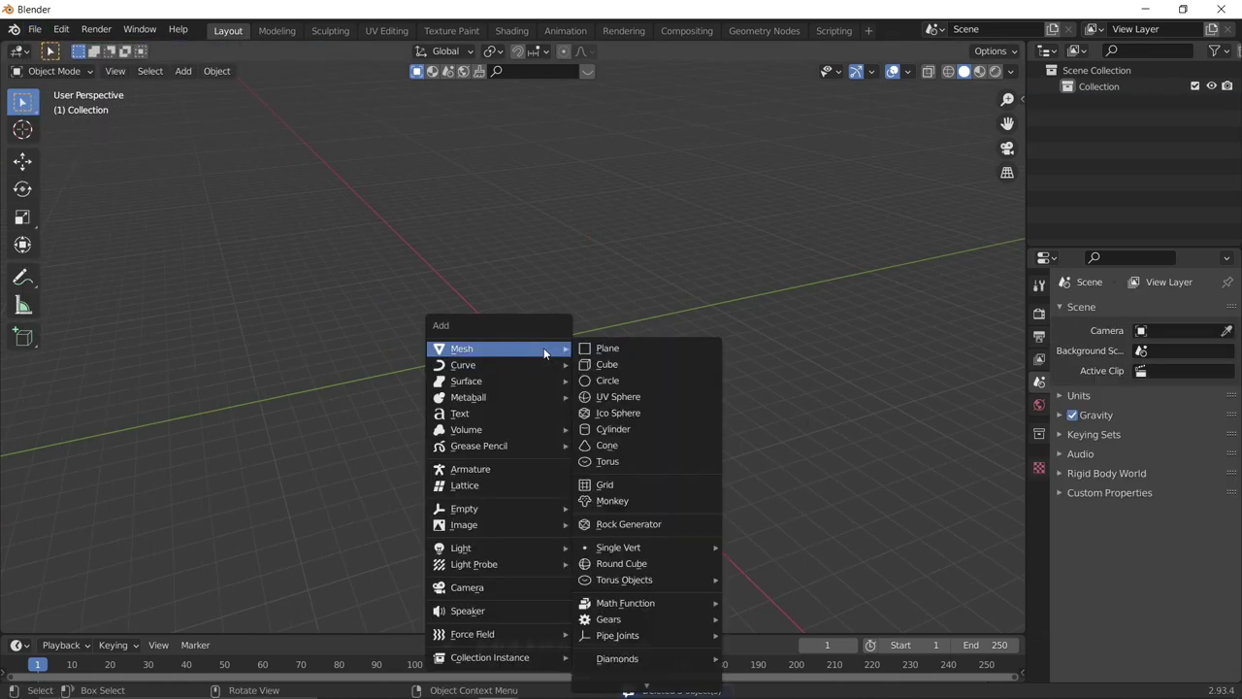
click(604, 363)
key(s)
key(x)
click(774, 340)
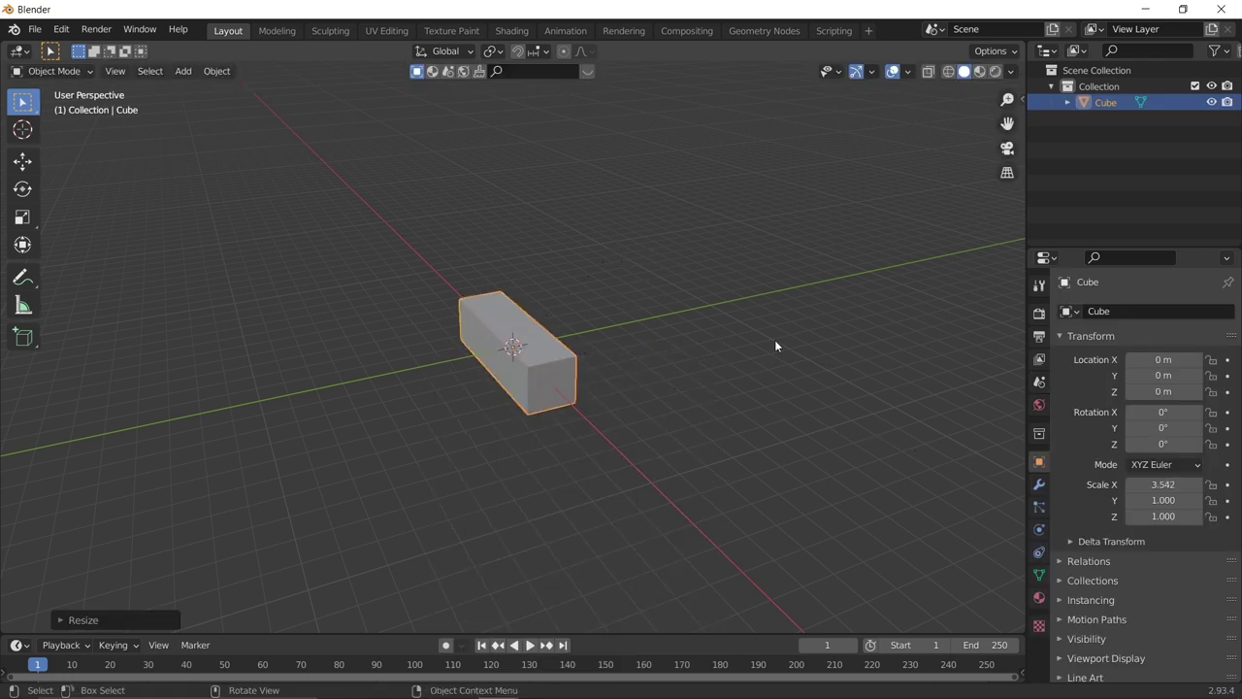
Scale the cube down along Z to about 0.460 and along Y to about 0.430.
key(s)
key(z)
click(612, 305)
key(s)
key(y)
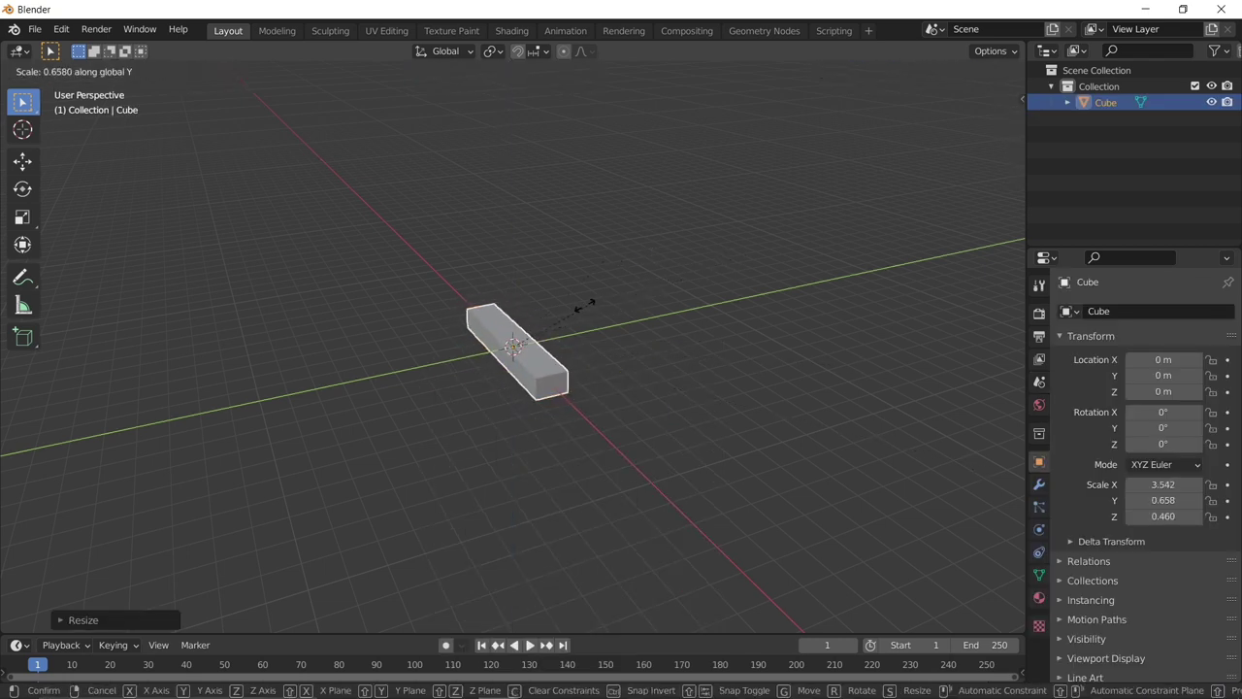
click(558, 313)
Slim the block into a thin bar by scaling Z to about 0.127 and Y to about 0.129.
scroll(557, 374, up, 5)
middle_drag(557, 374, 563, 374)
key(s)
key(z)
click(558, 343)
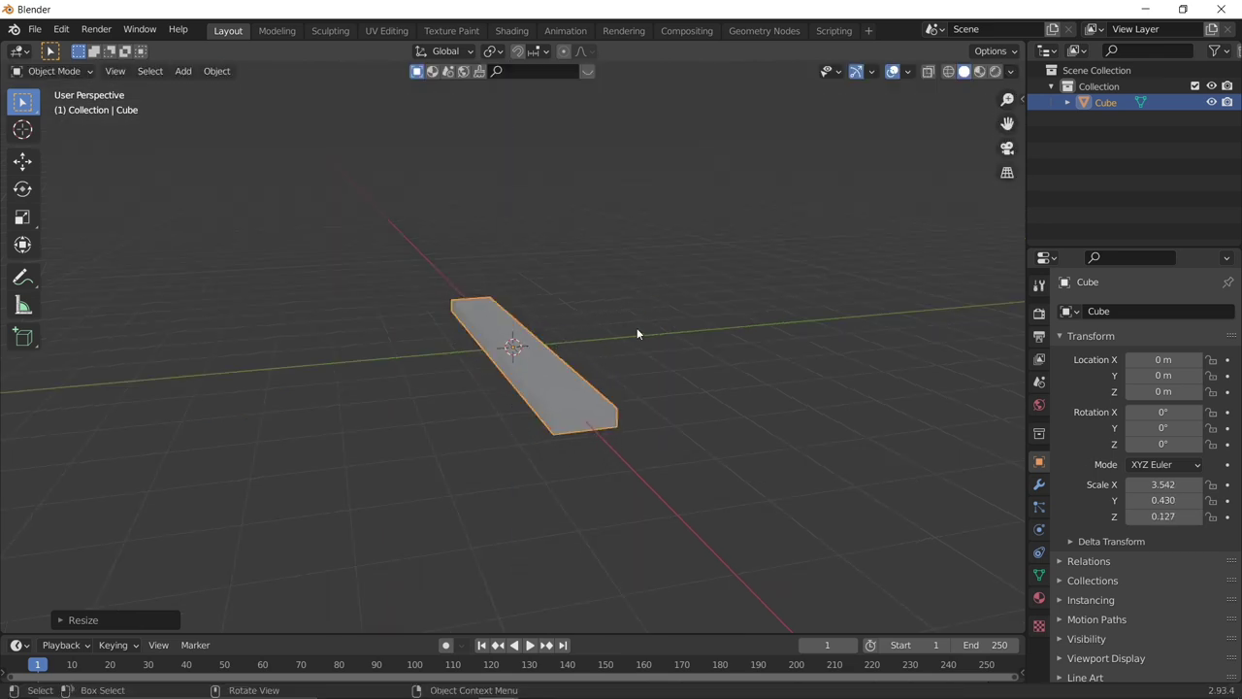
key(s)
key(y)
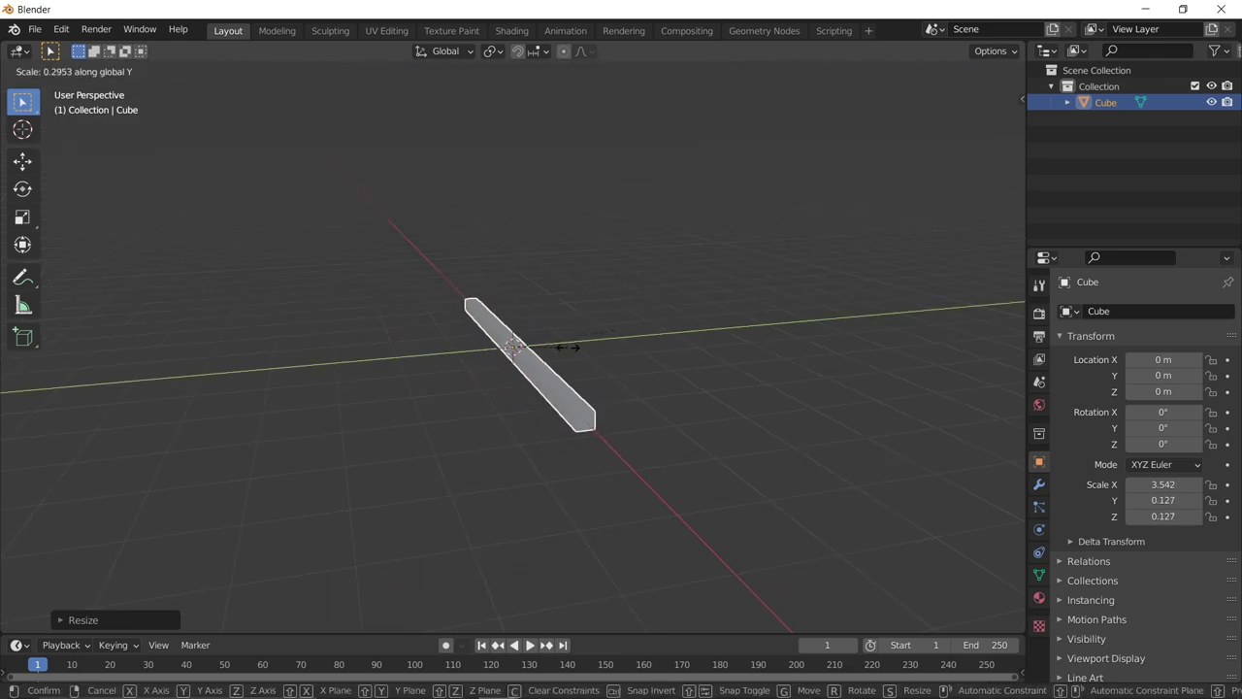
click(569, 348)
Flatten the bar along Z and shrink it uniformly to a scale of about 1.719 × 0.062 × 0.029.
scroll(621, 384, up, 2)
middle_drag(606, 332, 584, 299)
scroll(618, 350, up, 3)
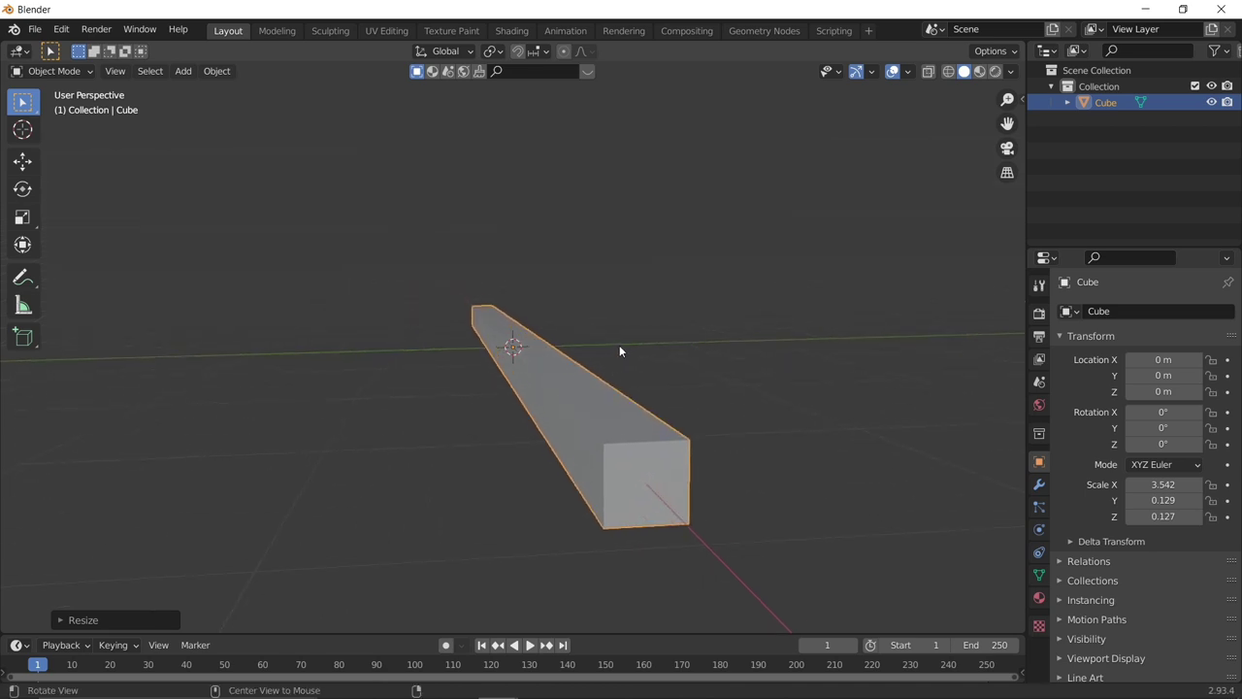
middle_drag(620, 350, 846, 423)
key(s)
key(z)
click(588, 358)
key(s)
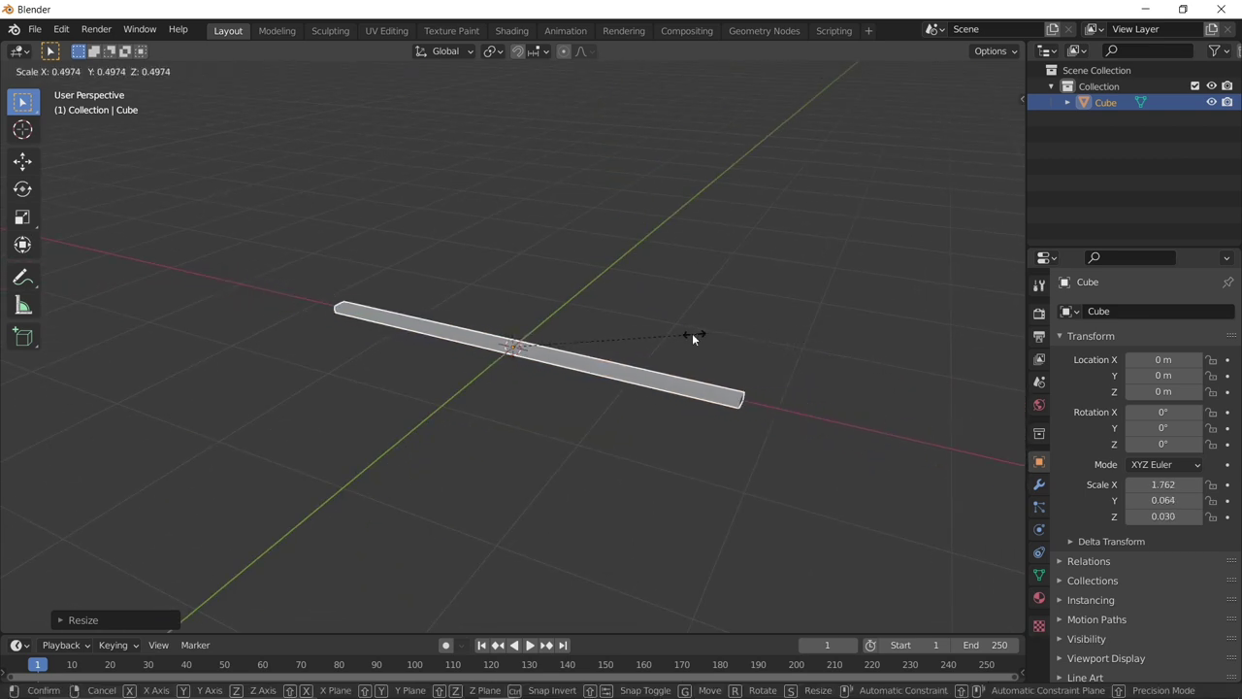
click(696, 373)
Bevel the bar's upper front long edge in Edit Mode with a width of about 0.295 m and 19 segments.
scroll(696, 372, down, 1)
middle_drag(696, 373, 618, 374)
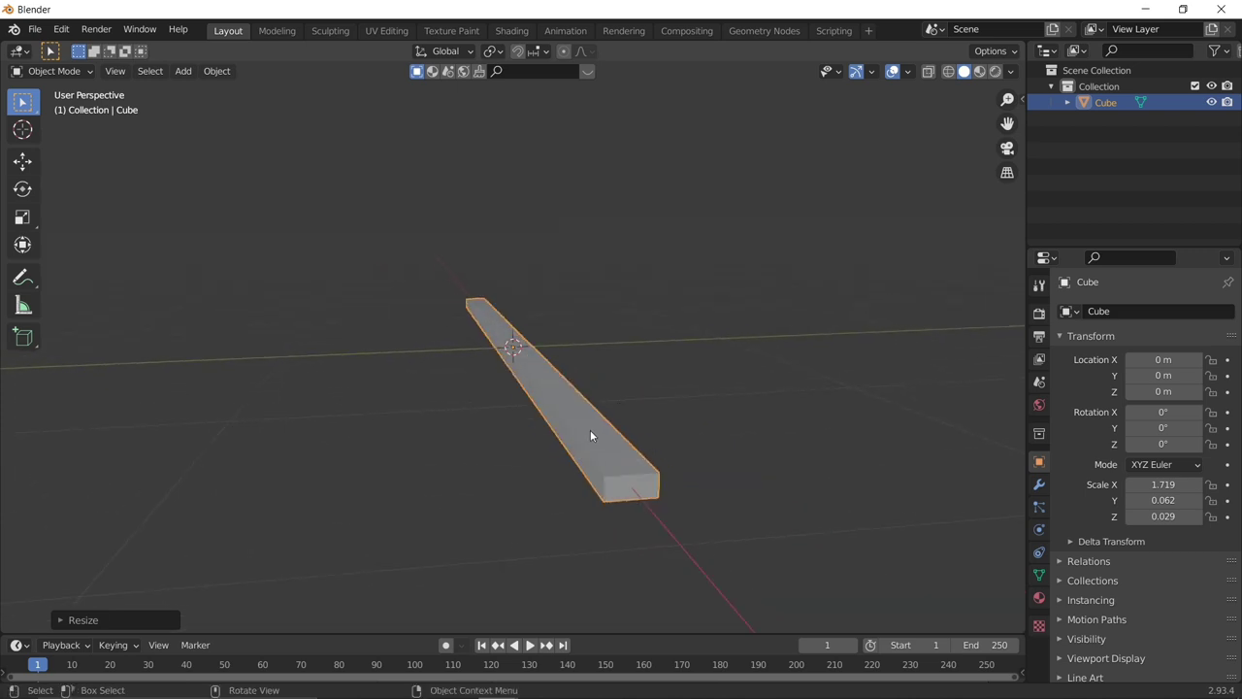
key(Tab)
key(alt+a)
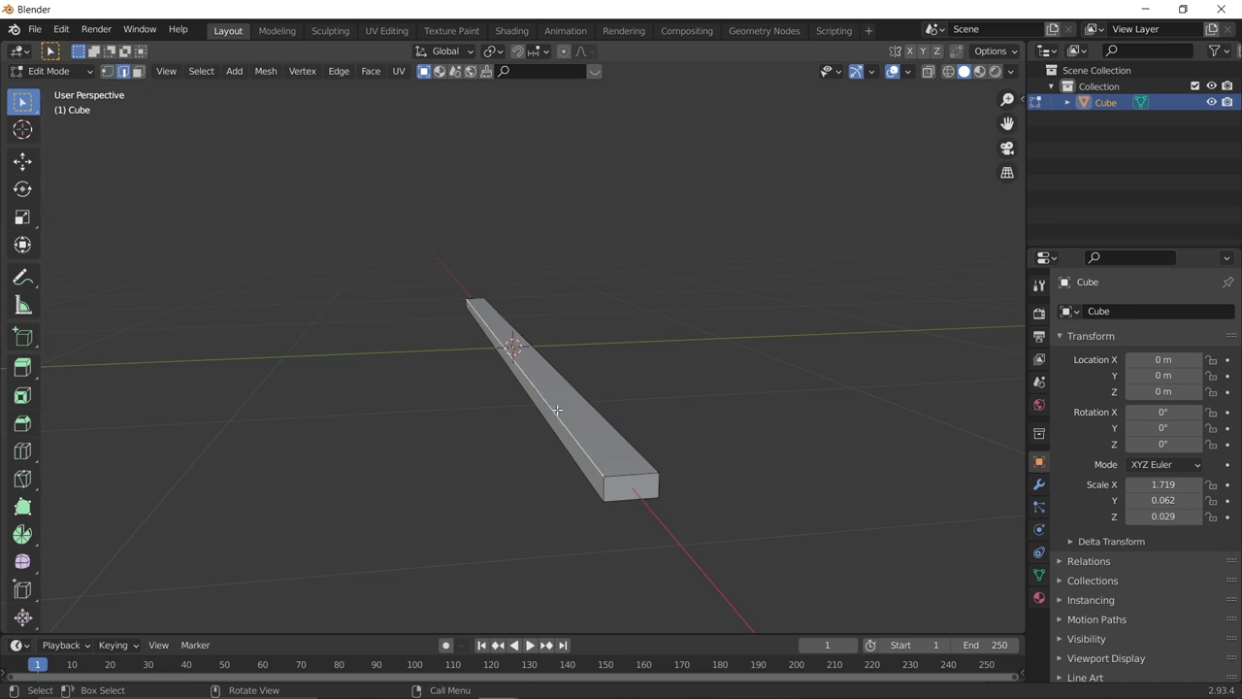
key(KP_5)
key(KP_3)
scroll(608, 285, up, 8)
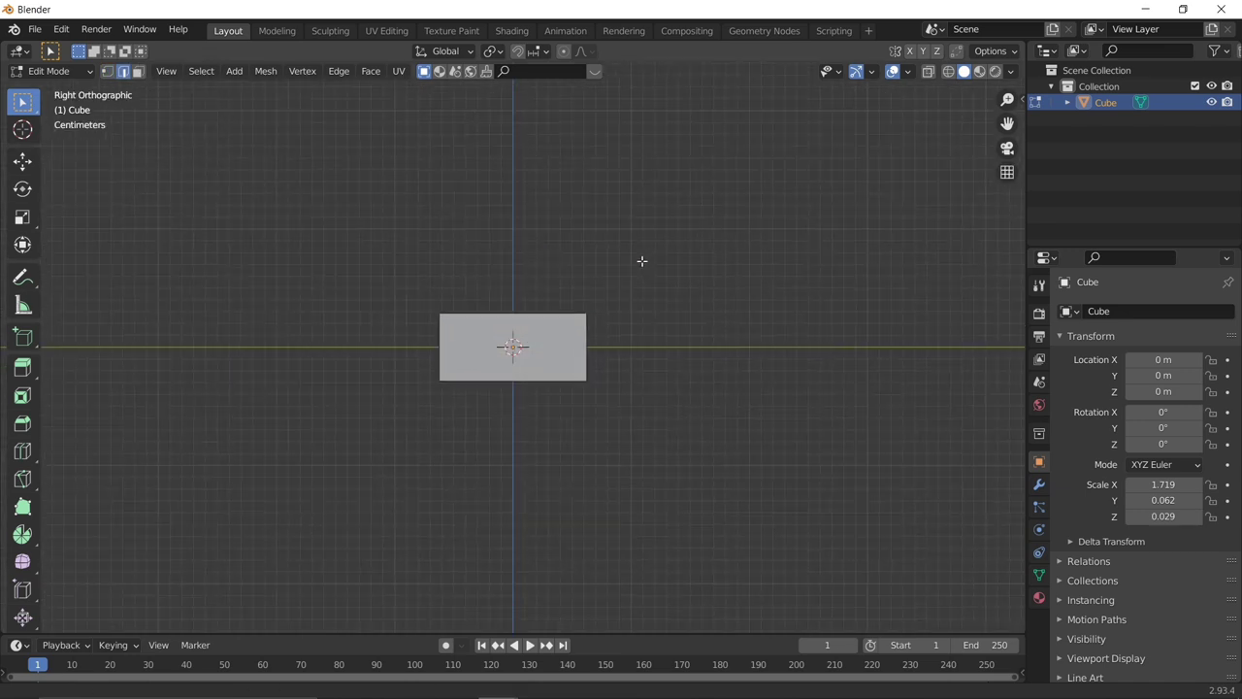
alt+click(601, 281)
key(ctrl+b)
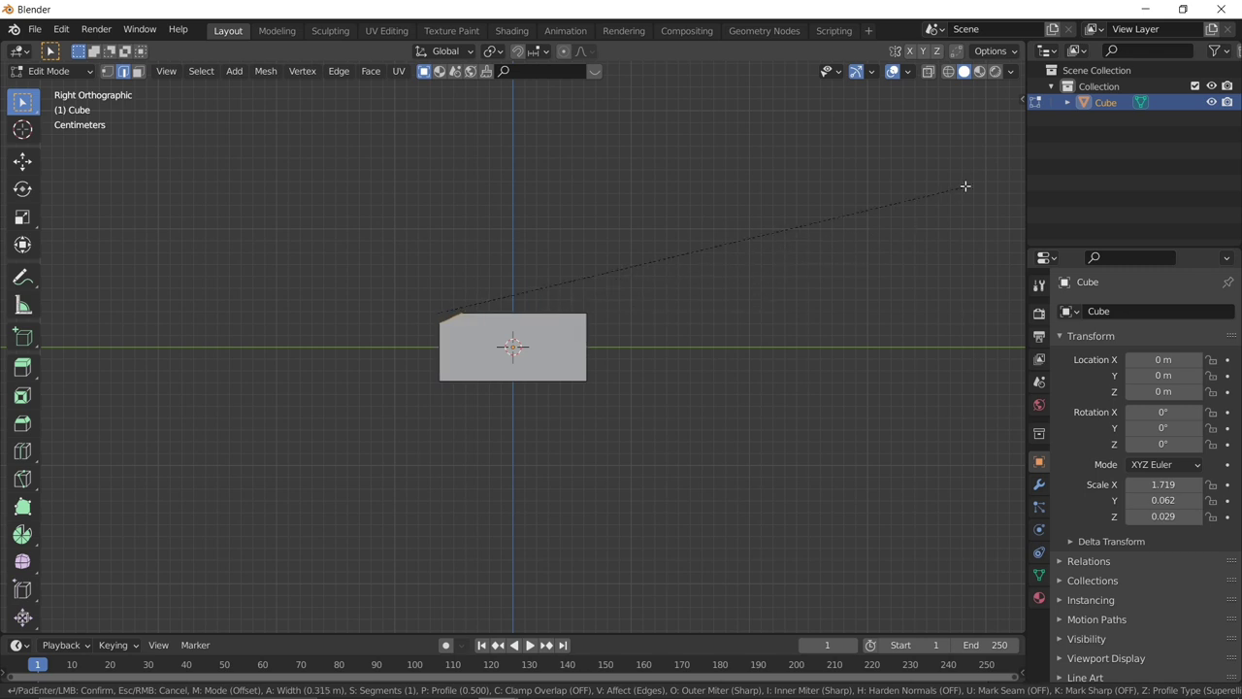
click(925, 196)
click(59, 622)
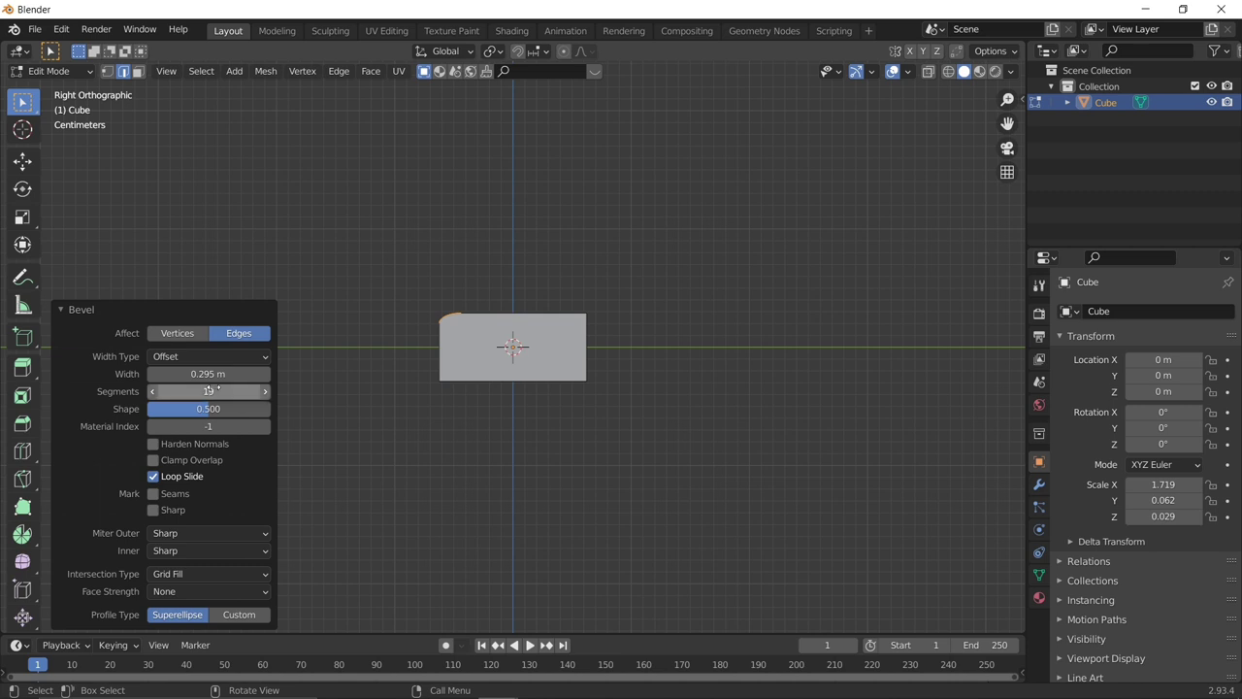
click(62, 309)
Return to Object Mode, shade the bar smooth and enable Auto Smooth for its normals at 30°.
middle_drag(566, 383, 612, 314)
scroll(546, 360, down, 1)
key(Tab)
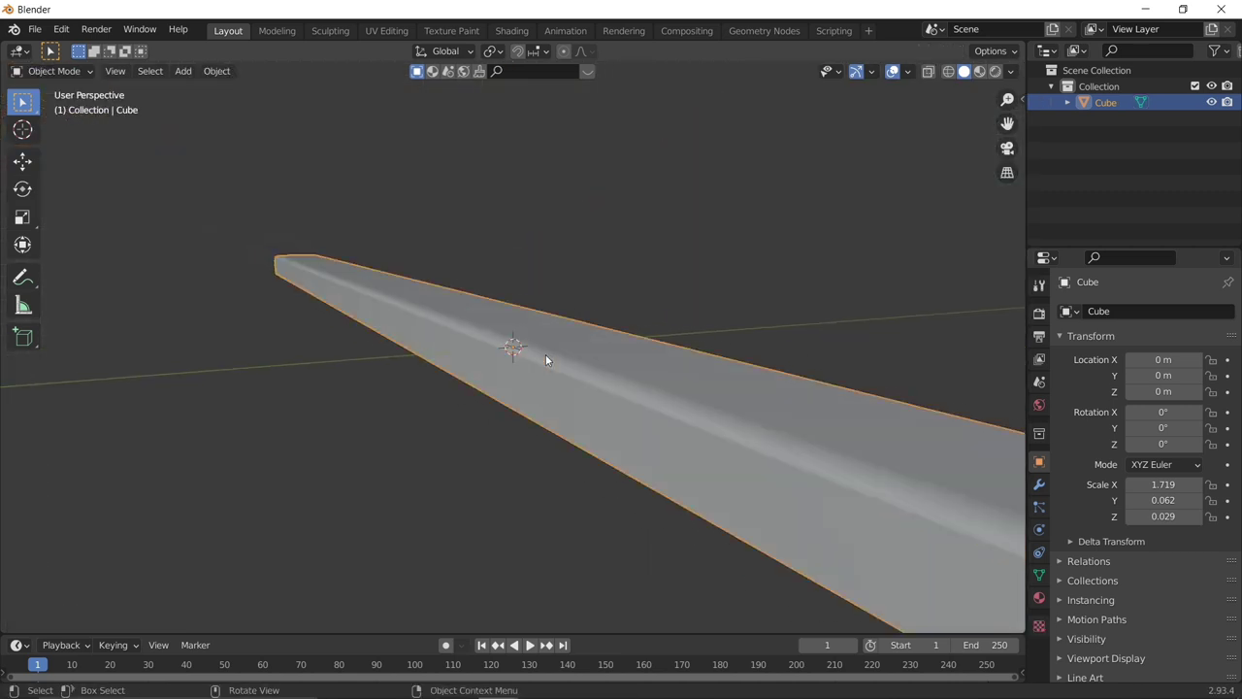
right_click(592, 416)
click(637, 407)
click(1040, 574)
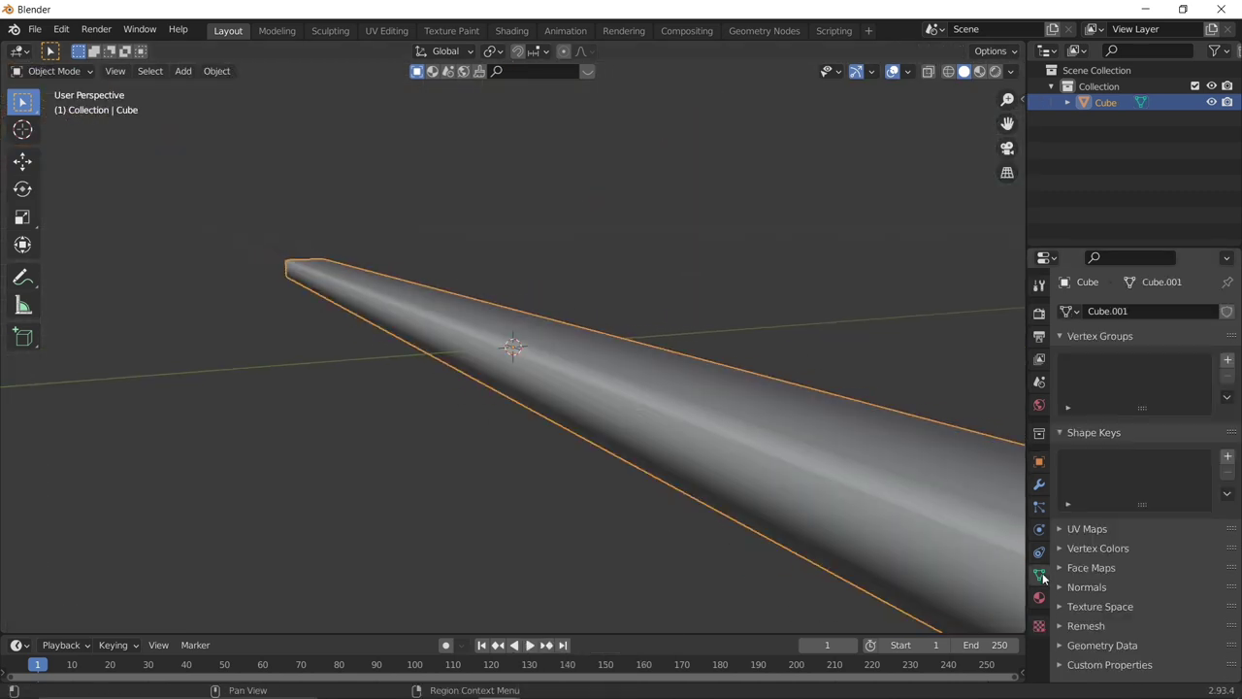
click(1062, 587)
click(1131, 611)
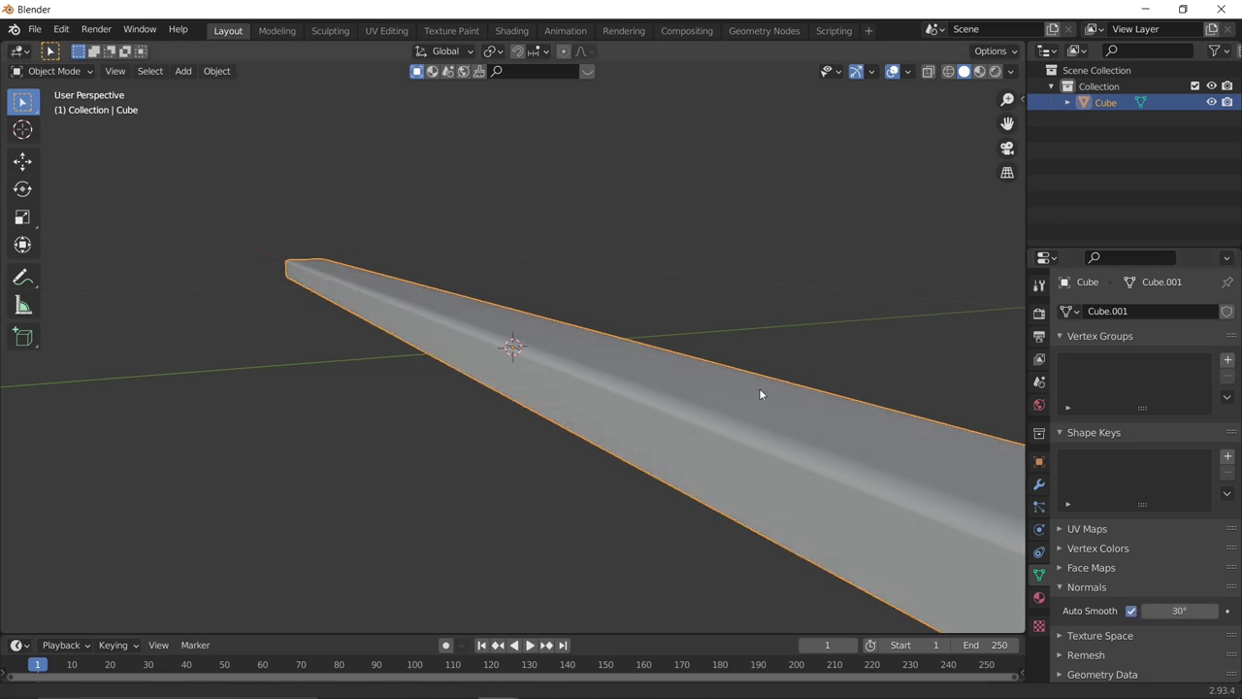
Apply All Transforms to the beveled bar.
alt+drag(760, 389, 714, 331)
click(817, 343)
alt+drag(656, 413, 716, 369)
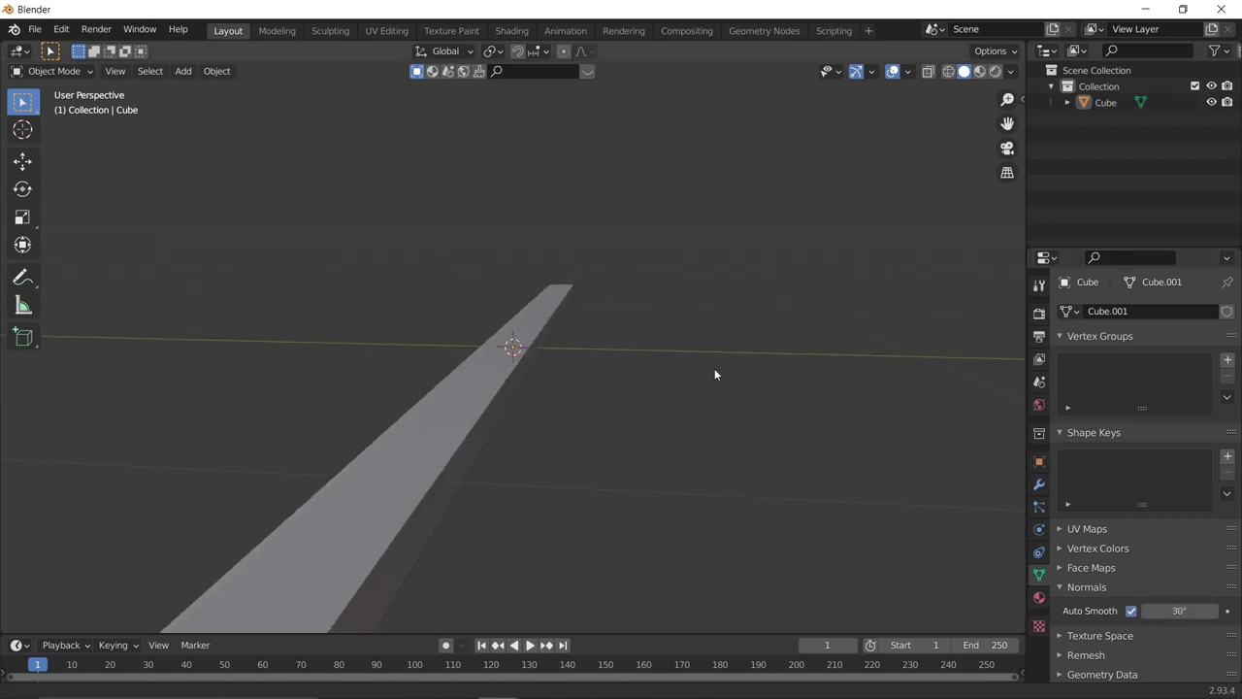
middle_drag(715, 374, 751, 346)
click(622, 405)
key(ctrl+a)
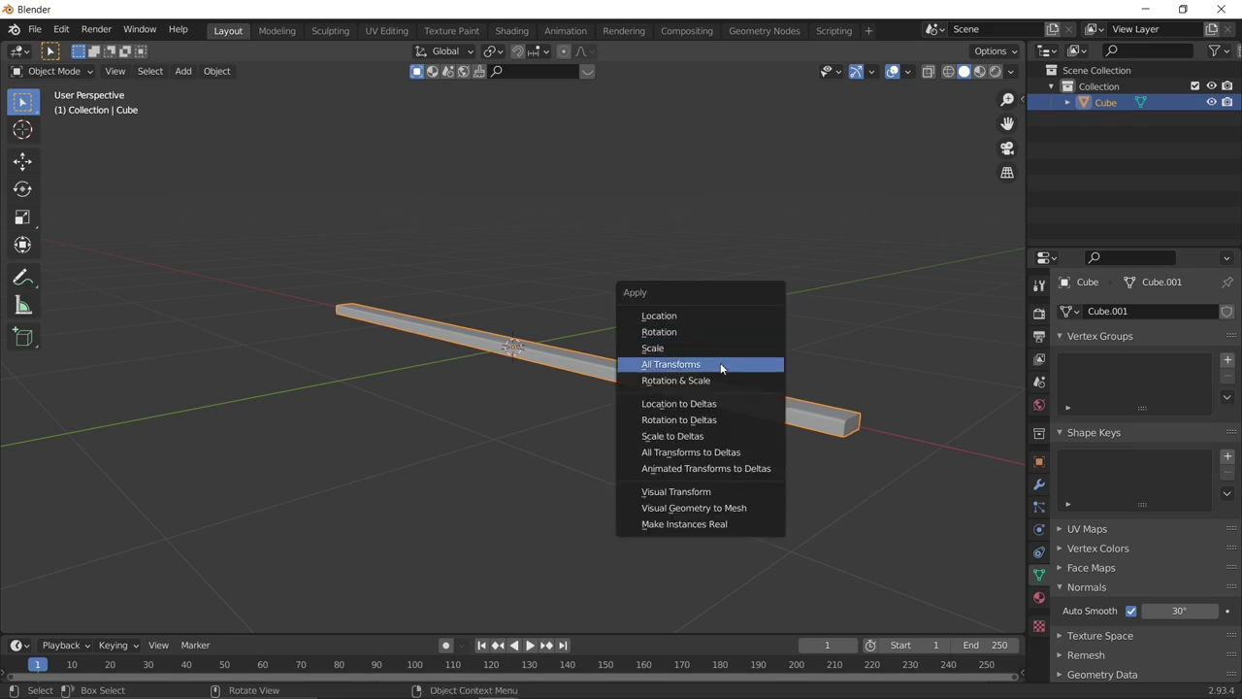
click(721, 366)
Add an Array modifier to the beveled bar.
middle_drag(829, 361, 737, 393)
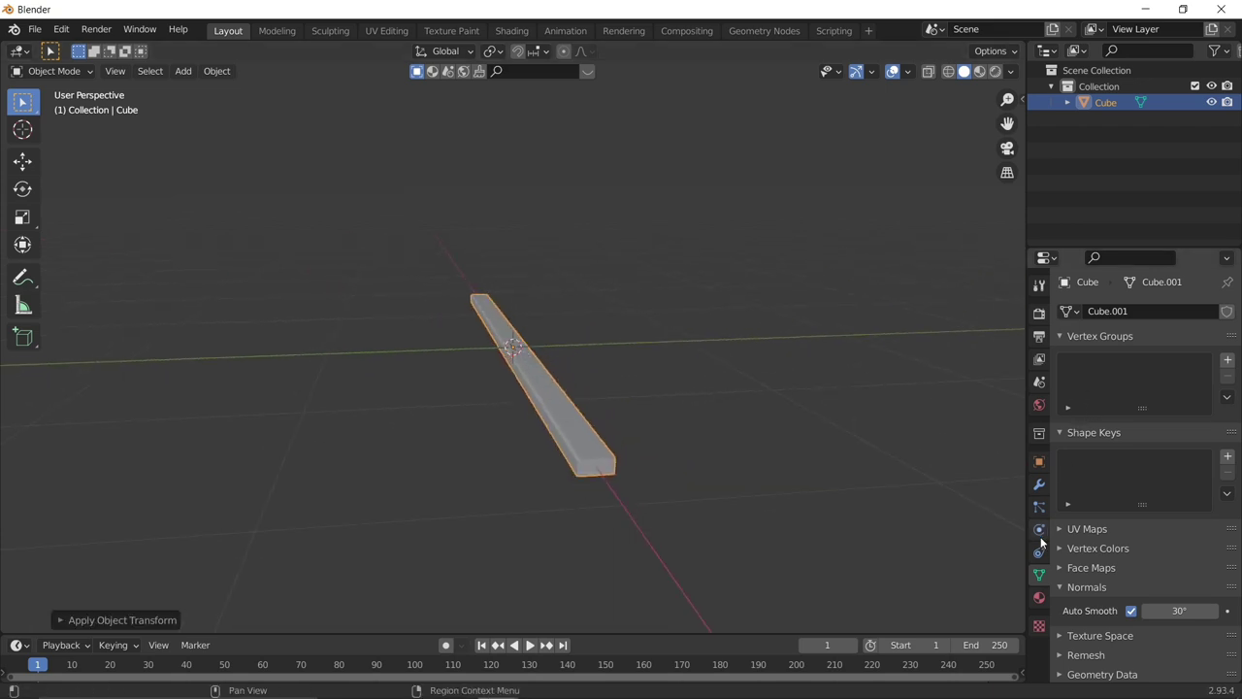
click(1039, 485)
click(1154, 312)
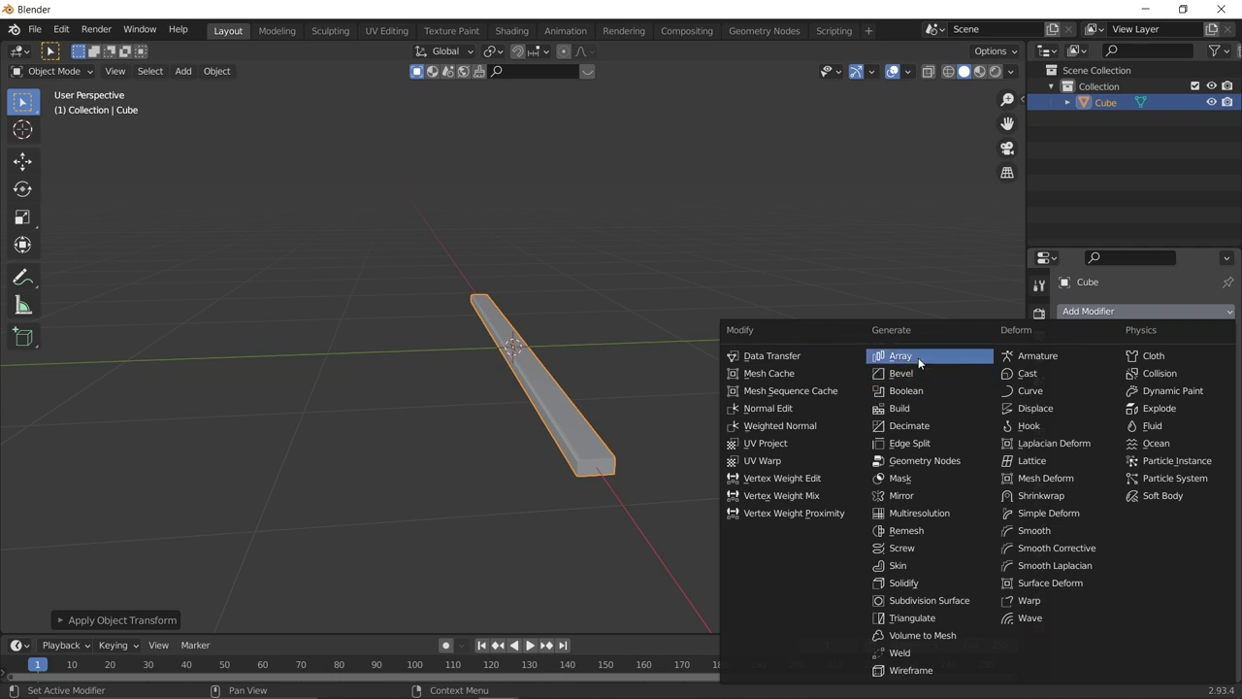
click(918, 357)
Set the array's relative offset factors to 1.000 in Y and 1.000 in Z so the copy forms a stair step.
middle_drag(835, 379, 407, 233)
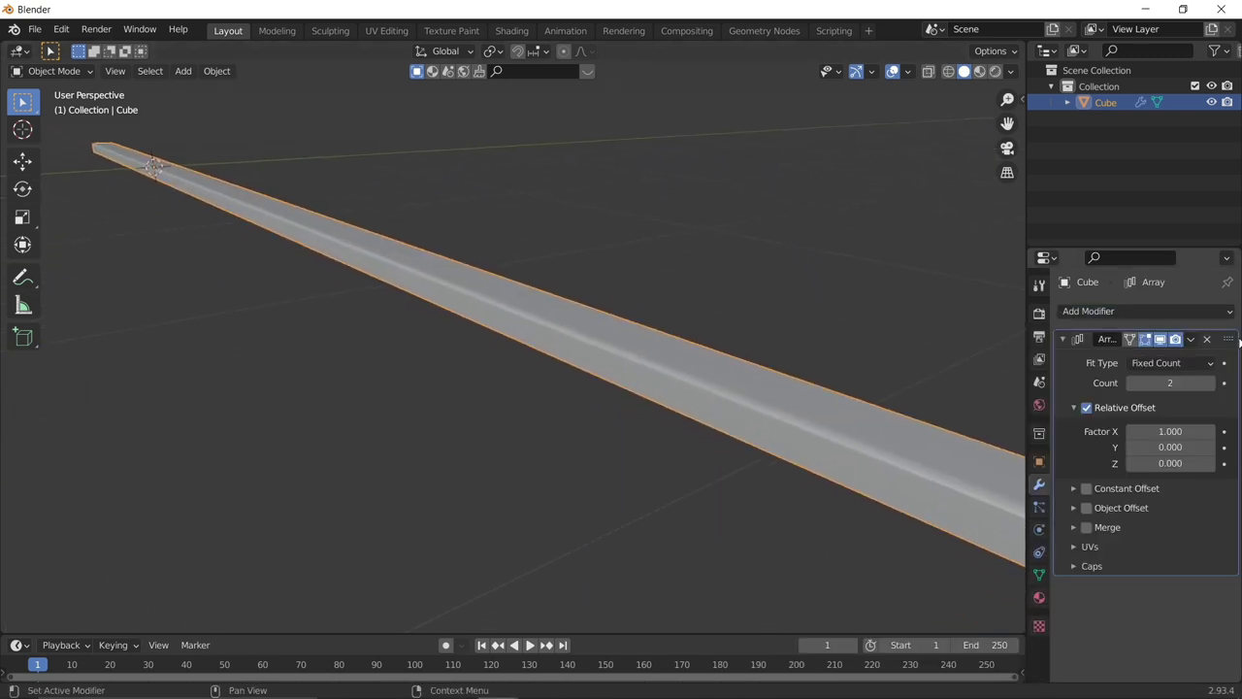
click(1210, 447)
click(1210, 447)
click(1210, 447)
click(1210, 448)
click(1210, 448)
key(KP_3)
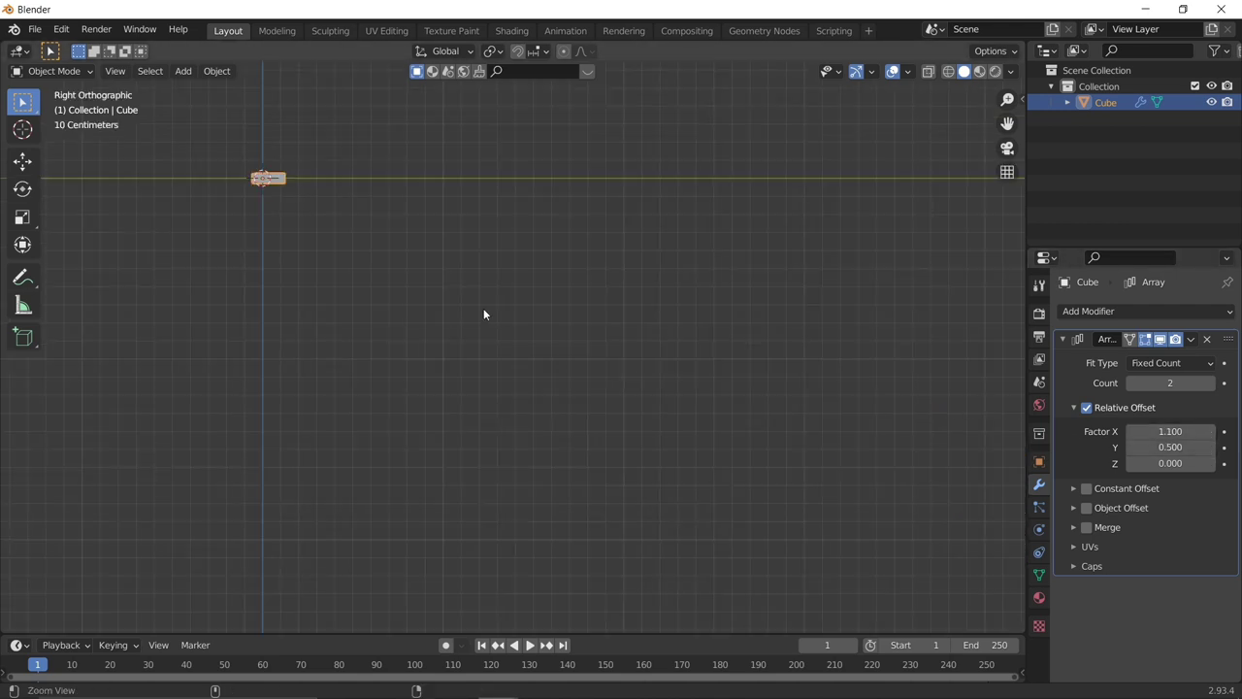
ctrl+alt+drag(483, 307, 645, 389)
alt+shift+drag(476, 243, 807, 503)
ctrl+alt+drag(446, 321, 708, 447)
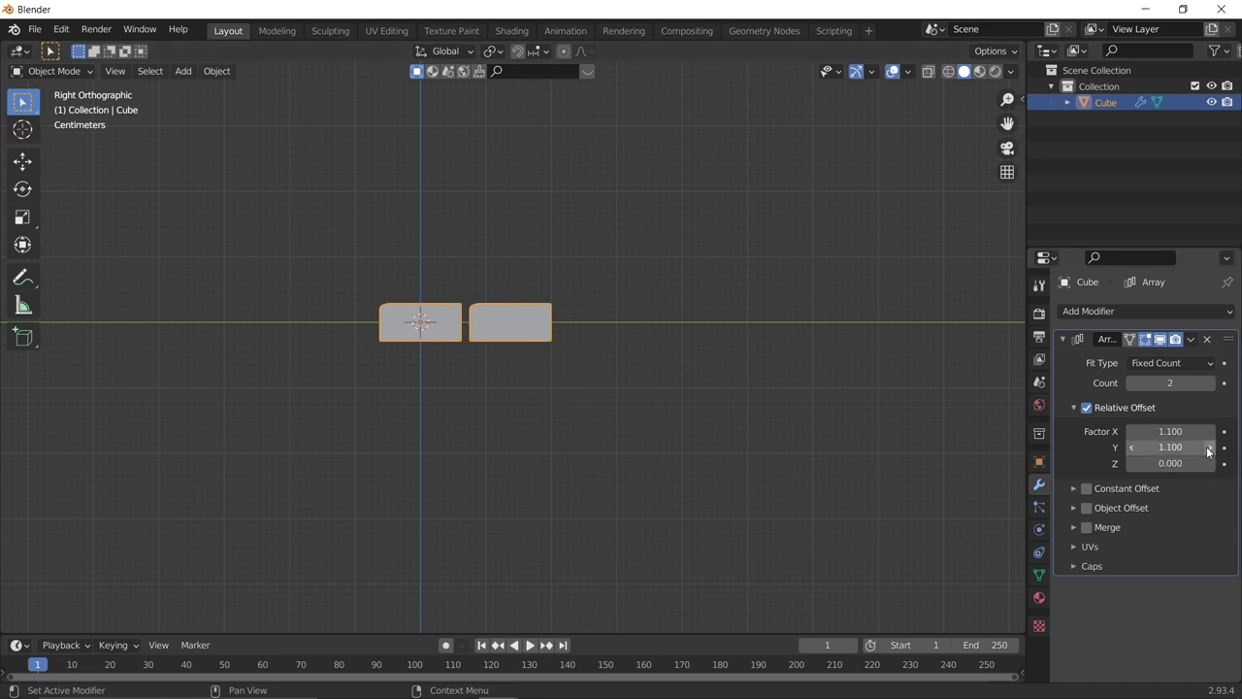
click(1131, 447)
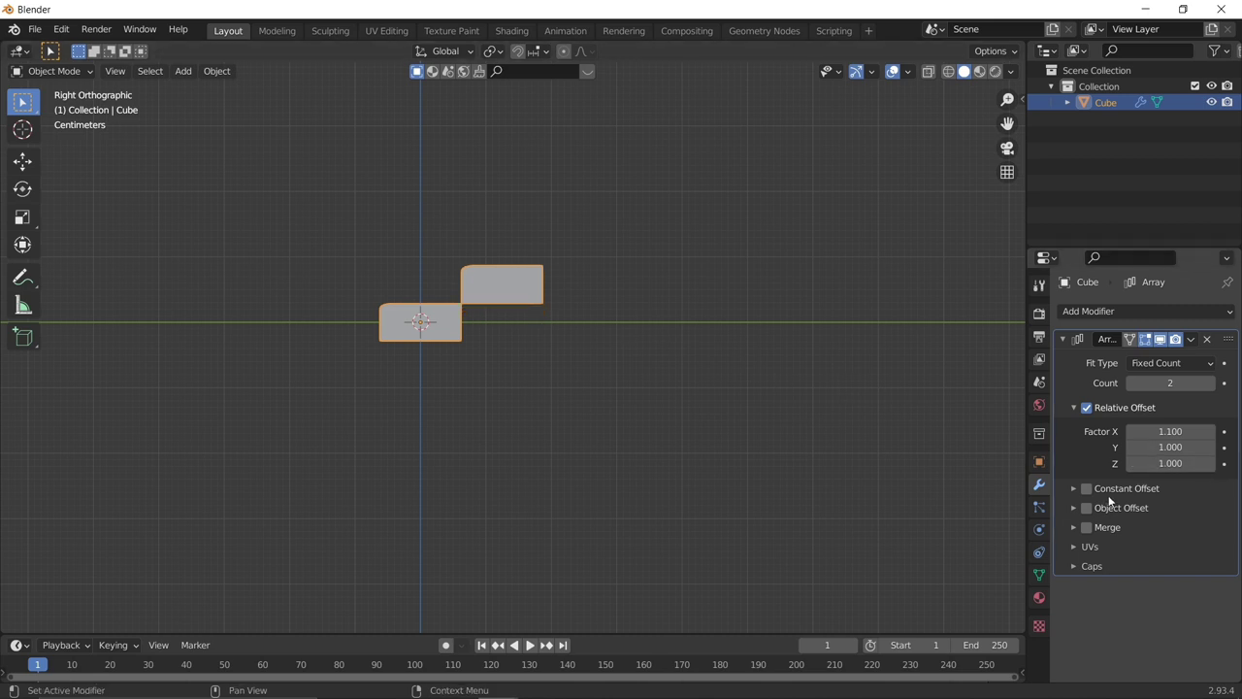
Set the array's relative offset Factor X to 0 to align the steps lengthwise.
key(KP_1)
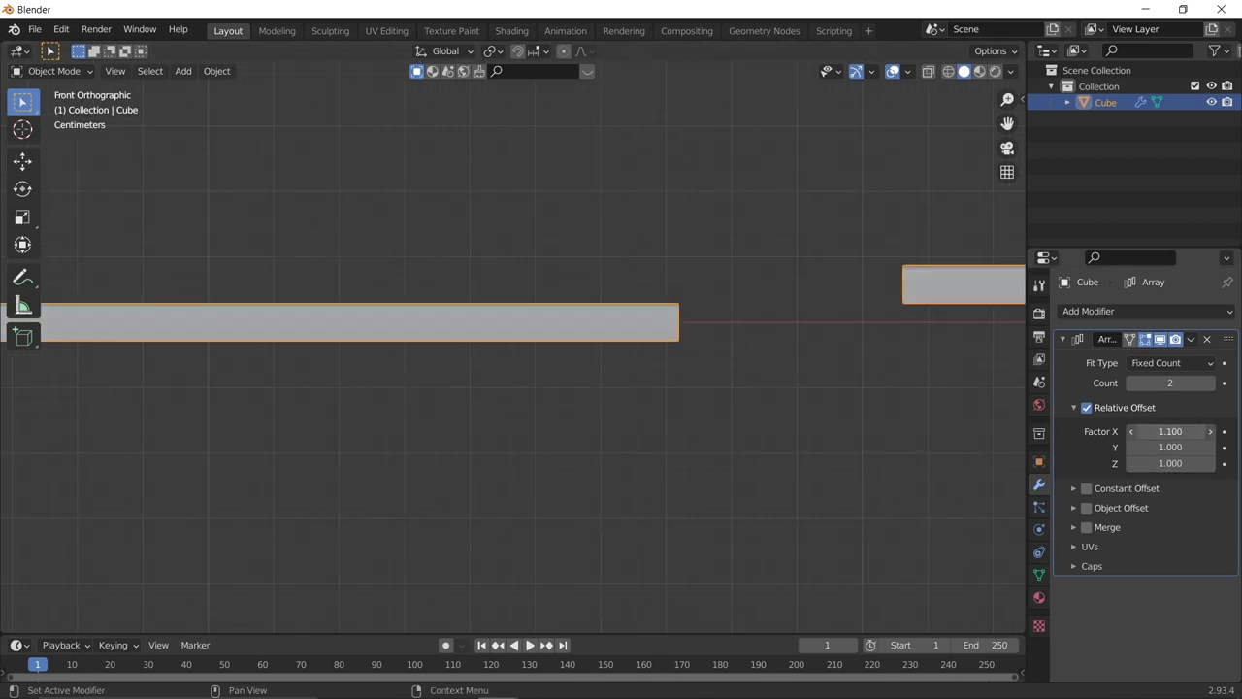
drag(1171, 431, 1124, 431)
click(1208, 431)
click(1209, 431)
click(1208, 431)
Set the array's count to 6 to extend the staircase.
middle_drag(718, 379, 708, 292)
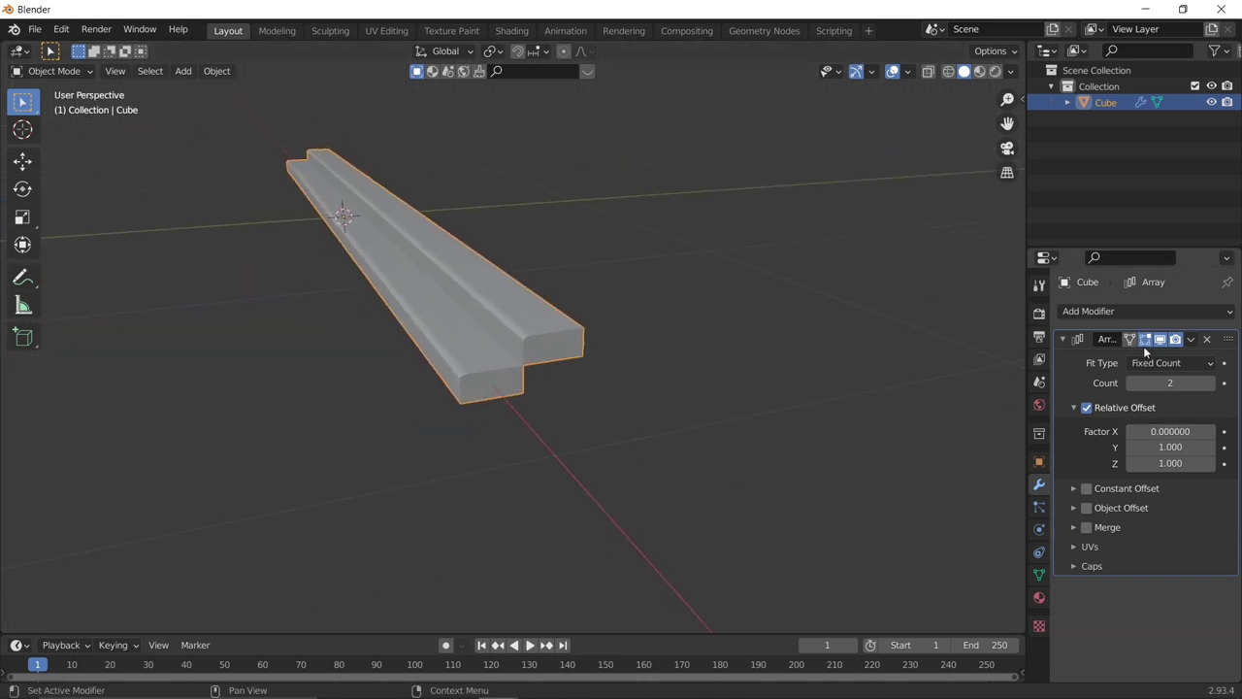
drag(1170, 383, 1144, 388)
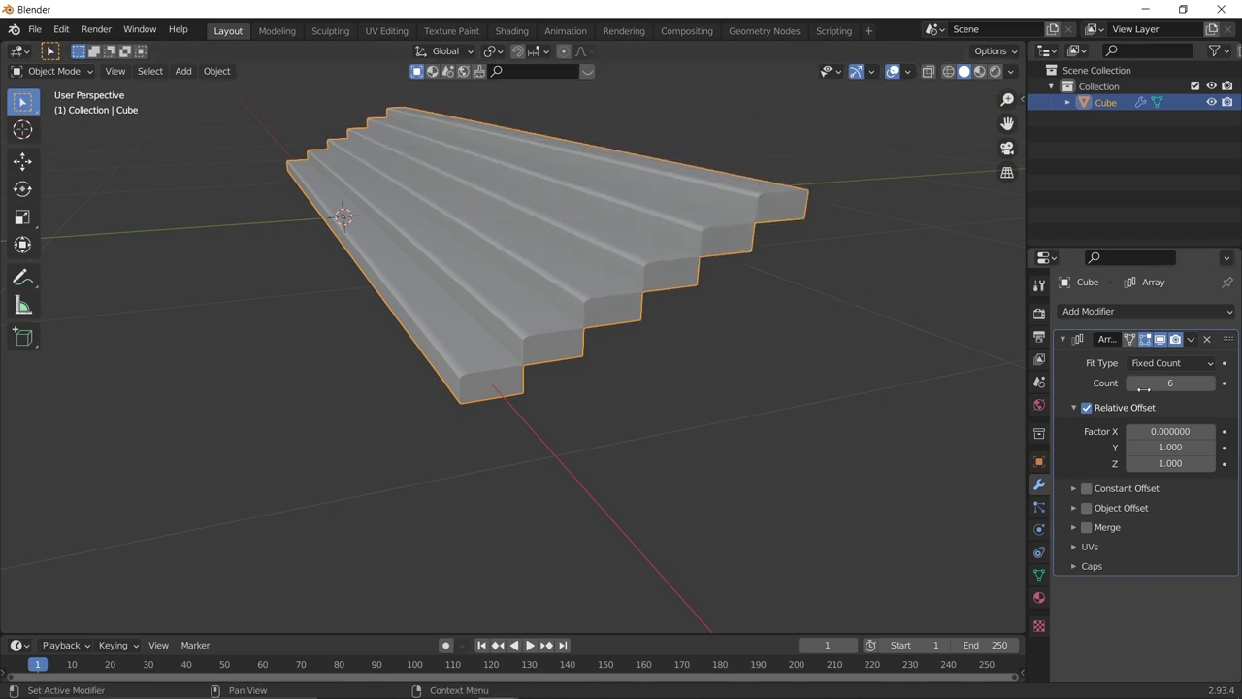
key(Return)
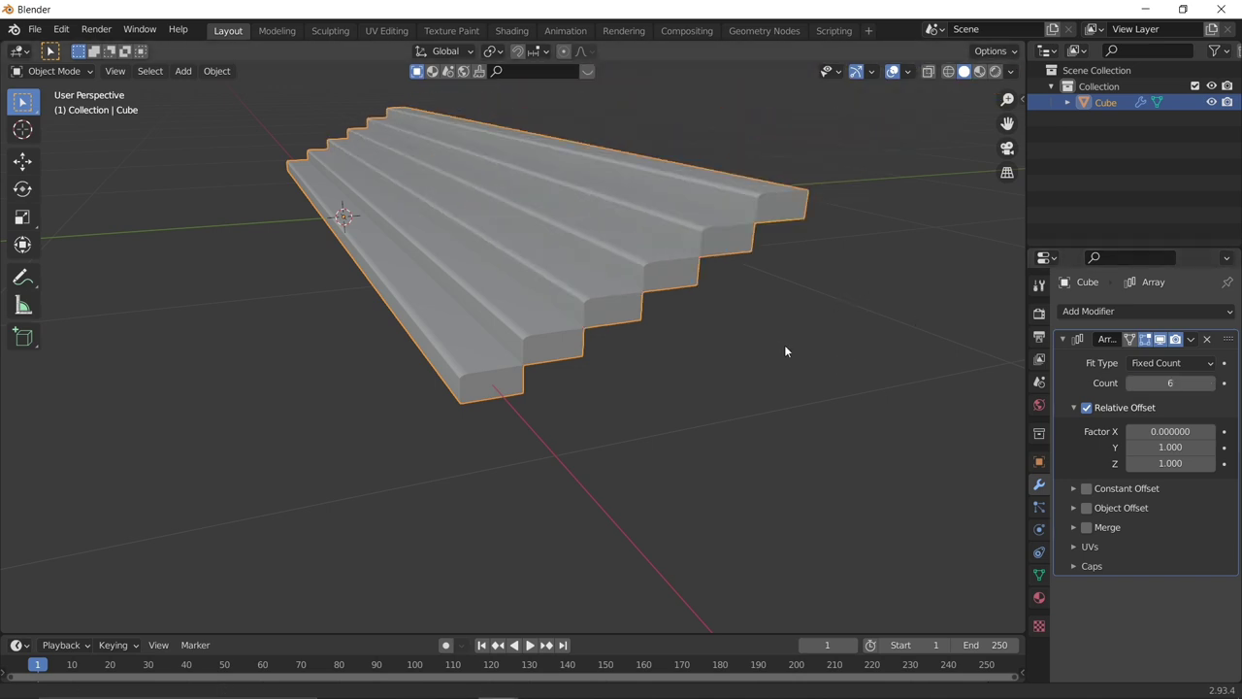
Set the staircase array's count to 19.
middle_drag(784, 345, 864, 380)
drag(1169, 382, 1213, 383)
middle_drag(621, 379, 695, 277)
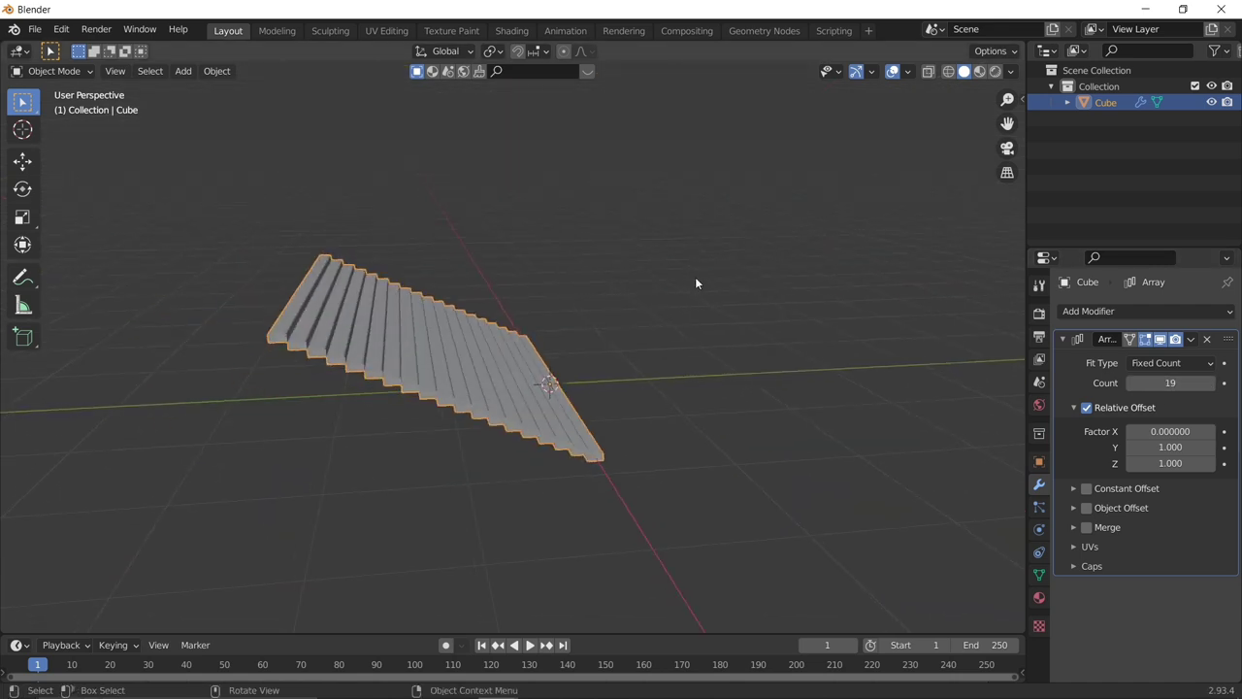
Scale the staircase down along the global Y axis to make its treads shallower and the flight steeper.
click(620, 337)
middle_drag(621, 337, 577, 201)
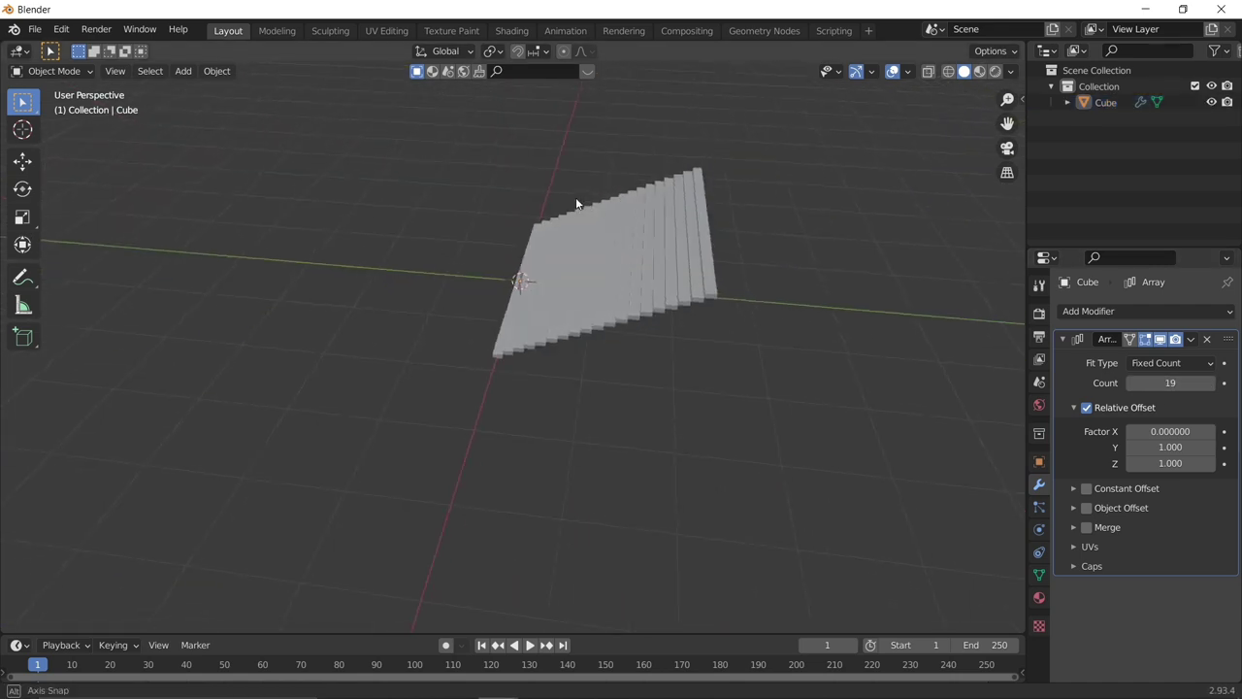
click(636, 257)
key(s)
key(x)
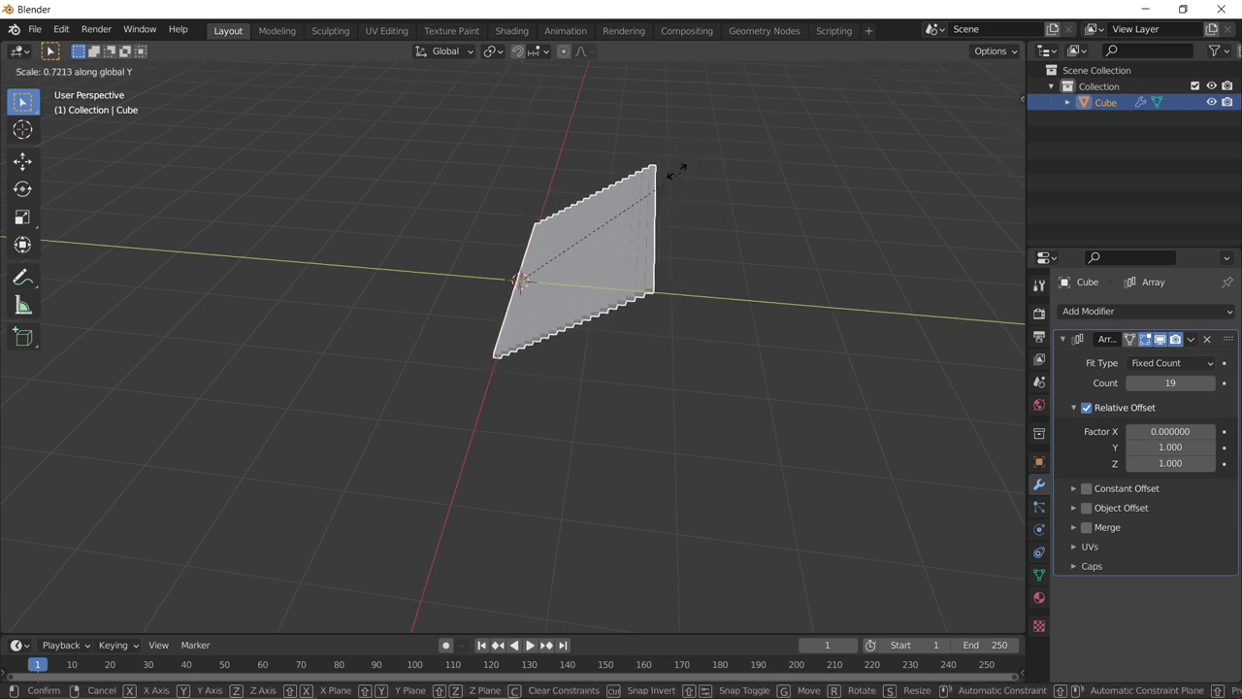
click(590, 179)
middle_drag(609, 265, 602, 417)
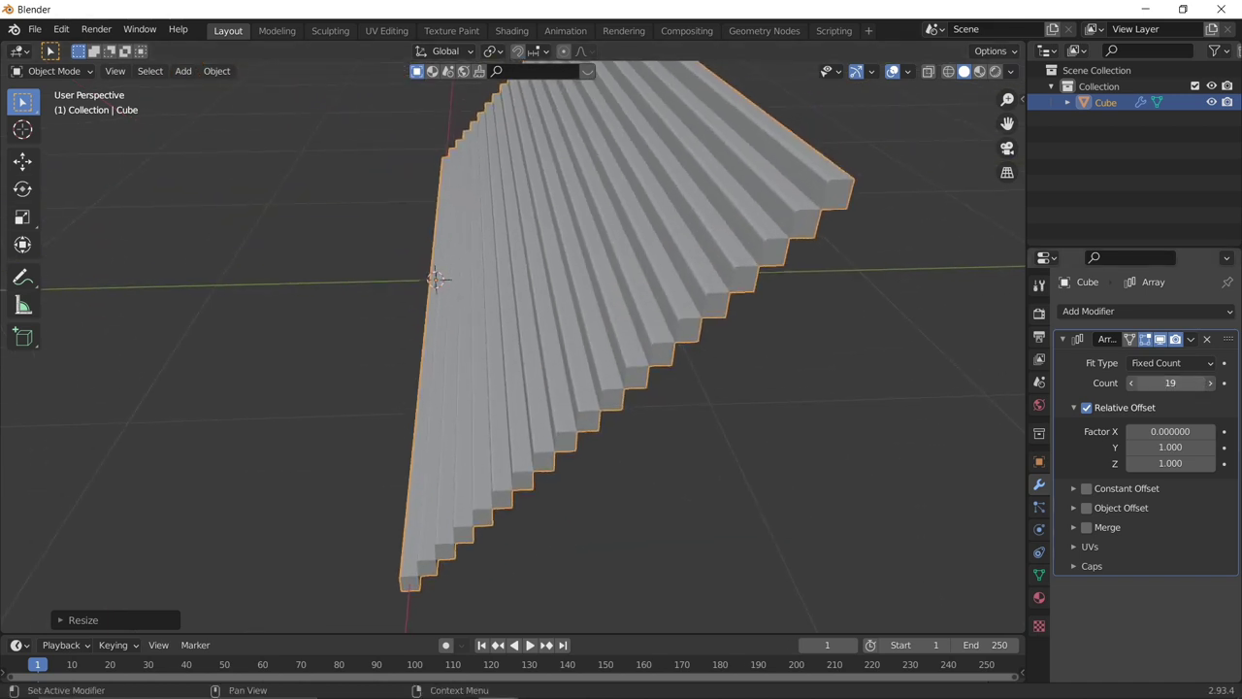
Set the staircase array's count to 10.
mouse_move(1172, 384)
mouse_down()
mouse_move(1146, 383)
mouse_move(1179, 383)
mouse_up()
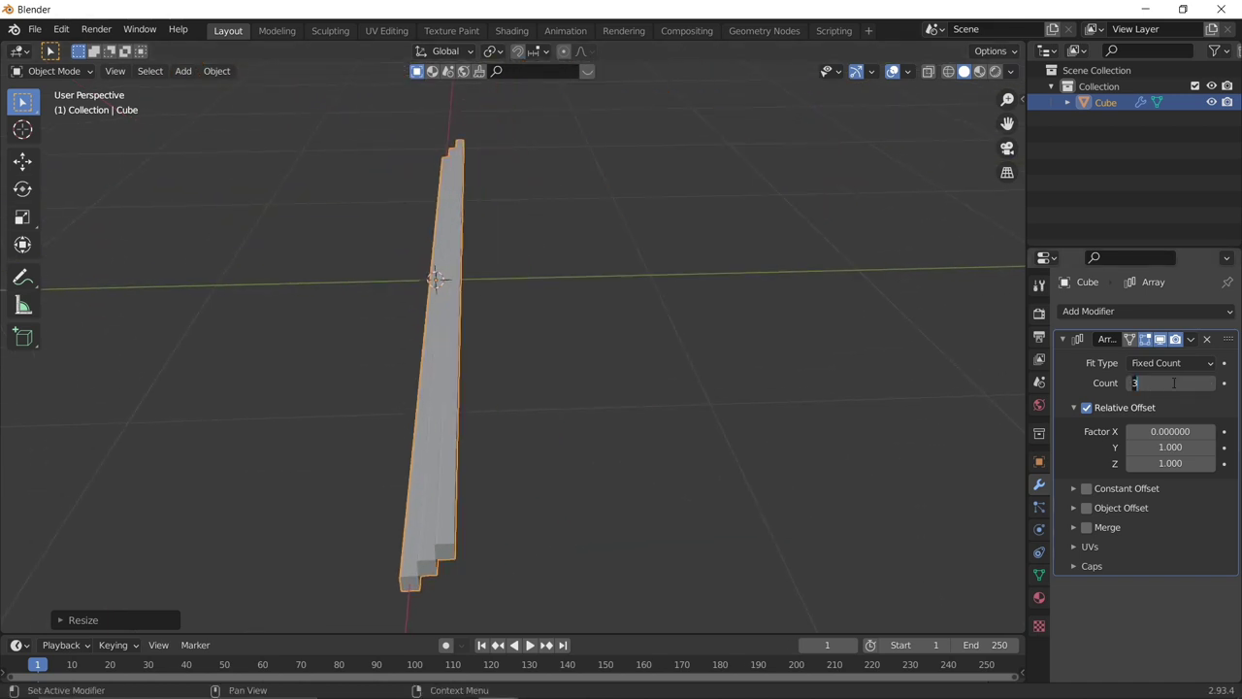
text(10)
key(Return)
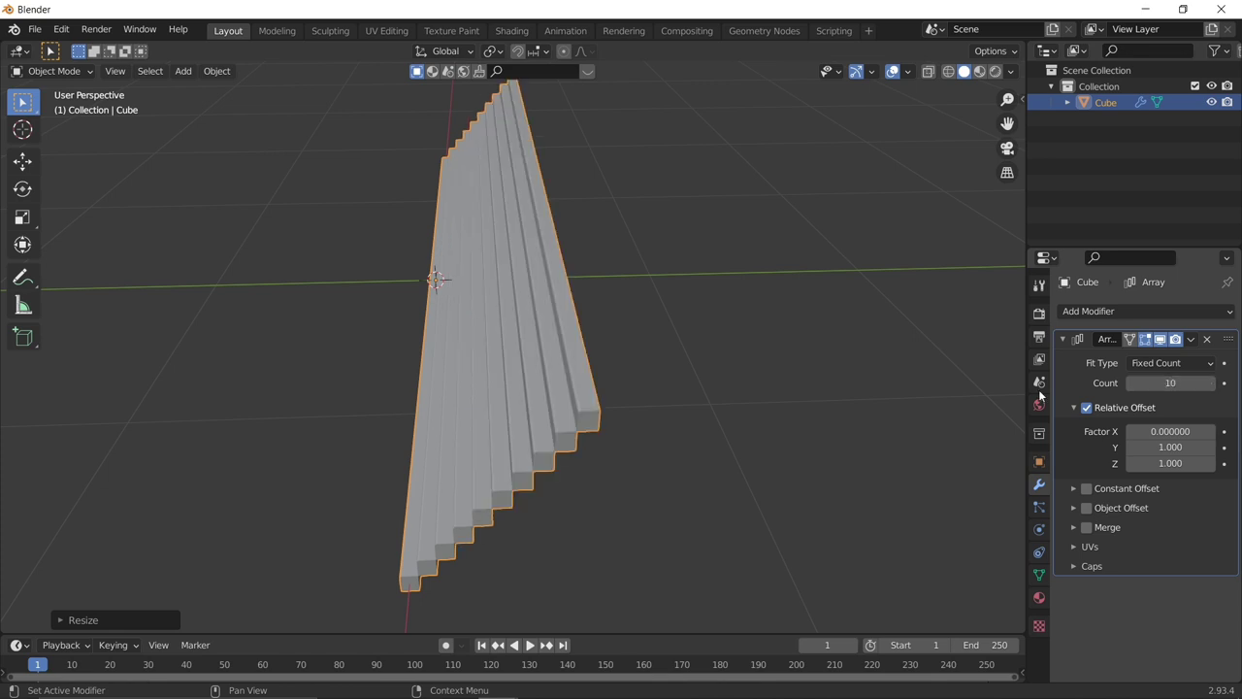
middle_drag(1010, 388, 571, 451)
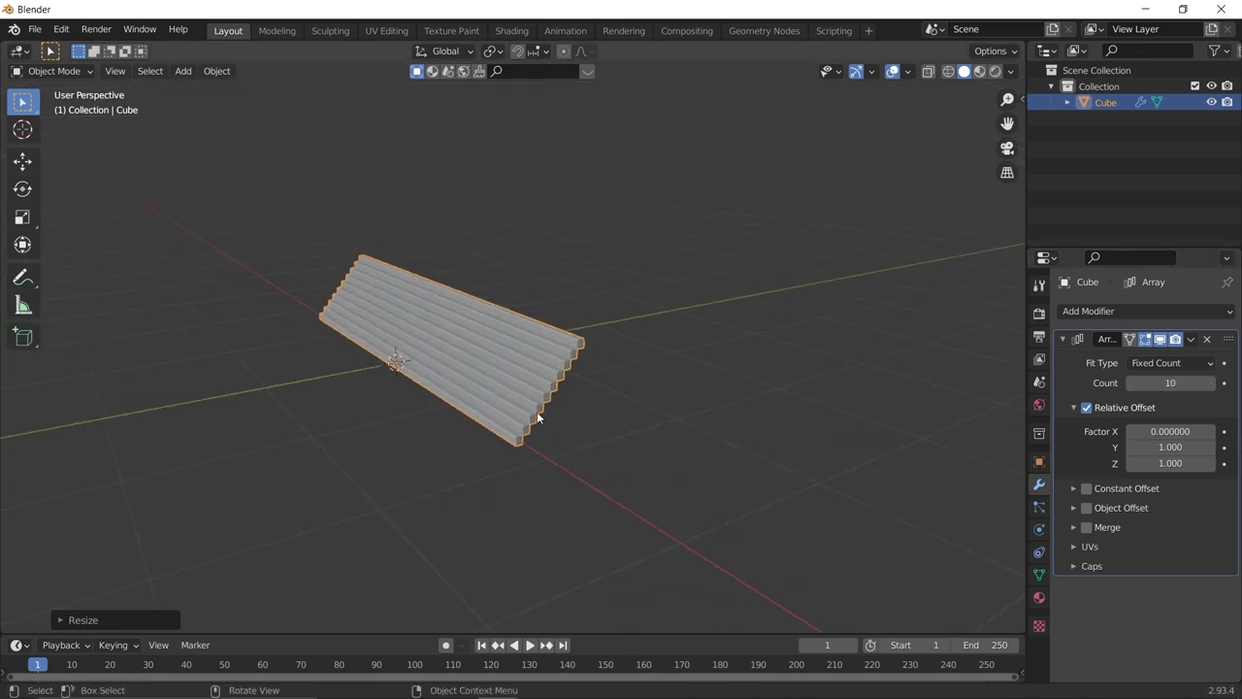
Examine the staircase and column pedestals of the finished model in concept 03.blend, and return to the scene with the new staircase.
click(580, 691)
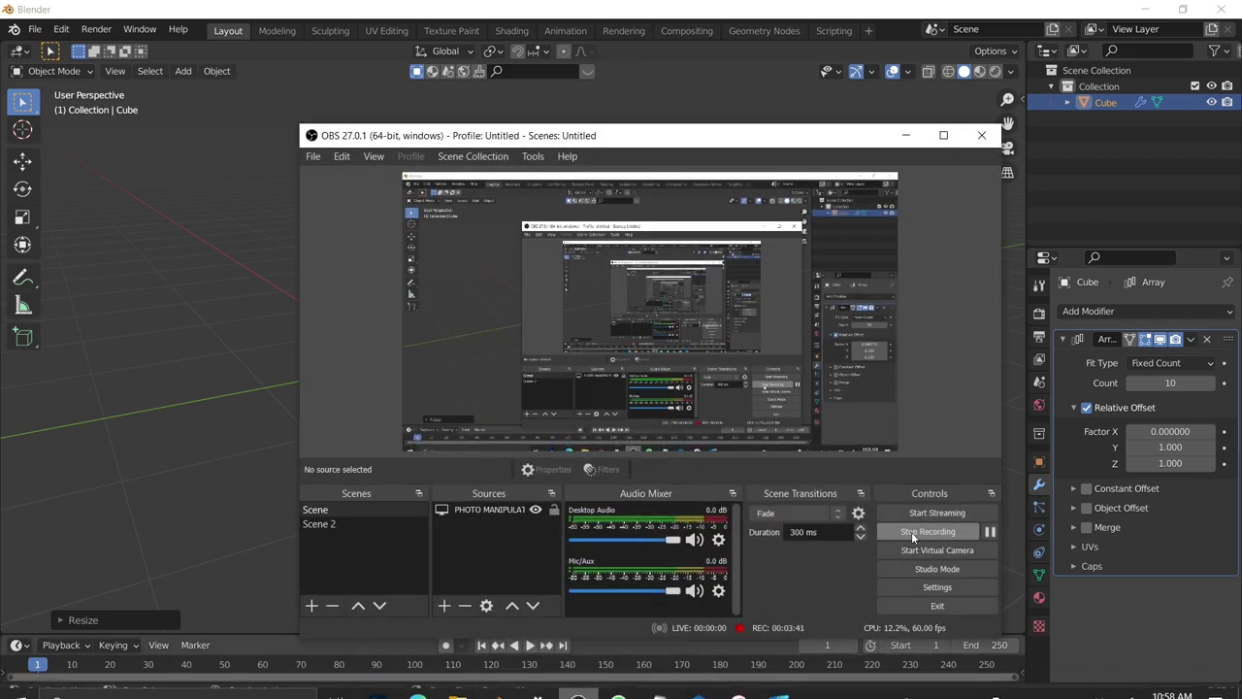
click(906, 135)
mouse_move(498, 685)
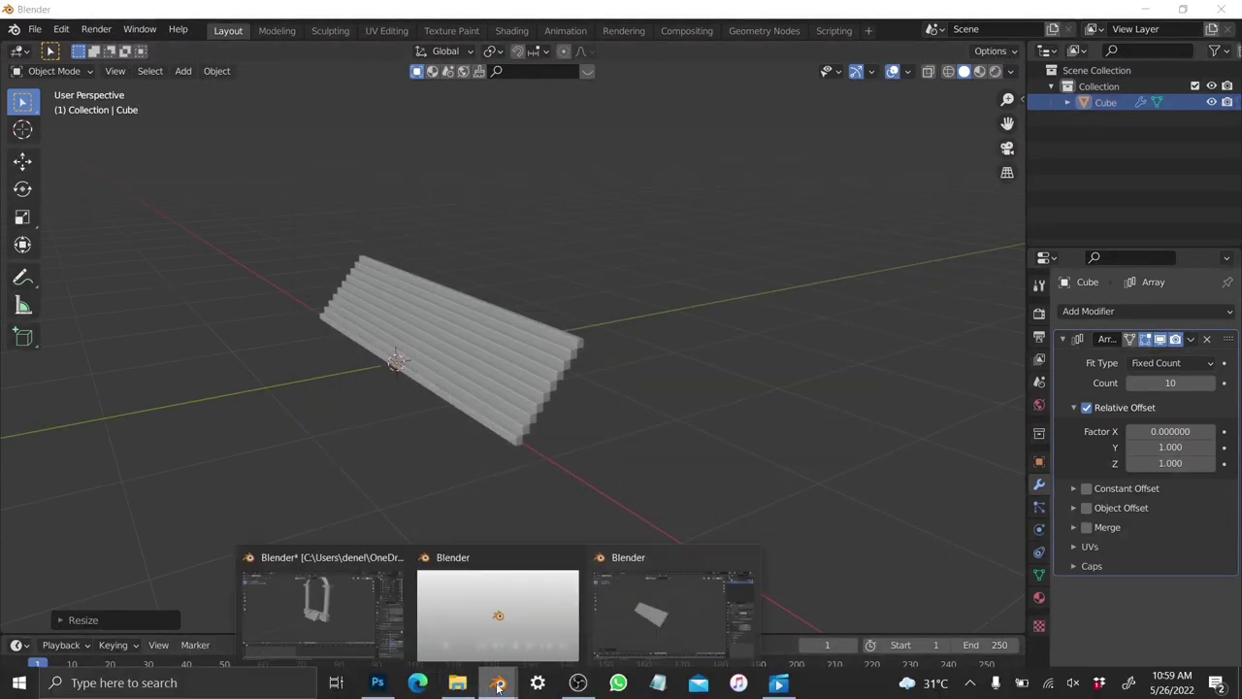
click(360, 599)
mouse_move(626, 393)
ctrl+middle_down()
mouse_move(690, 313)
mouse_move(621, 376)
ctrl+middle_up()
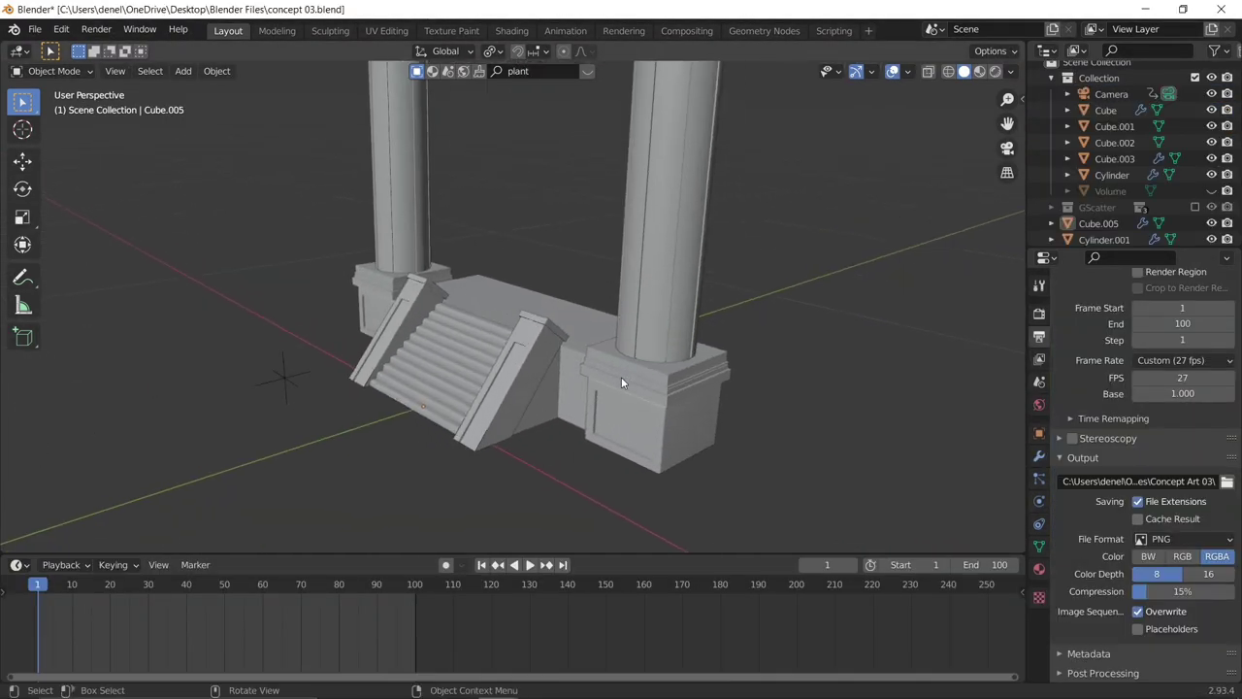
click(622, 382)
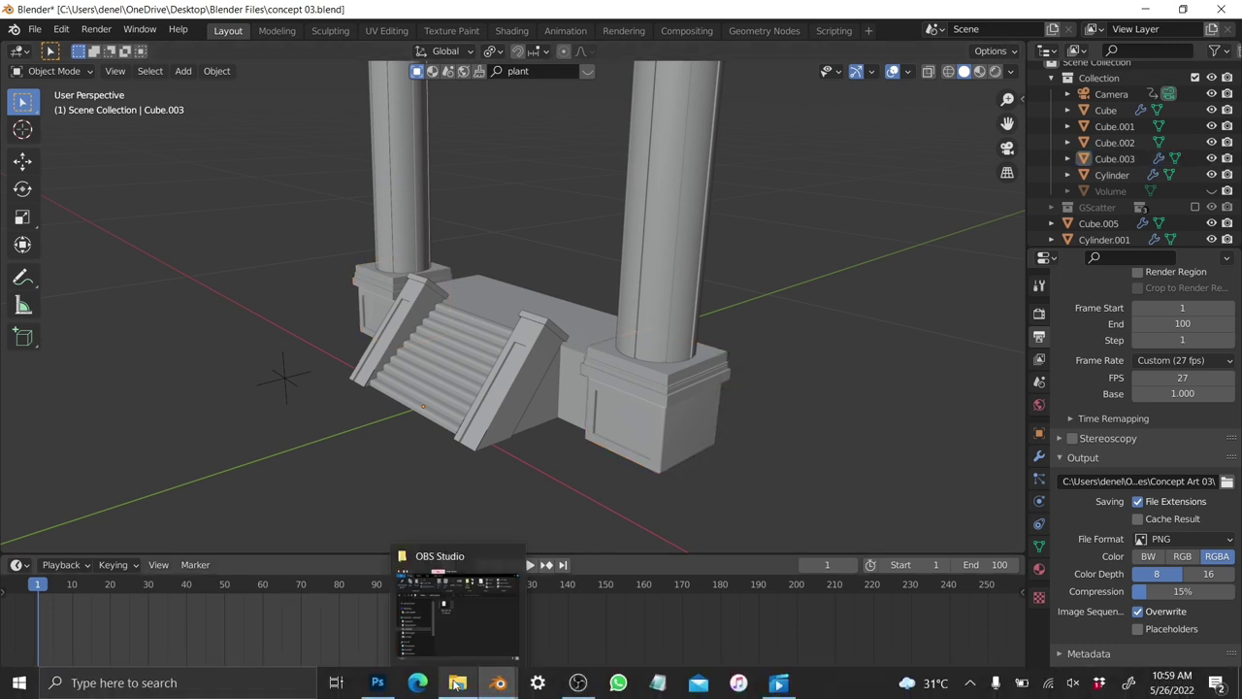
mouse_move(498, 685)
click(661, 621)
Hide the staircase object to clear the scene for a new part.
middle_drag(604, 476, 793, 224)
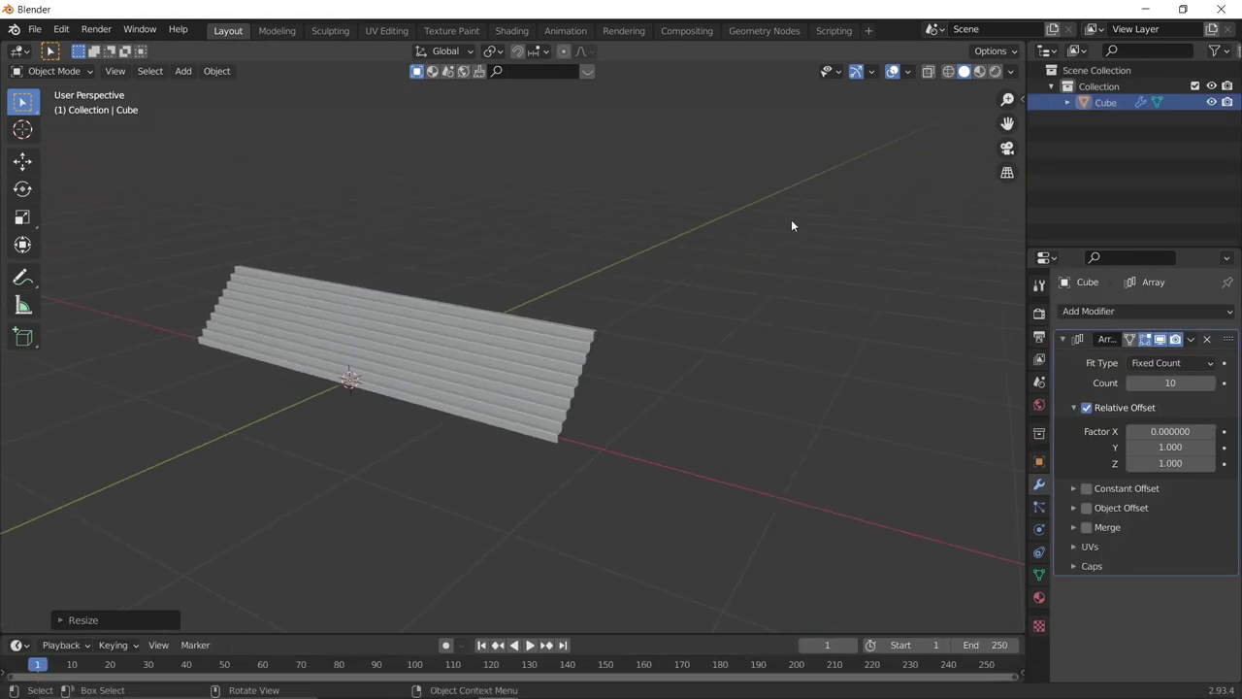
key(h)
key(shift+a)
mouse_move(486, 371)
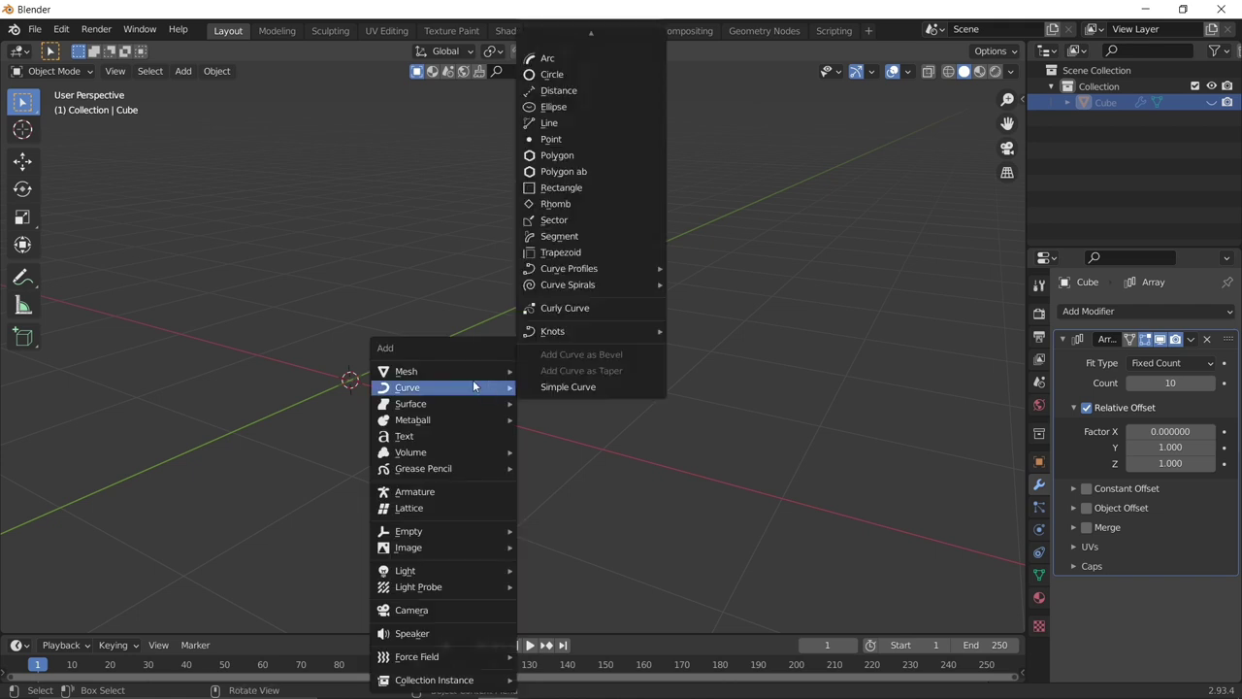
click(573, 41)
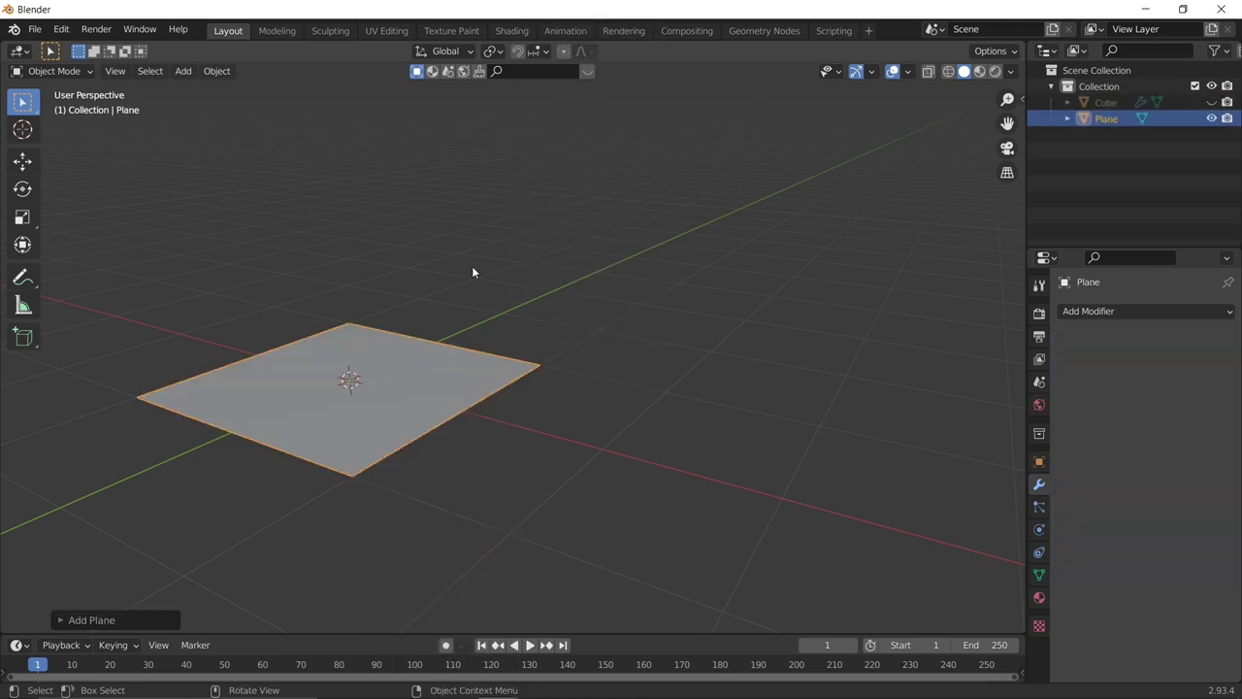
key(ctrl+z)
Add a mesh cube at the scene's origin and scale it down uniformly as the base of a column pedestal.
key(shift+a)
mouse_move(407, 370)
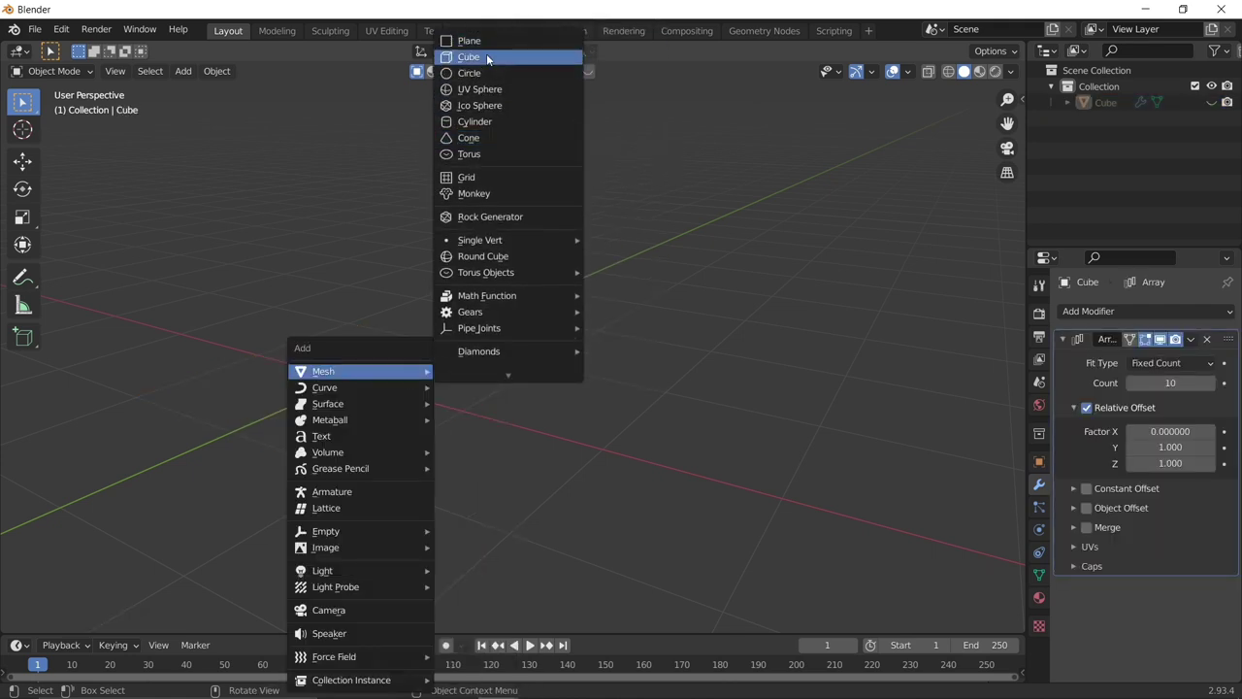
click(486, 56)
key(s)
click(407, 319)
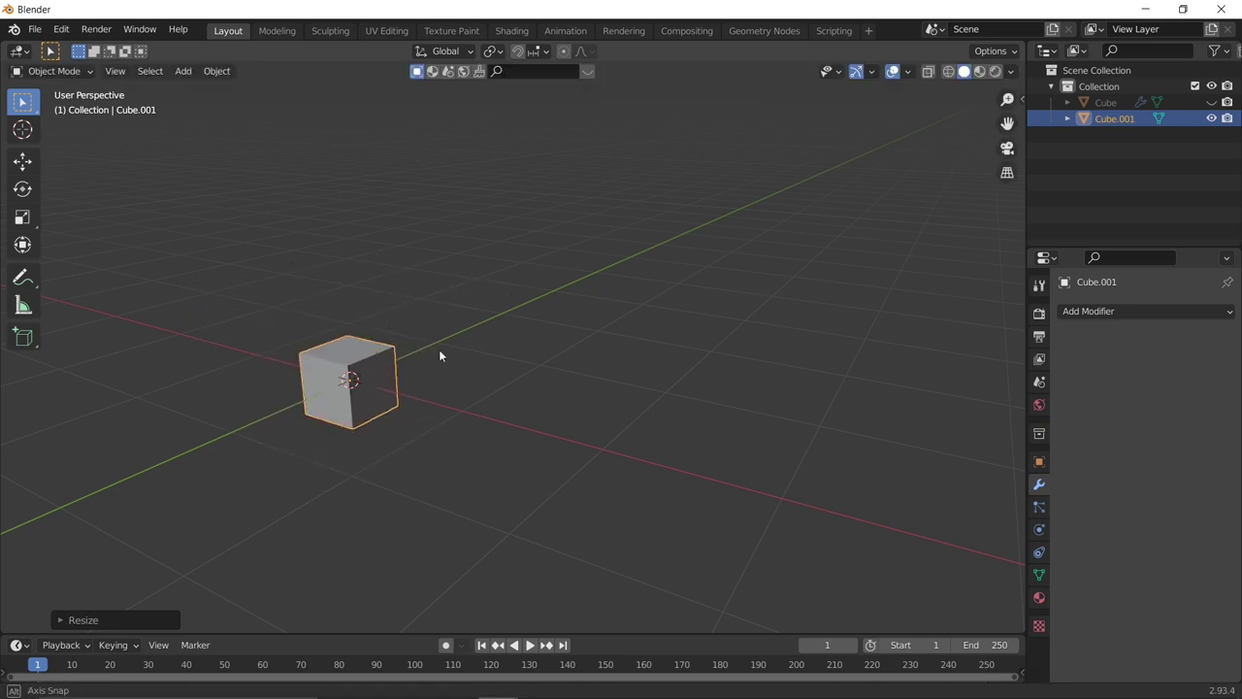
middle_drag(437, 355, 516, 340)
scroll(473, 369, up, 3)
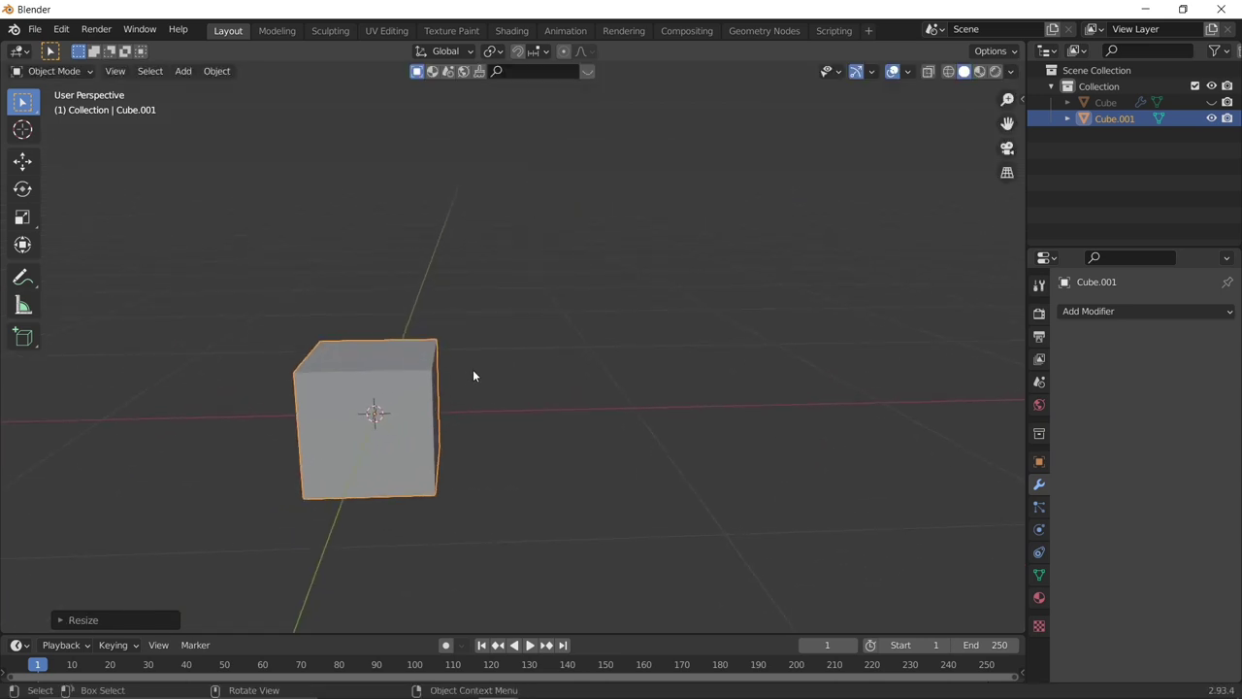
Raise the cube along Z above the origin and resize it uniformly.
key(KP_1)
key(g)
key(z)
click(474, 317)
middle_drag(474, 316, 472, 344)
key(s)
click(541, 269)
middle_drag(541, 268, 459, 346)
Stretch the cube along X and scale it to about 0.77 along Z to form a wide, low block.
key(s)
key(x)
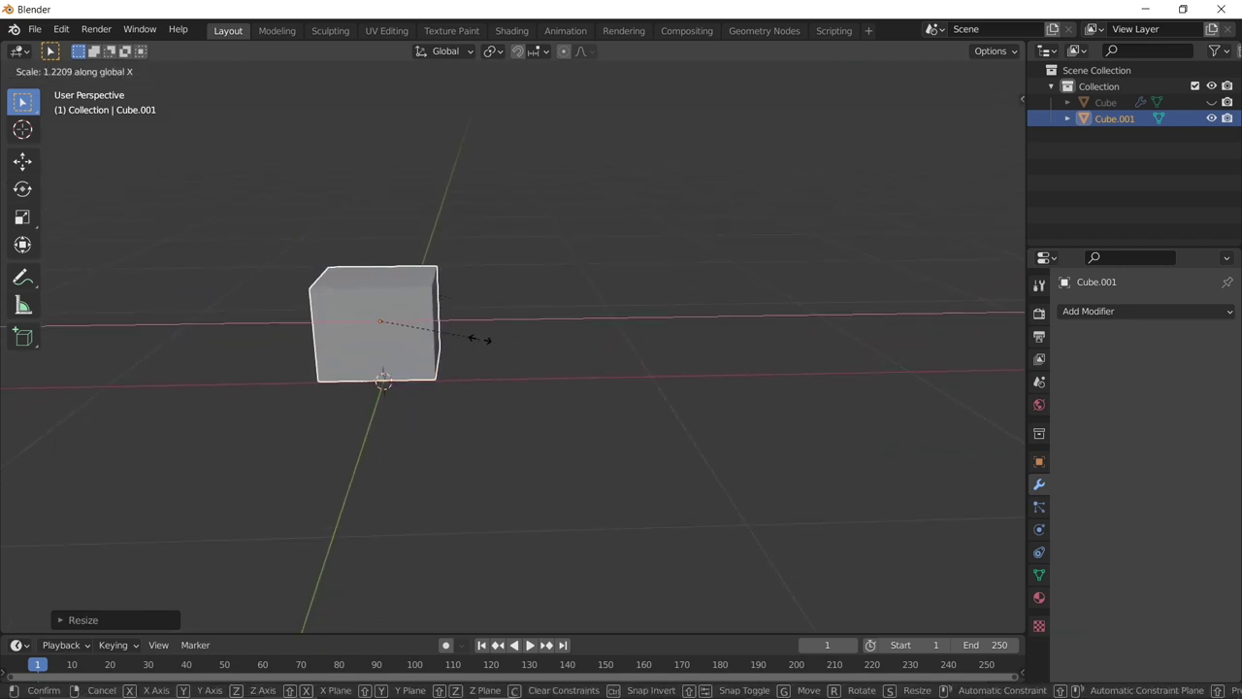
click(463, 345)
scroll(463, 345, up, 2)
key(s)
key(z)
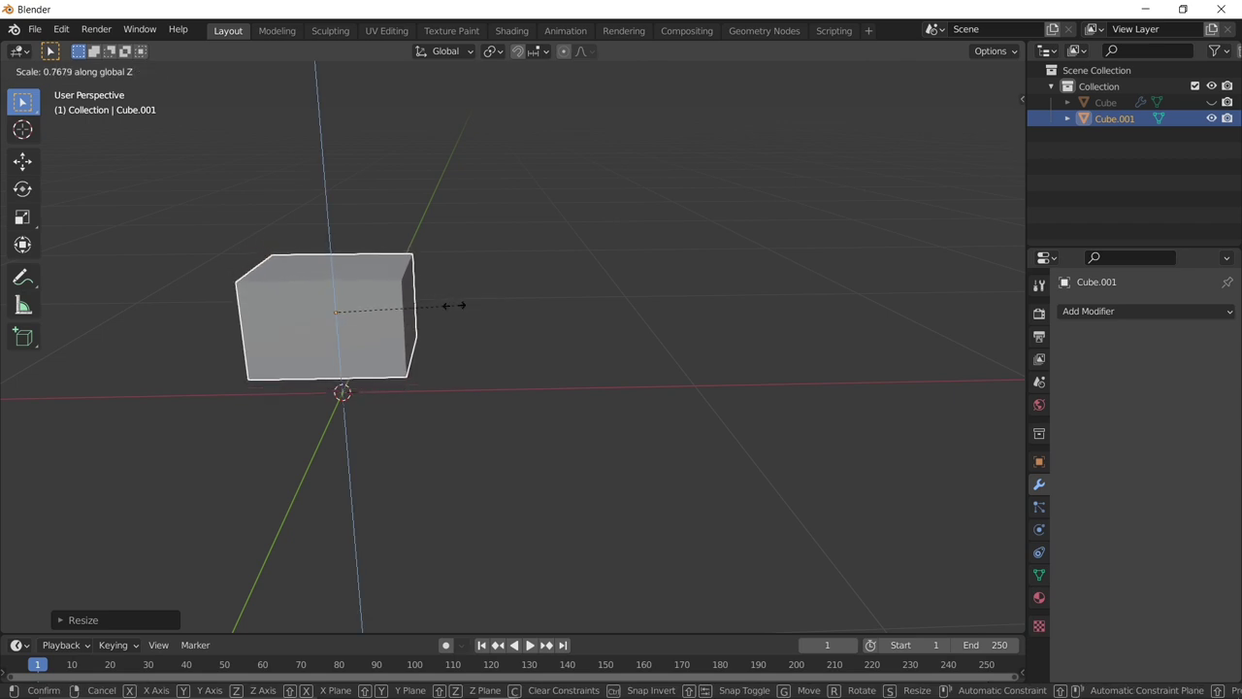
click(454, 305)
scroll(387, 311, up, 1)
middle_drag(441, 306, 540, 282)
Inset the block's top face by a narrow margin and extrude it up about 0.023 m.
key(Tab)
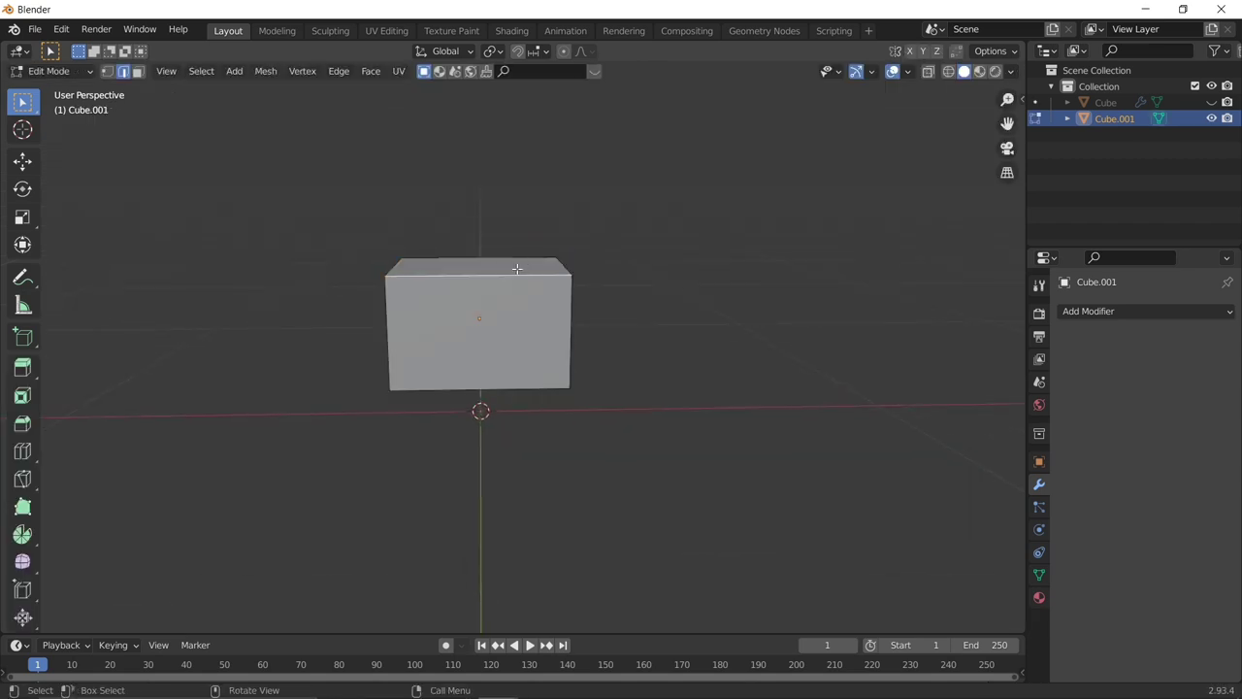
click(141, 76)
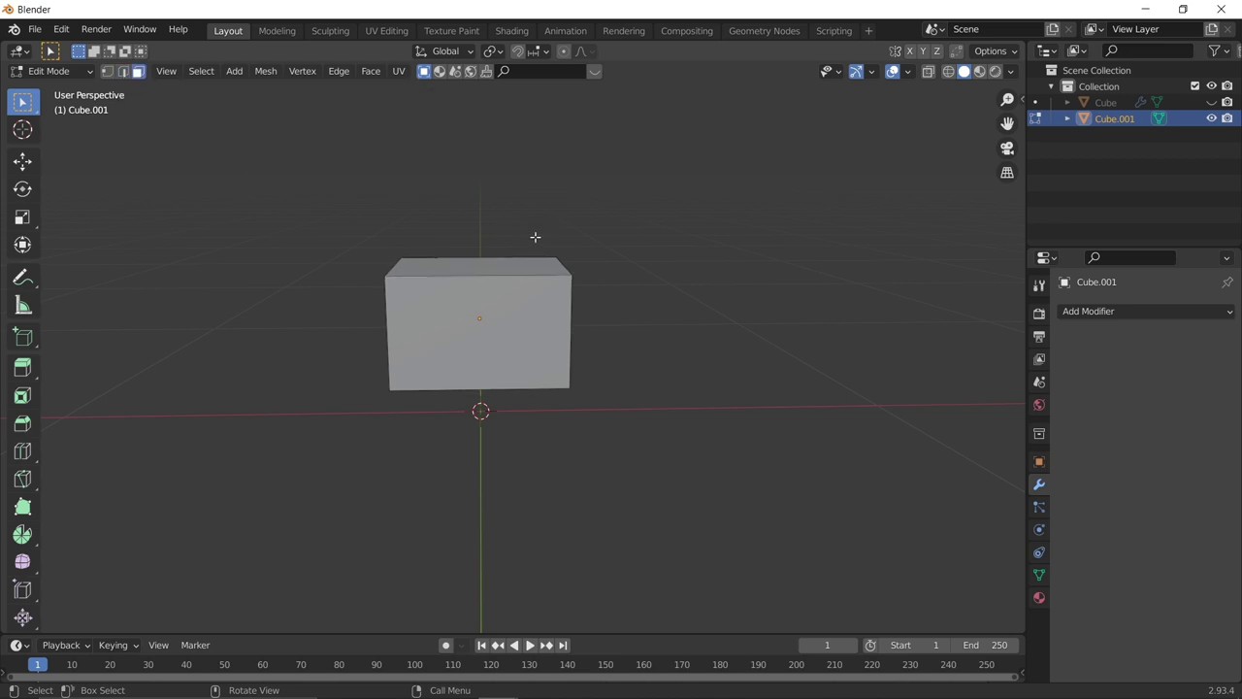
middle_drag(496, 272, 515, 311)
key(i)
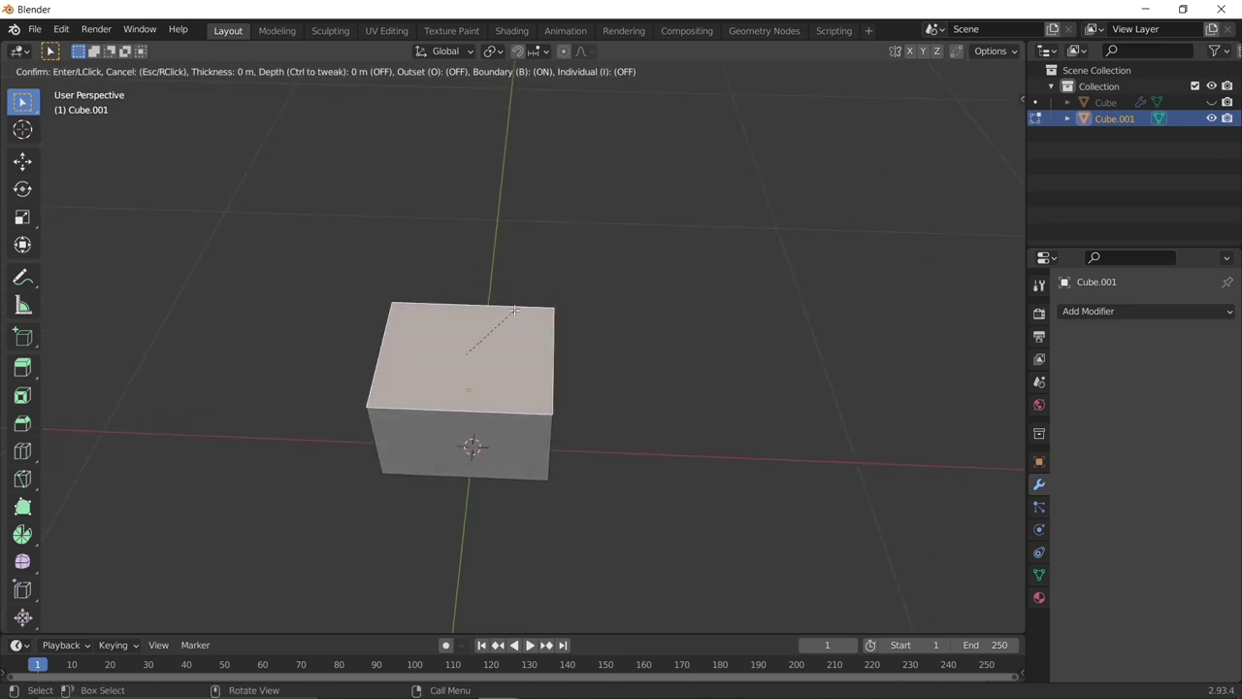
click(507, 311)
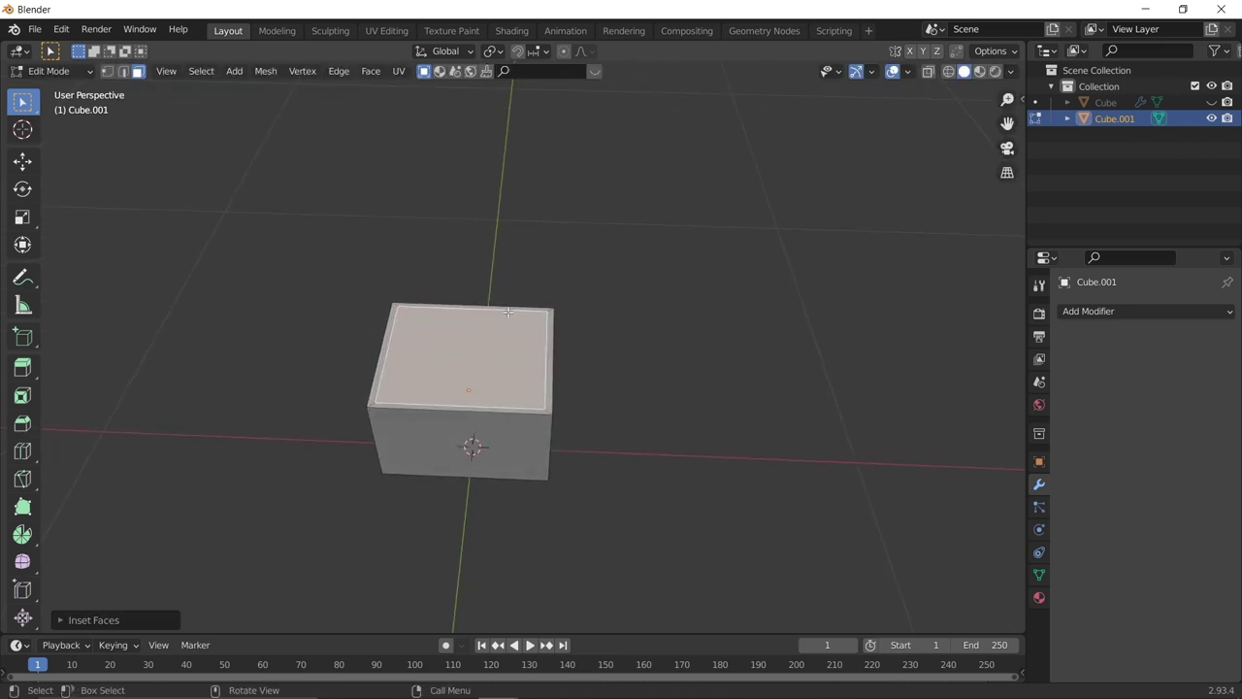
key(e)
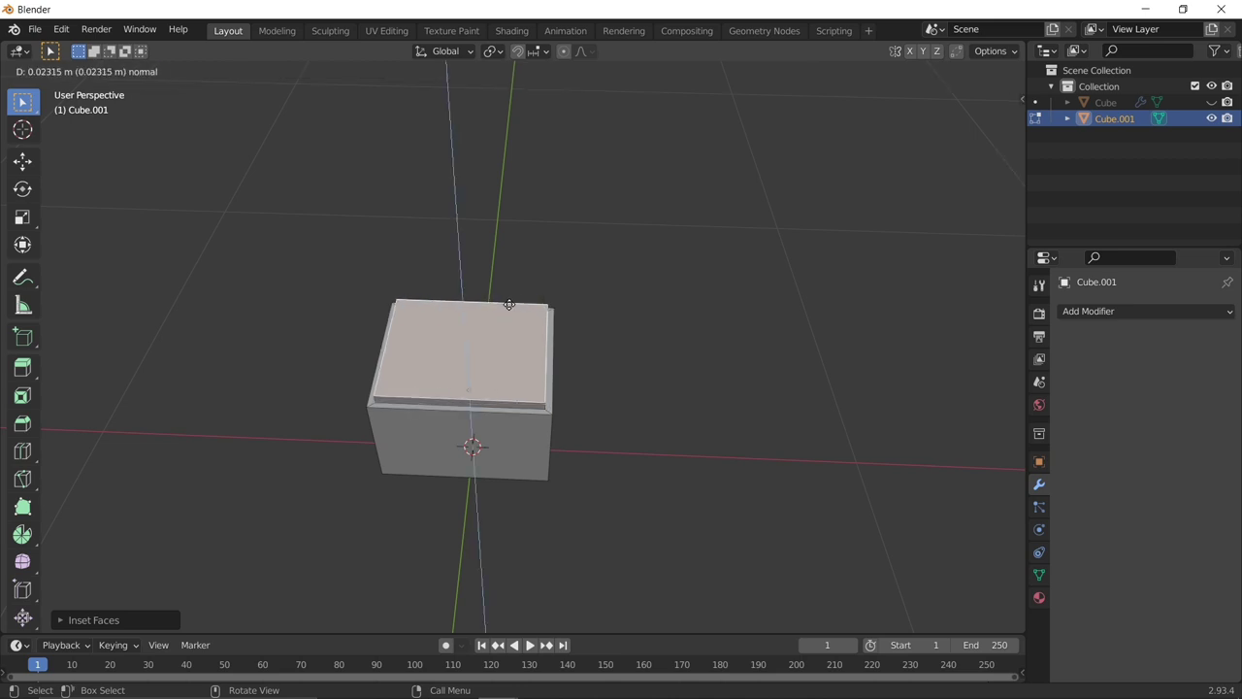
click(509, 305)
Inset the raised top face with no thickness, scale it outward by about 1.18 and extrude it up about 0.049 m as an overhanging ledge.
key(i)
click(508, 305)
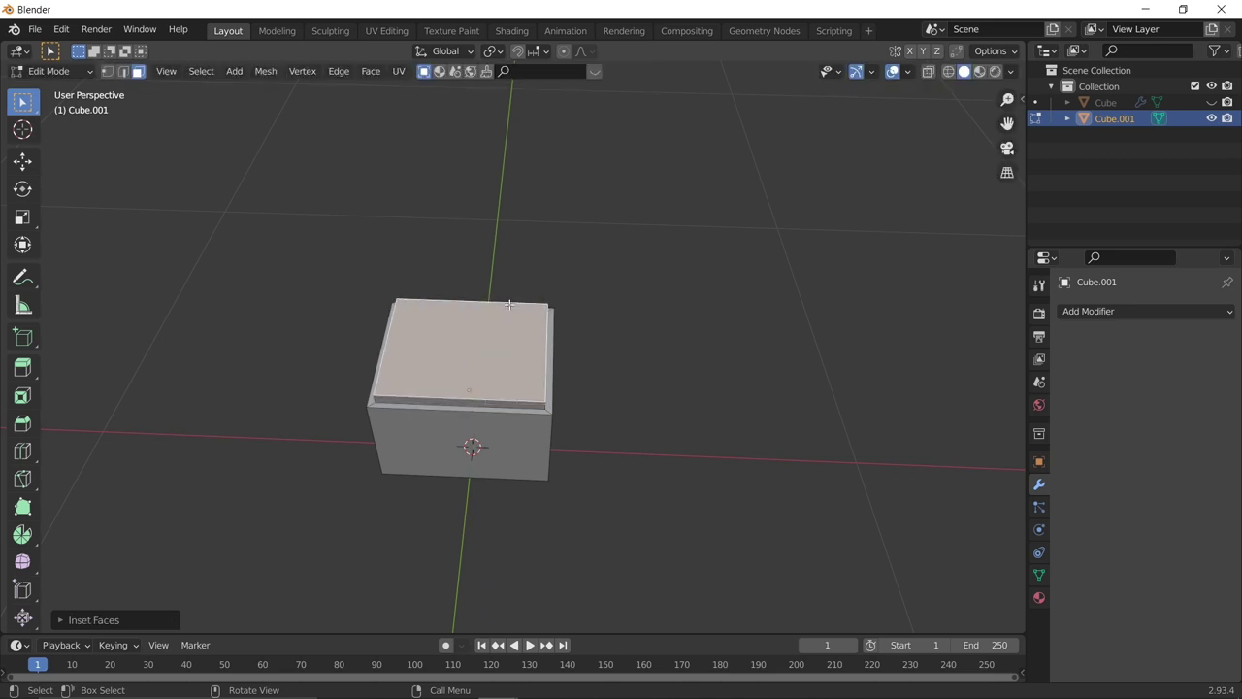
key(s)
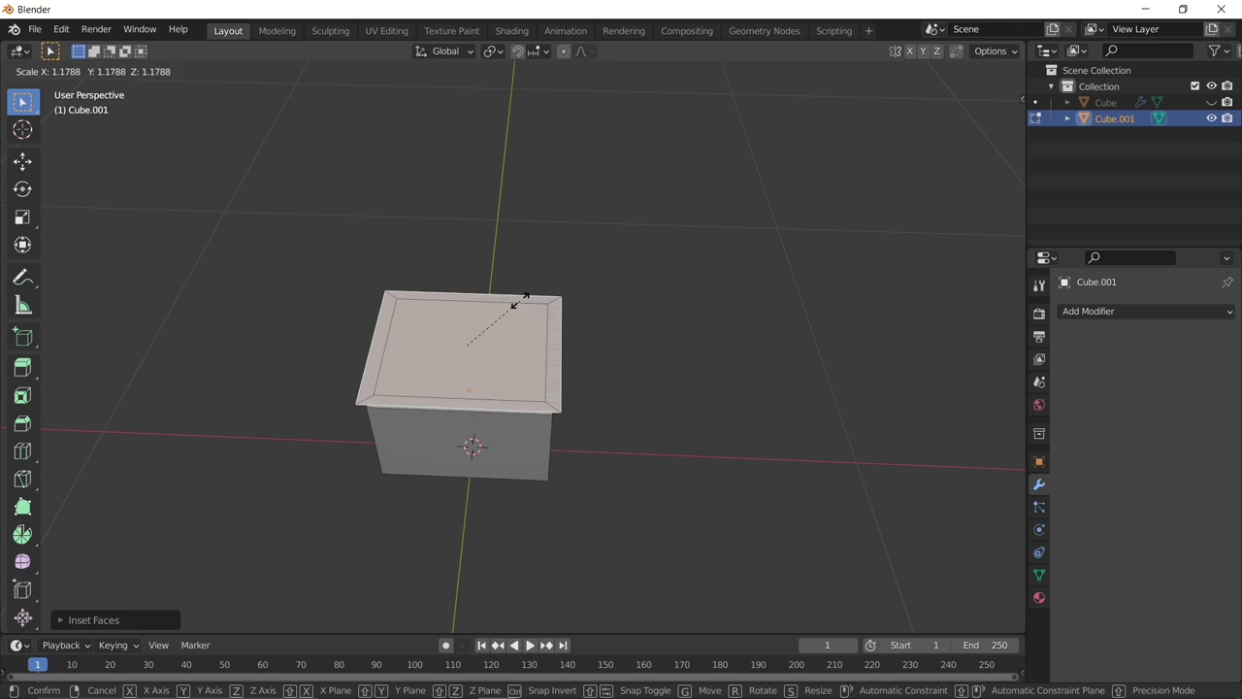
click(521, 299)
key(e)
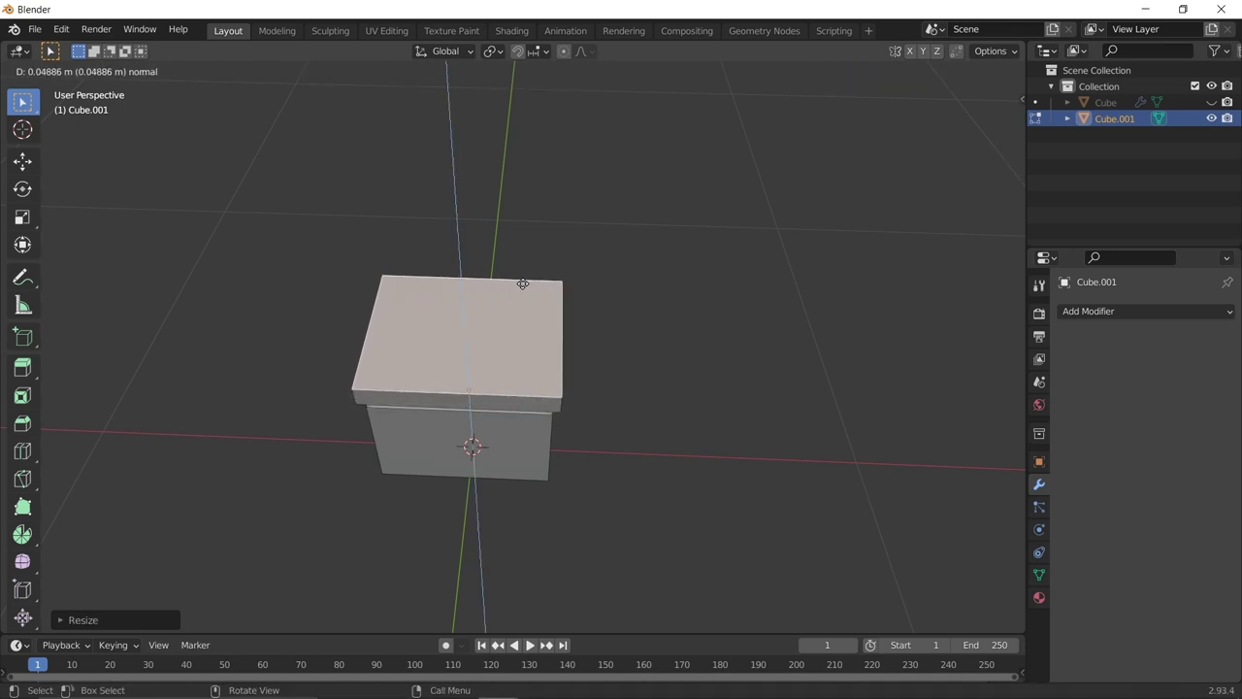
click(522, 284)
Inset the ledge's top face slightly, extrude it up a small amount and return to Object Mode.
key(i)
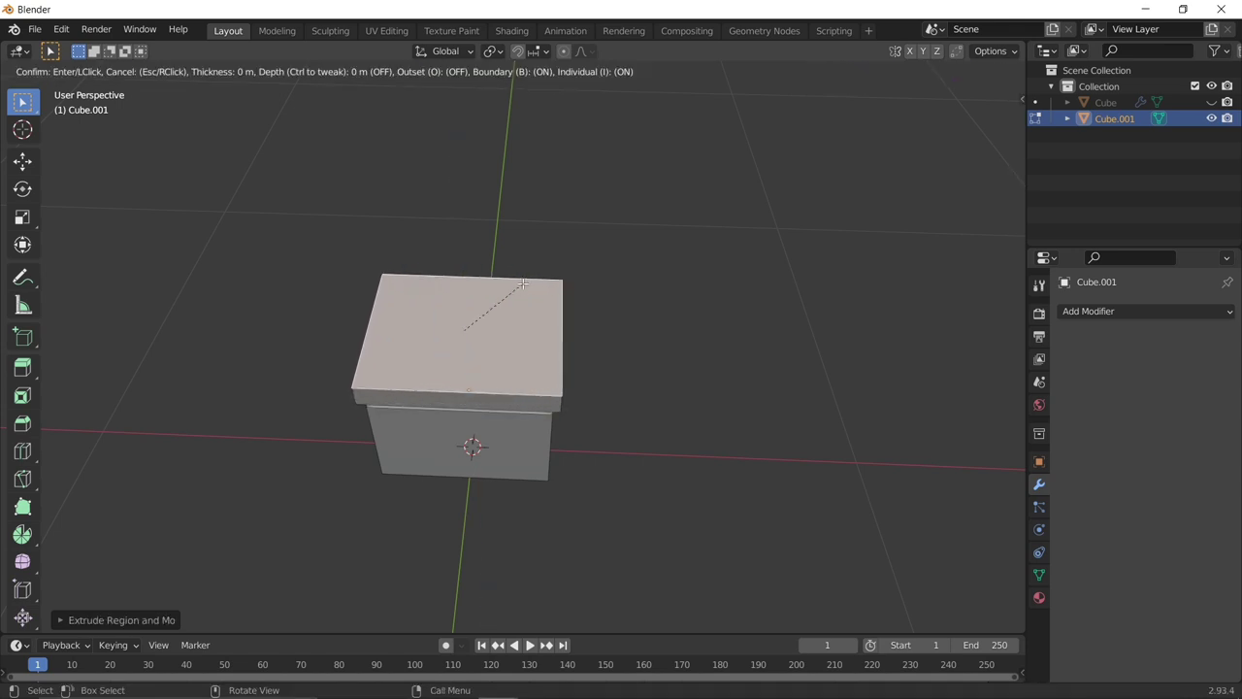
click(519, 286)
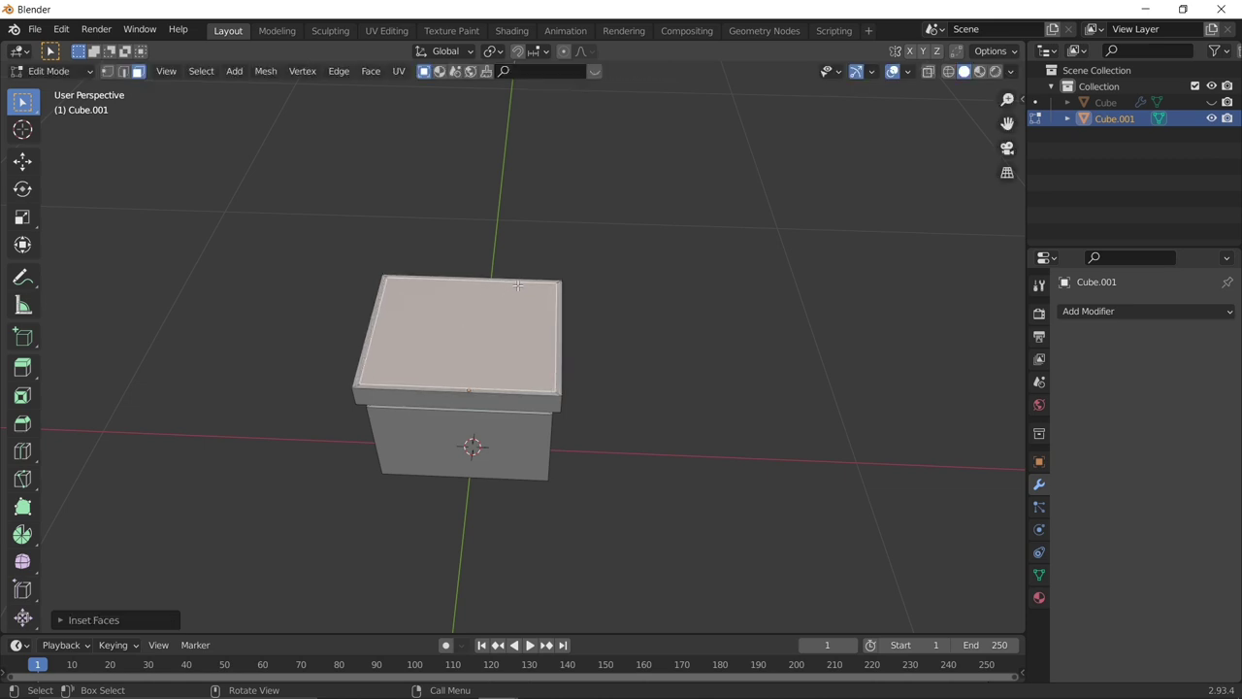
key(e)
click(517, 280)
middle_drag(517, 279, 672, 252)
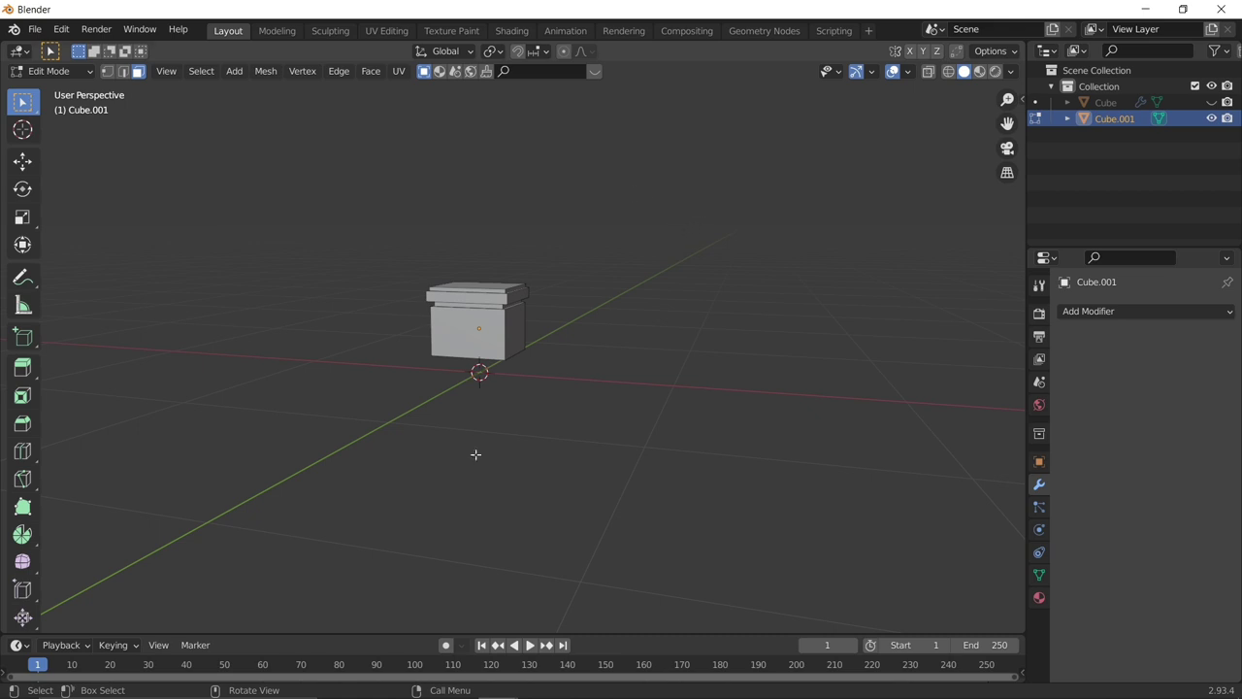
key(q)
key(Tab)
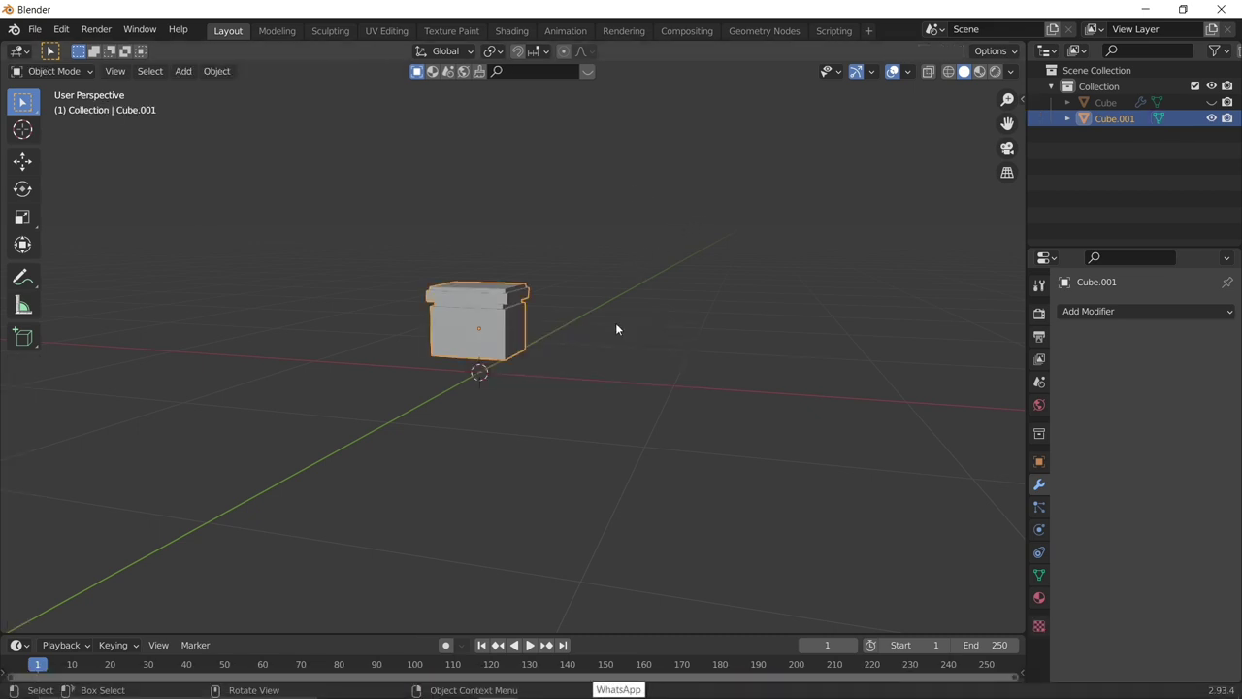
Unhide the staircase and move the pedestal along the X axis to the staircase's end.
click(1211, 102)
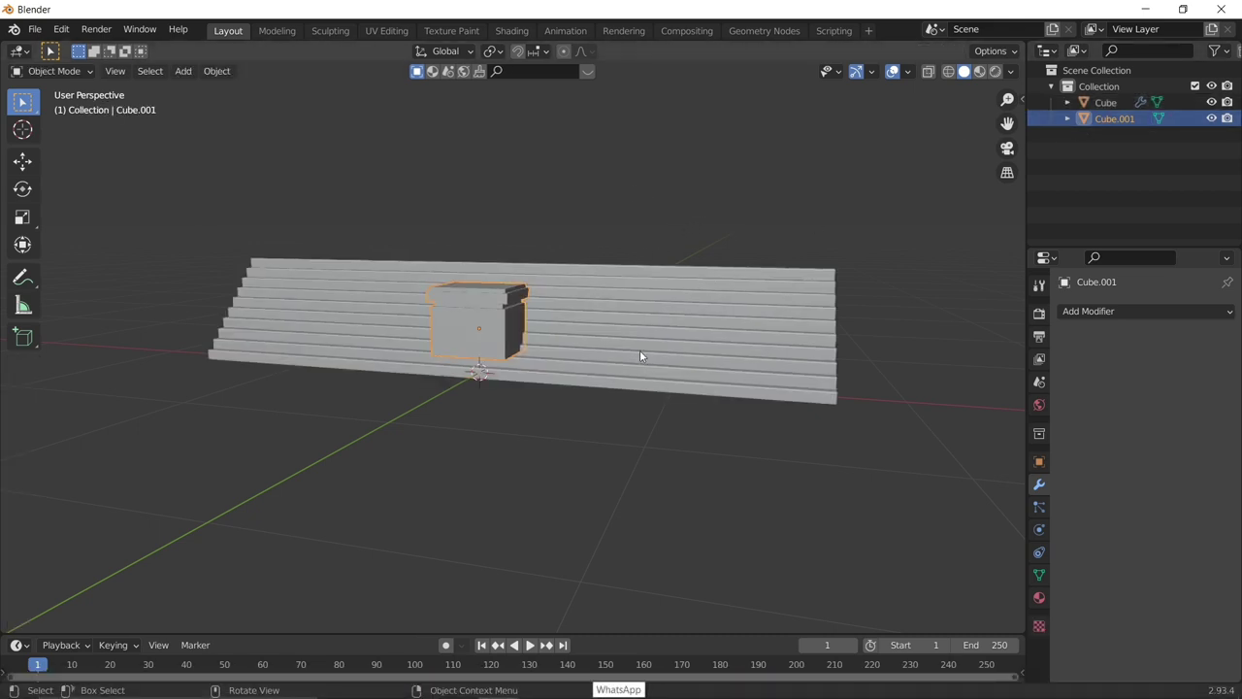
key(g)
key(z)
key(x)
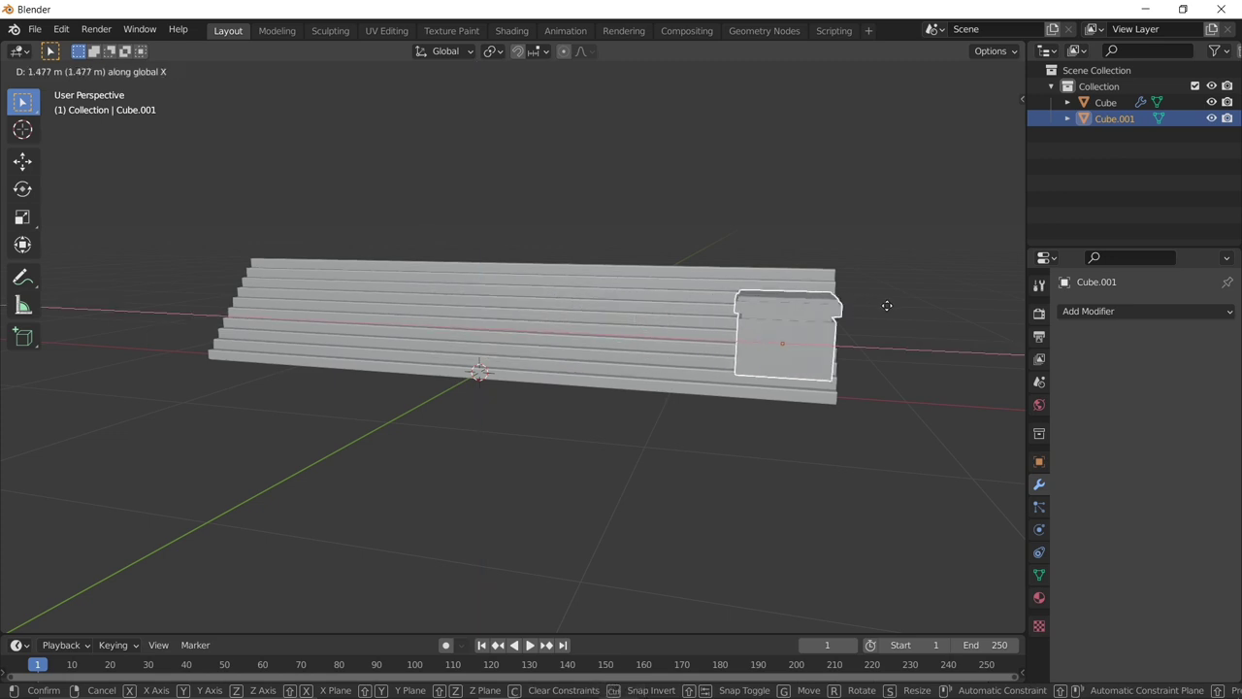
click(959, 312)
middle_drag(777, 301, 815, 276)
click(867, 256)
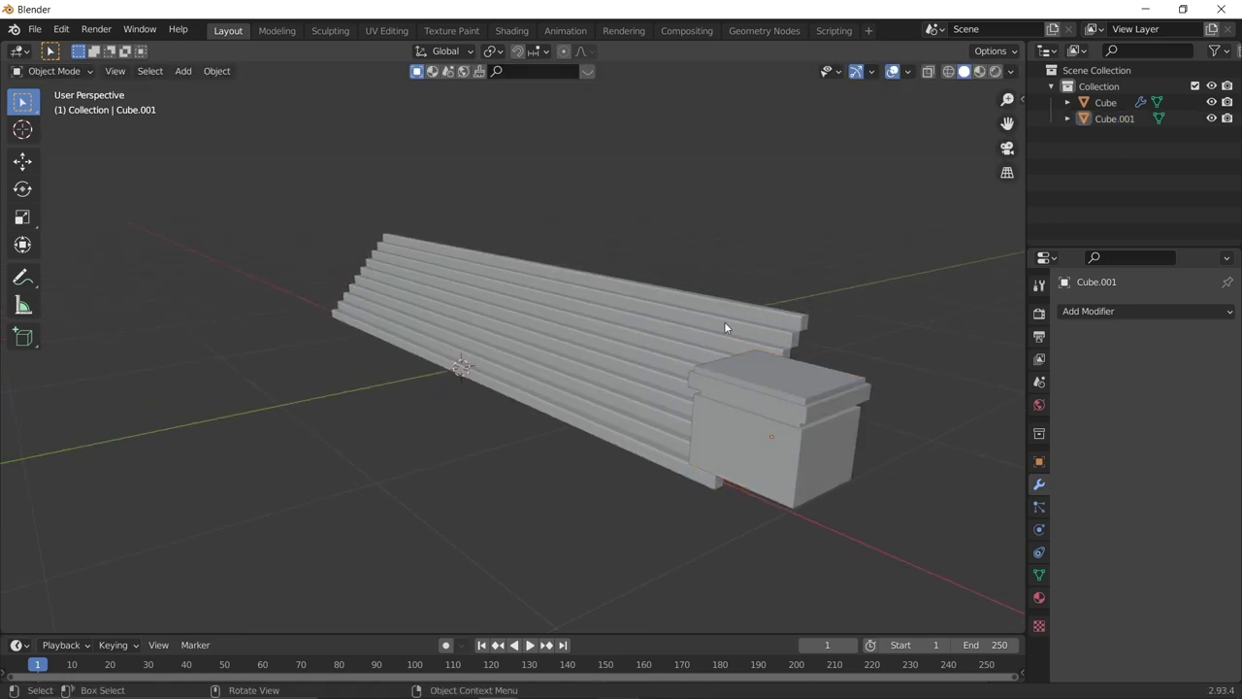
Move the pedestal along the X axis, farther away from the staircase.
middle_drag(725, 321, 808, 319)
click(877, 333)
key(g)
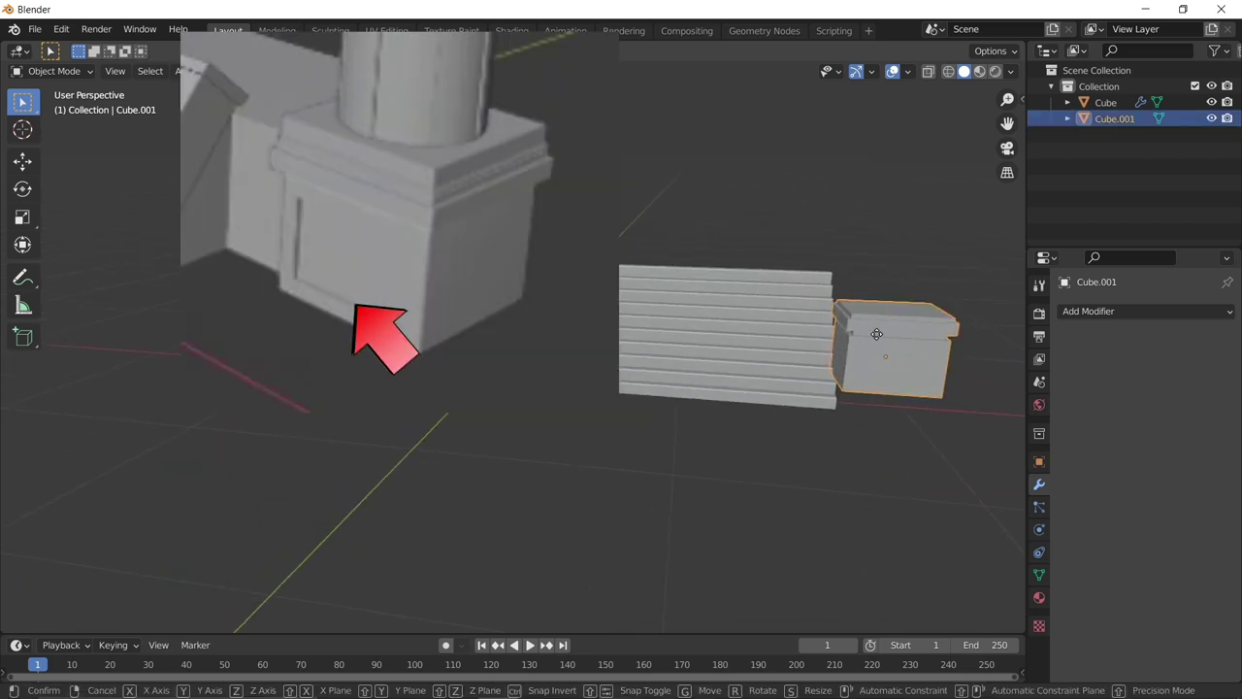
key(x)
click(920, 333)
Scale the staircase down and move it along the X axis toward the pedestal.
click(665, 309)
key(s)
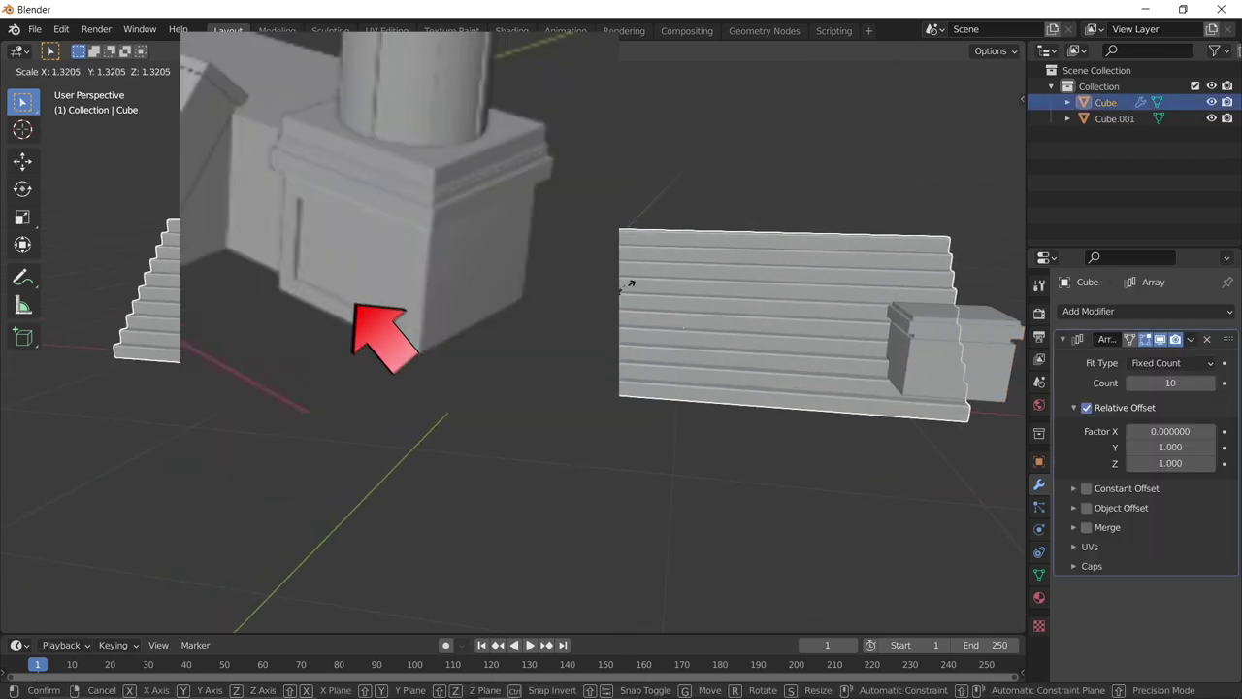
click(626, 291)
key(g)
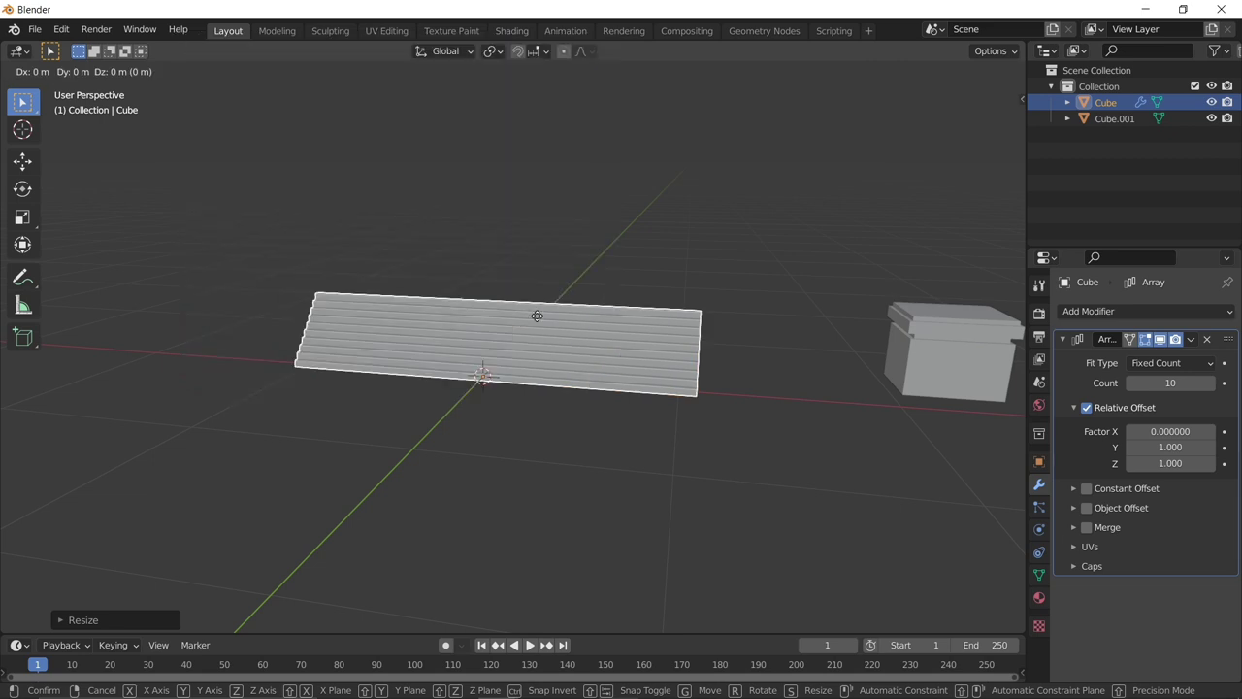
key(z)
key(z)
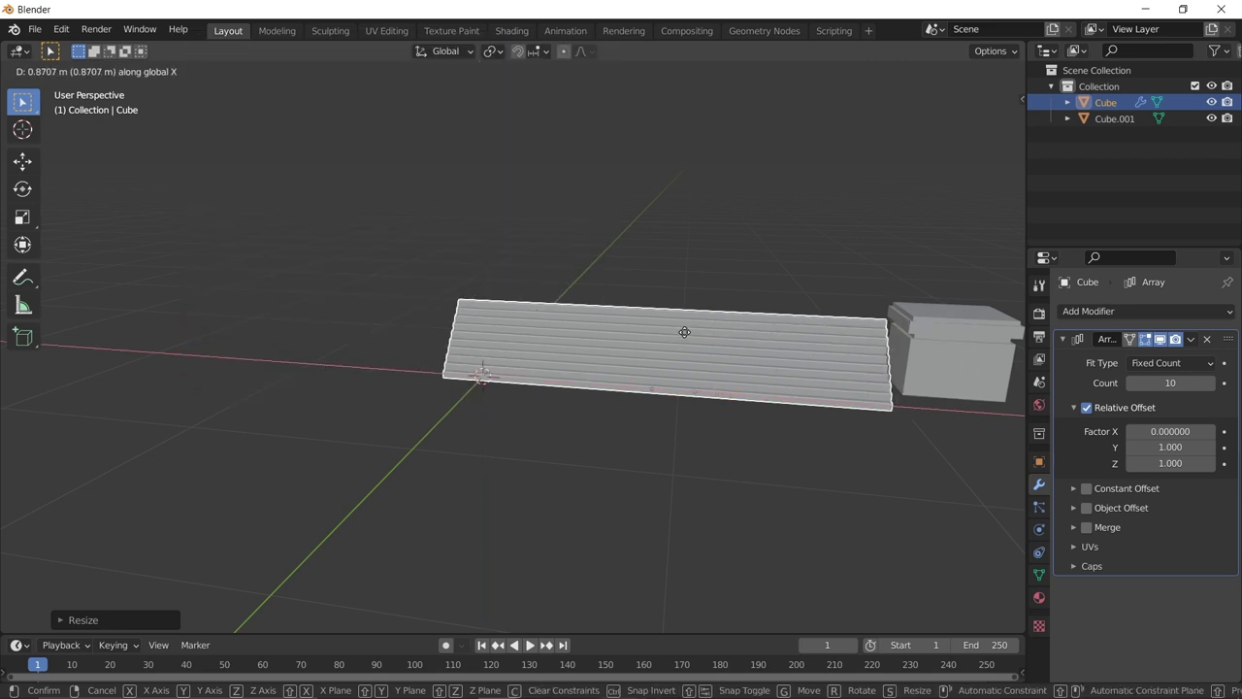
click(854, 333)
Scale the pedestal down to about 0.68 of its size.
click(937, 357)
key(s)
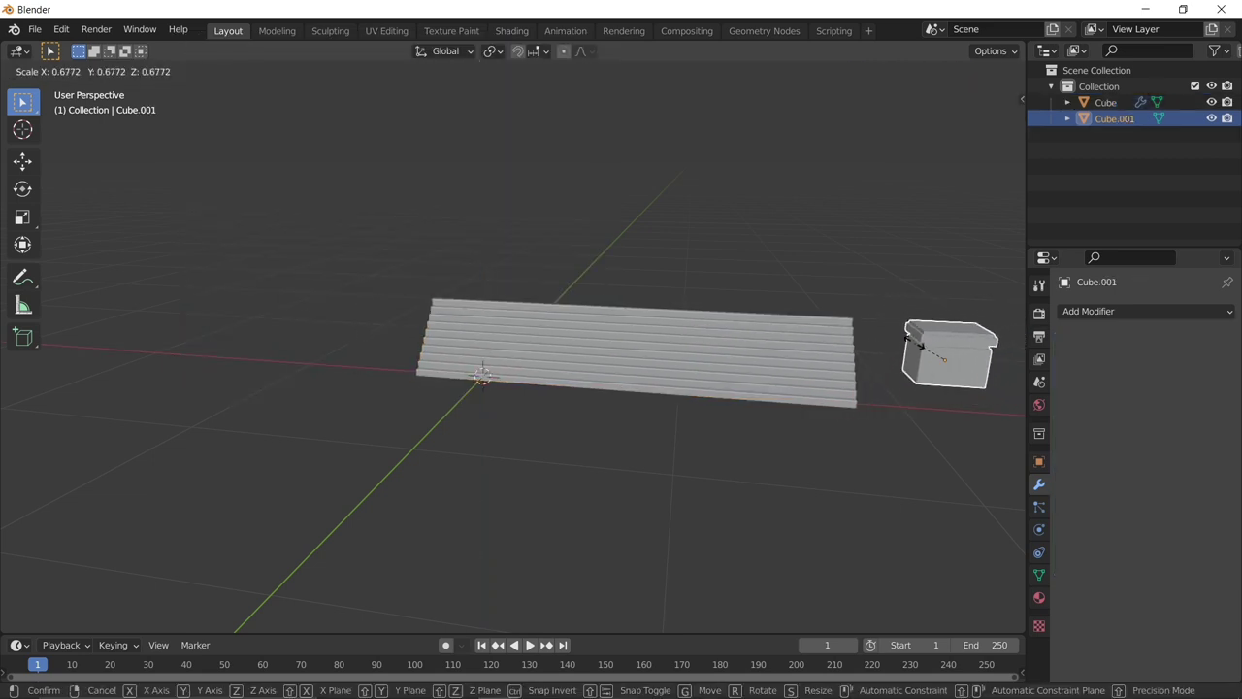
key(Return)
Examine the staircase's side walls and columns in the finished reference file concept 03.blend, and return to the working scene.
mouse_move(490, 685)
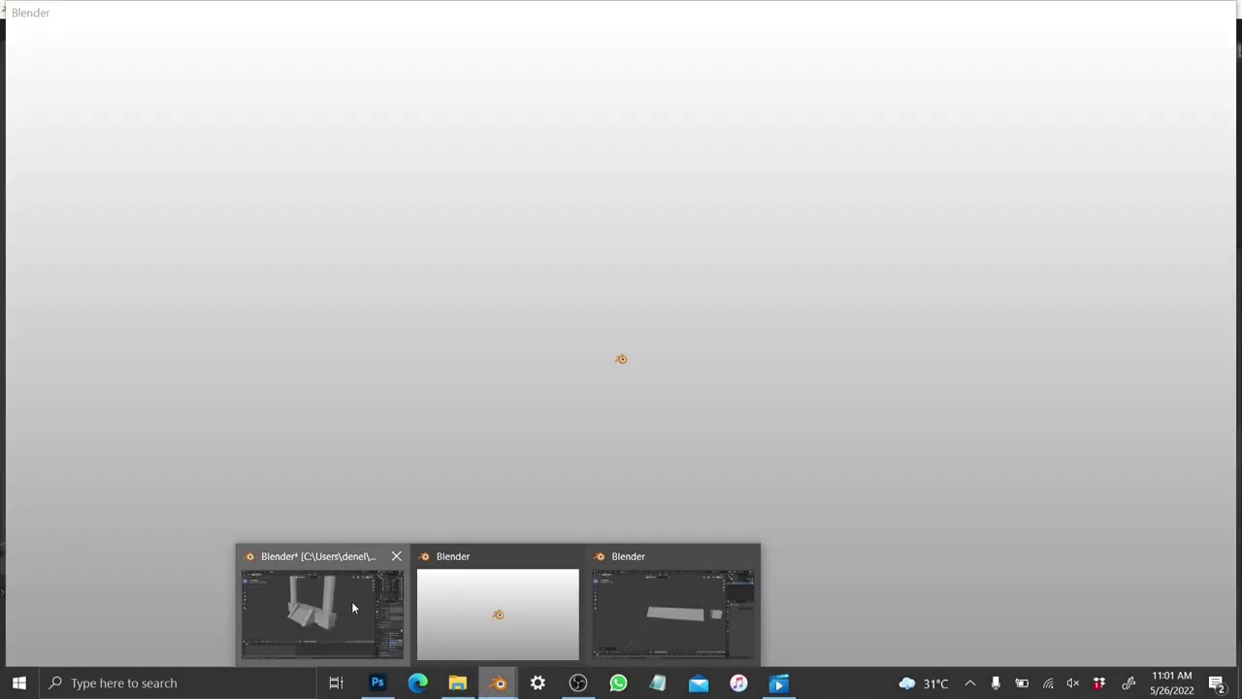
click(351, 601)
click(534, 377)
middle_drag(534, 377, 573, 345)
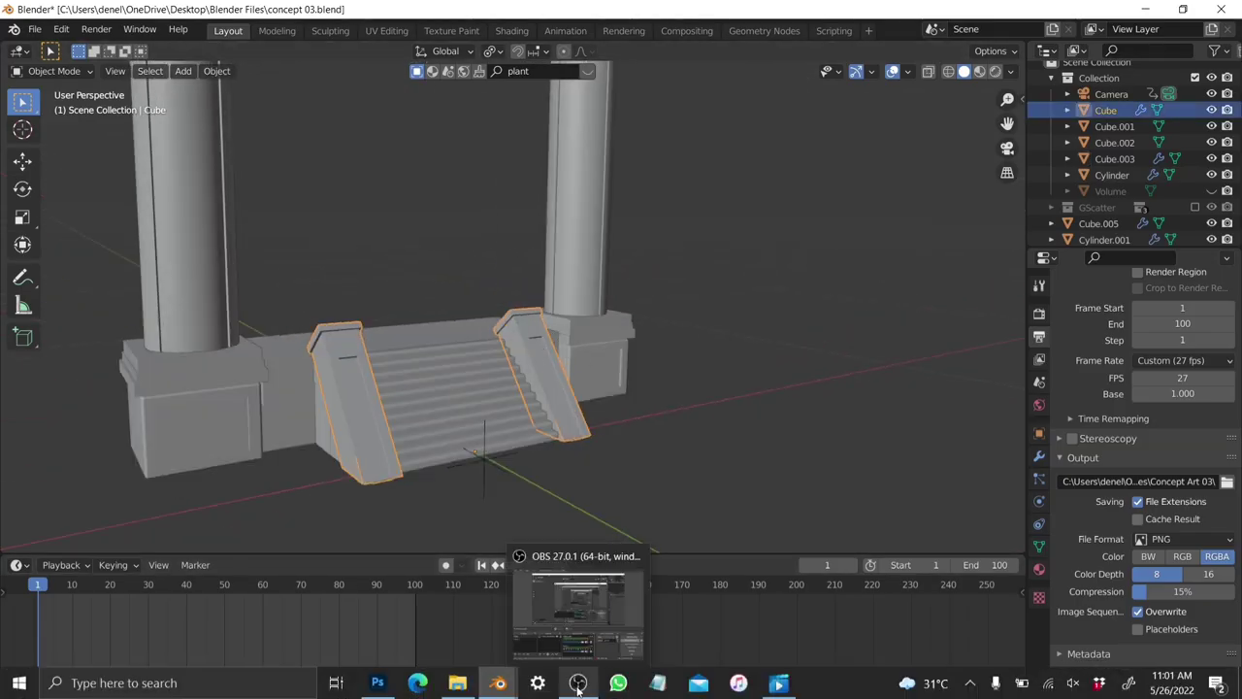
click(577, 691)
click(906, 135)
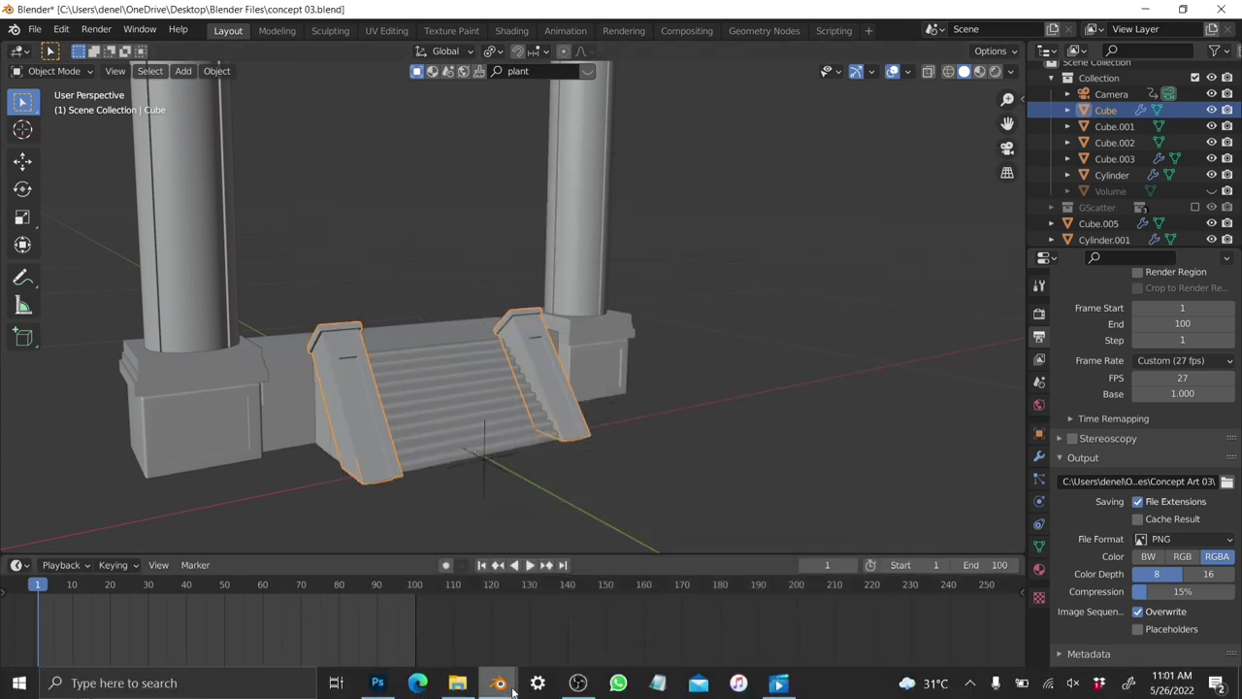
click(514, 692)
click(662, 599)
Hide the staircase and the pedestal and add a new cube to the scene.
shift+click(635, 361)
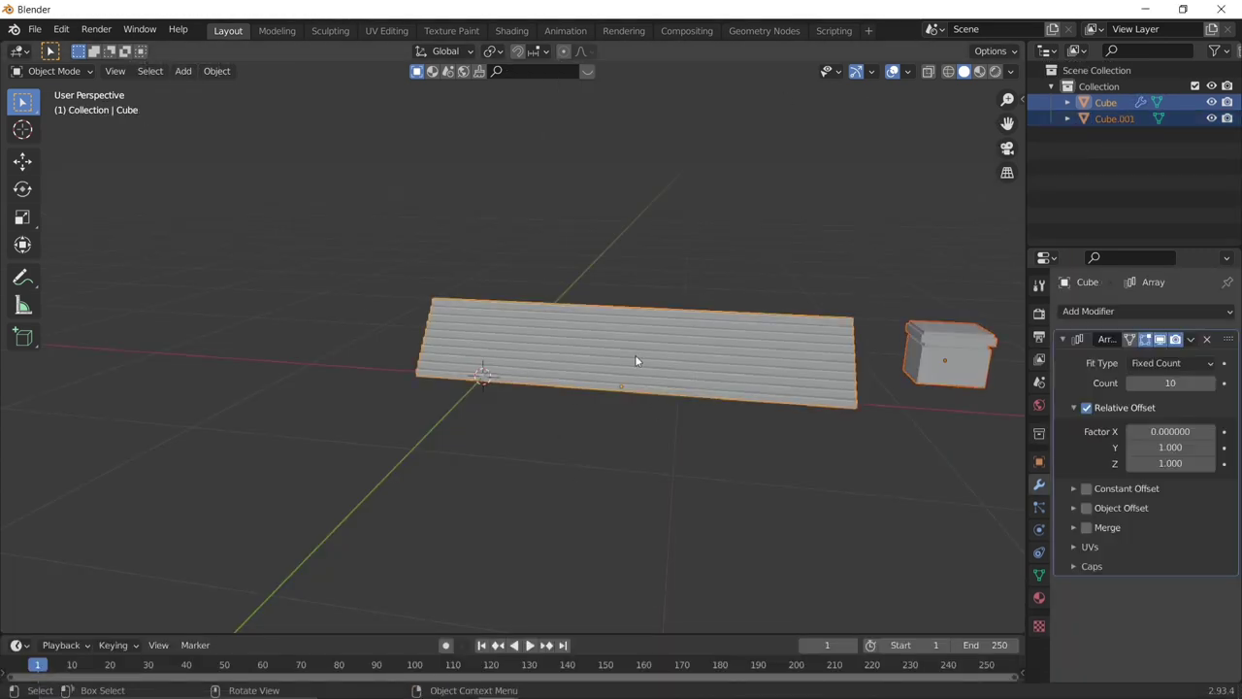
key(h)
key(shift+a)
click(617, 368)
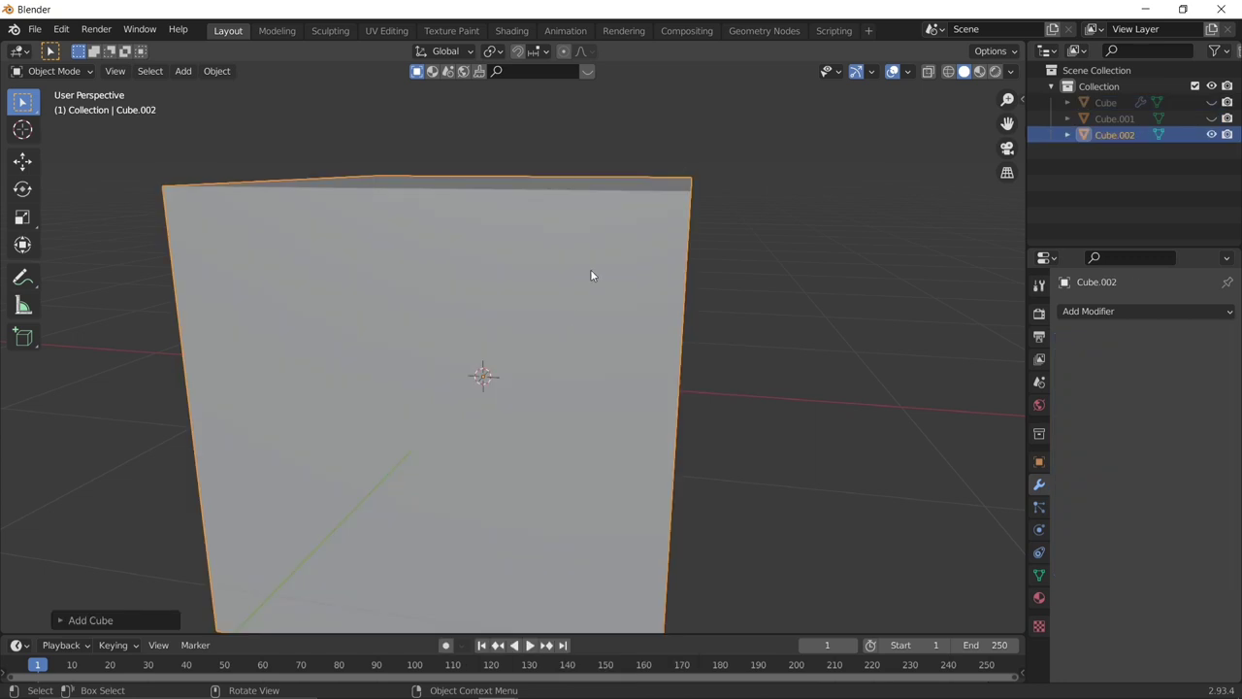
Scale the new cube down to a small block and adjust its size along the Y axis.
key(s)
click(563, 353)
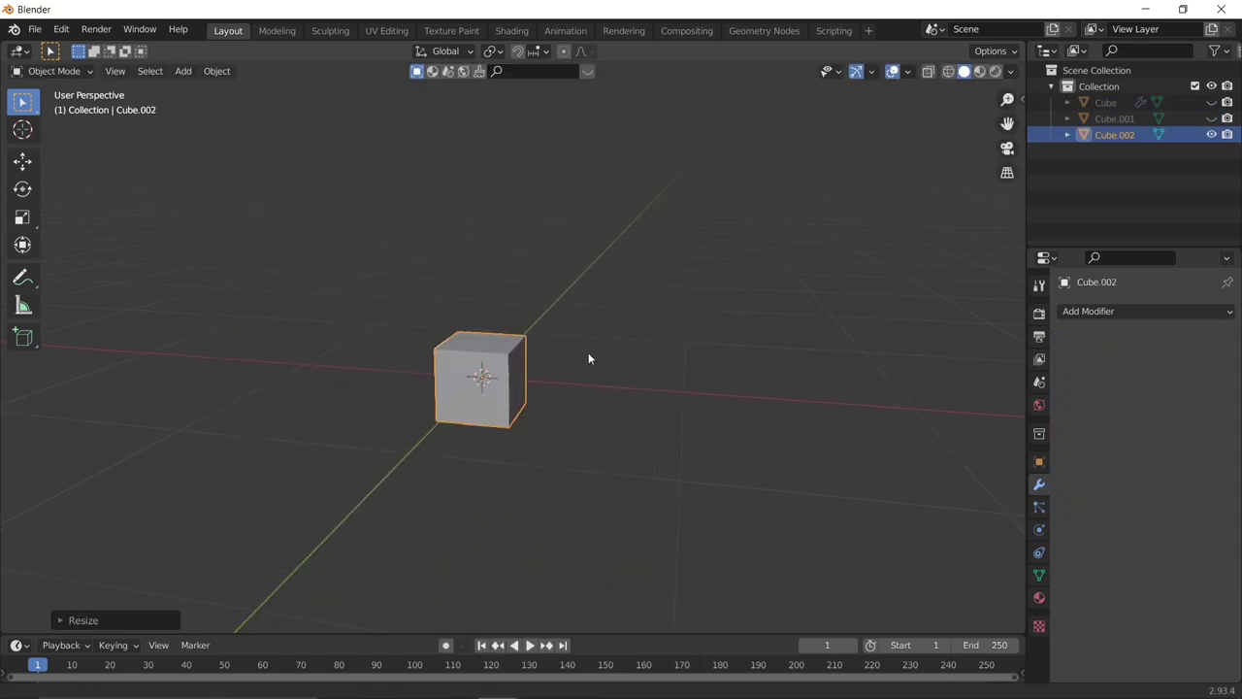
key(s)
key(x)
key(z)
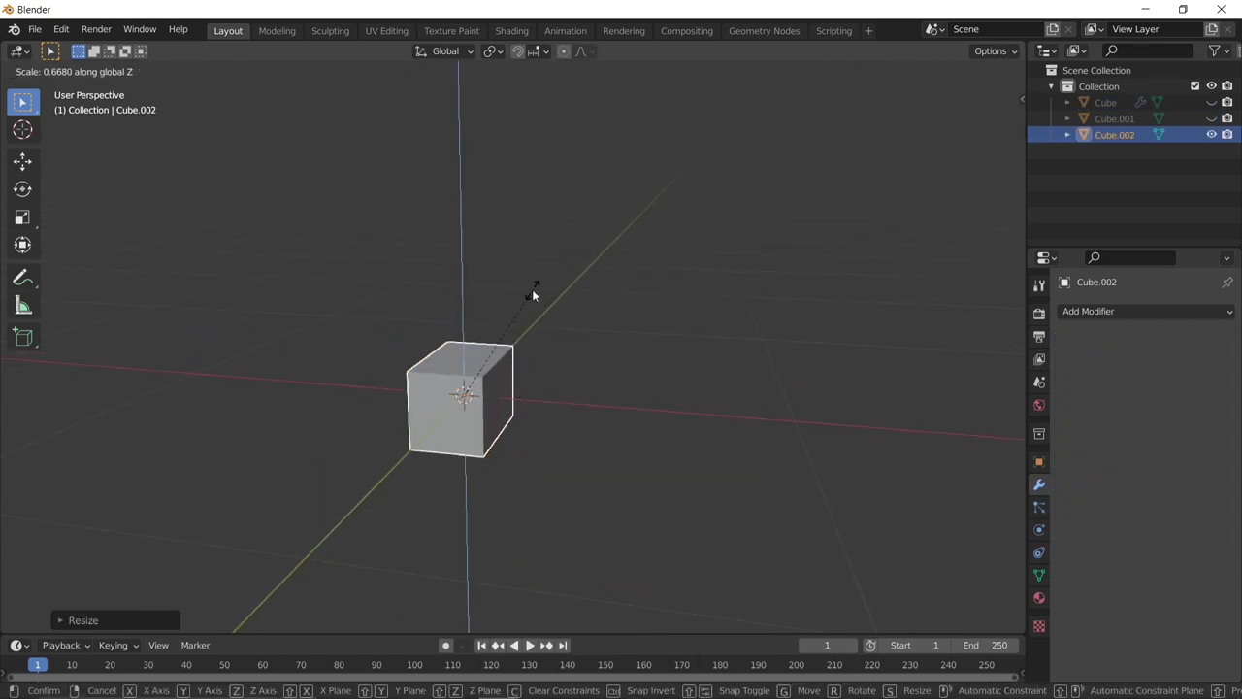
key(y)
click(533, 294)
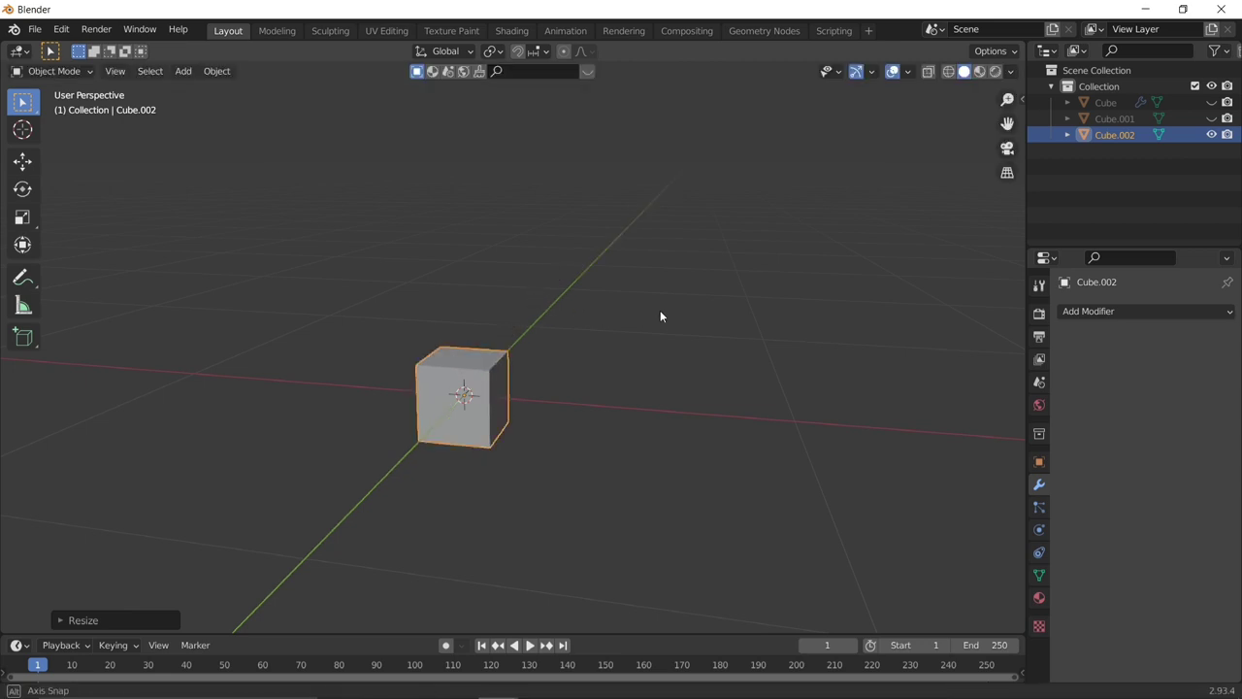
Narrow the small block along the Y axis and along the X axis.
middle_drag(660, 310, 684, 328)
key(s)
key(y)
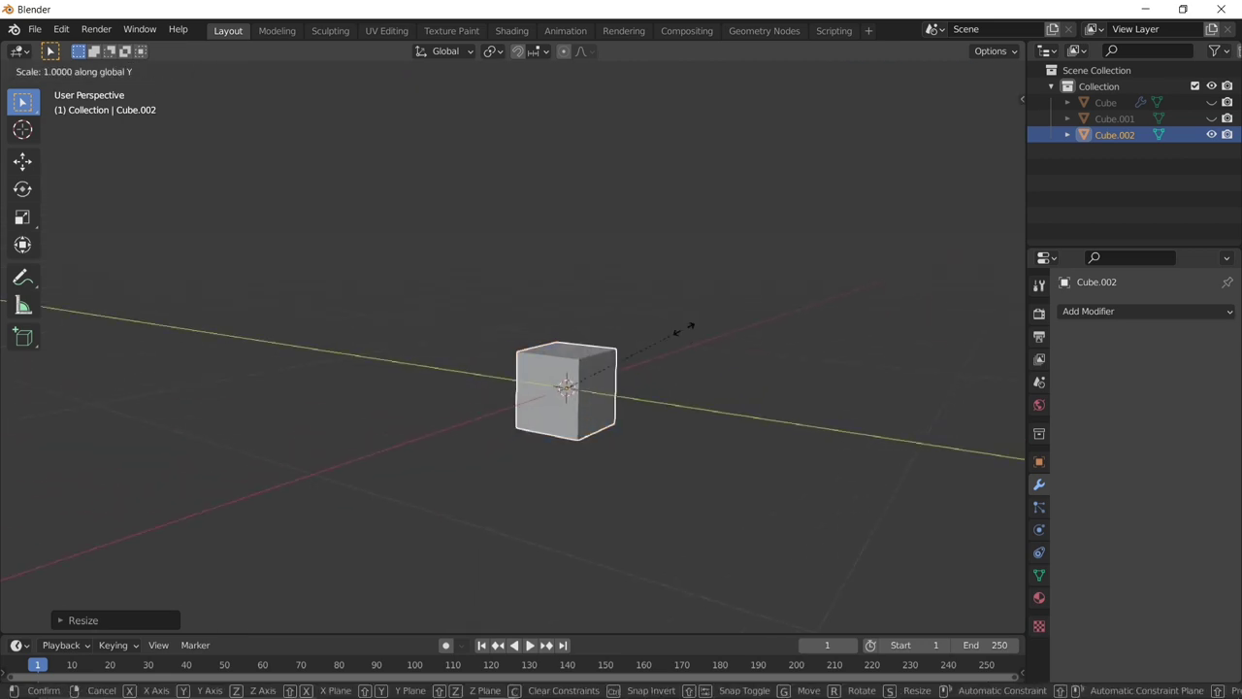
click(625, 345)
key(s)
key(x)
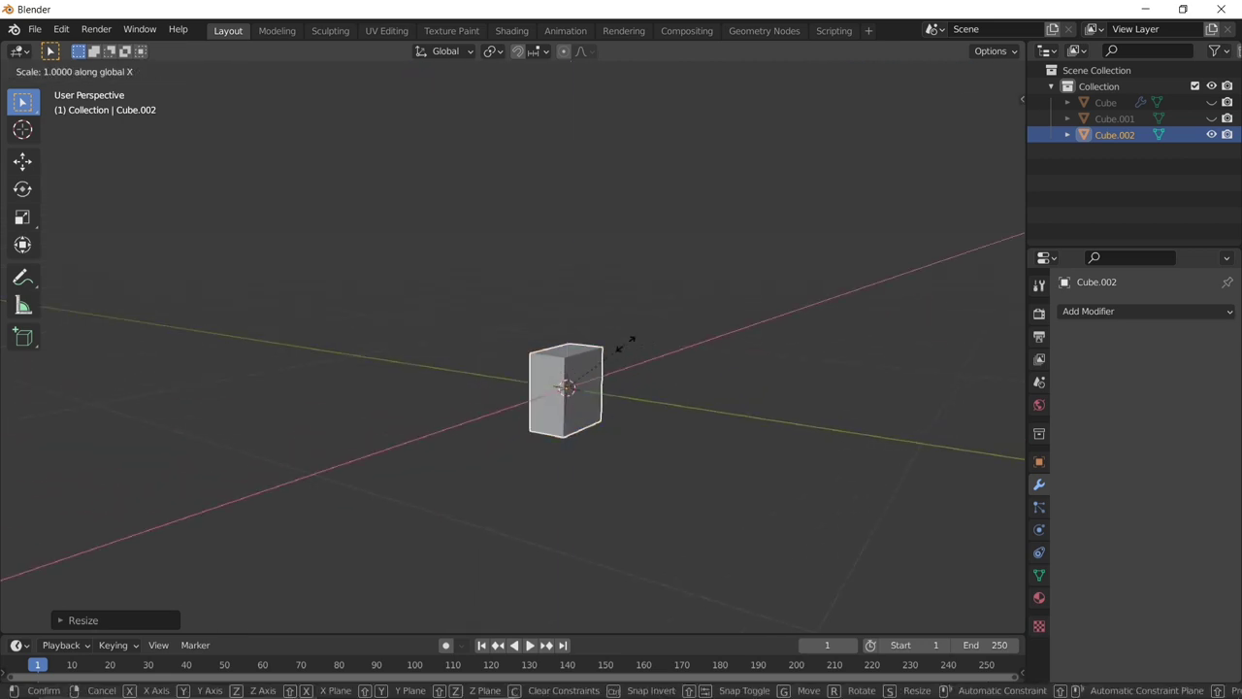
click(602, 353)
Stretch the block along the Z axis into an upright post and raise it so its base sits on the ground plane.
key(s)
key(z)
click(615, 308)
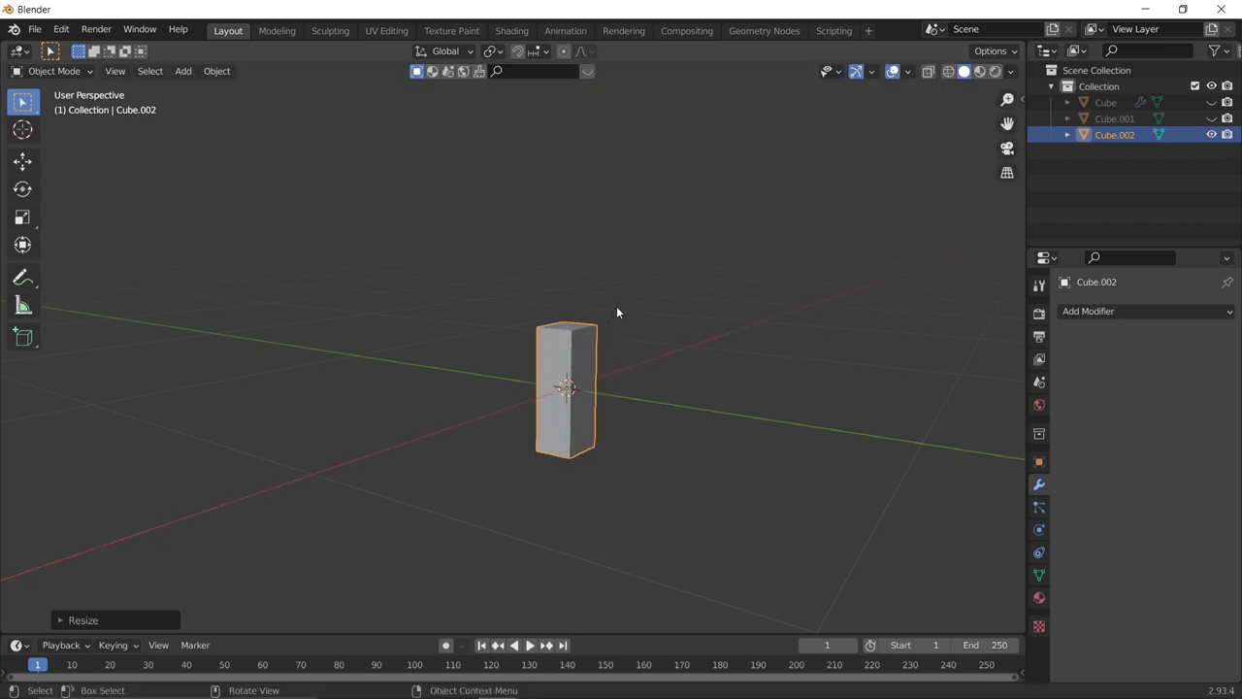
key(g)
key(z)
click(611, 236)
In Edit Mode, inset the post's front face by a narrow margin and try a slight inward extrusion.
mouse_move(610, 236)
middle_down()
mouse_move(543, 288)
mouse_move(549, 311)
mouse_move(588, 244)
mouse_move(613, 250)
middle_up()
key(Tab)
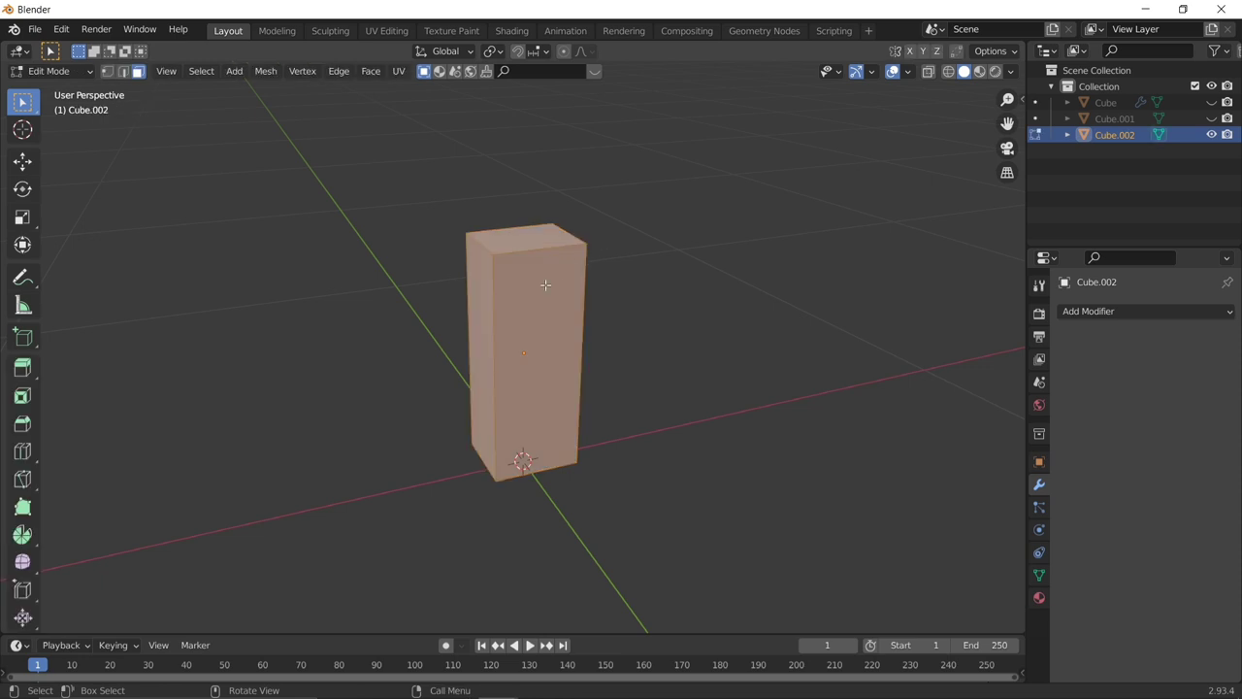
click(527, 276)
key(i)
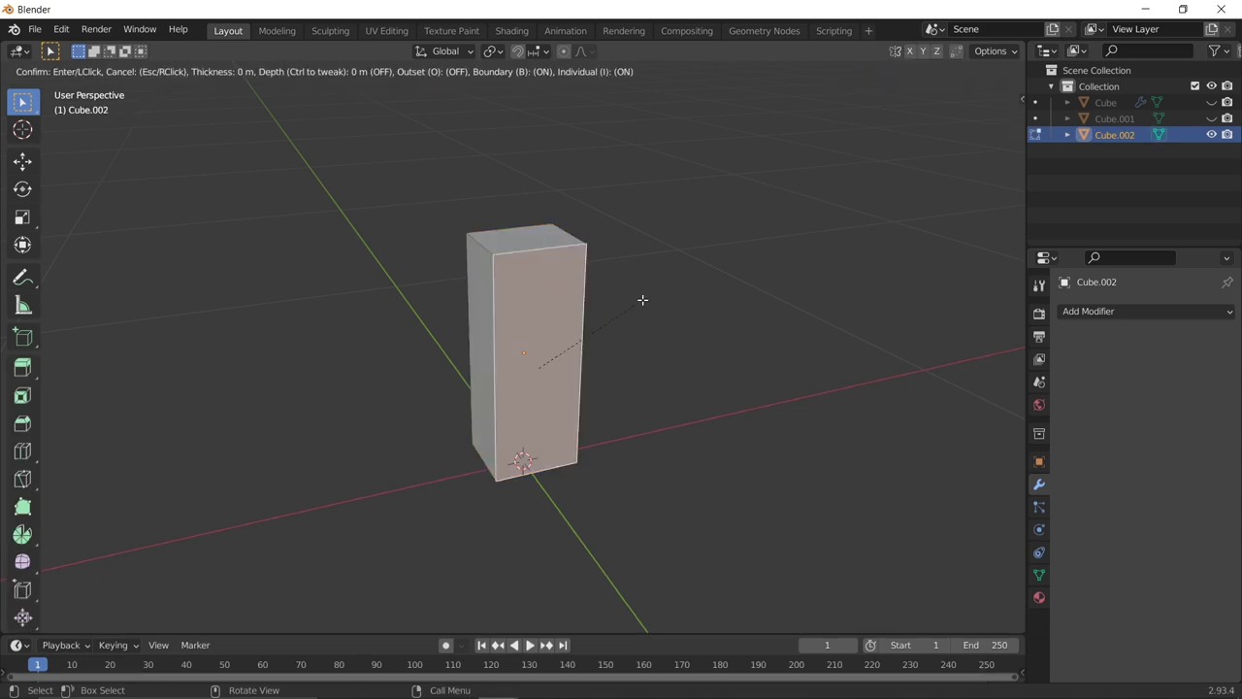
click(637, 301)
key(e)
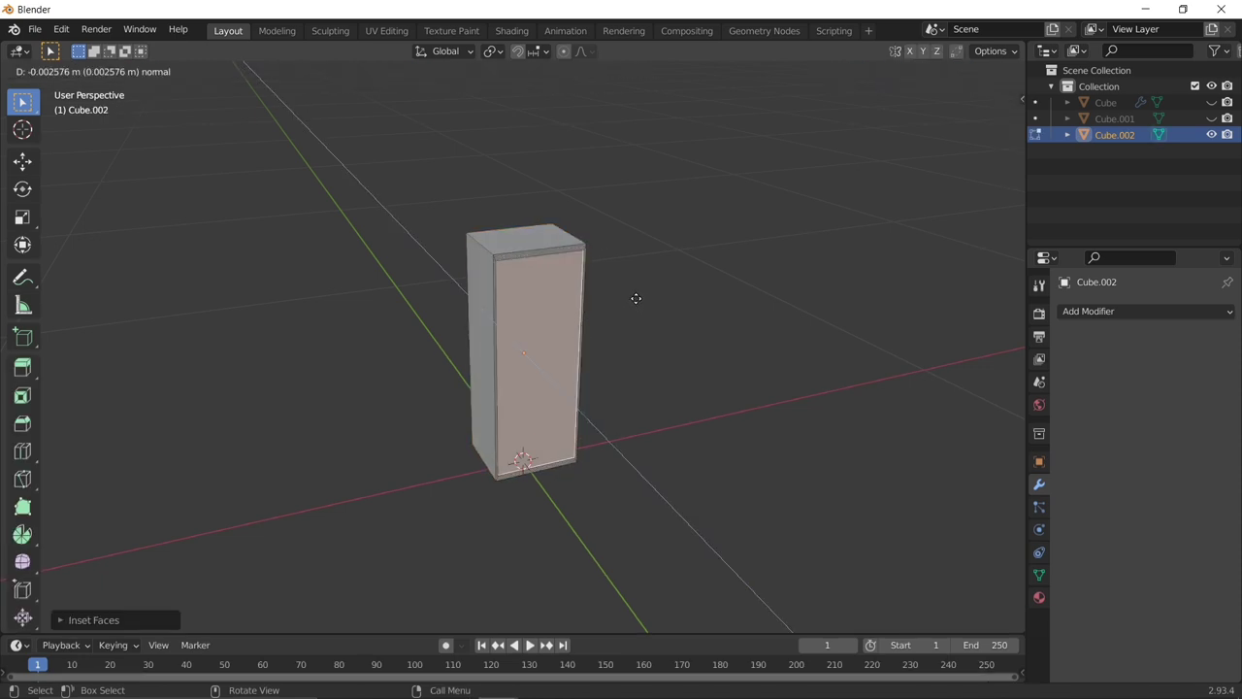
click(633, 291)
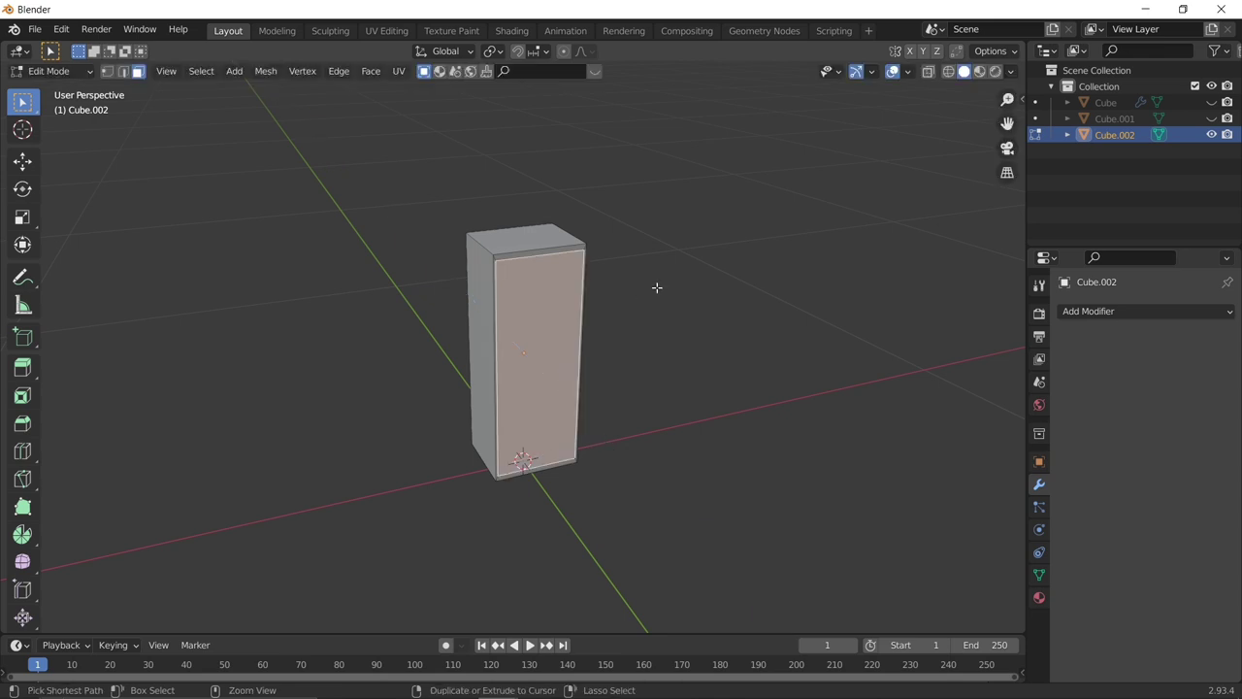
Inset the front face again and extrude it inward about 0.04 m as a recessed panel.
key(i)
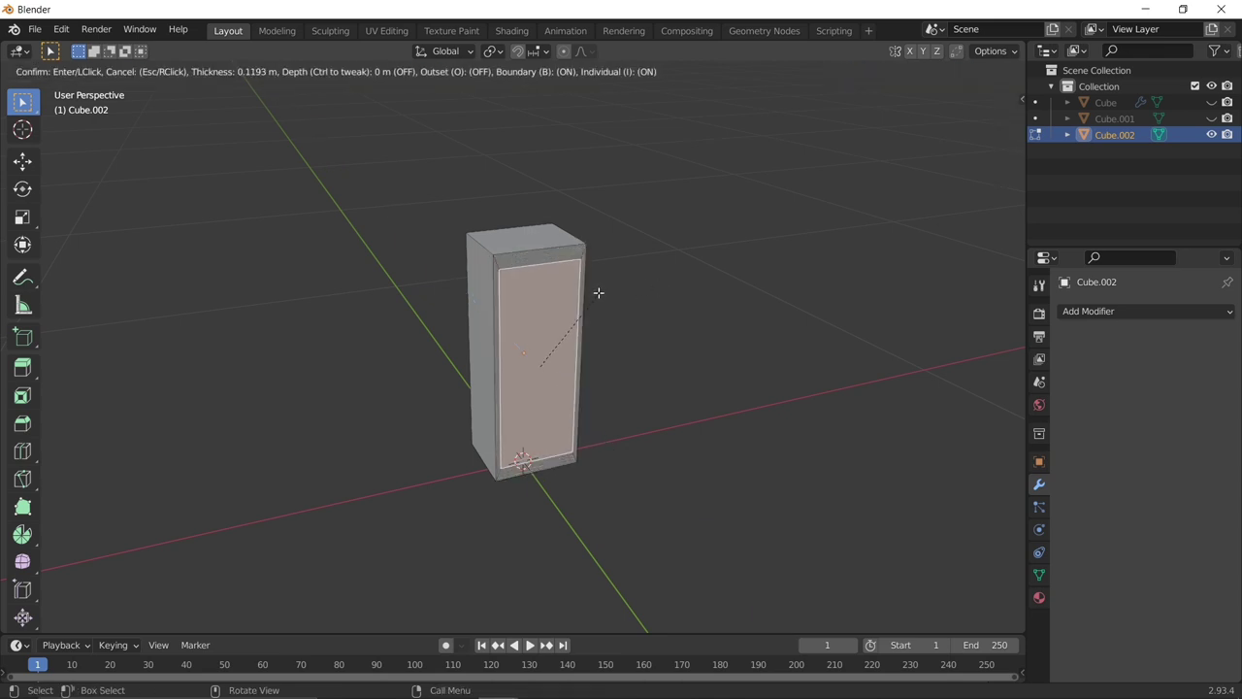
click(594, 297)
key(e)
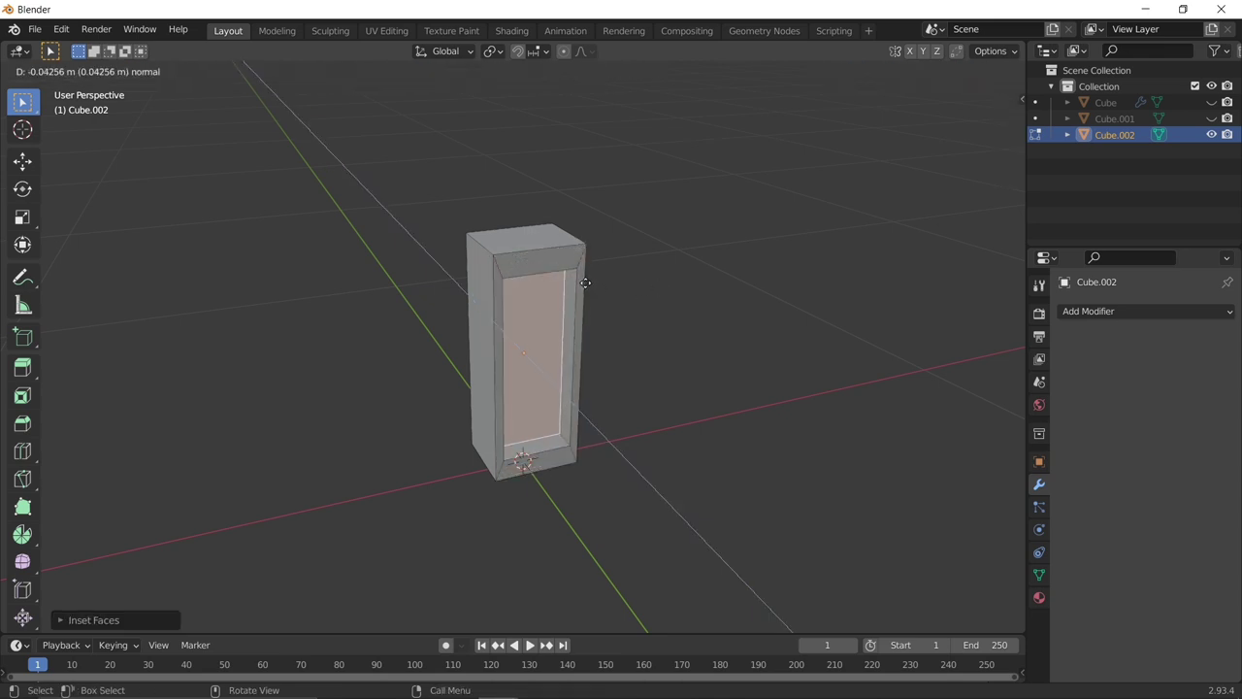
click(586, 289)
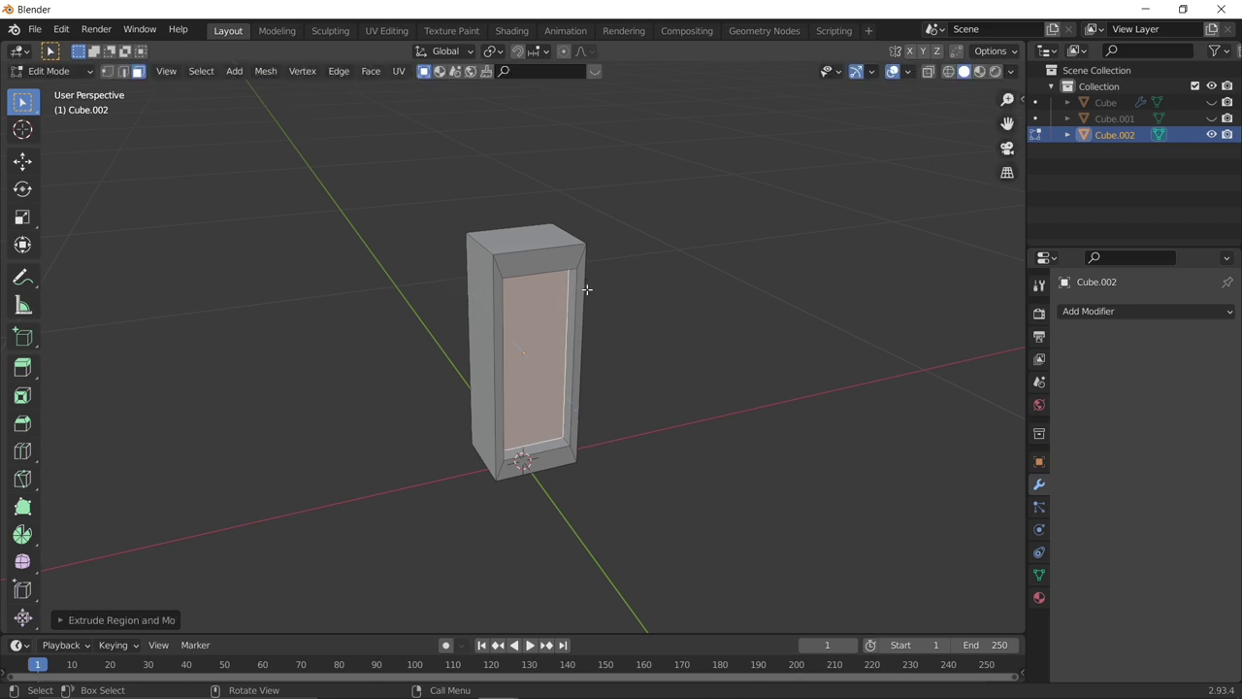
Inset the post's top face with no thickness and scale it slightly outward.
middle_drag(701, 272, 753, 271)
middle_drag(637, 222, 588, 255)
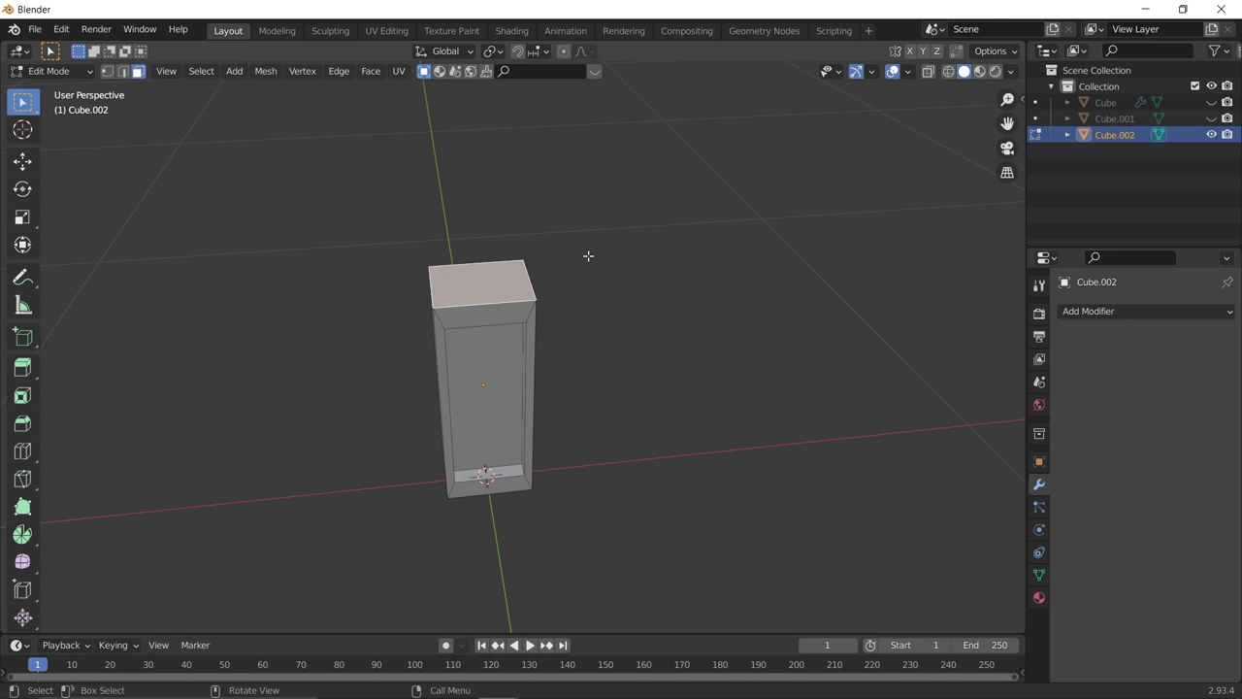
key(i)
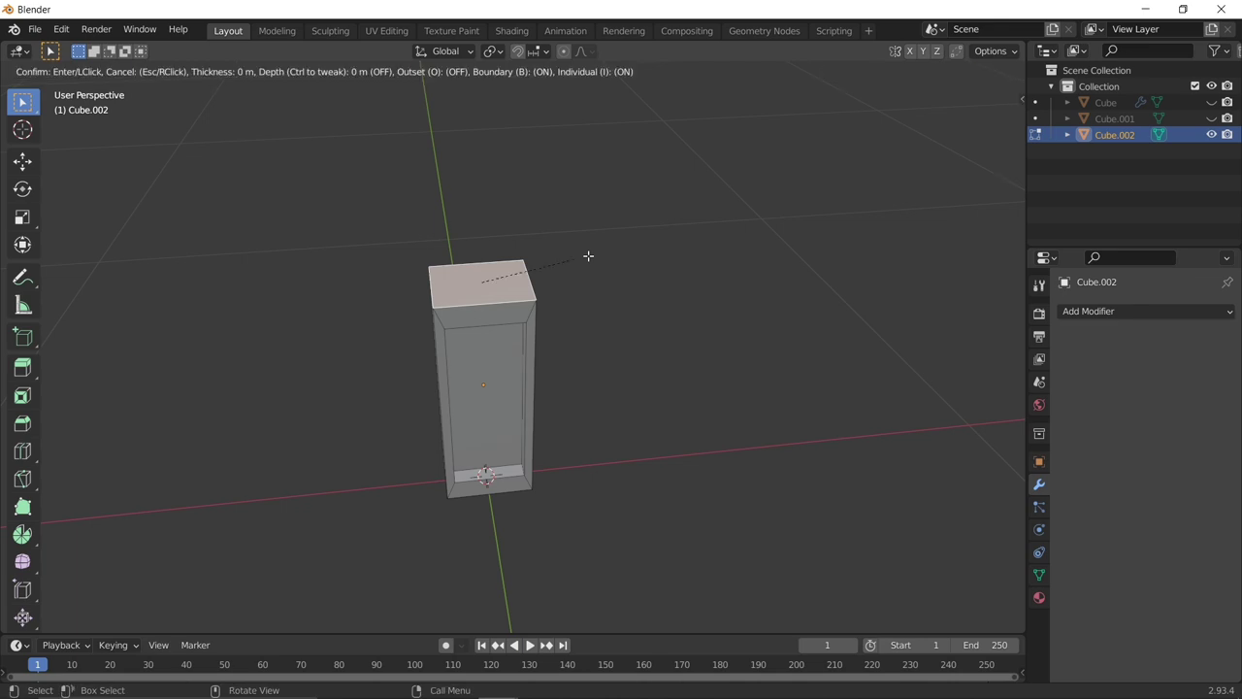
click(588, 255)
key(s)
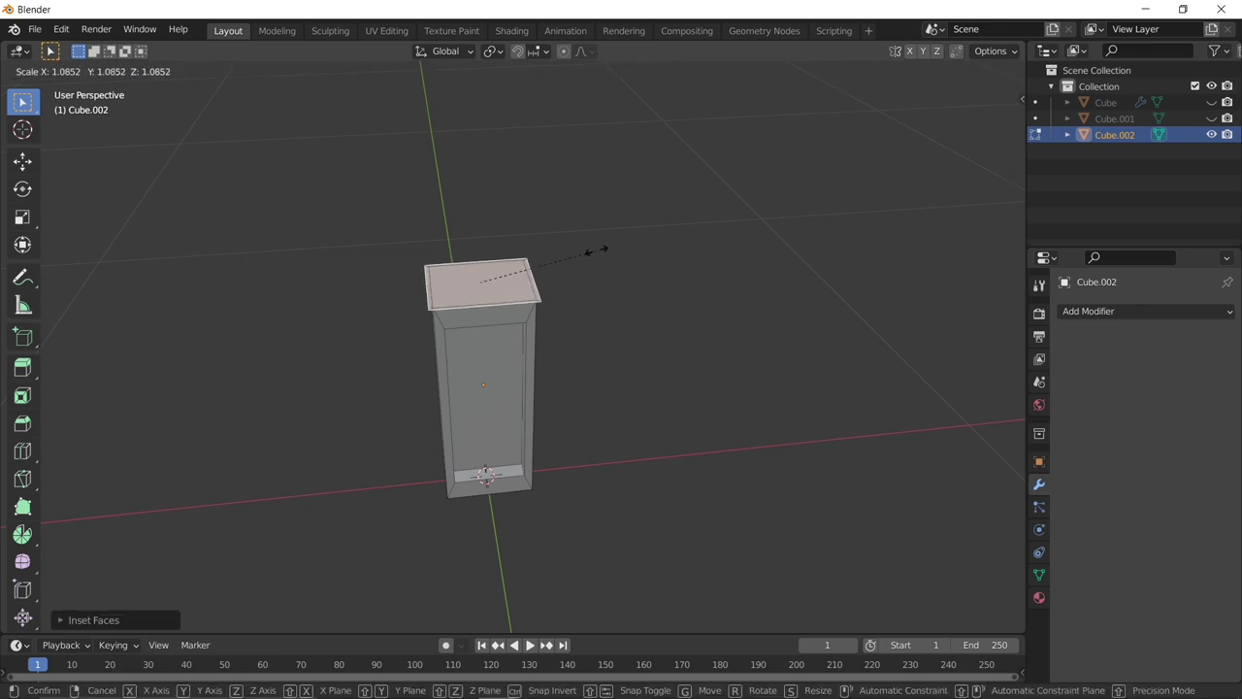
click(602, 250)
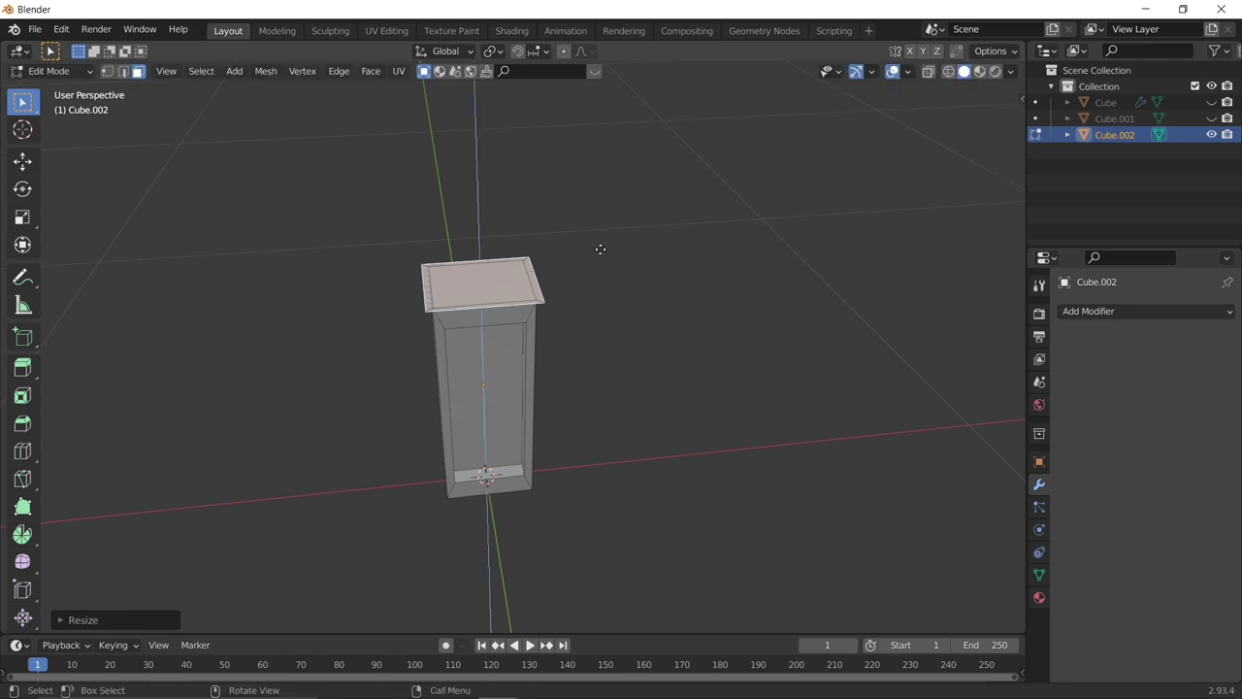
key(e)
click(597, 218)
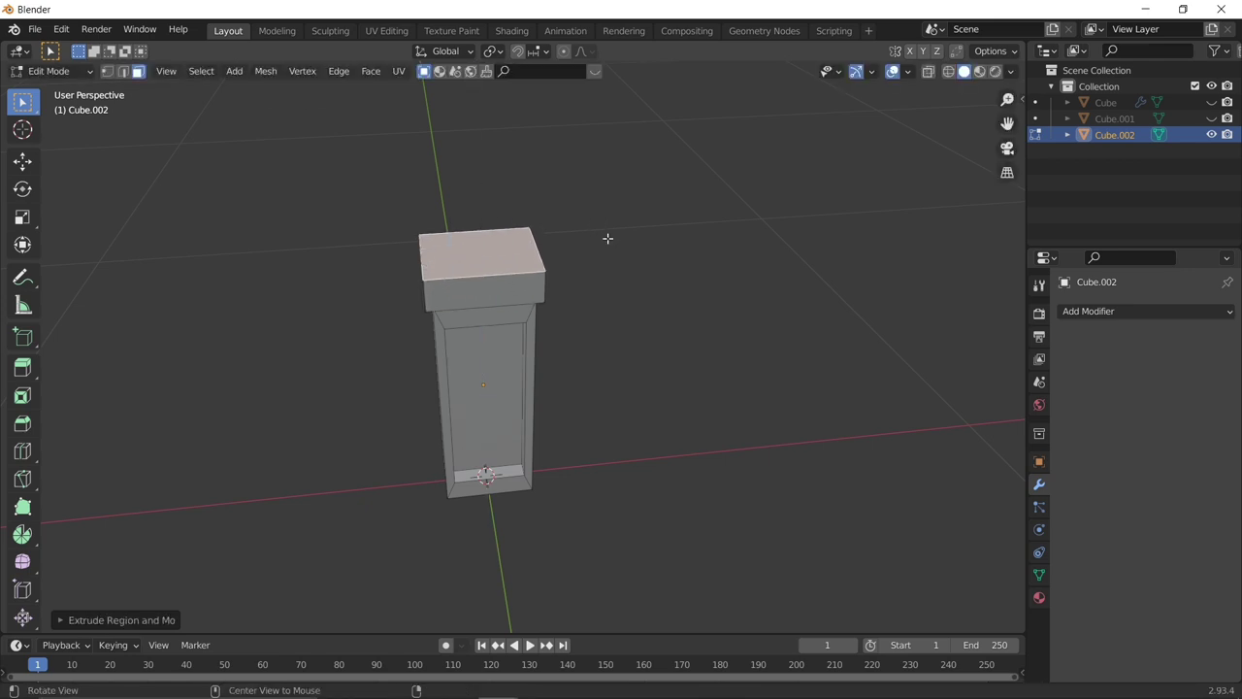
alt+drag(608, 239, 638, 186)
key(ctrl+z)
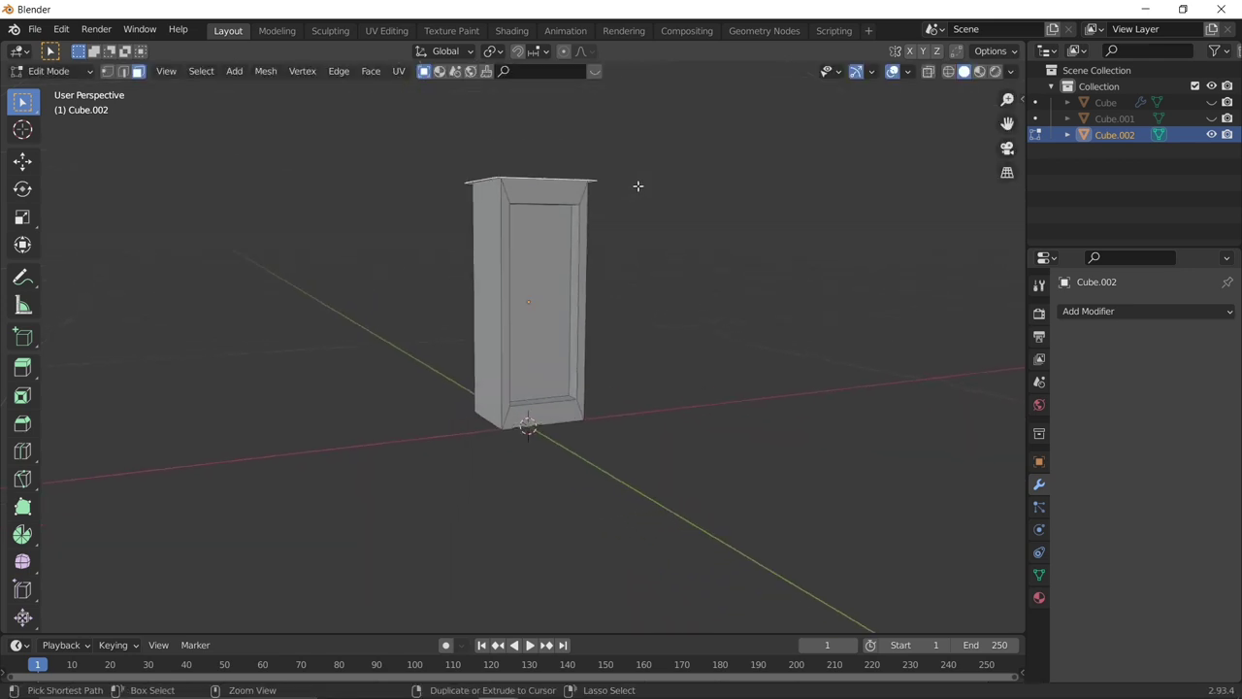
Scale the top face farther outward, extrude it up about 0.046 m as an overhanging cap and return to Object Mode.
middle_drag(638, 185, 574, 269)
key(s)
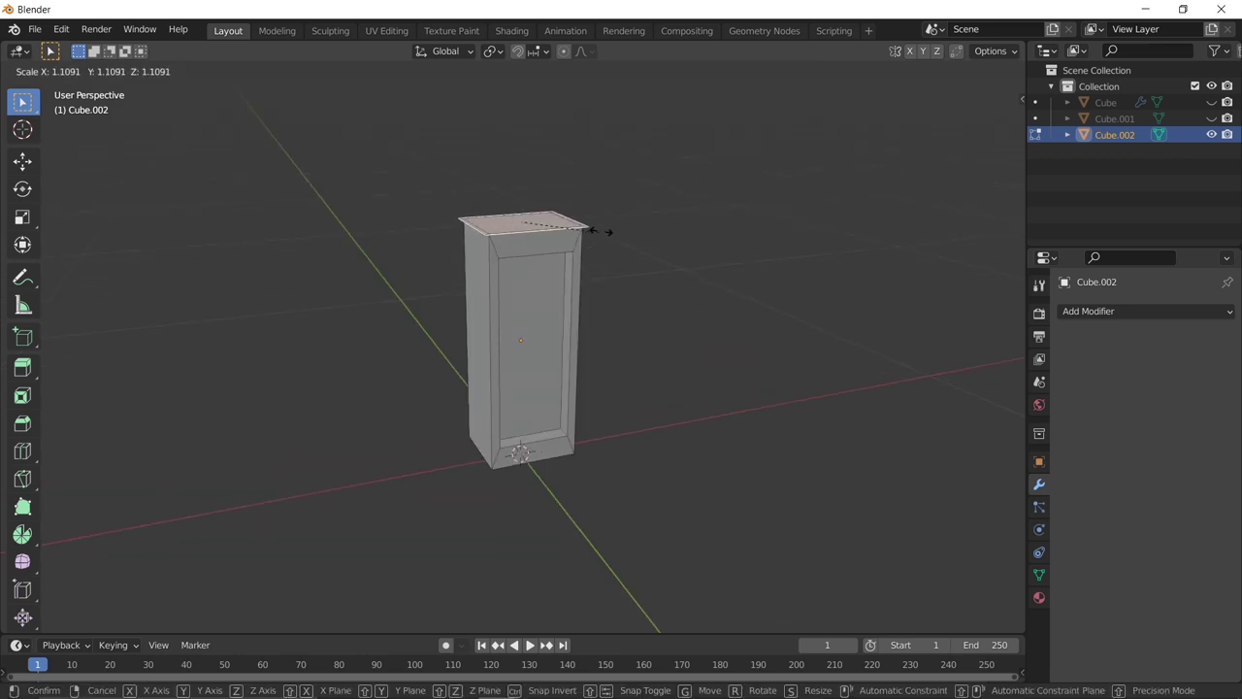
click(613, 230)
key(e)
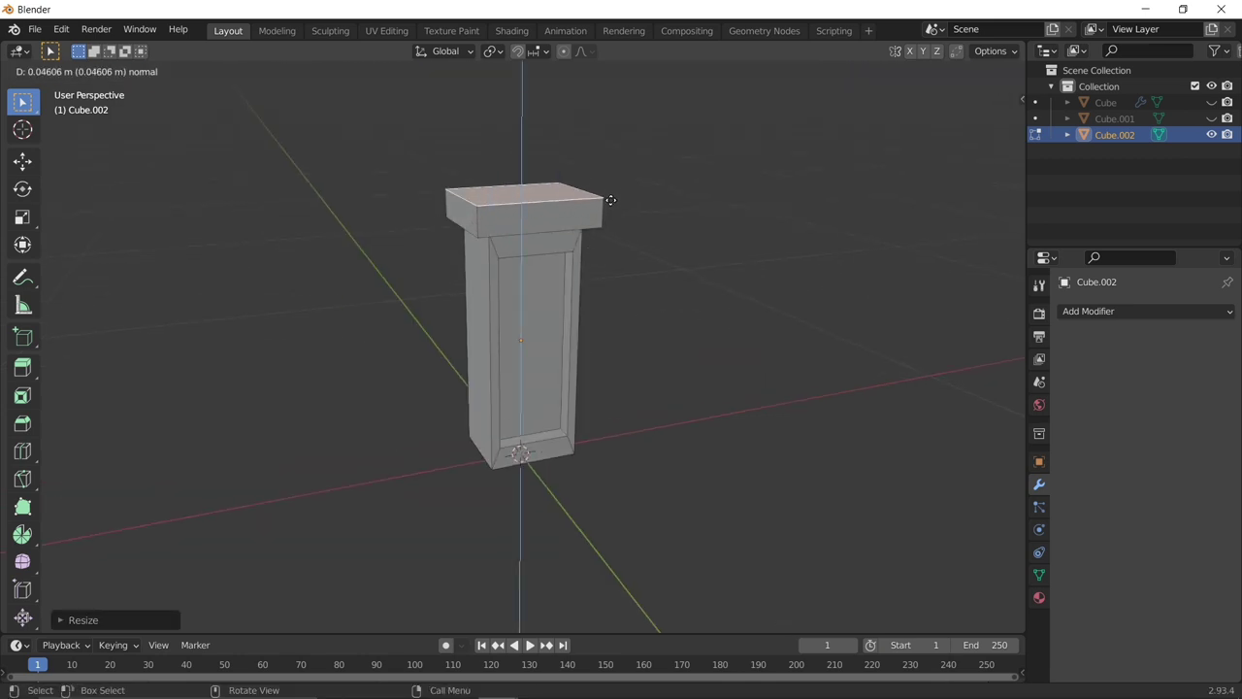
click(611, 198)
middle_drag(638, 252, 612, 246)
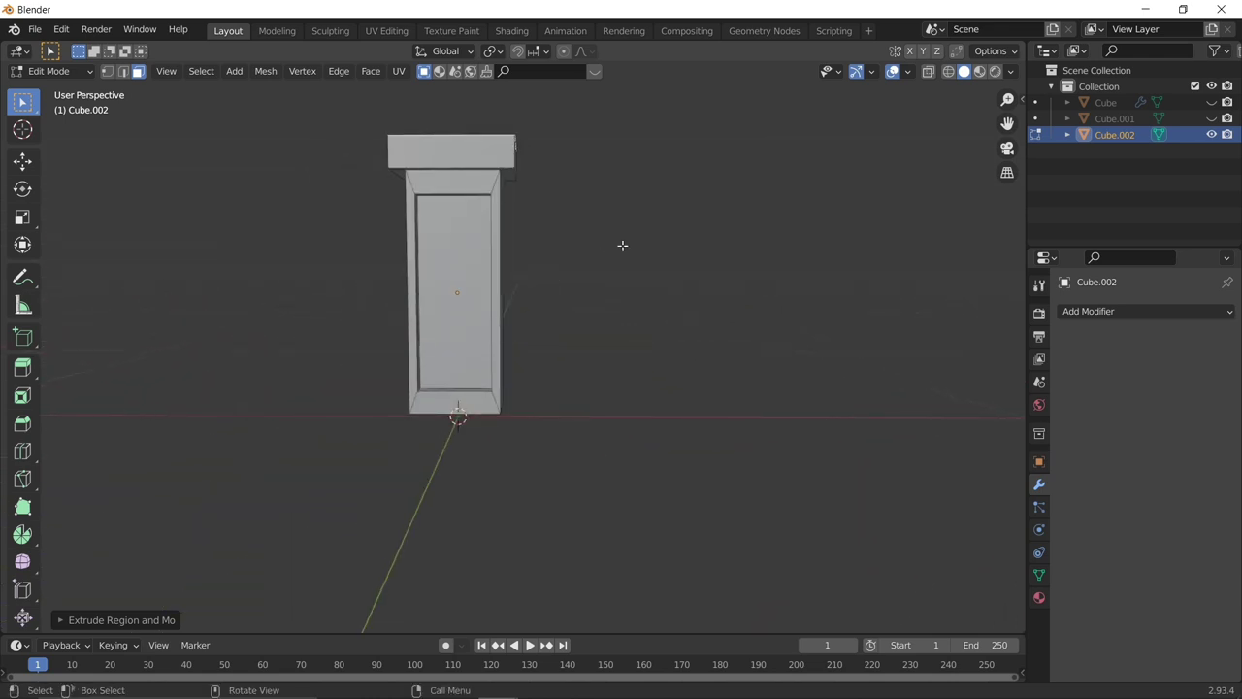
key(Tab)
drag(631, 281, 735, 304)
Examine the stair side walls in the reference file concept 03.blend, return to the working scene and unhide the staircase and pedestal.
mouse_move(499, 682)
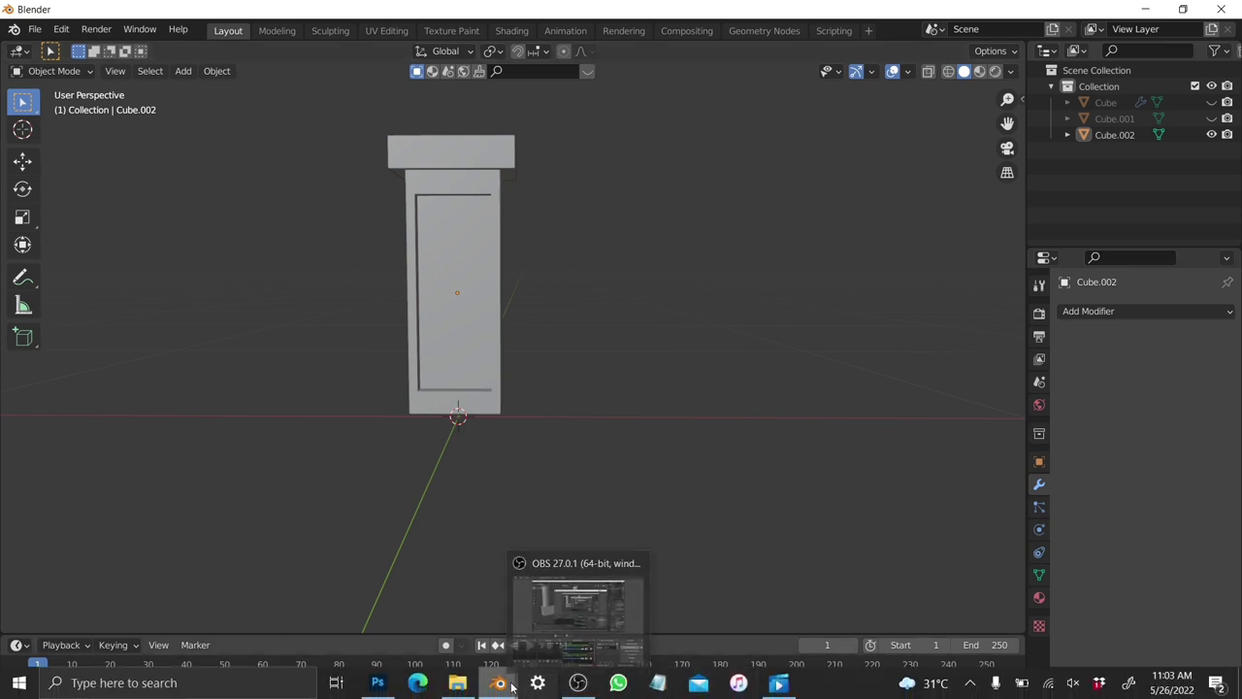
click(339, 607)
middle_drag(490, 456, 535, 469)
mouse_move(499, 683)
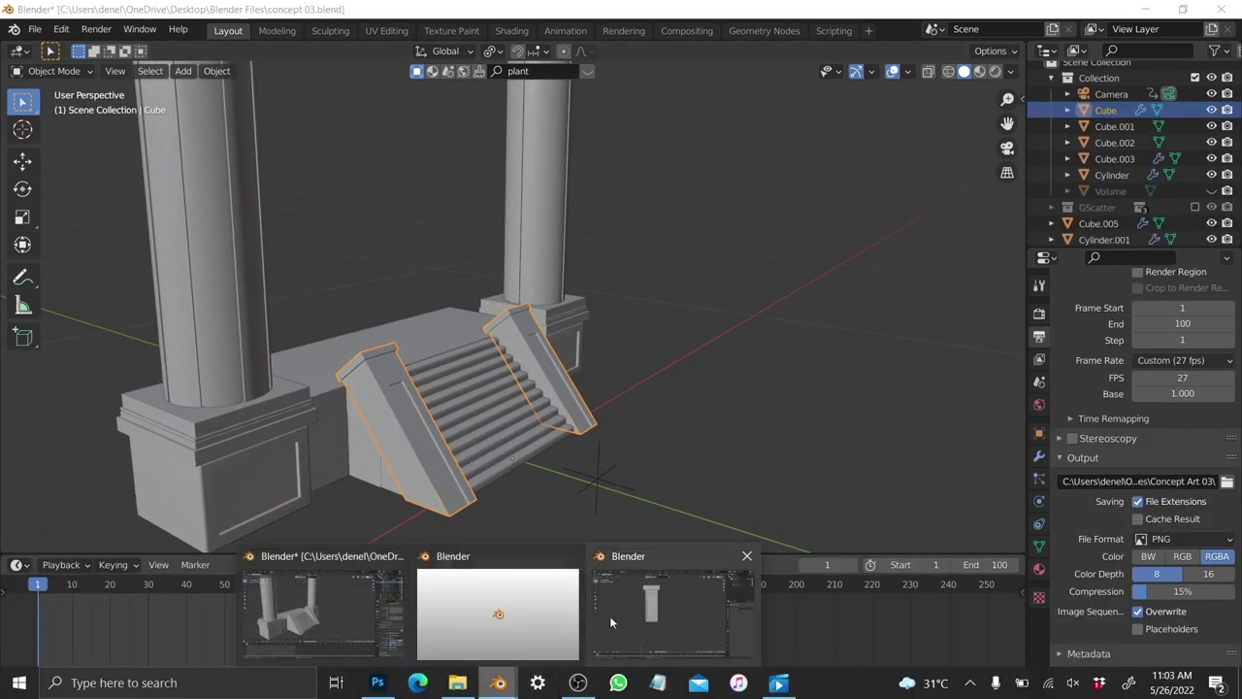
click(610, 616)
key(alt+h)
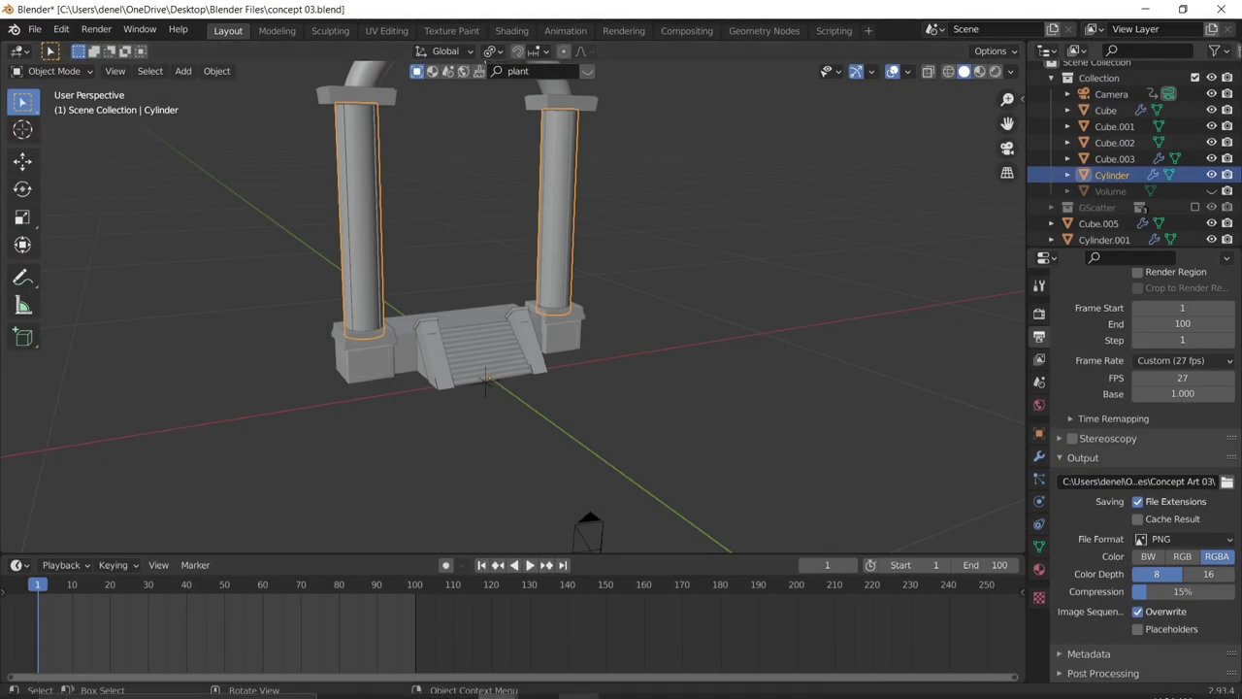
Examine the columns and their pedestals in the reference file concept 03.blend, and return to the working scene.
click(268, 273)
scroll(396, 238, up, 6)
drag(415, 200, 588, 309)
click(631, 184)
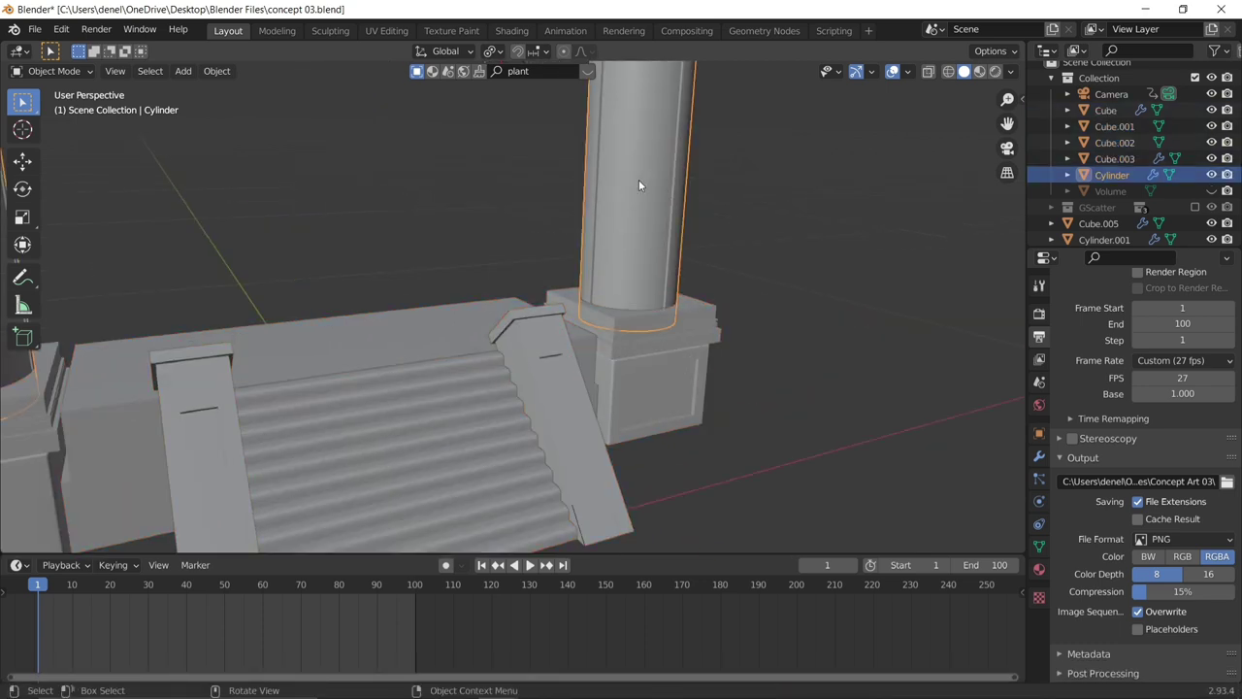
scroll(639, 179, down, 5)
scroll(486, 257, up, 1)
scroll(520, 306, up, 2)
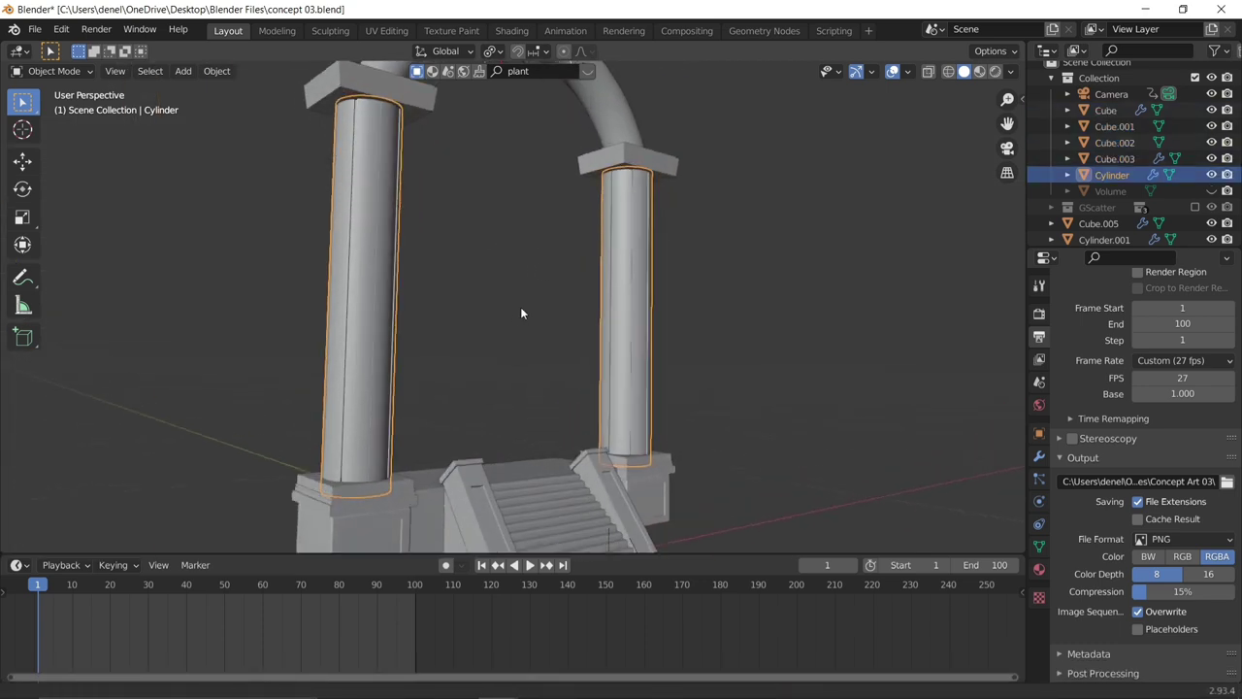
middle_drag(522, 305, 631, 340)
click(273, 292)
mouse_move(498, 691)
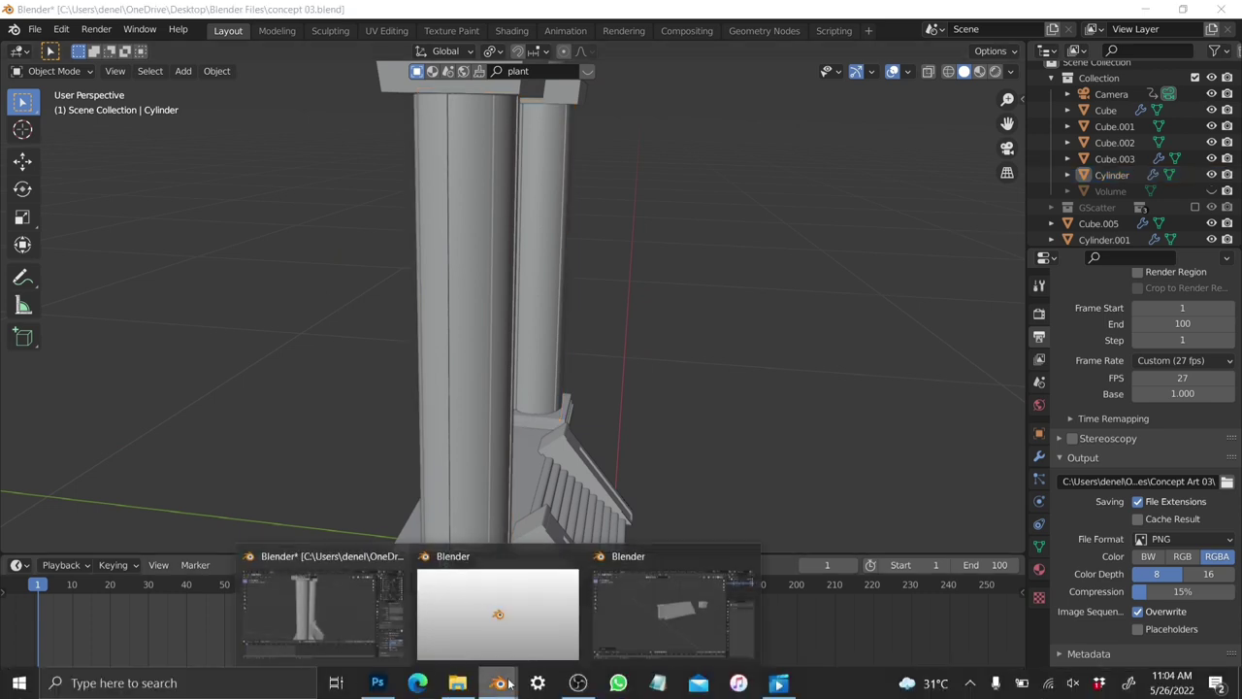
click(660, 606)
middle_drag(685, 249, 602, 250)
key(shift+a)
mouse_move(599, 244)
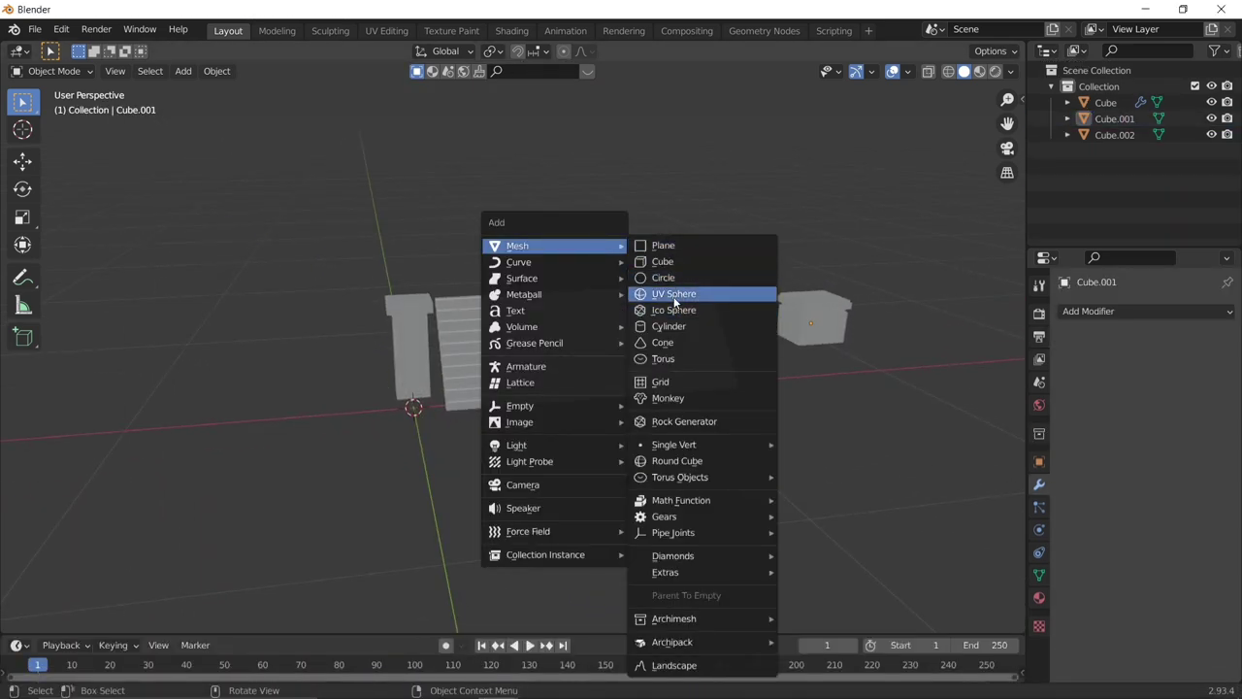
click(673, 327)
key(s)
click(551, 273)
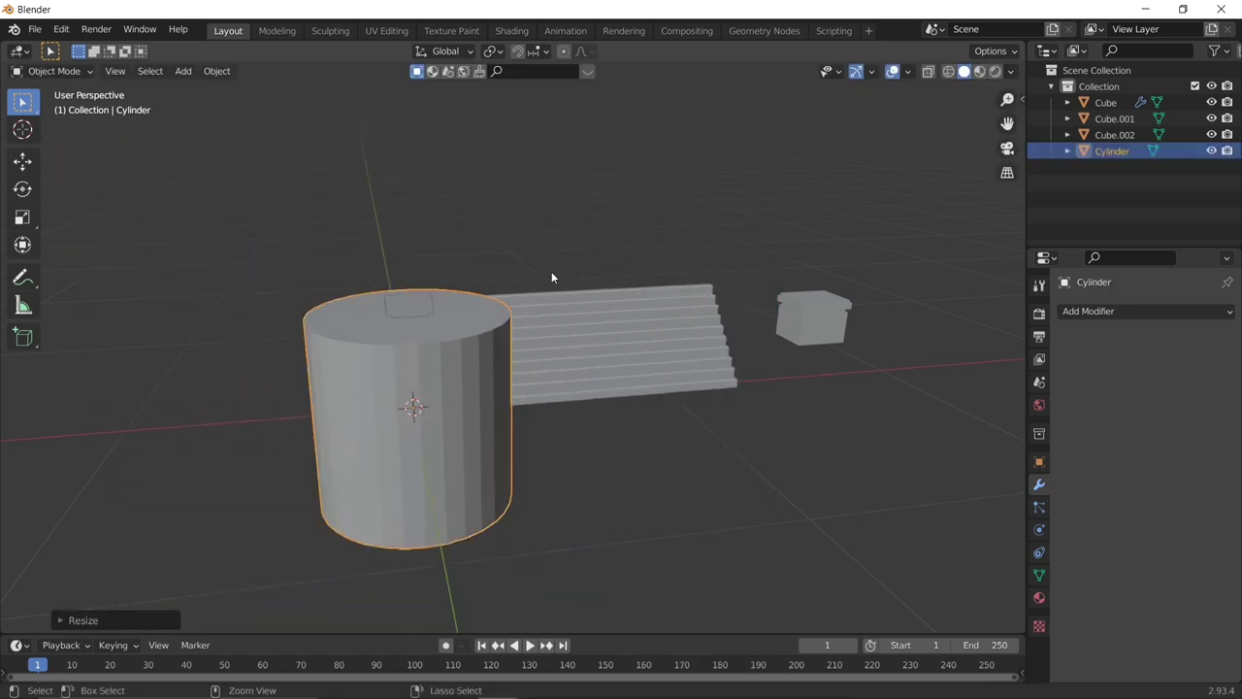
key(ctrl+z)
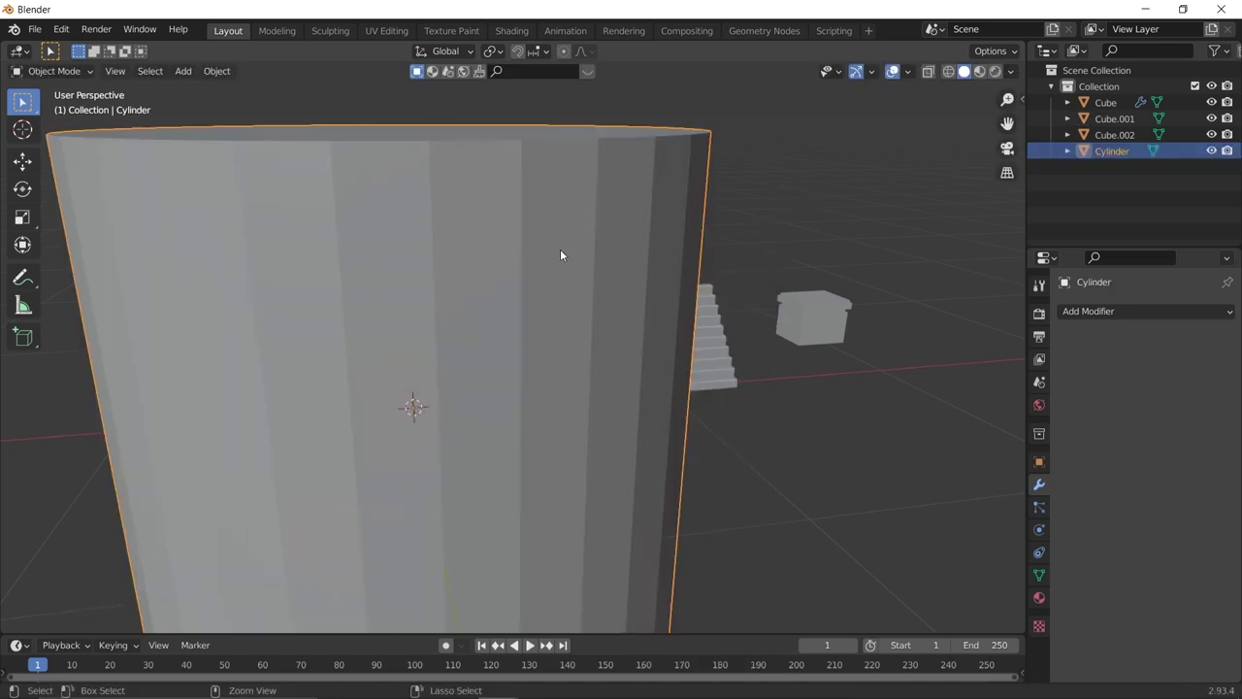
key(ctrl+z)
Add a mesh cylinder with 47 vertices.
key(shift+a)
mouse_move(542, 280)
click(622, 360)
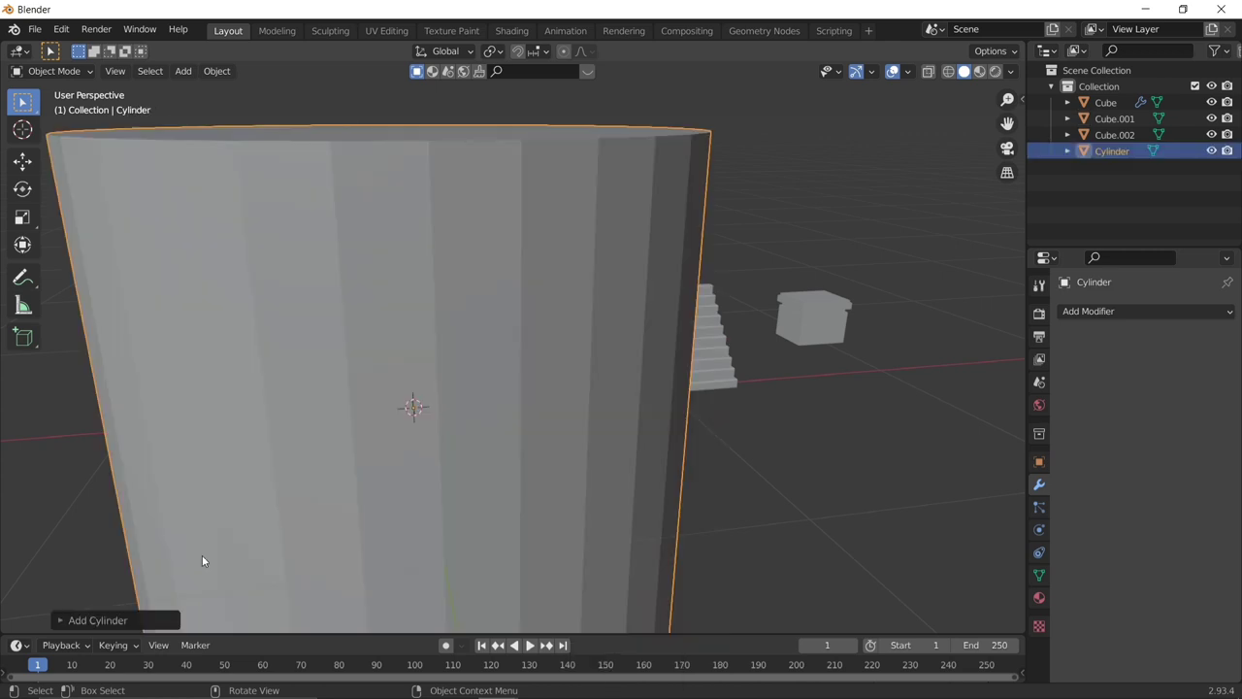
click(60, 621)
drag(212, 428, 229, 428)
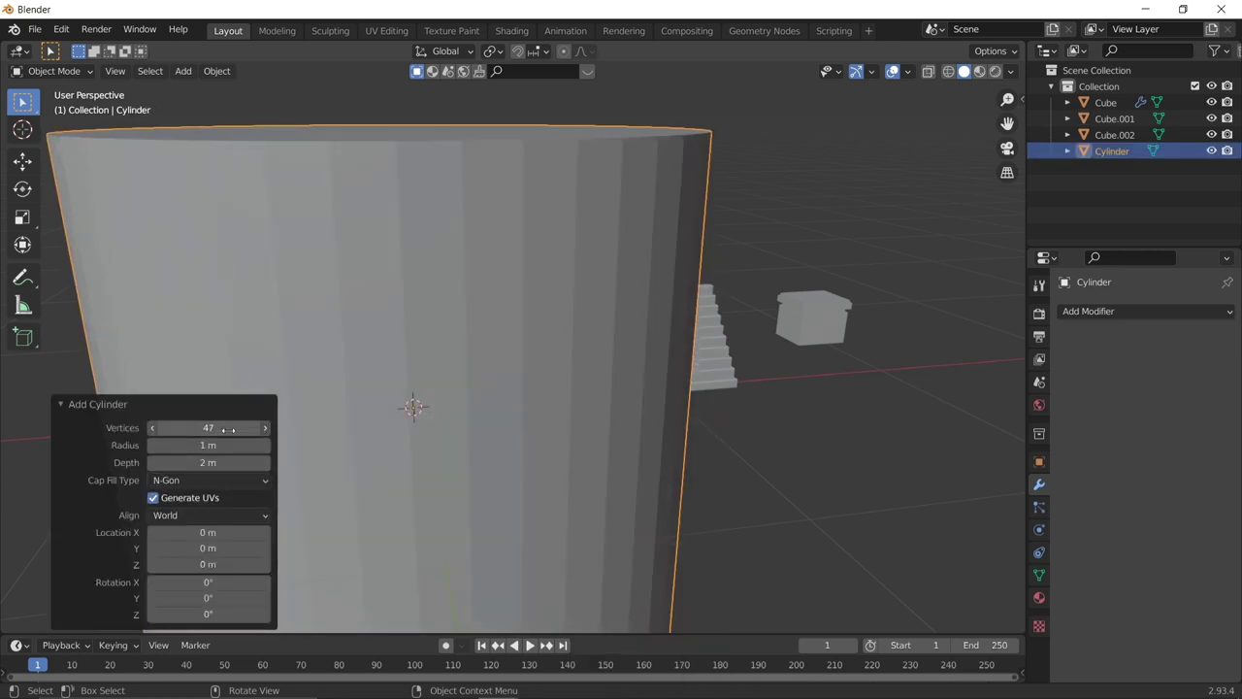
click(61, 405)
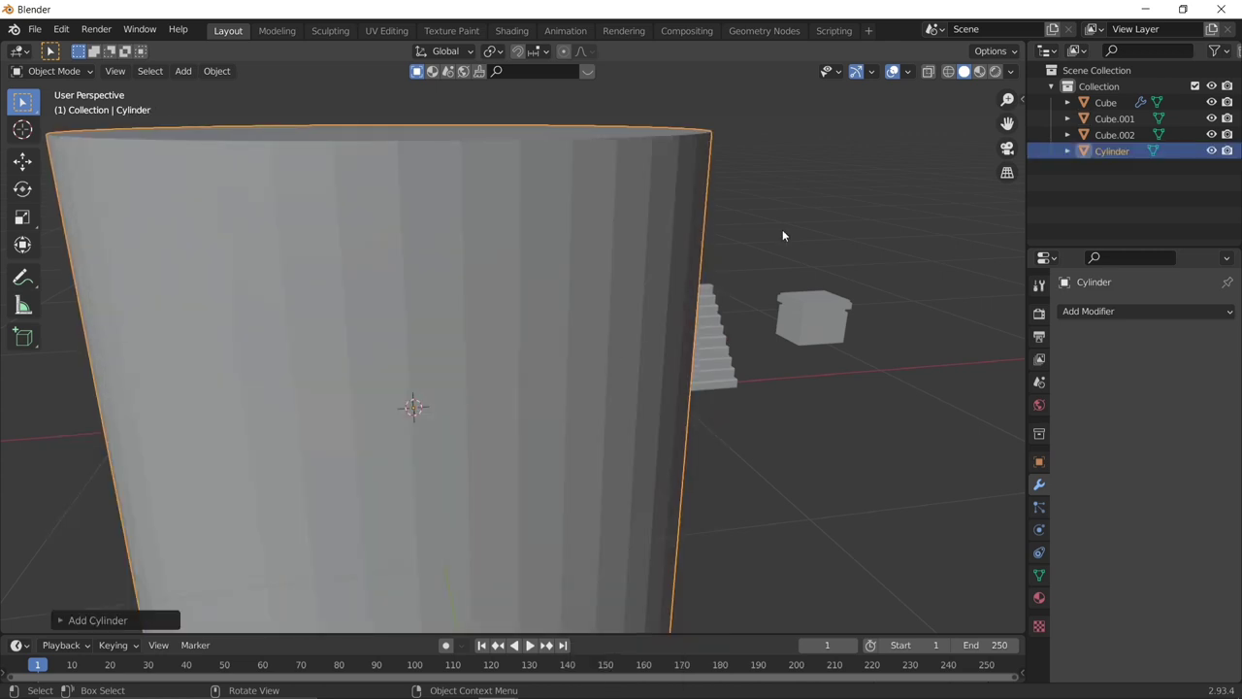
Scale the cylinder down, then shade it smooth with Auto Smooth enabled at 30°.
key(s)
click(416, 379)
right_click(416, 379)
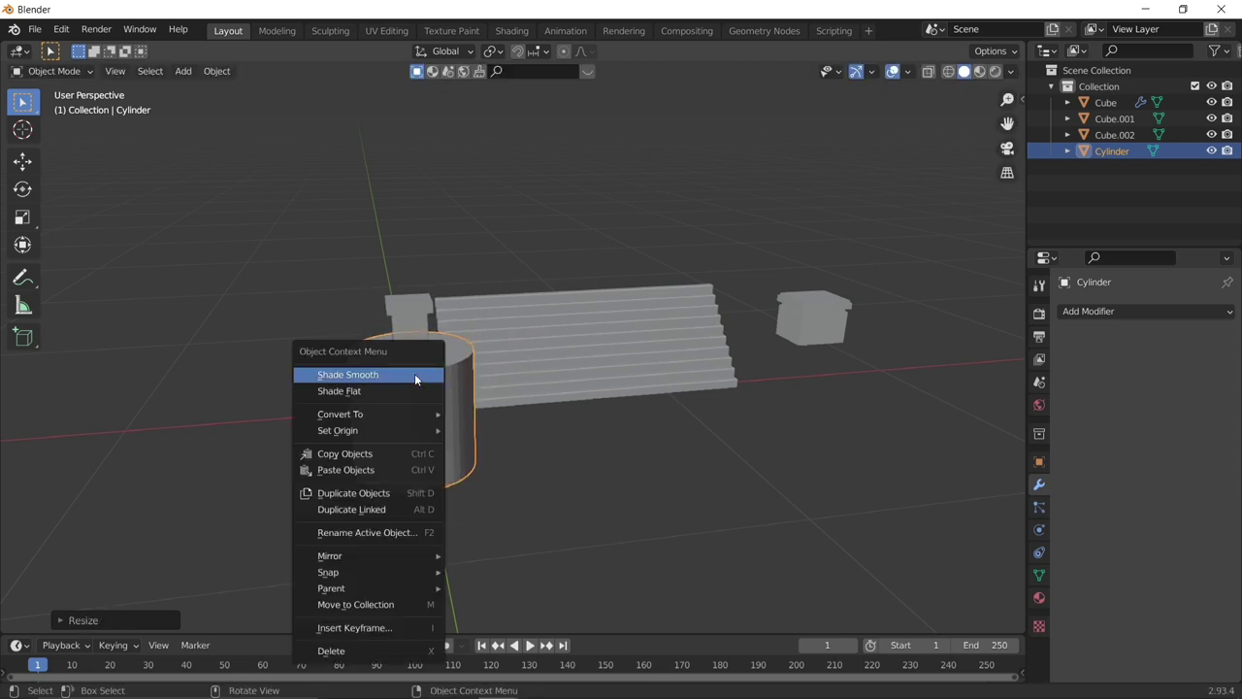
click(415, 379)
click(1040, 574)
click(1131, 610)
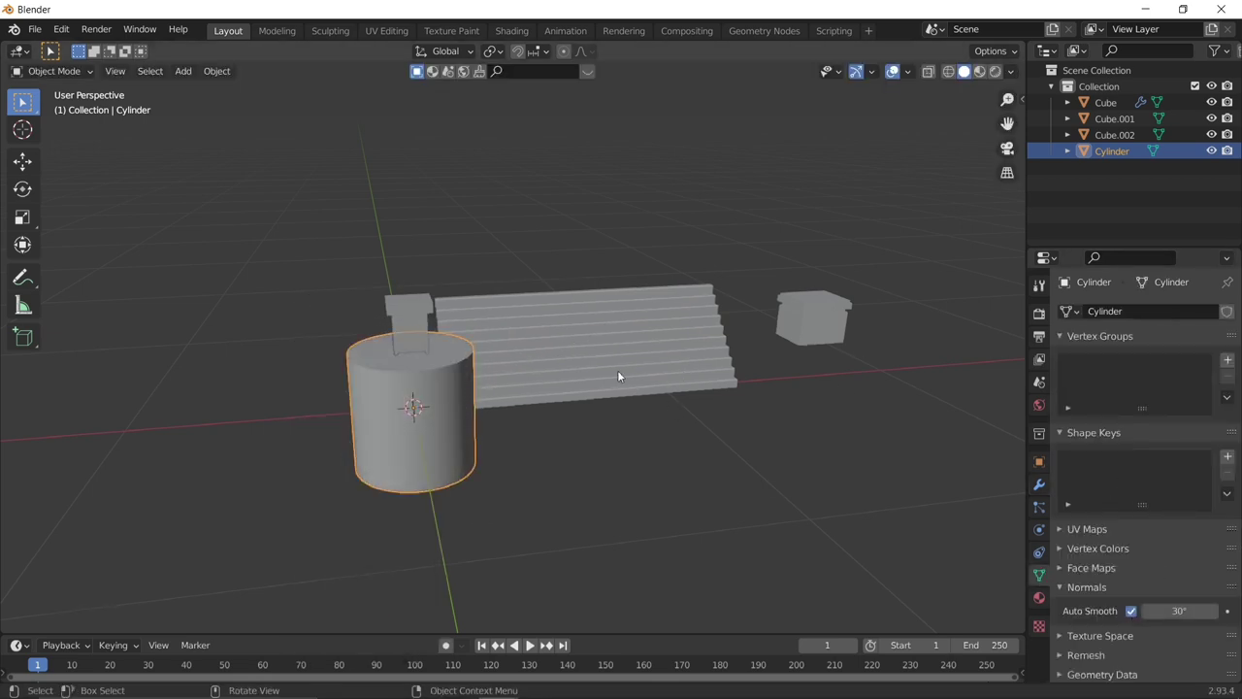
Scale the cylinder down further and stretch it along Z into a tall, slender column.
key(s)
click(521, 365)
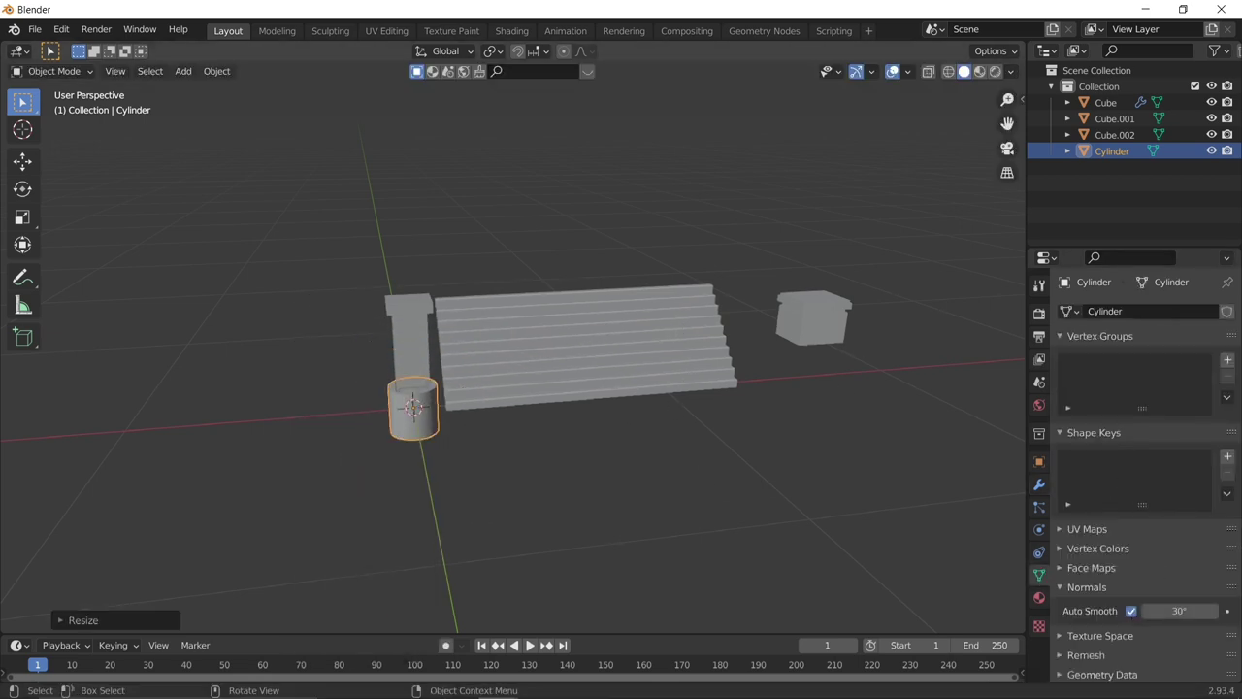
key(s)
key(z)
click(562, 632)
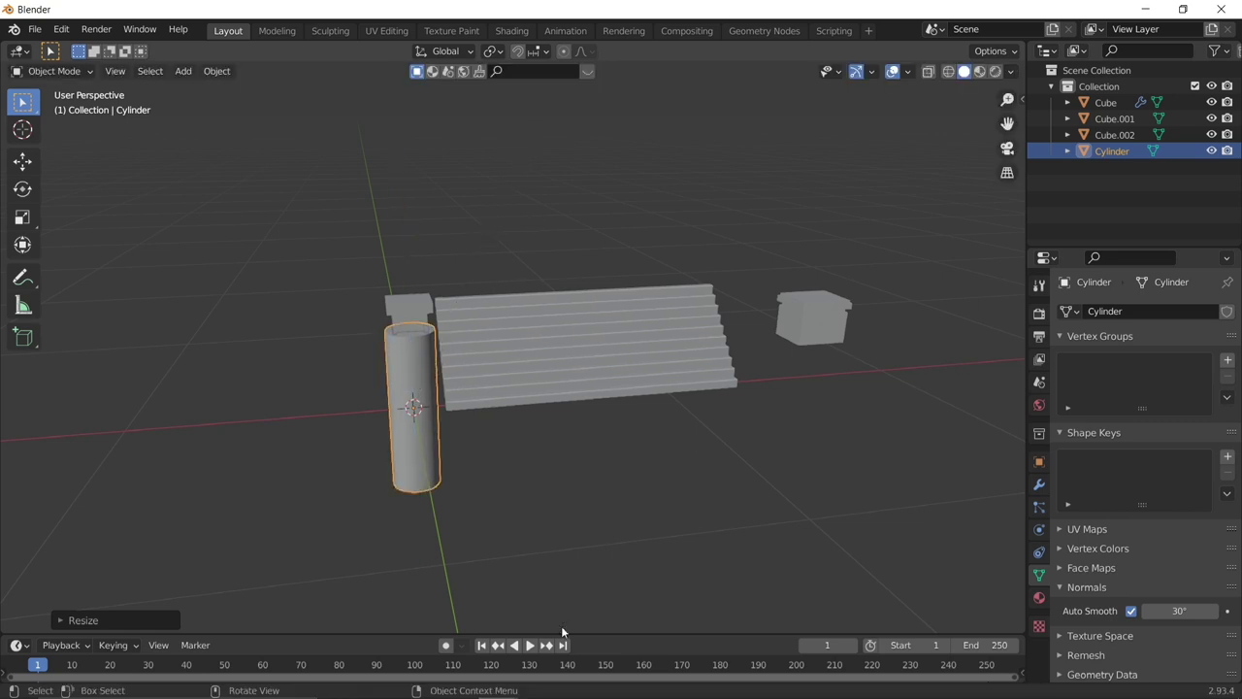
key(s)
key(z)
click(670, 199)
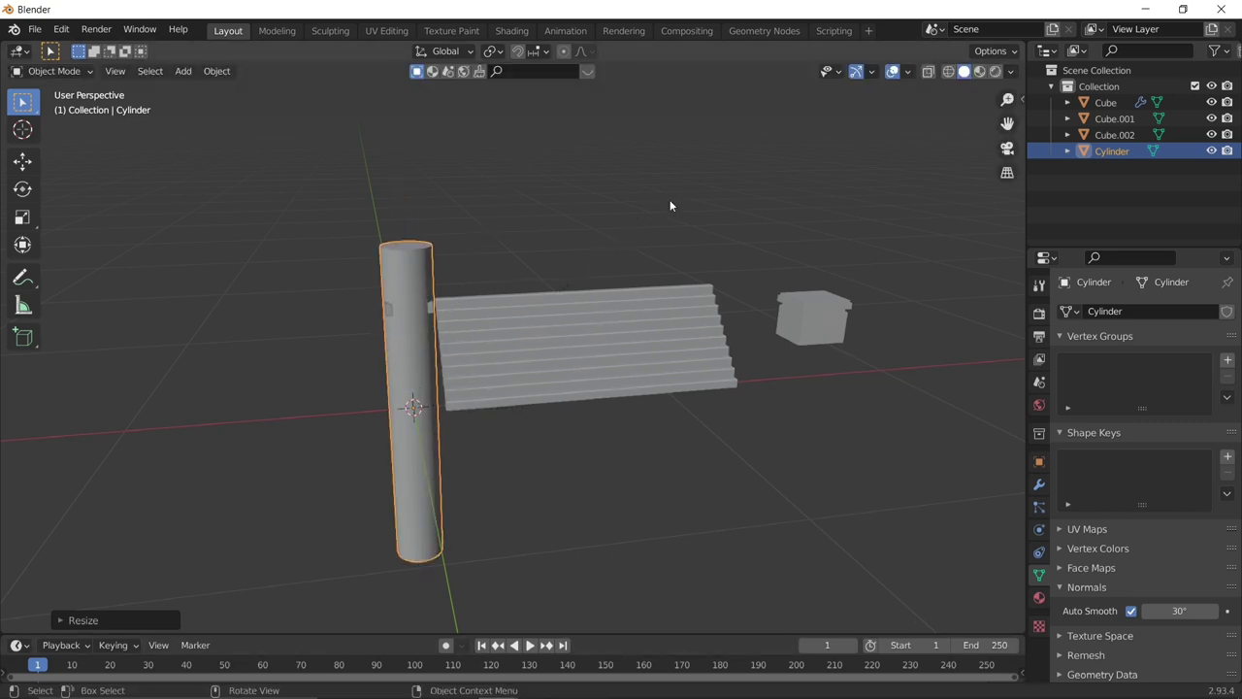
Move the column from the origin to the pedestal end of the staircase and shift it along Y.
key(g)
key(x)
key(x)
key(x)
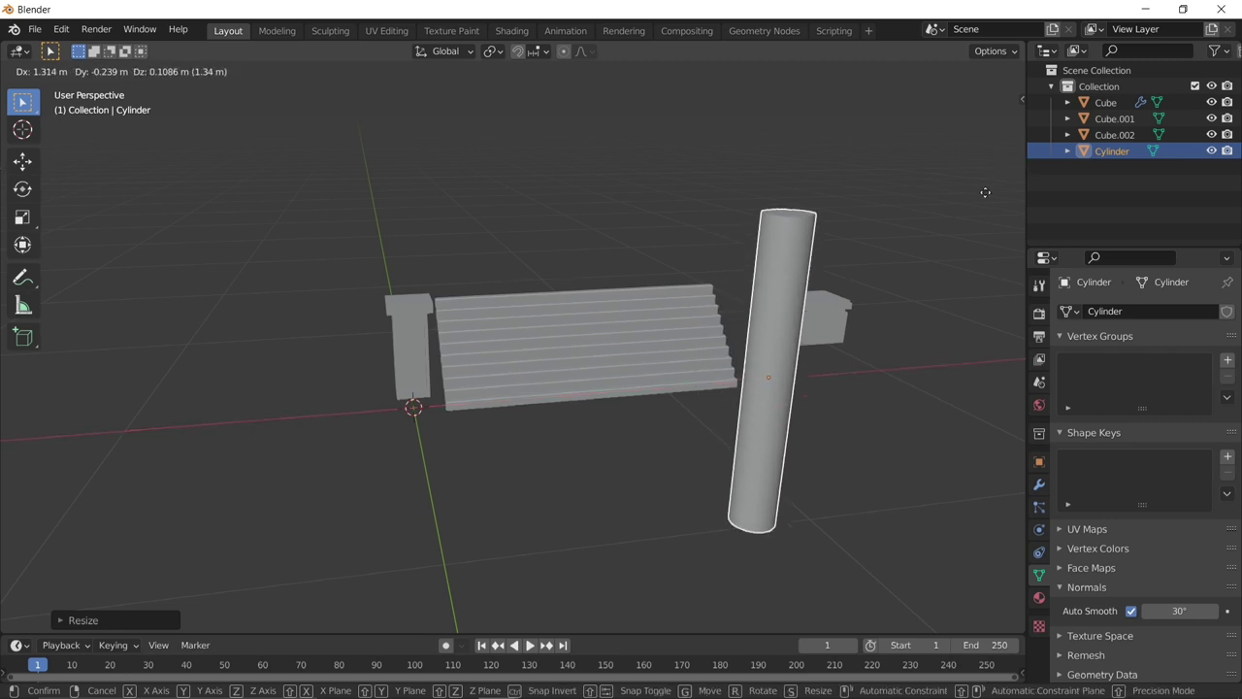
click(993, 103)
middle_drag(805, 277, 650, 258)
key(g)
key(y)
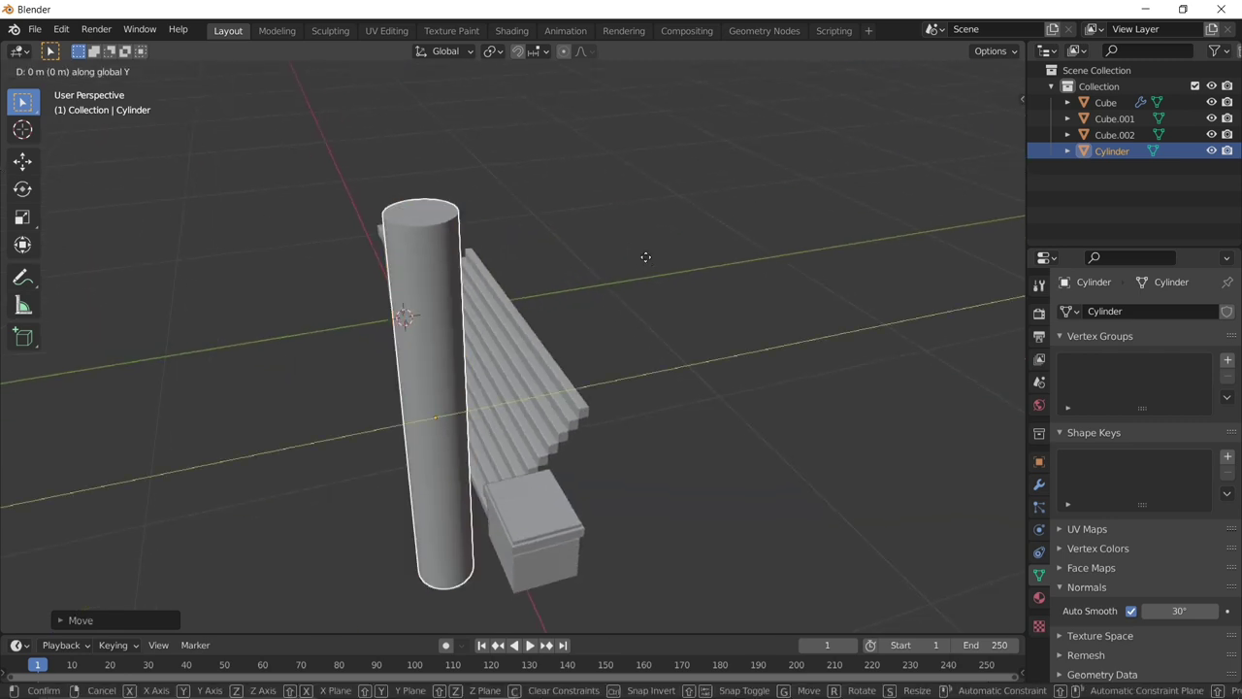
click(789, 311)
Move the column along X until it is centred on the pedestal in front view.
middle_drag(789, 311, 766, 308)
key(g)
key(x)
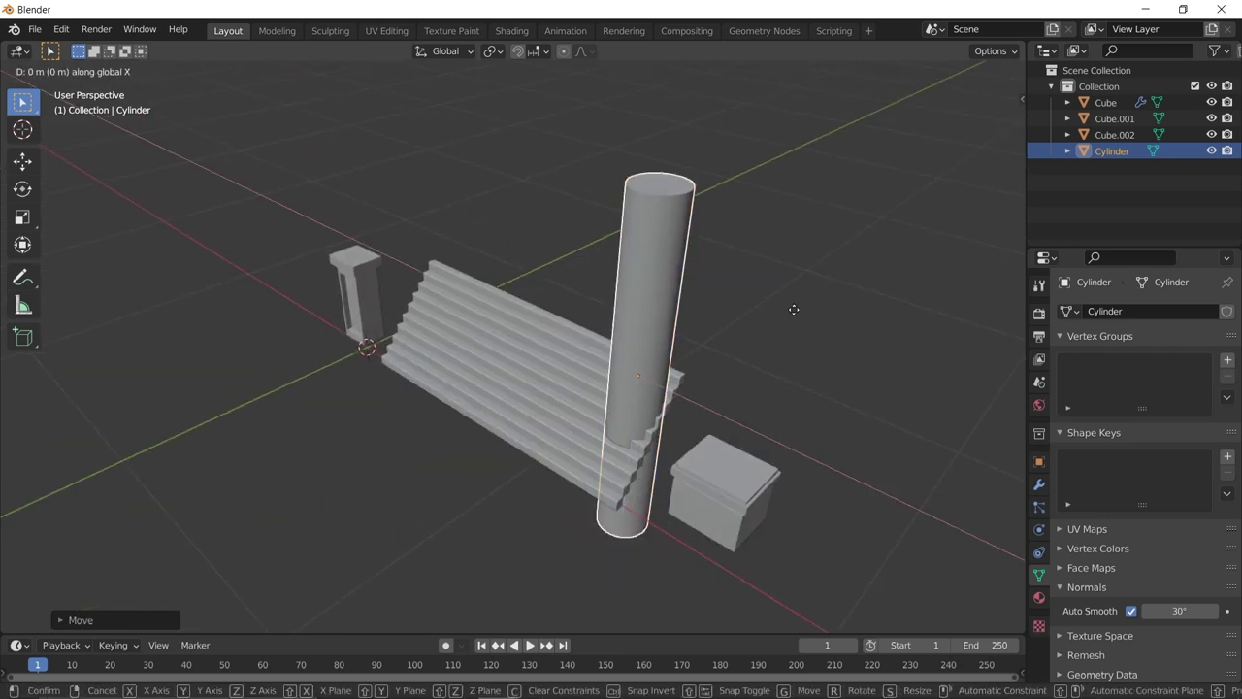
click(903, 336)
middle_drag(903, 336, 792, 355)
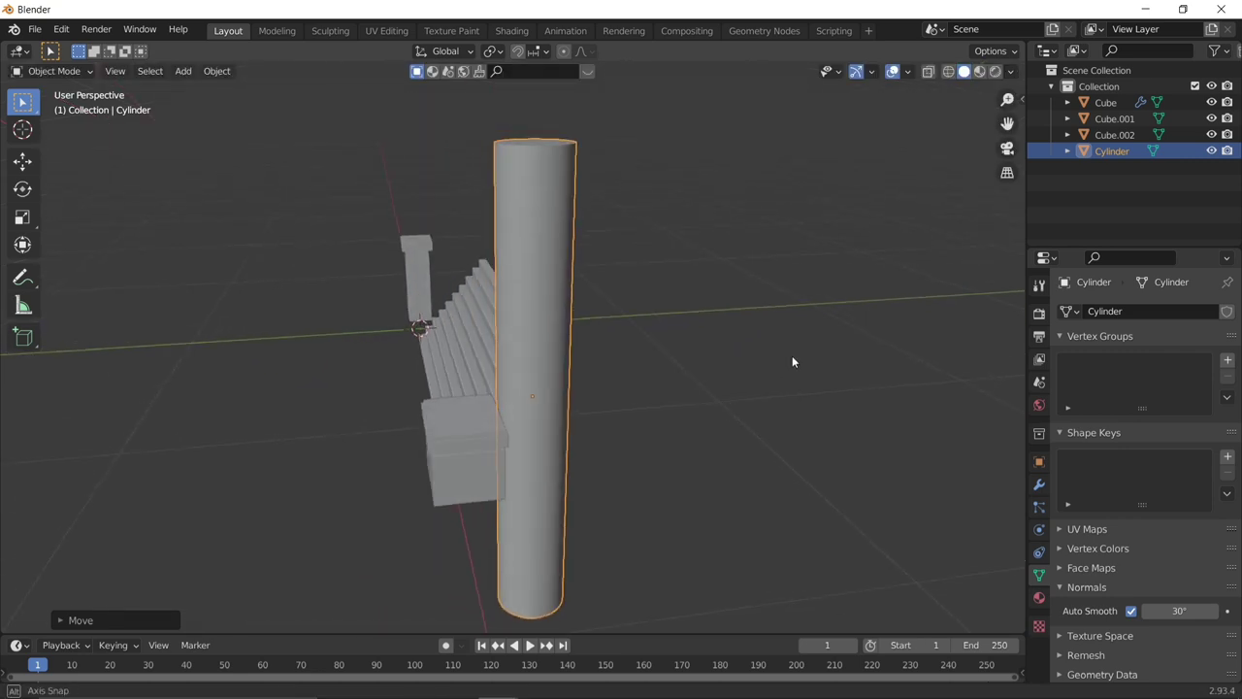
key(KP_1)
key(g)
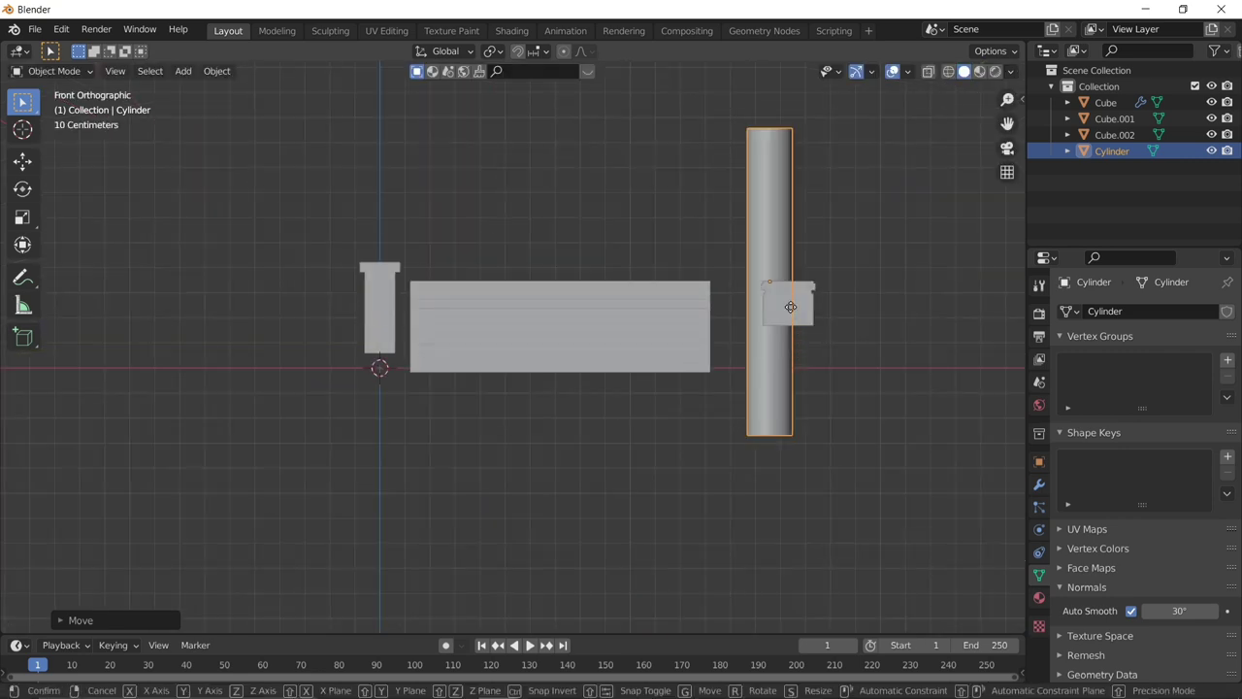
key(x)
click(904, 249)
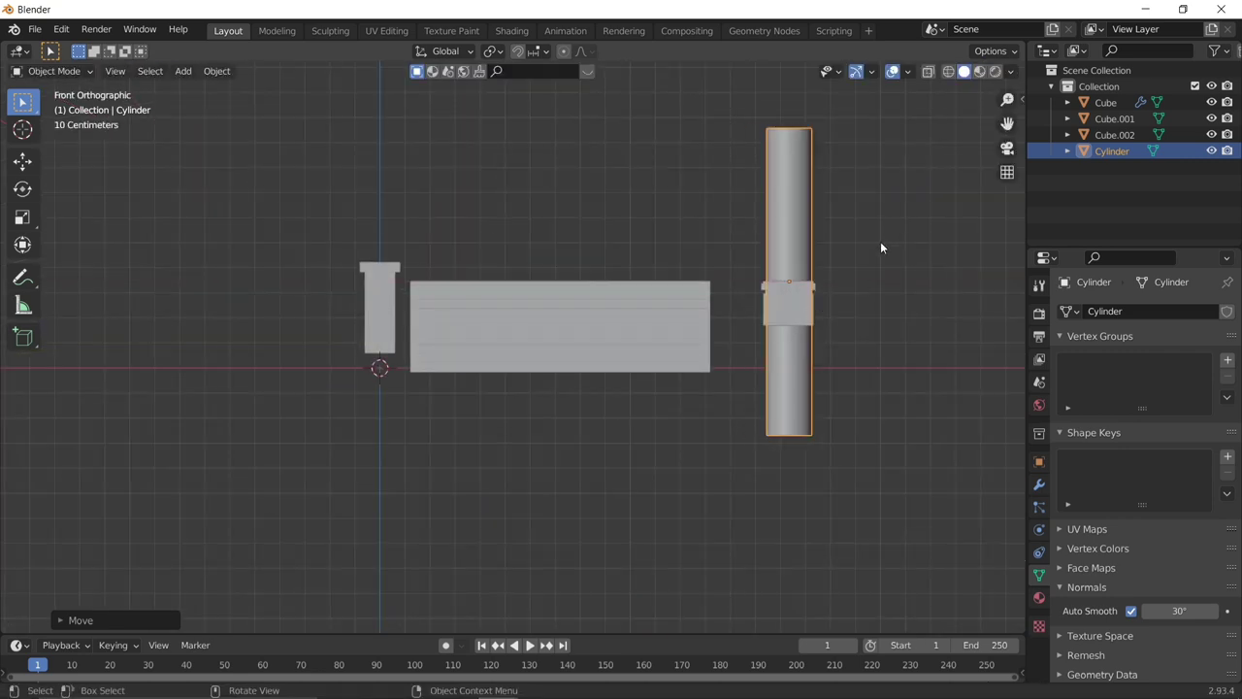
Scale the column down slightly and centre it on the pedestal along Y in right side view.
key(s)
key(z)
click(889, 223)
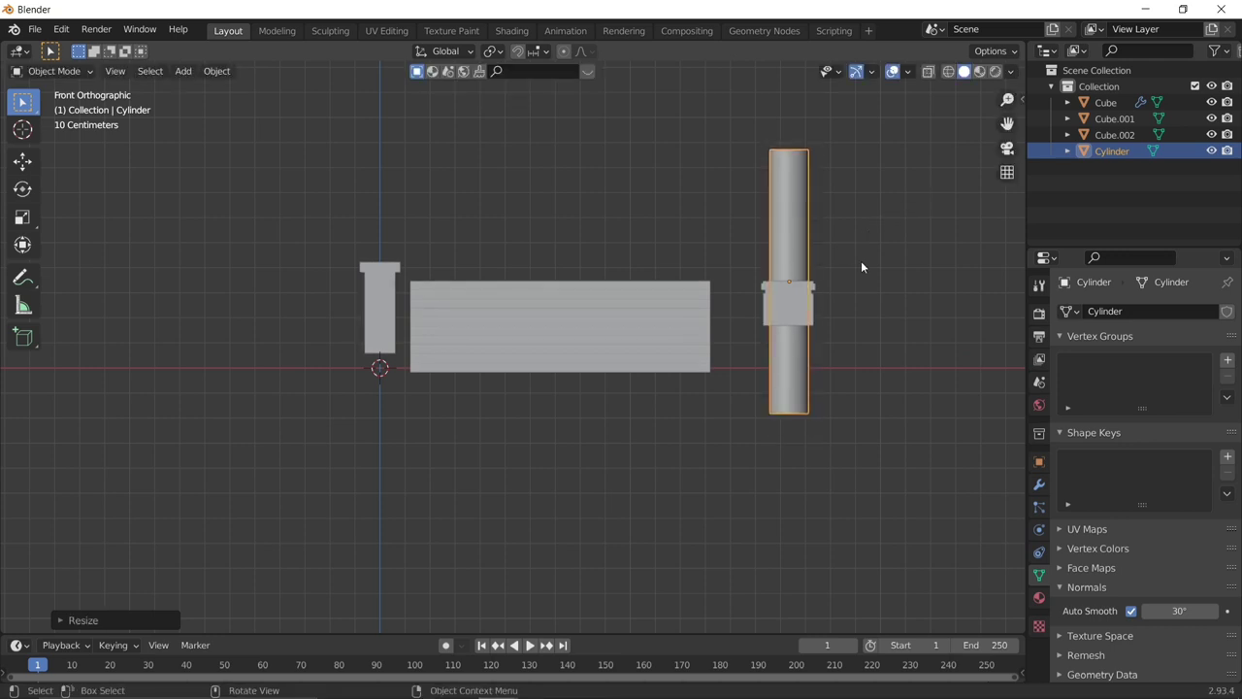
key(KP_3)
key(g)
key(x)
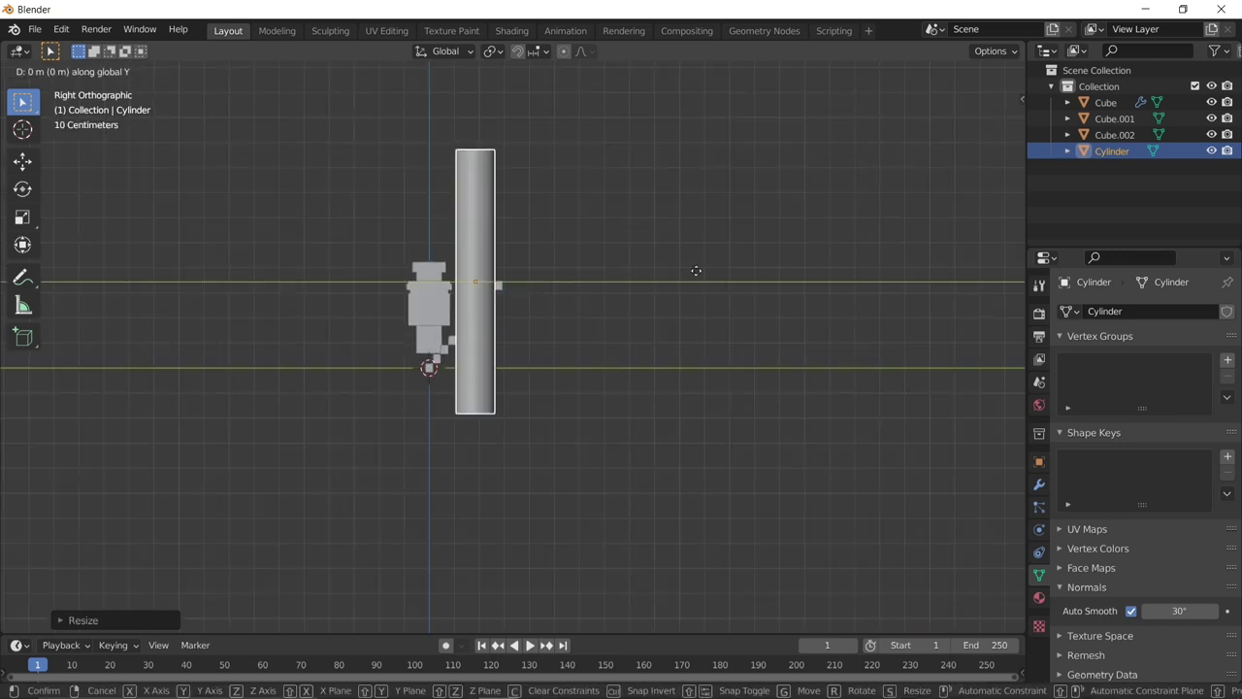
click(648, 271)
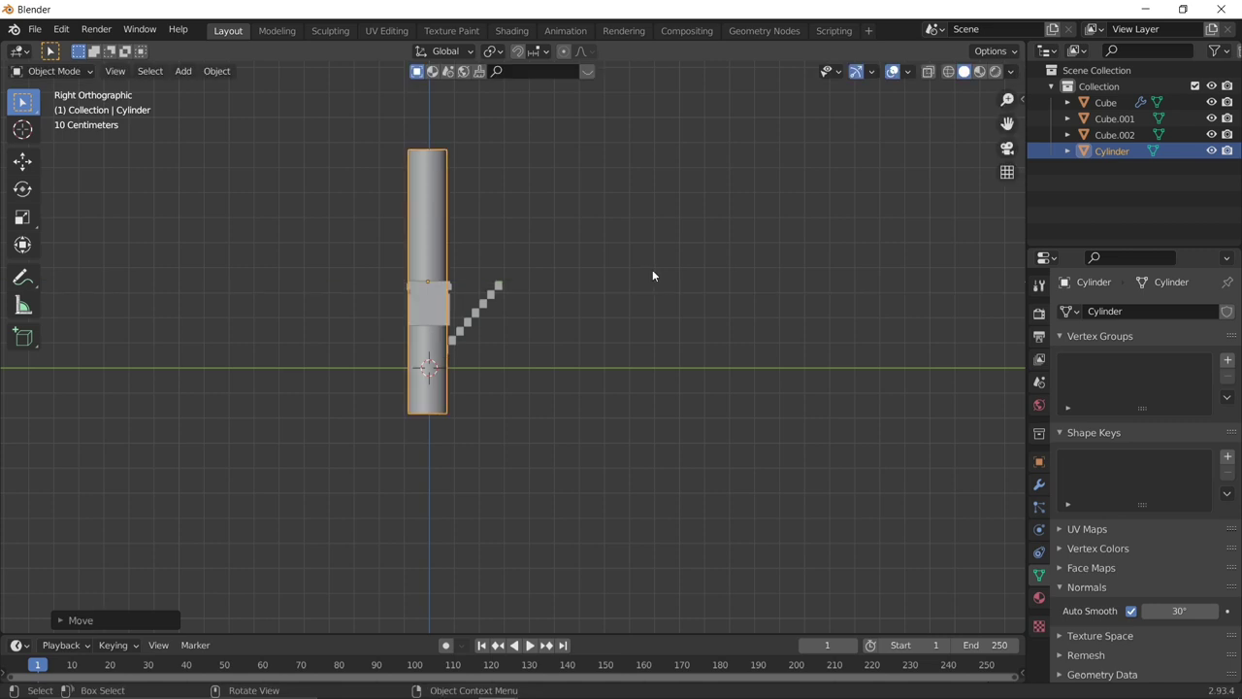
Raise the column along Z and scale it down slightly so its base rests on top of the pedestal.
key(s)
key(z)
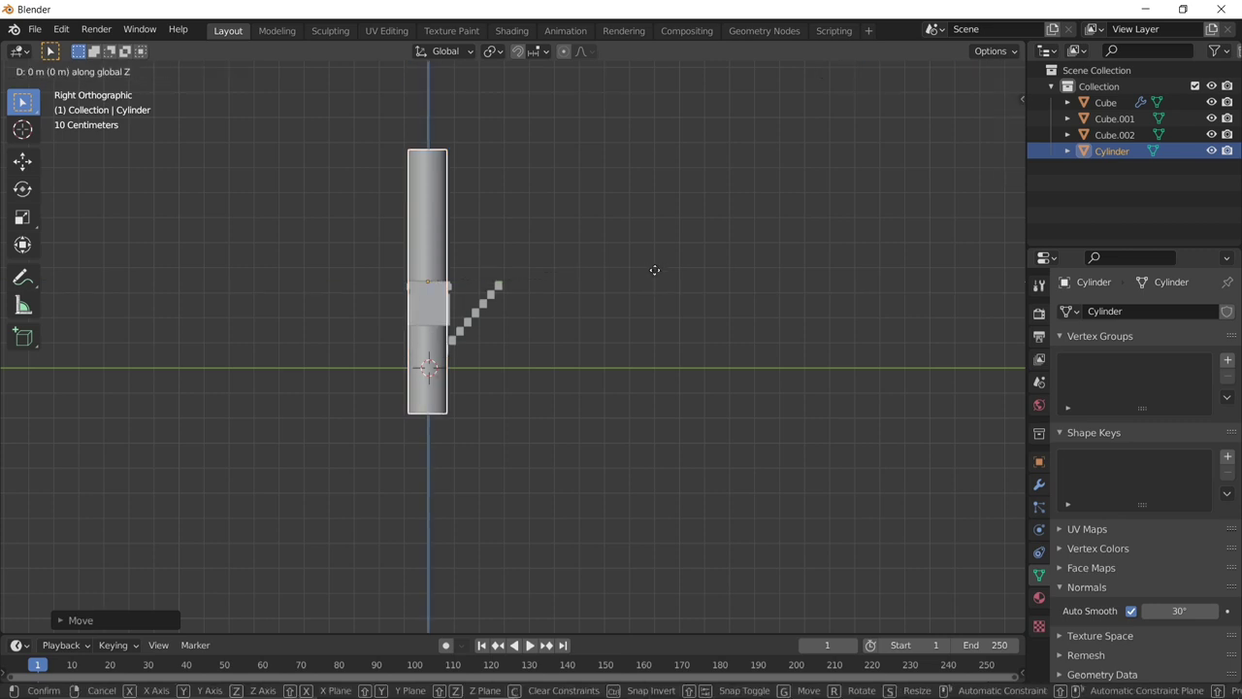
click(677, 144)
key(s)
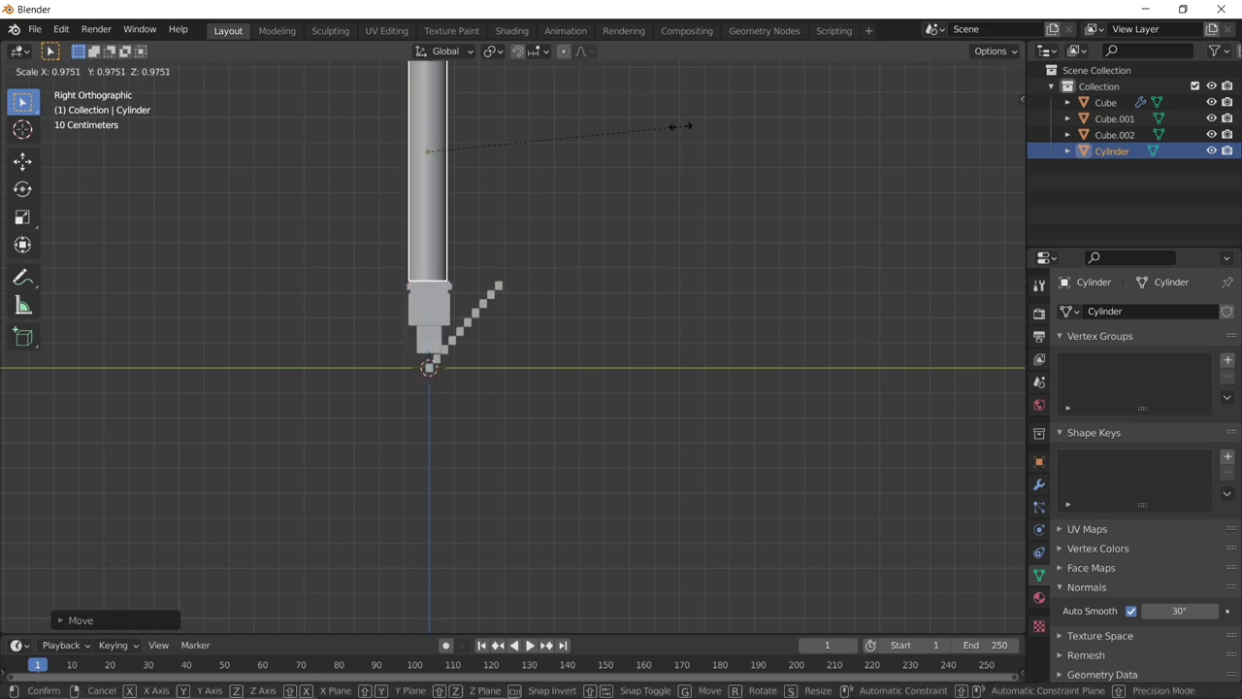
click(662, 134)
key(g)
key(z)
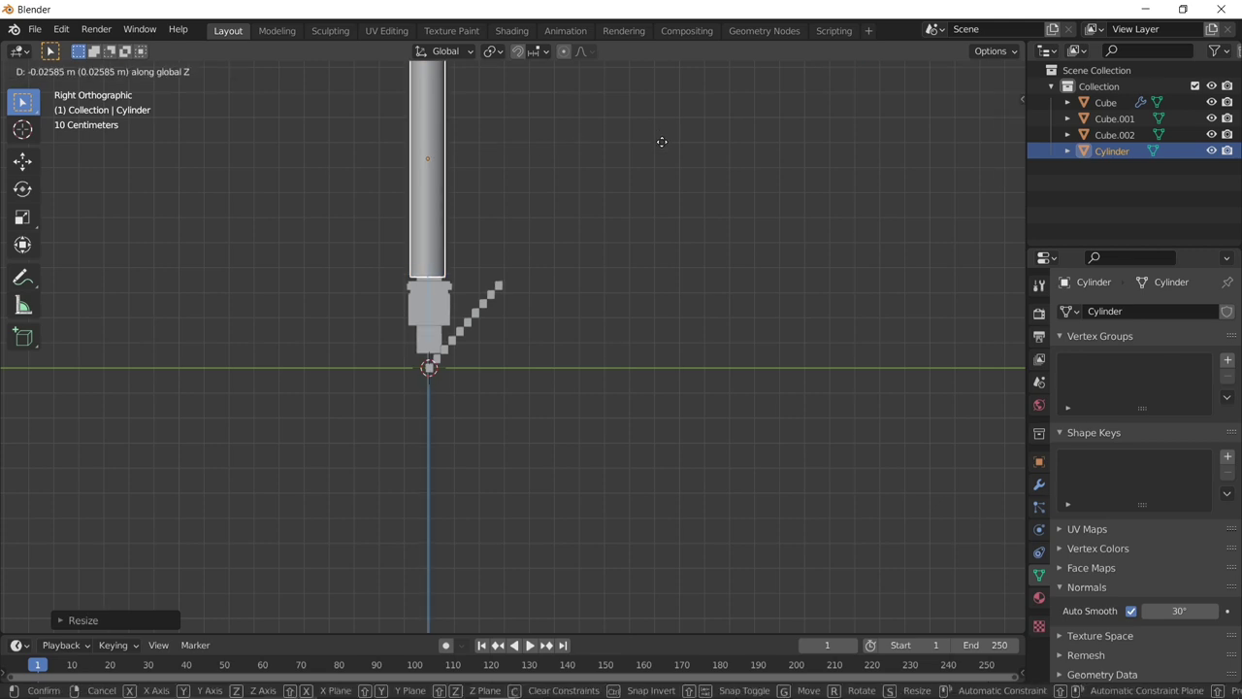
click(662, 154)
Enter Edit Mode on the column, clear the selection and select one narrow vertical side face.
middle_drag(662, 153, 446, 361)
scroll(698, 313, down, 4)
click(652, 313)
scroll(653, 313, up, 4)
click(445, 359)
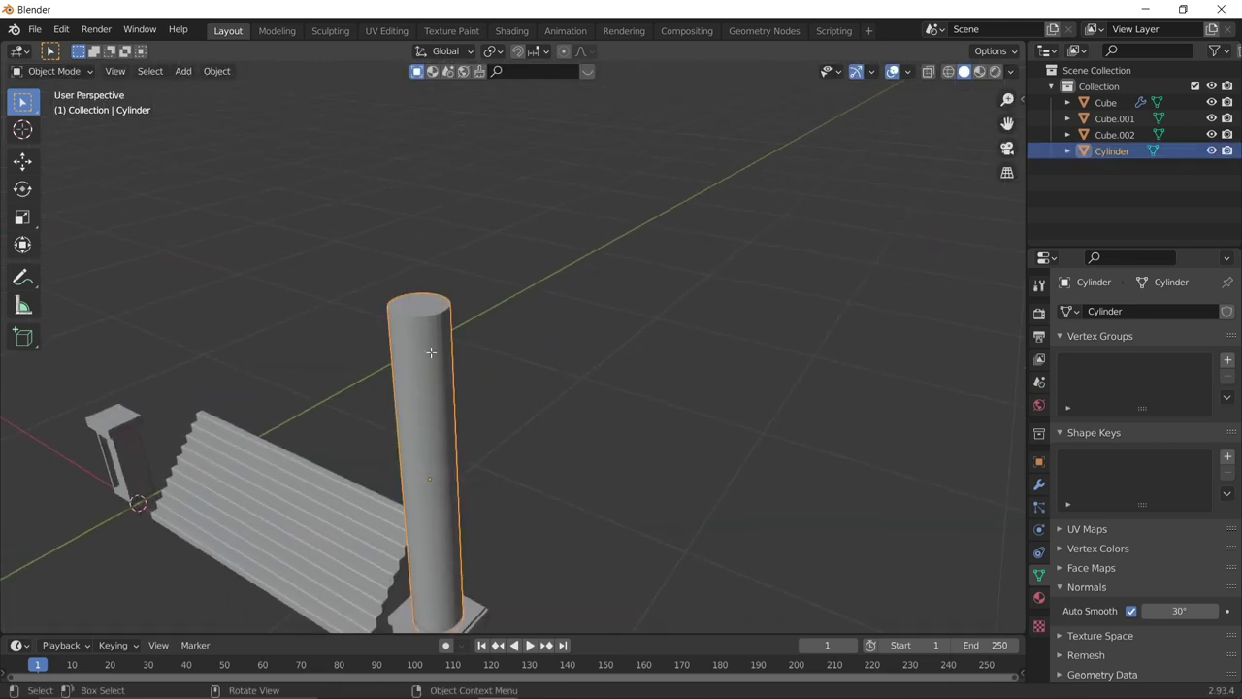
key(Tab)
key(alt+a)
scroll(430, 358, up, 4)
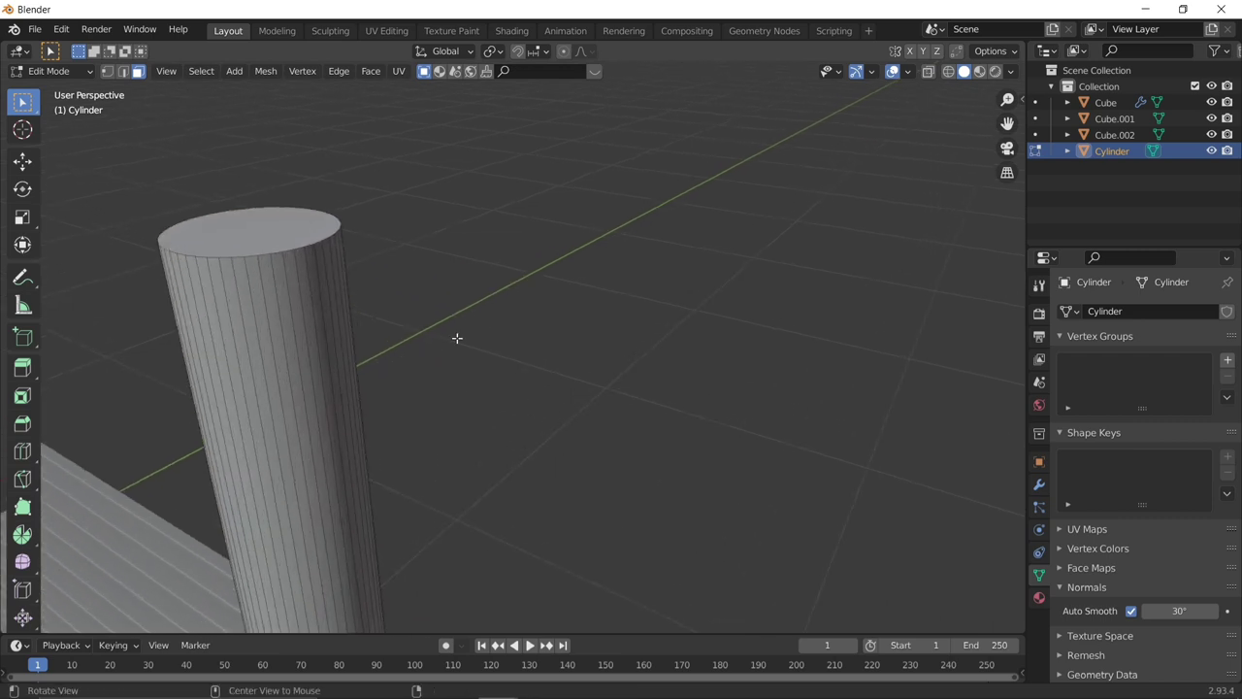
alt+drag(457, 337, 399, 349)
click(388, 266)
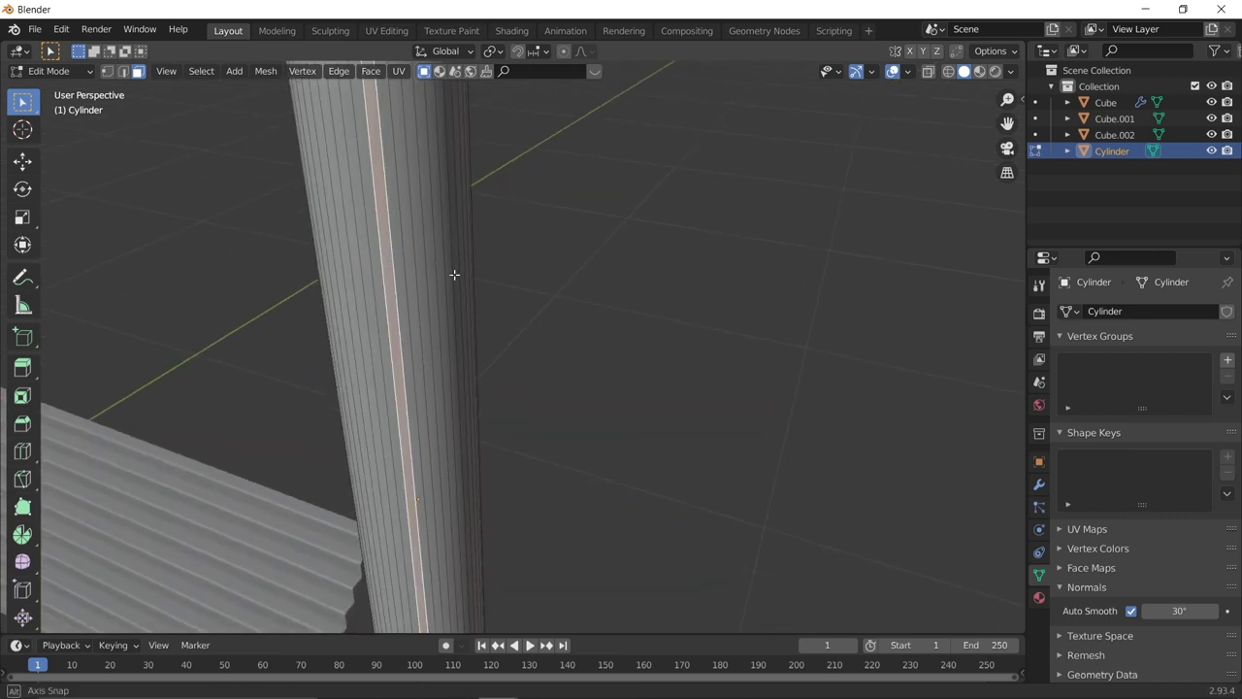
Extend the selection with further single vertical side faces spaced around the column, undoing the unwanted selection of all side faces.
middle_drag(454, 275, 203, 282)
key(grave)
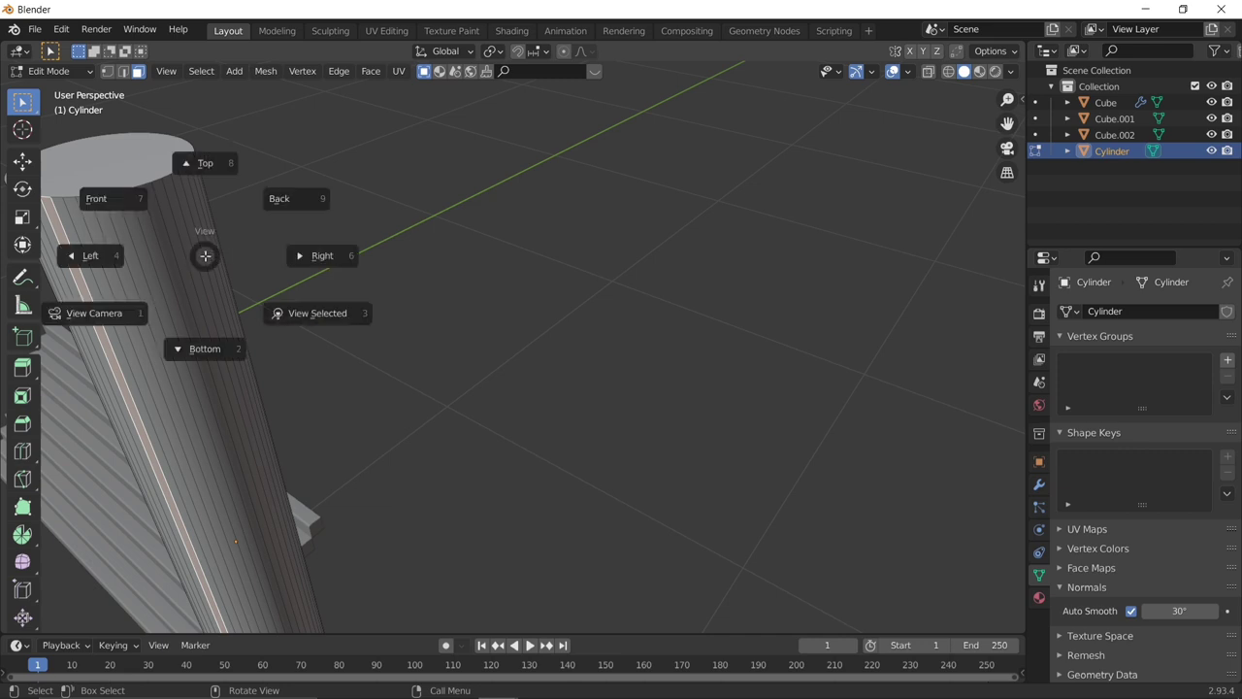
click(316, 313)
ctrl+alt+drag(477, 297, 333, 281)
middle_drag(332, 281, 251, 204)
drag(586, 187, 437, 200)
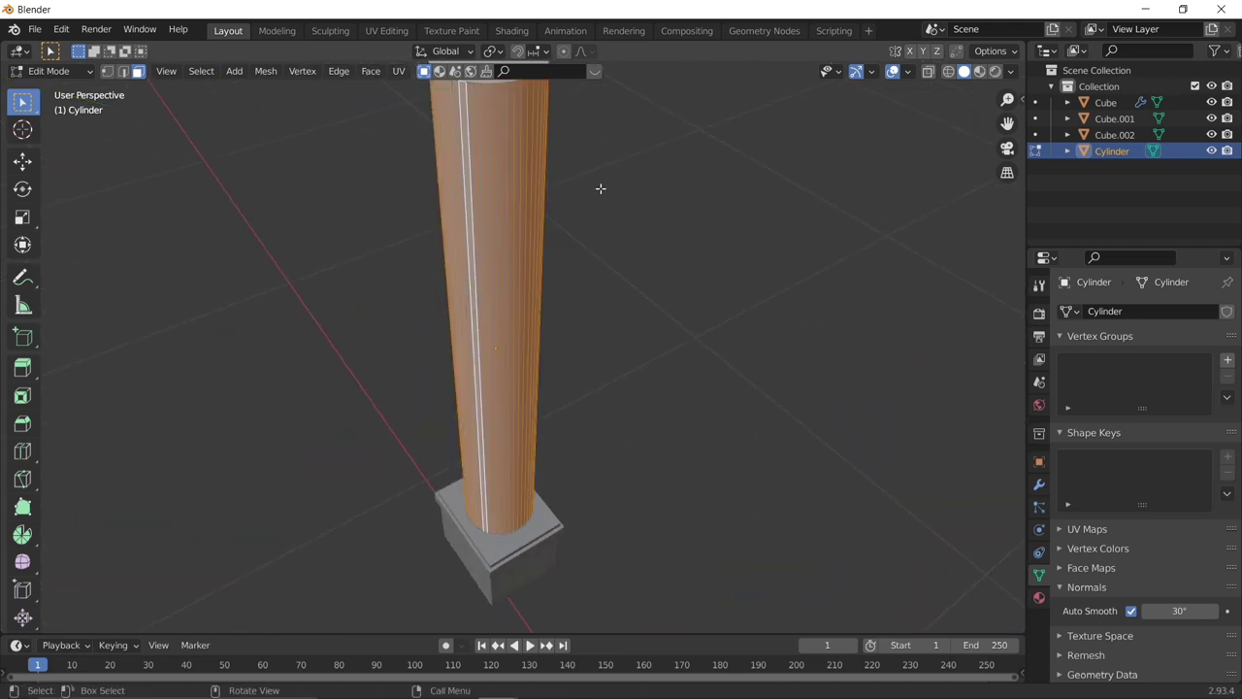
key(ctrl+z)
middle_drag(656, 175, 506, 185)
shift+click(514, 175)
shift+click(631, 206)
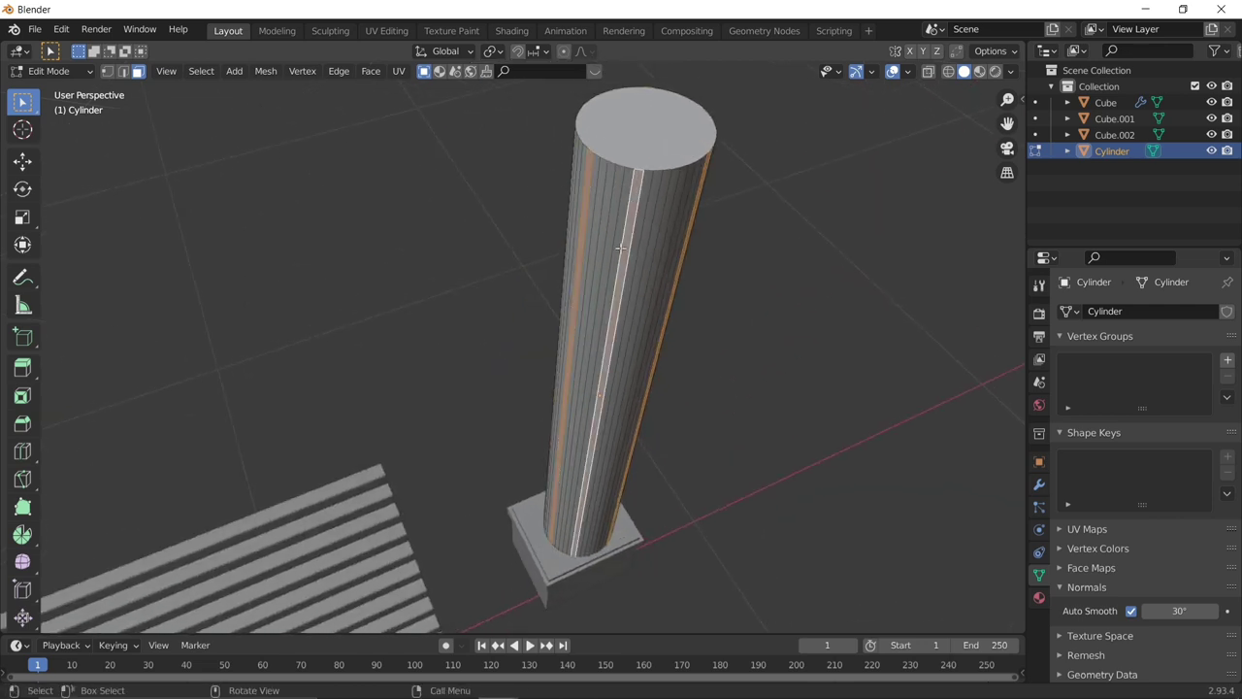
Try to inset the selected column faces, cancel the inset and choose a different transform pivot point.
key(i)
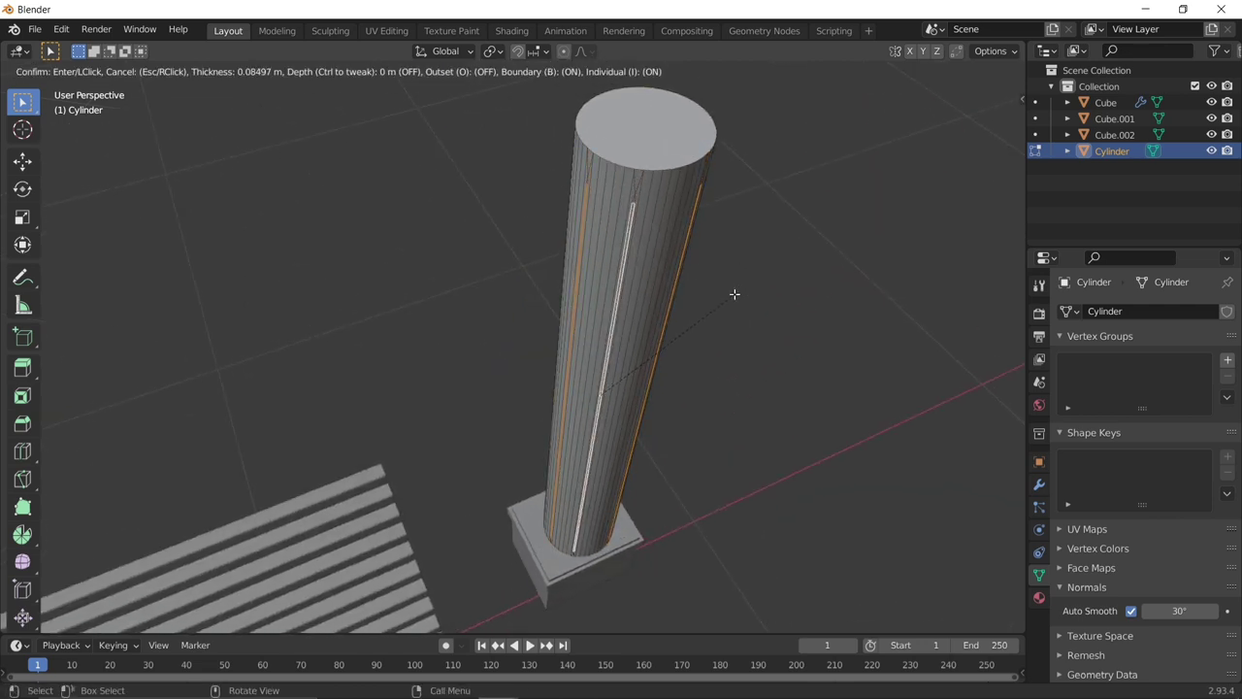
right_click(764, 266)
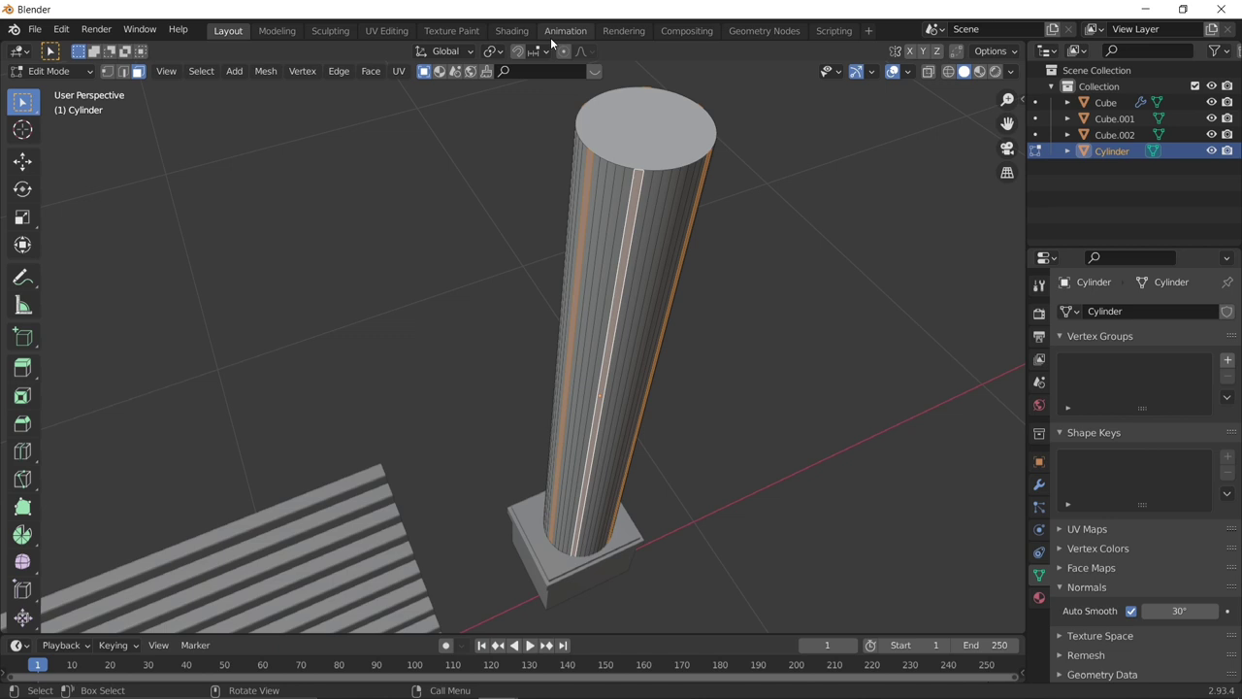
click(496, 53)
click(529, 107)
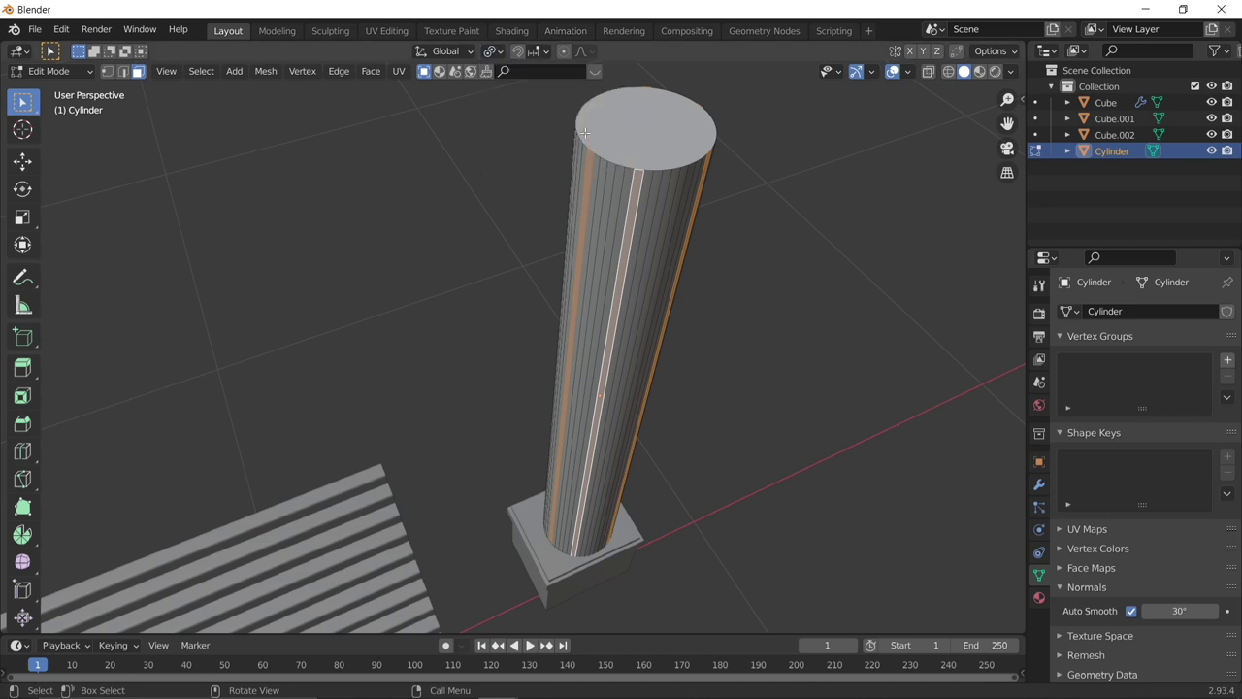
Inset the selected column faces individually, extrude them inward as vertical grooves, and return to Object Mode with nothing selected.
key(i)
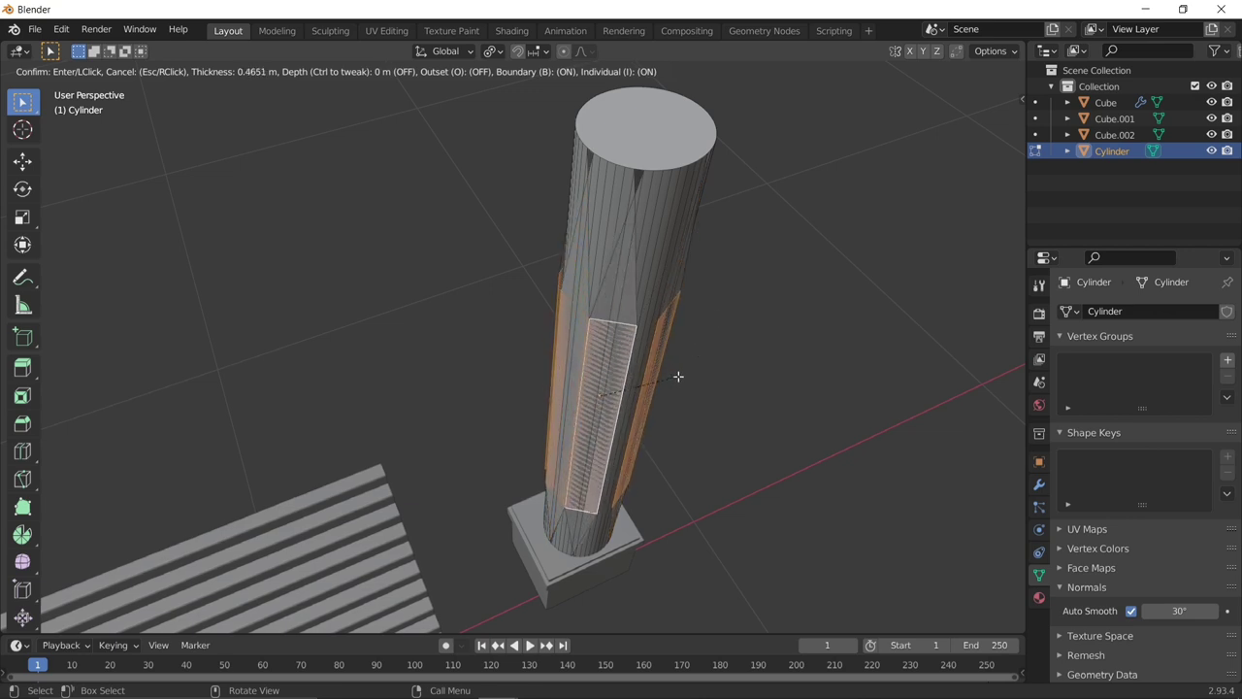
click(747, 299)
key(e)
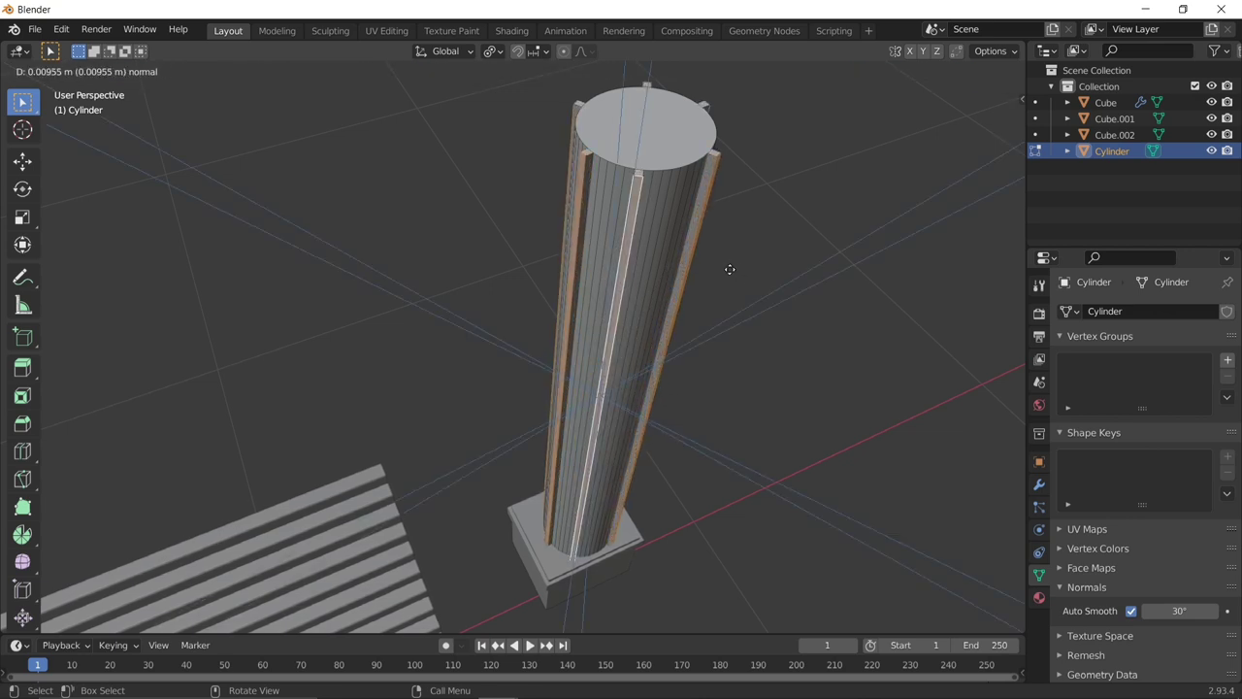
click(974, 428)
middle_drag(698, 330, 613, 307)
middle_drag(781, 328, 453, 338)
key(Tab)
click(663, 365)
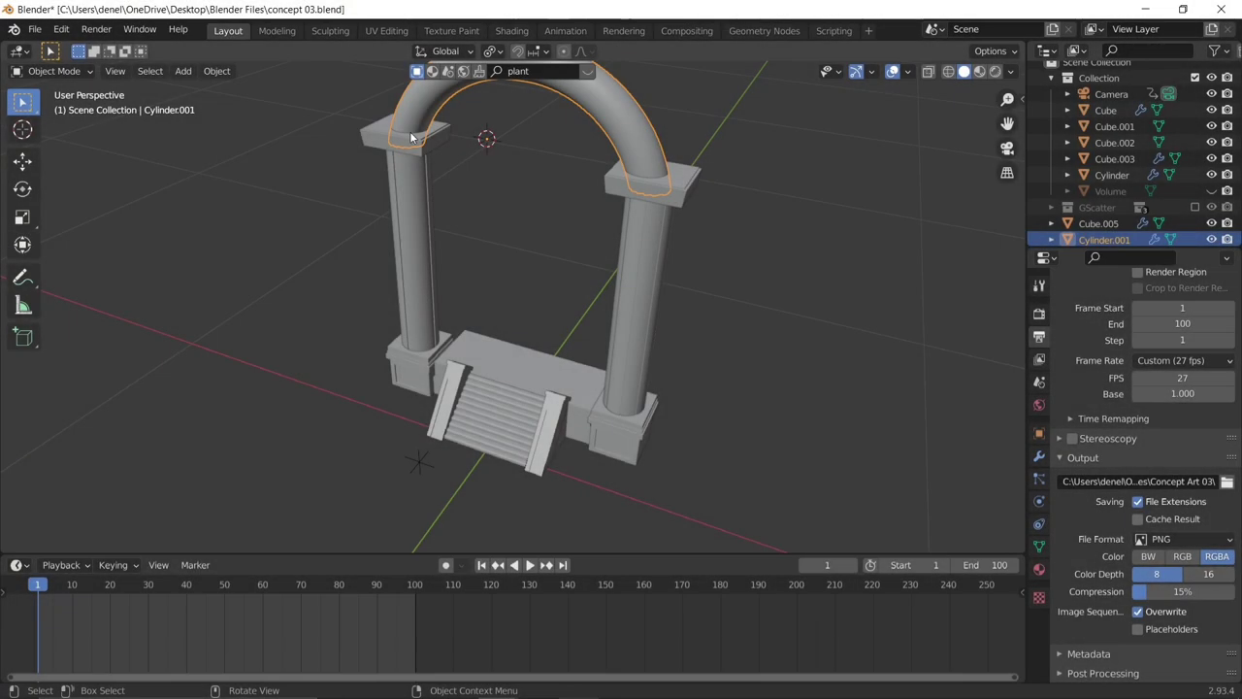
Examine the finished arch and its supporting column capitals in the reference file, and switch back to the working scene.
click(410, 131)
middle_drag(575, 203, 616, 129)
click(437, 105)
middle_drag(466, 136, 575, 240)
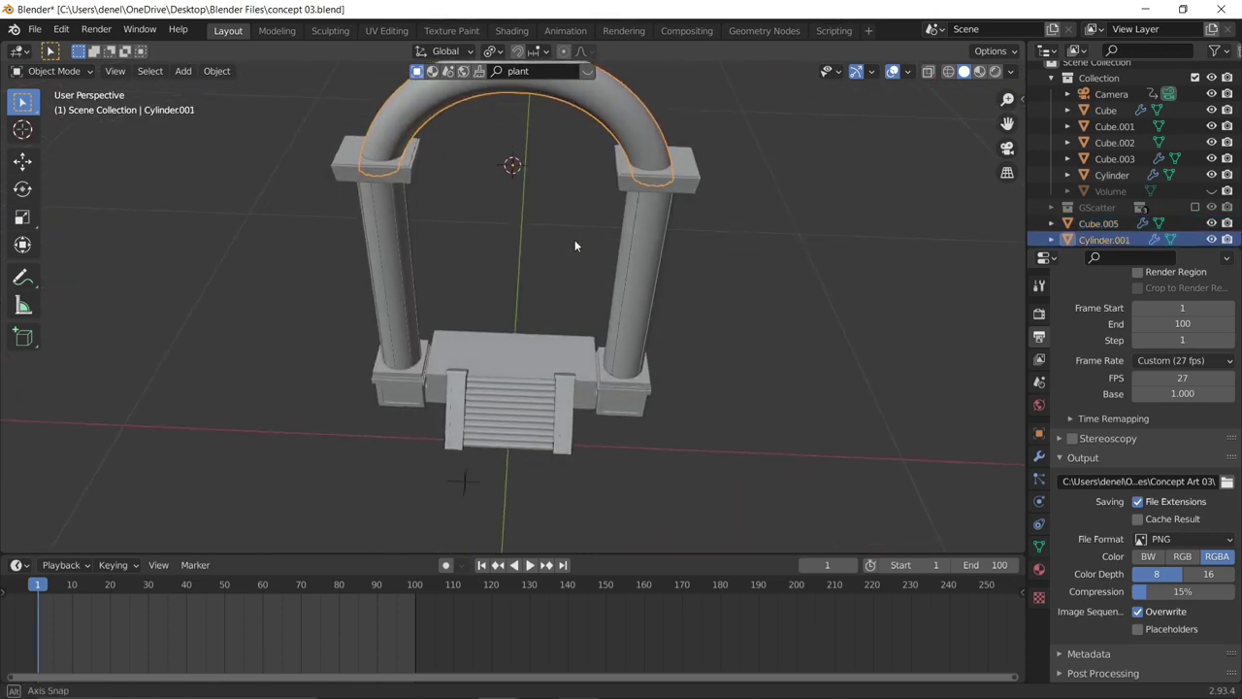
click(470, 686)
mouse_move(498, 683)
click(563, 613)
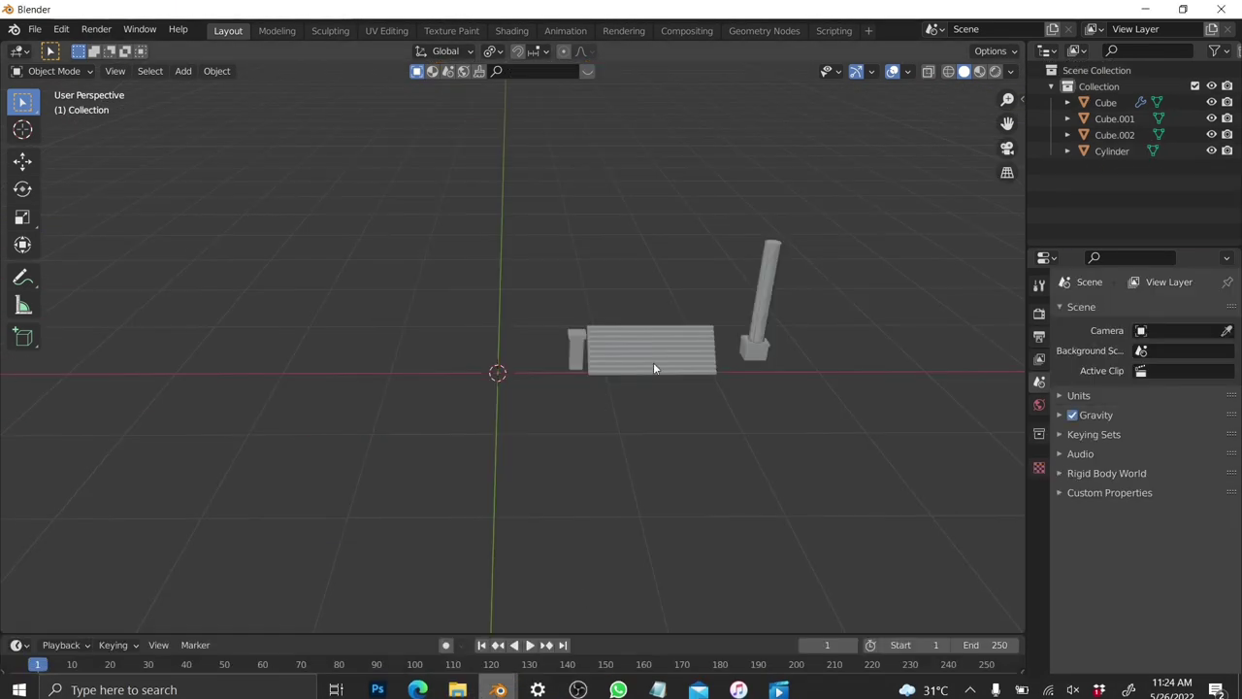
Hide the staircase, side wall, pedestal and column objects and add a new cube.
drag(483, 302, 819, 374)
key(Delete)
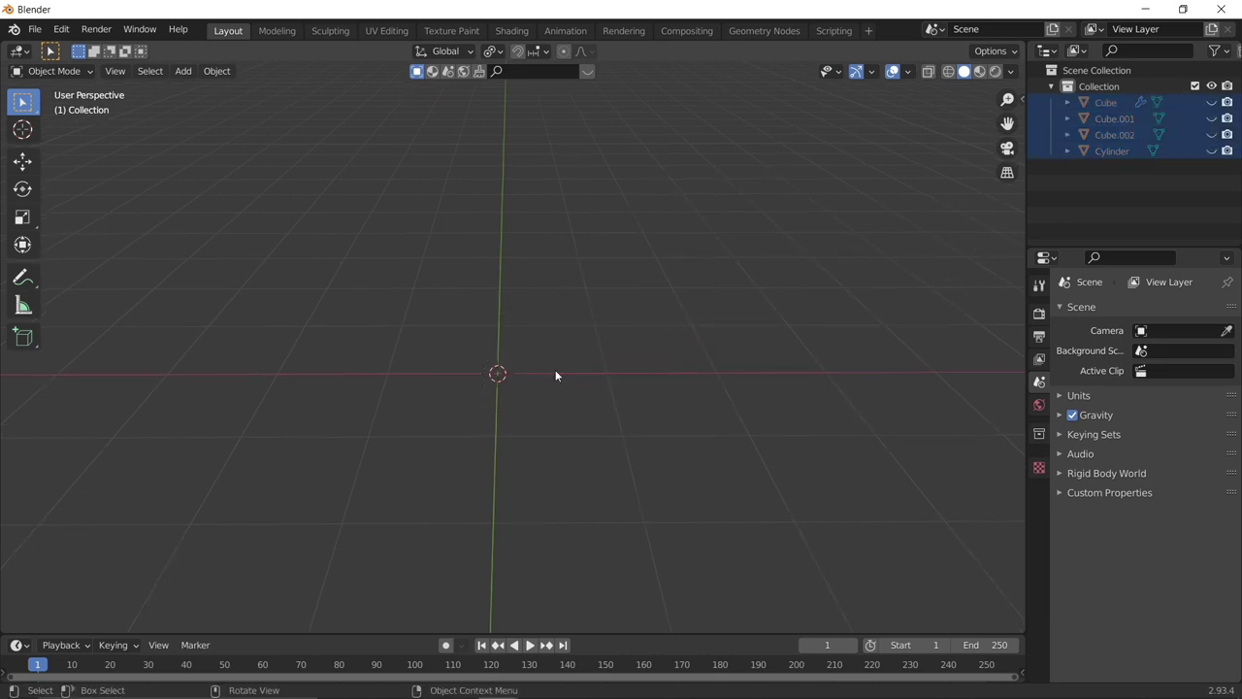
key(shift+a)
mouse_move(532, 374)
mouse_move(635, 33)
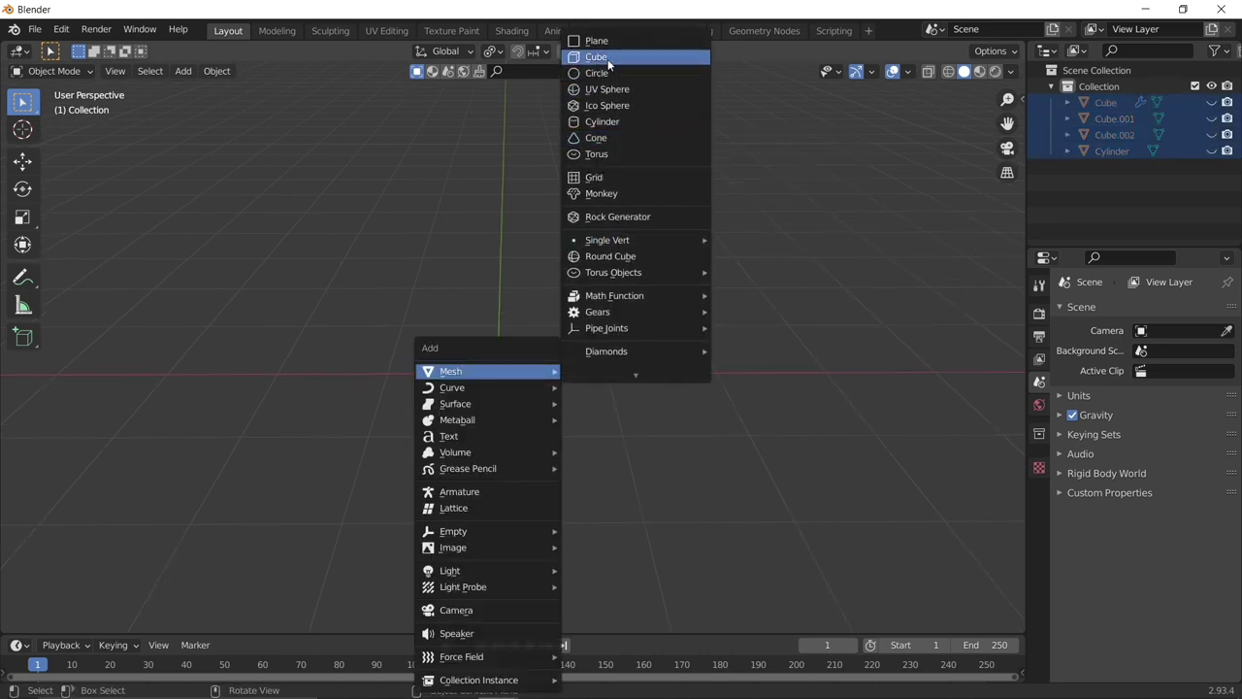
click(609, 64)
Flatten the cube to about 0.18 along Z and shrink it to roughly half along X and Y.
key(s)
key(z)
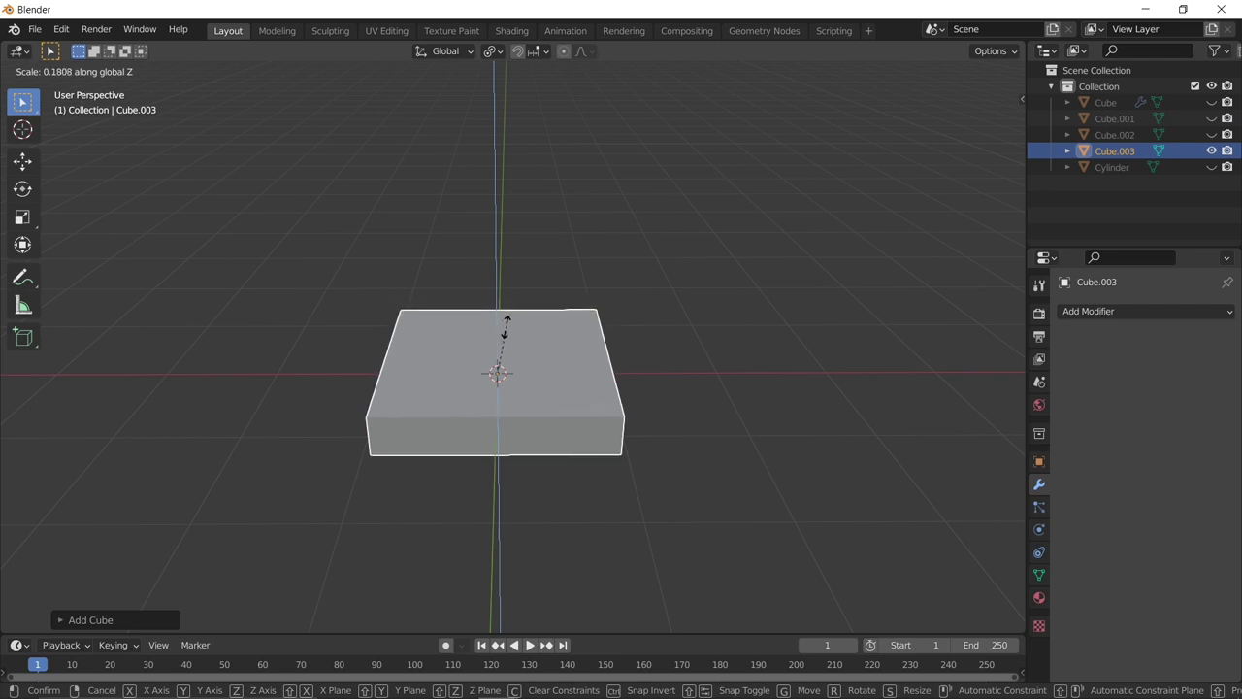
click(505, 329)
key(s)
key(x)
click(579, 295)
key(s)
key(y)
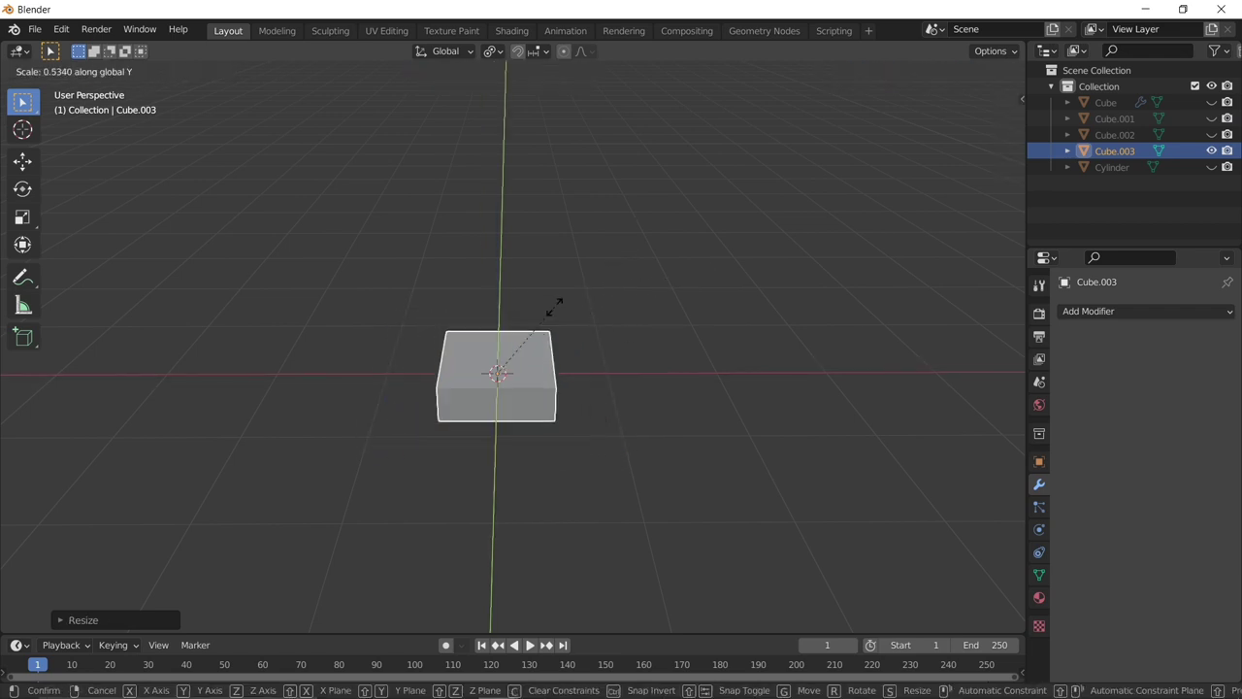
click(552, 321)
Refine the block's proportions by narrowing it along X, thinning it along Z and scaling it down slightly overall.
middle_drag(552, 321, 643, 274)
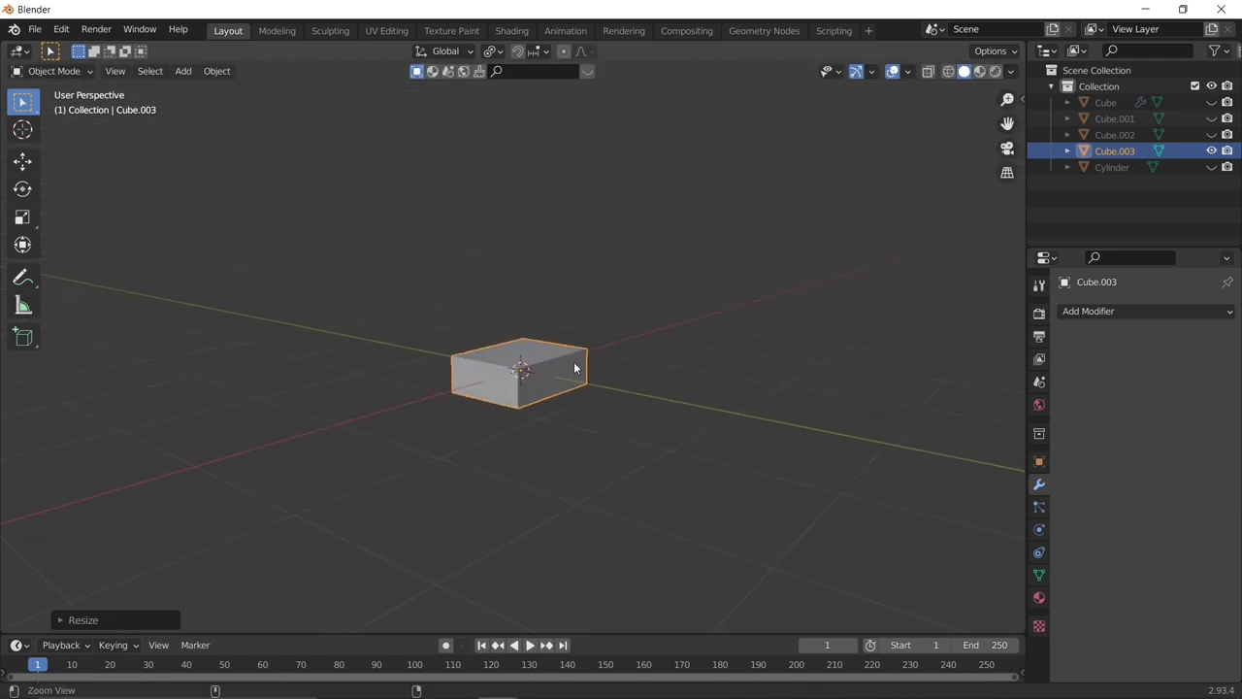
scroll(642, 273, up, 6)
key(s)
key(y)
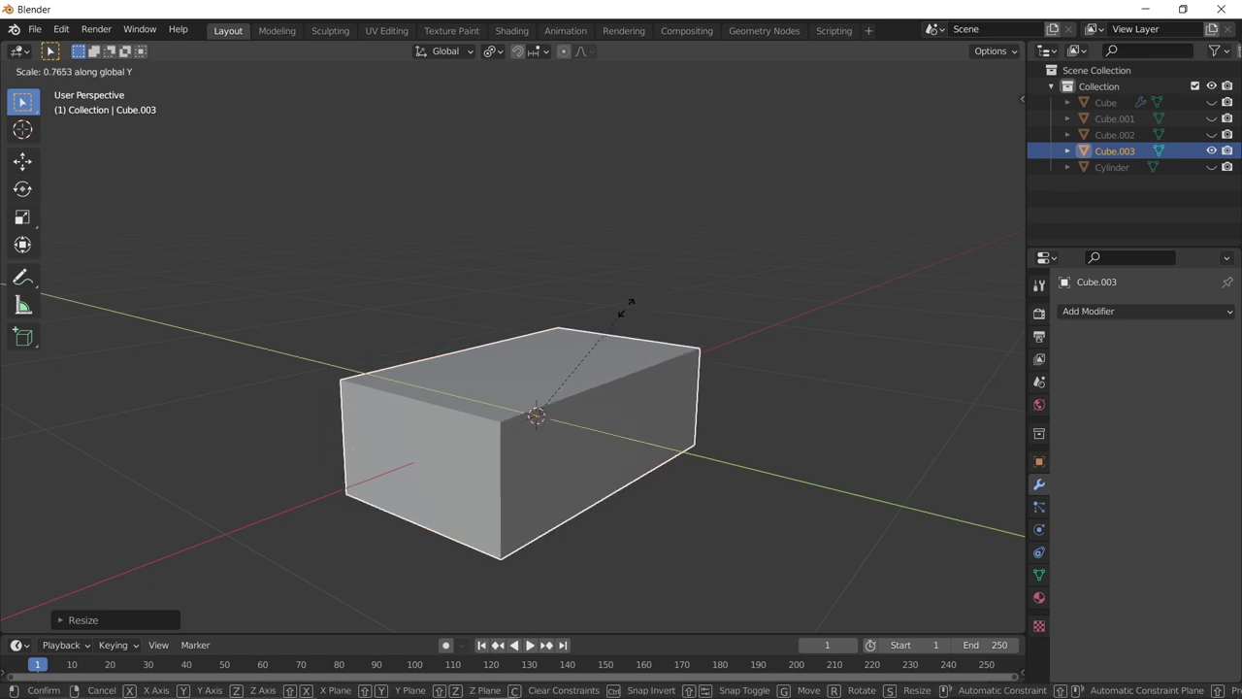
key(x)
click(613, 308)
key(s)
key(z)
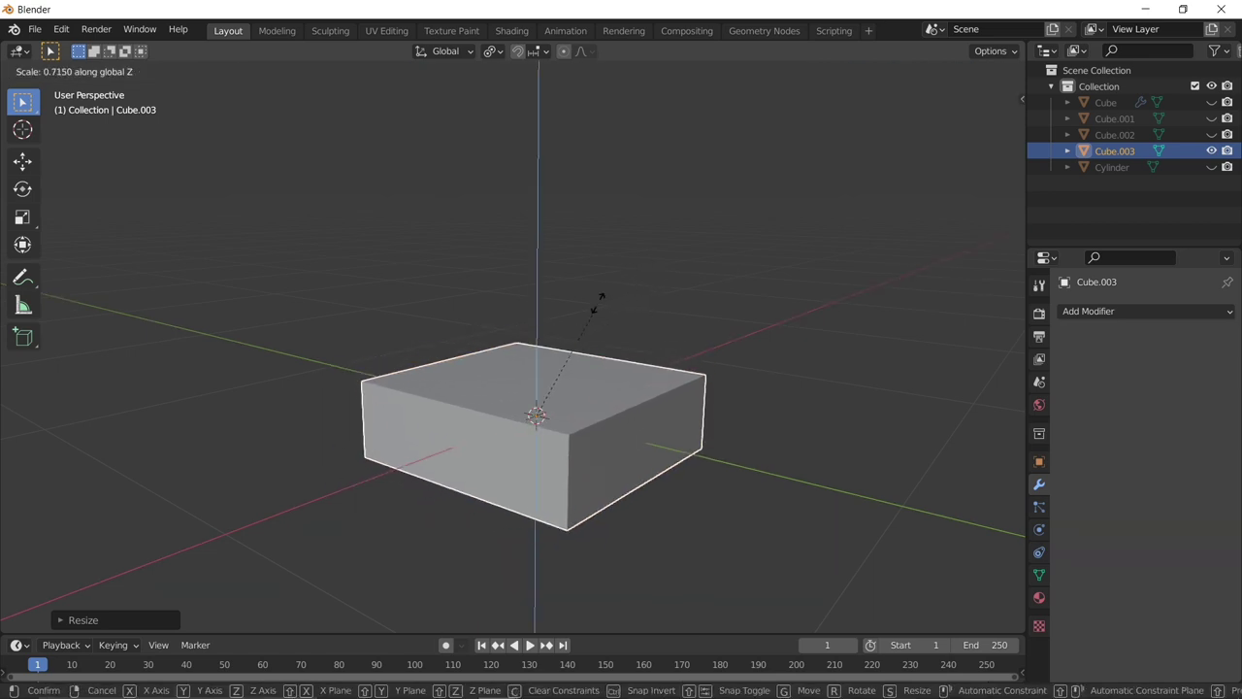
click(559, 340)
middle_drag(560, 340, 521, 350)
key(s)
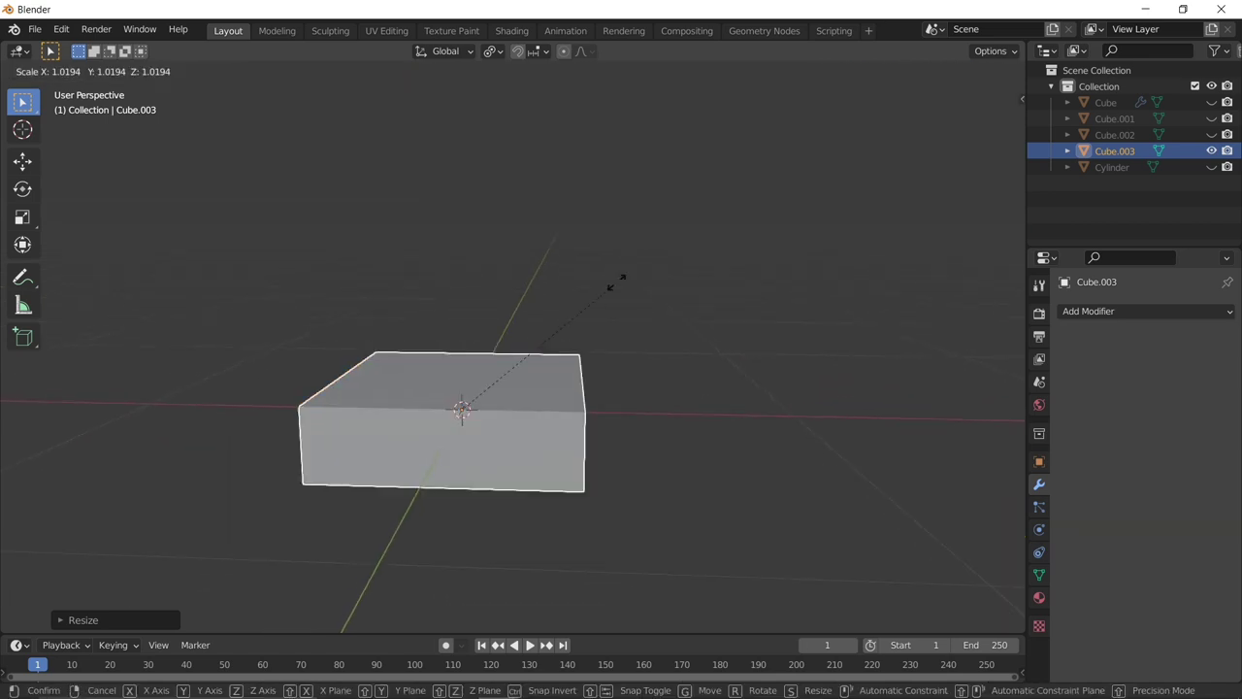
click(585, 352)
Enter Edit Mode on the block, inset its top face by about 0.08 m and extrude it slightly upward.
key(Tab)
click(521, 402)
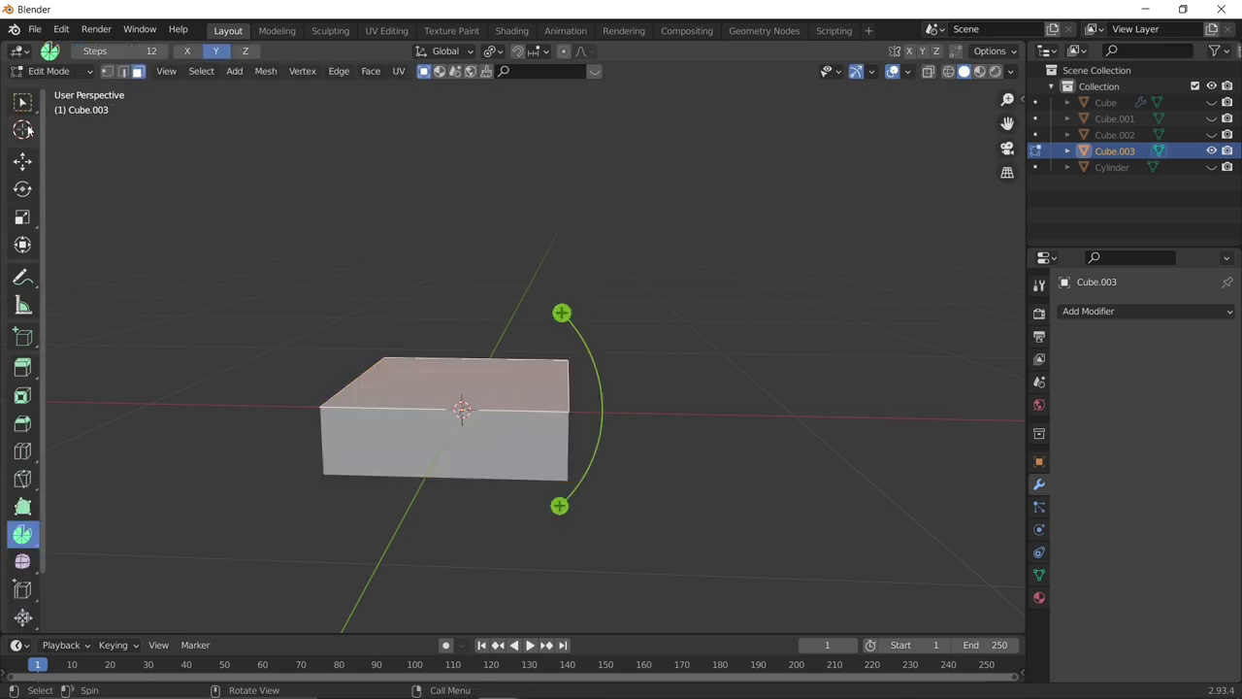
click(23, 129)
key(i)
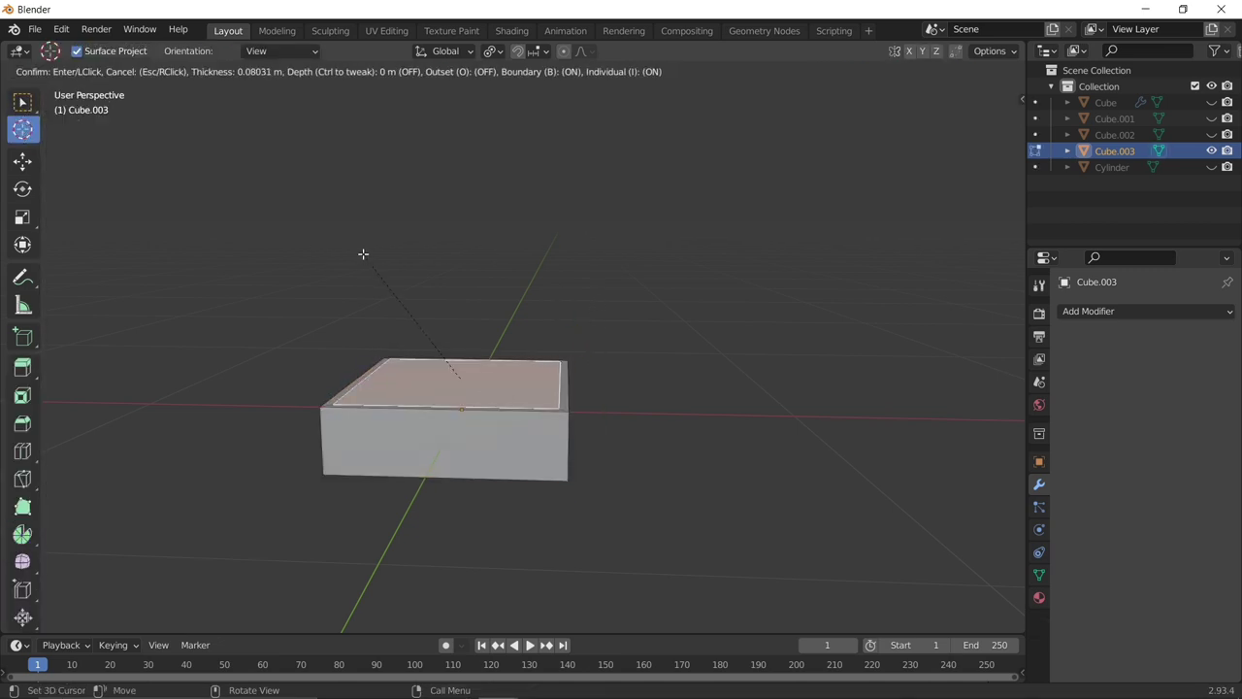
click(359, 249)
key(e)
click(363, 249)
Widen the raised top face by about 1.07, extrude it upward about 0.09 m and scale it outward into a flared cap.
key(i)
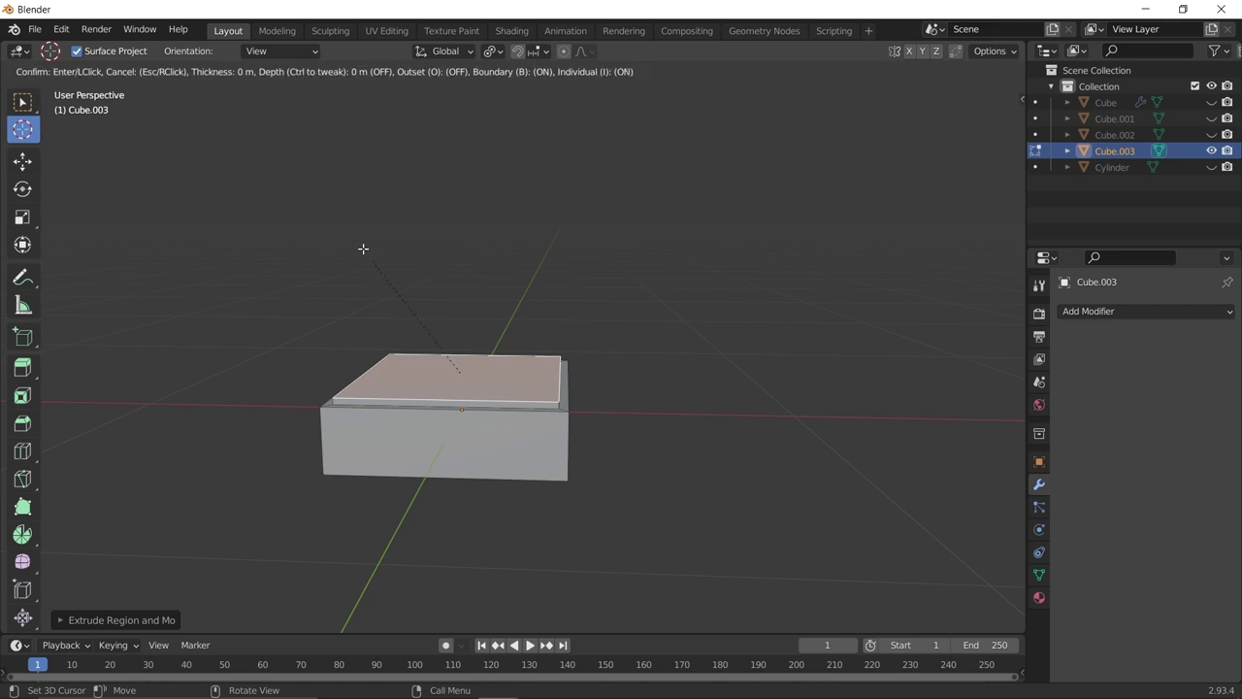
click(361, 247)
key(s)
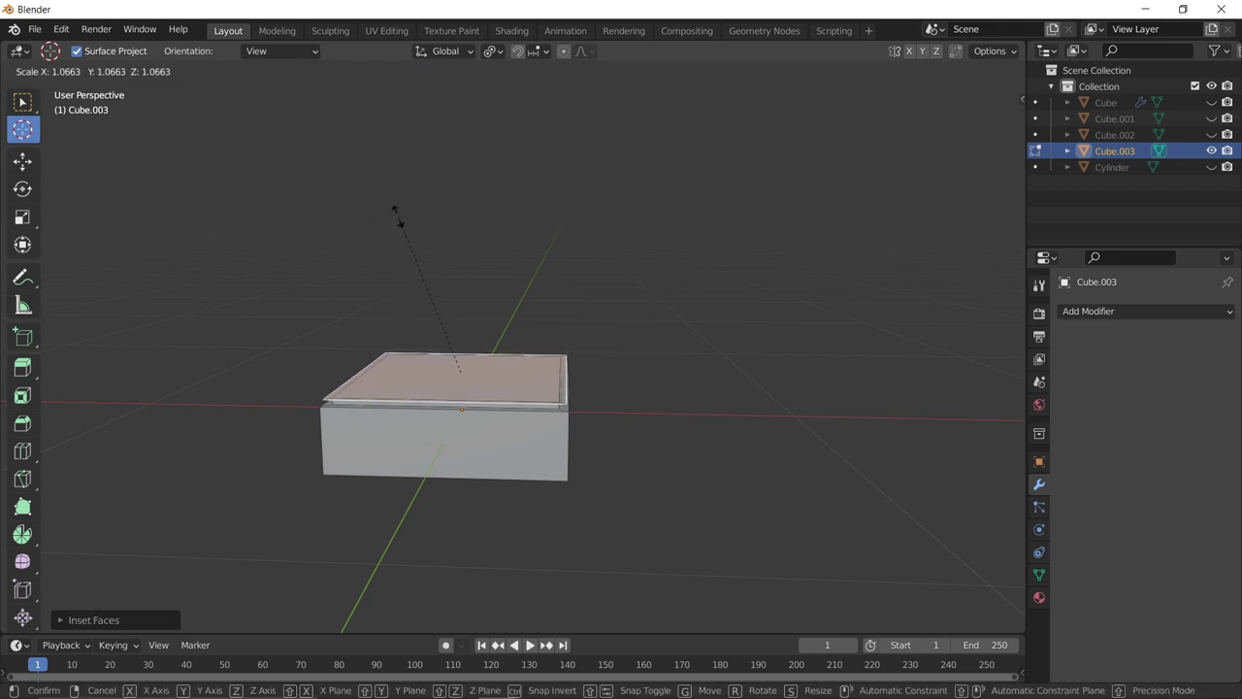
click(404, 207)
key(e)
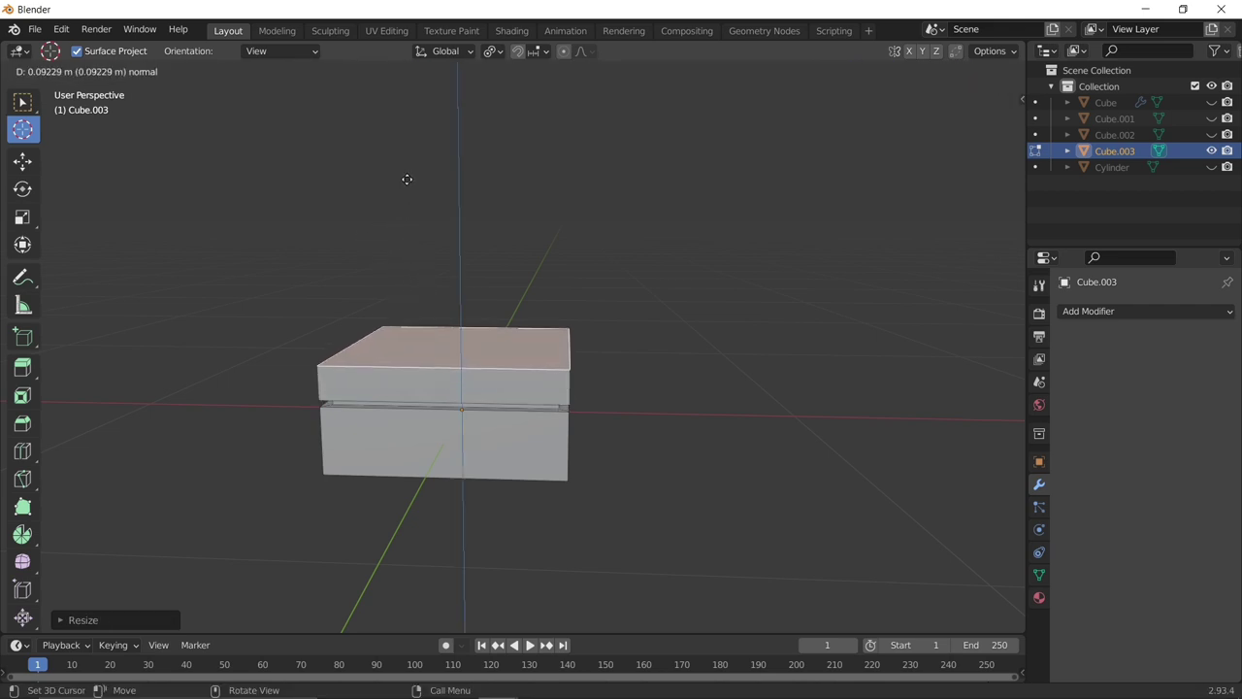
click(407, 181)
key(s)
click(403, 167)
Return to Object Mode, flatten the flared block slightly along Z and deselect it.
middle_drag(508, 222, 643, 317)
key(Tab)
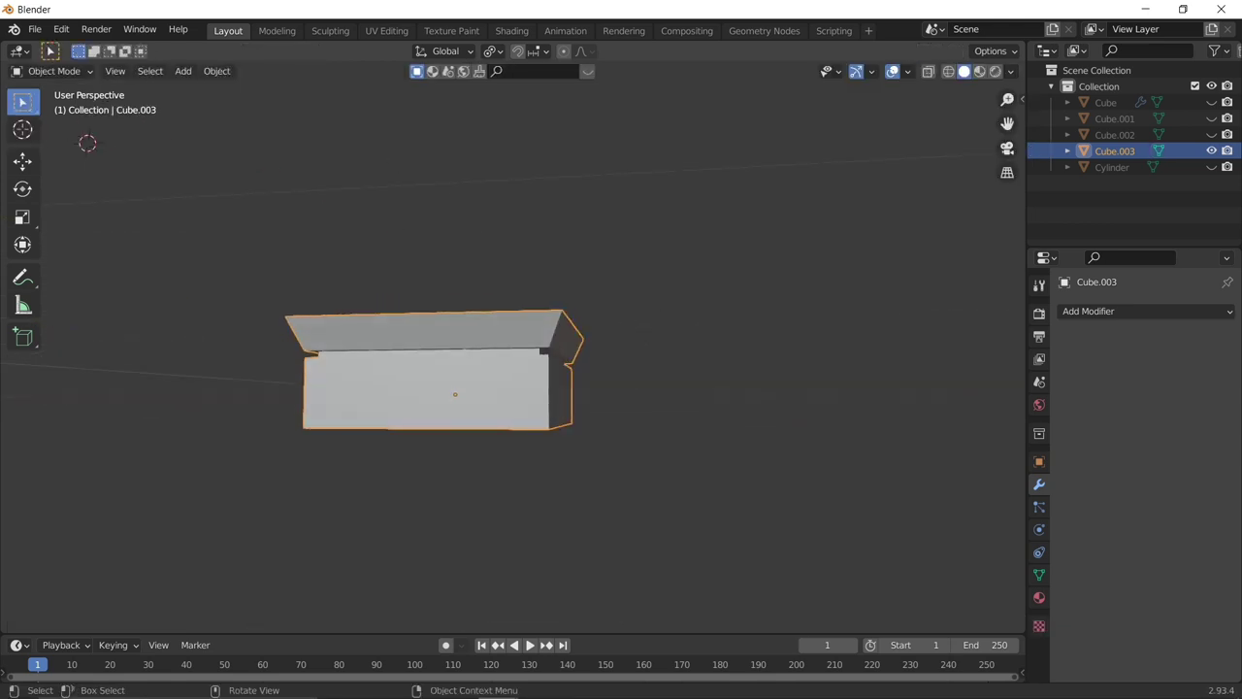
key(s)
key(z)
click(641, 340)
alt+drag(632, 396, 641, 366)
click(695, 386)
Add a cylinder and scale it down until it is slightly narrower than the flared block.
key(shift+a)
mouse_move(641, 359)
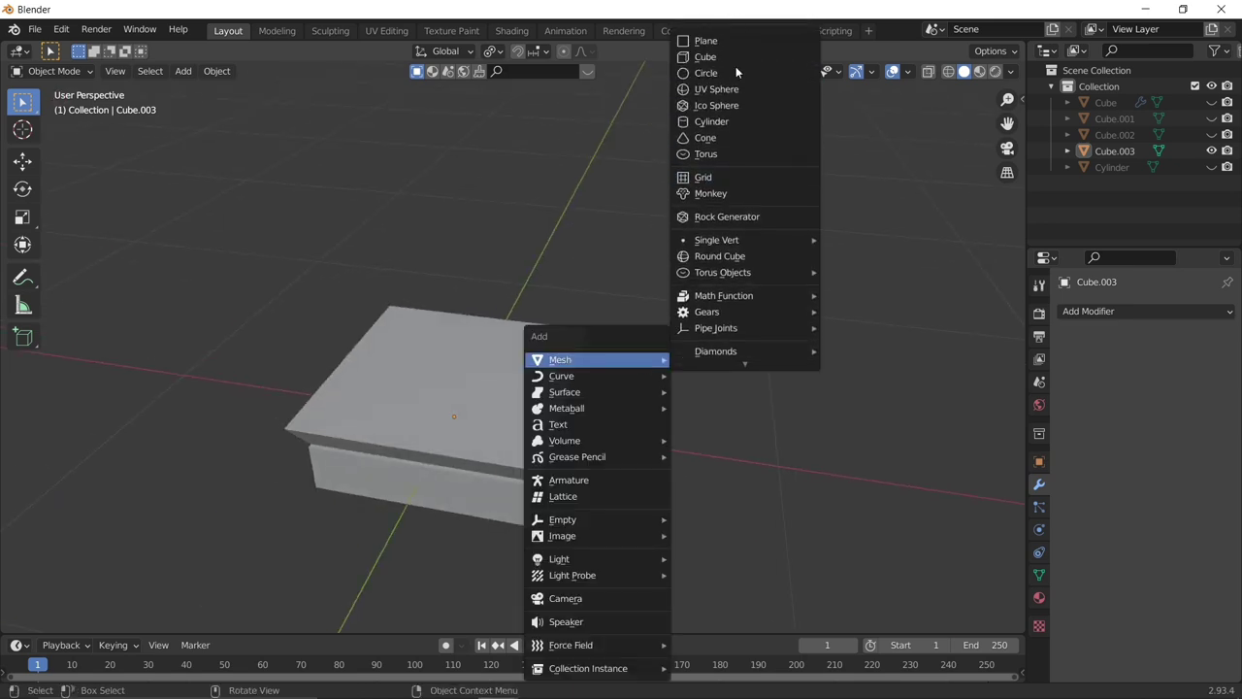
click(711, 126)
key(s)
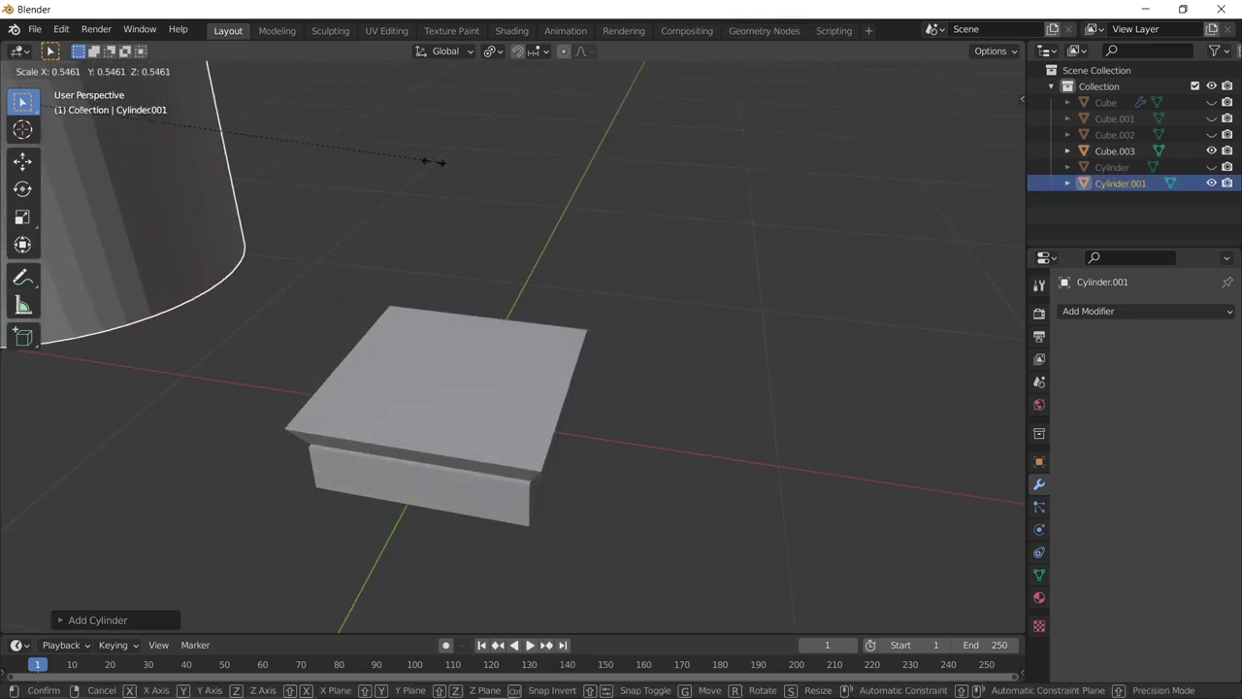
click(407, 238)
alt+drag(407, 234, 442, 225)
ctrl+alt+drag(442, 225, 443, 262)
key(s)
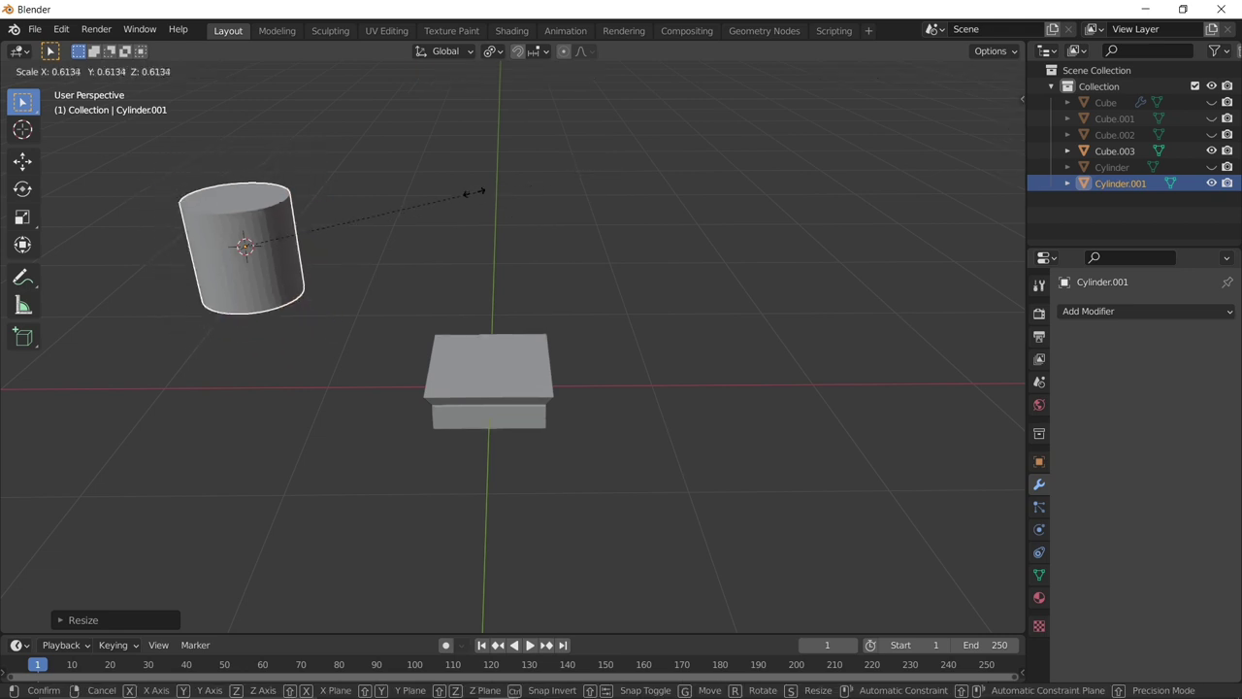
click(442, 203)
Shade the cylinder smooth and enable Auto Smooth at 30°.
right_click(266, 235)
click(266, 235)
click(1038, 574)
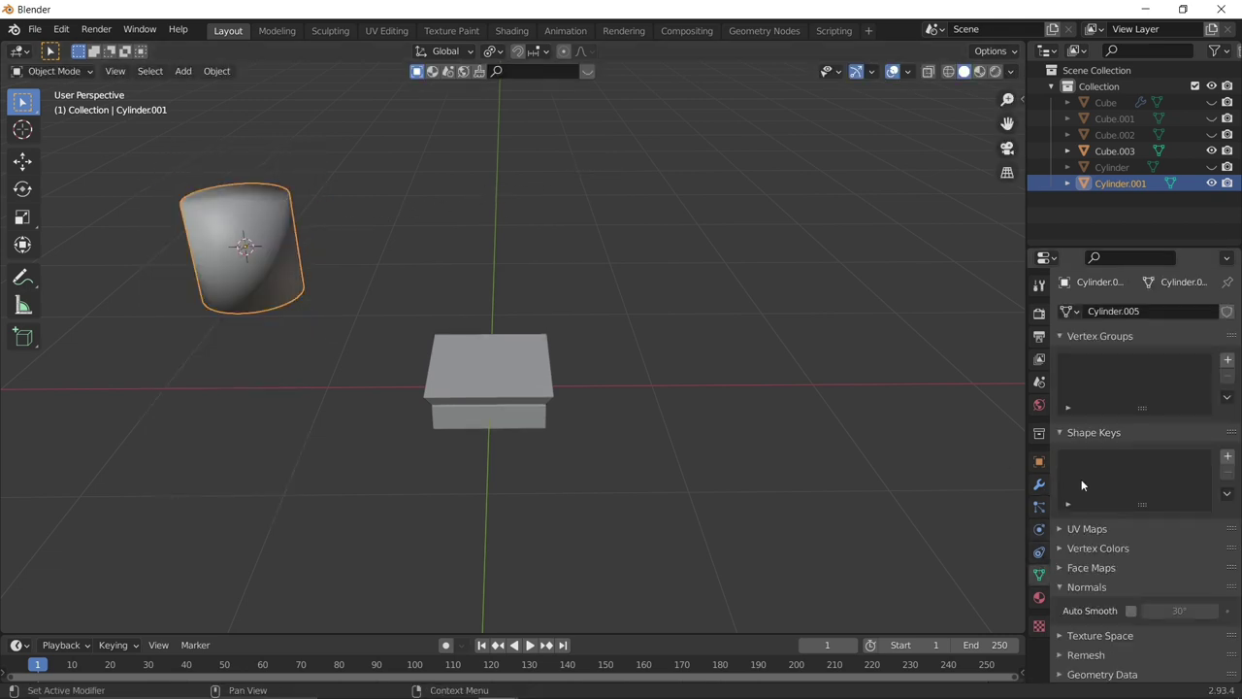
click(1091, 609)
In front view, move the cylinder along X and down along Z so it rests on top of the flared block.
key(KP_1)
key(g)
key(x)
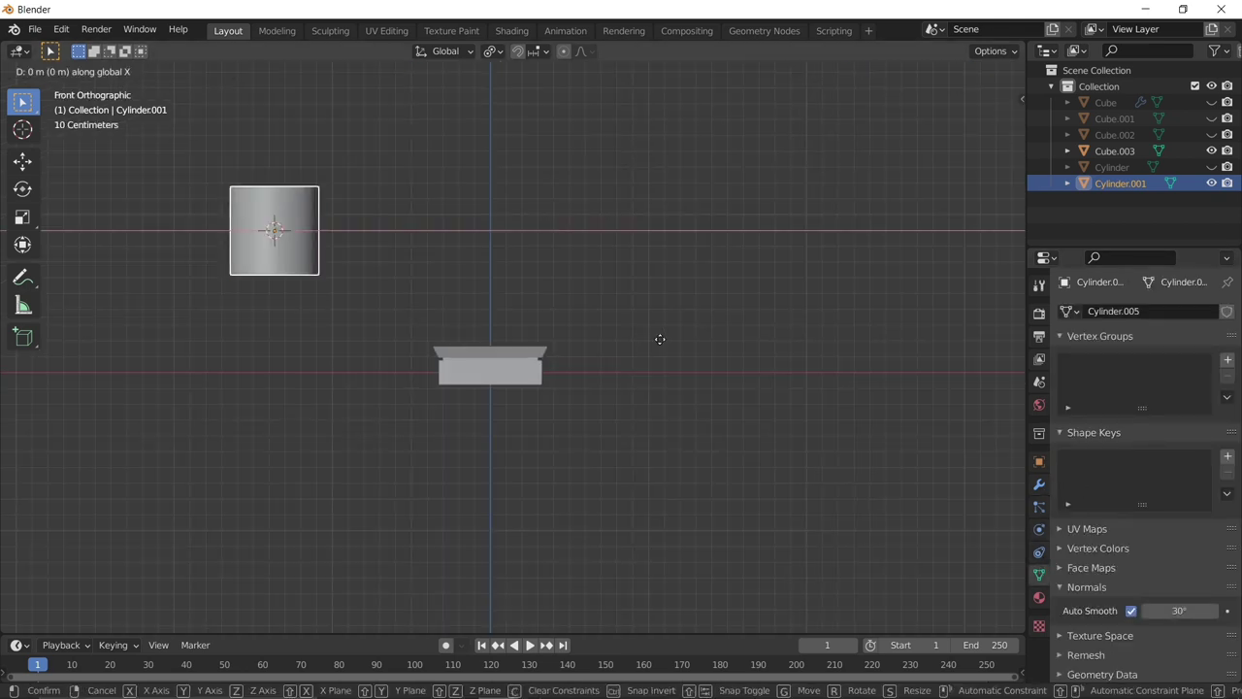
click(840, 333)
key(g)
key(z)
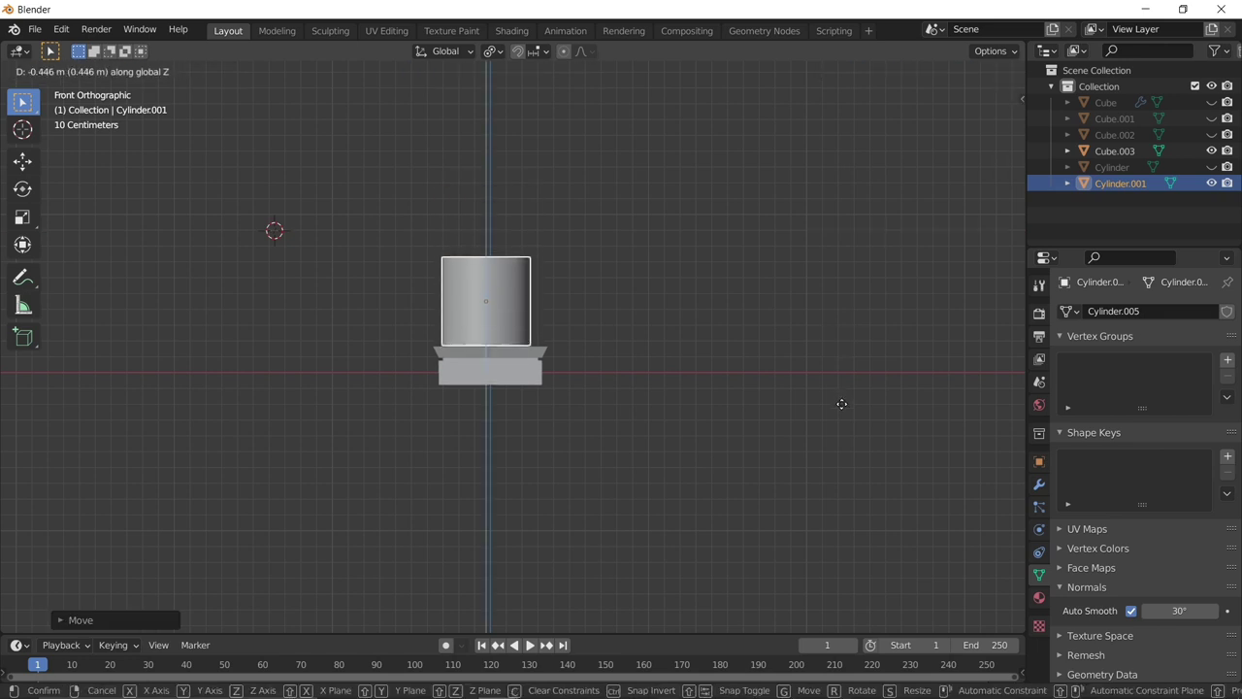
click(842, 404)
Adjust the cylinder's position along Y and X so it sits centred over the flared block.
alt+middle_drag(841, 404, 813, 384)
key(g)
key(x)
key(y)
click(644, 321)
key(Tab)
click(459, 277)
alt+middle_drag(459, 278, 508, 330)
key(Tab)
key(g)
key(x)
click(507, 309)
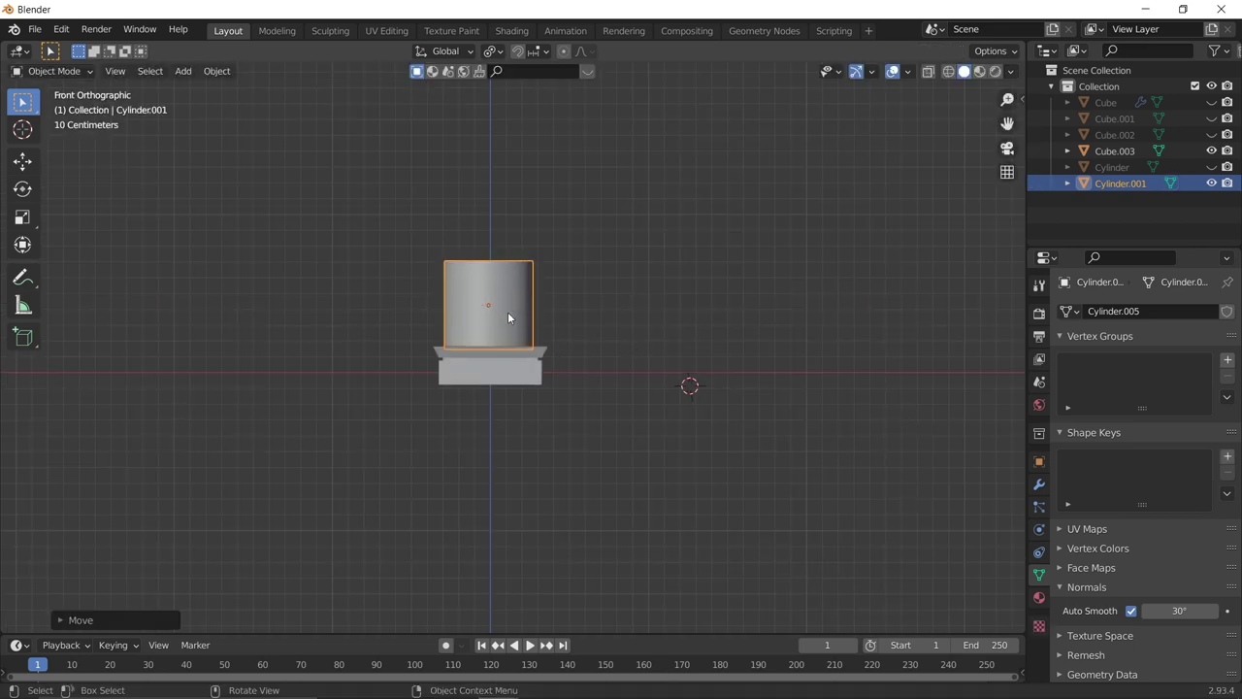
Select the flared block together with the cylinder and move both along negative X, away from the world origin.
shift+click(505, 358)
key(g)
key(x)
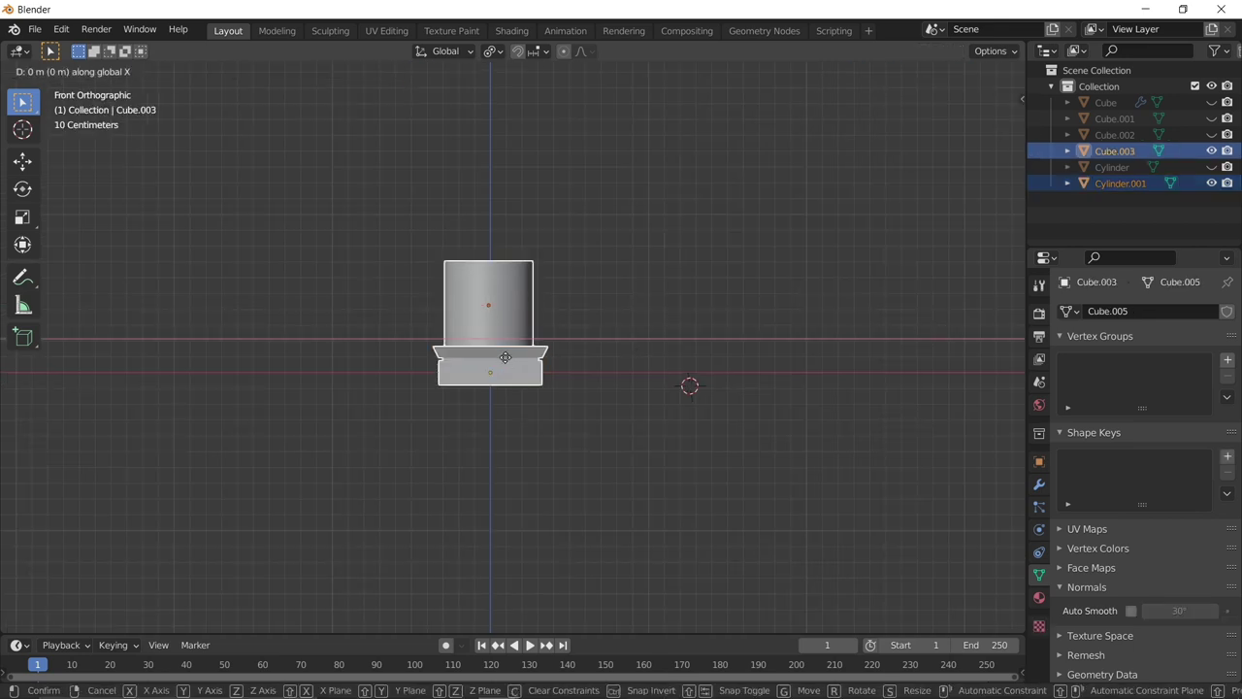
click(323, 351)
middle_drag(324, 352, 695, 493)
middle_drag(595, 344, 553, 284)
Add a Mirror modifier on the X axis to the flared block, undoing the mistakenly added Mask modifier.
click(373, 329)
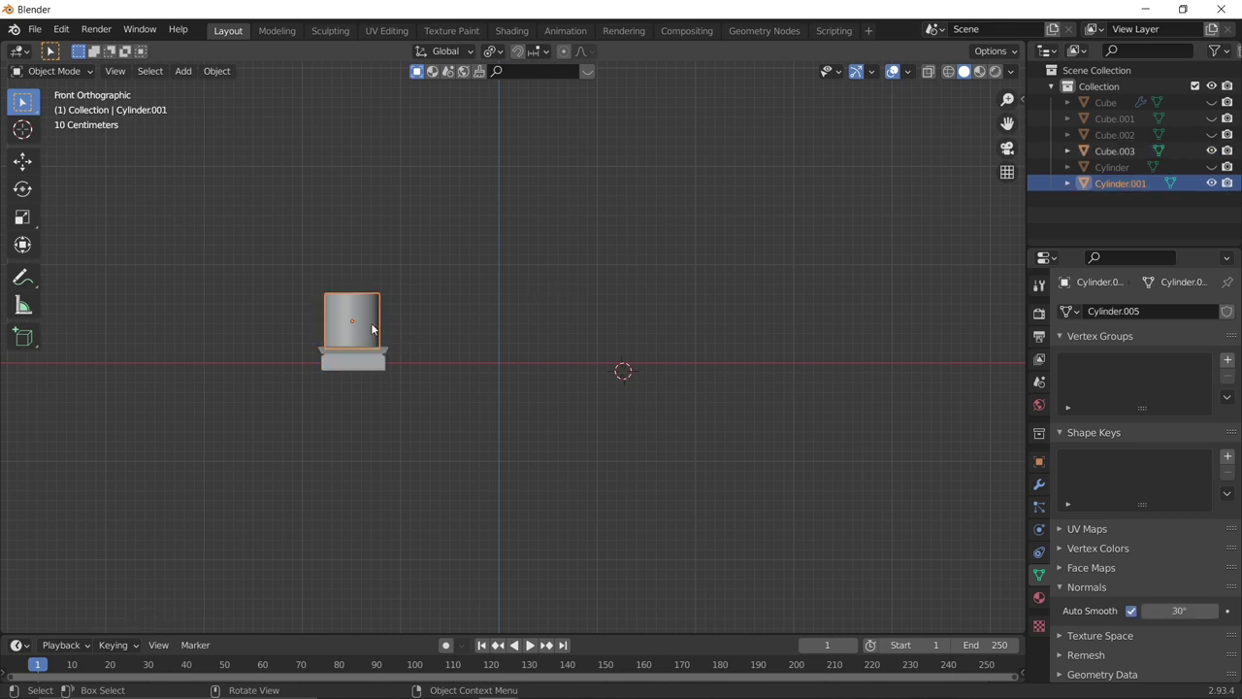
click(363, 358)
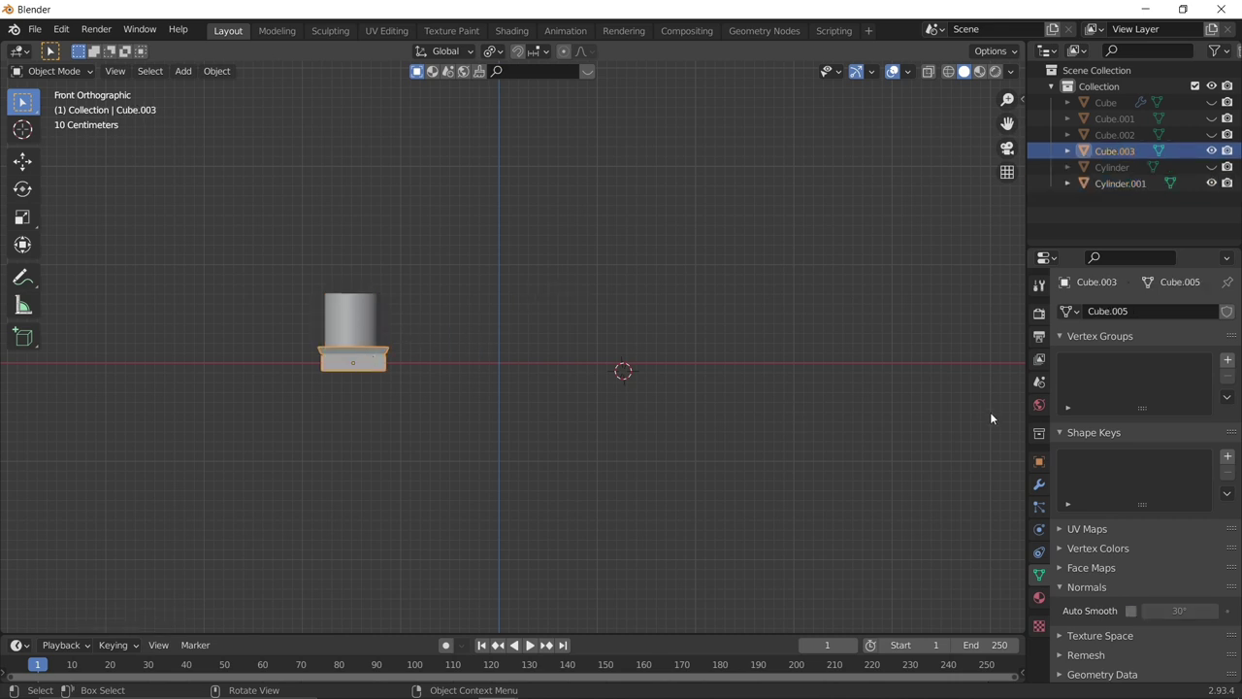
click(1039, 486)
click(1120, 311)
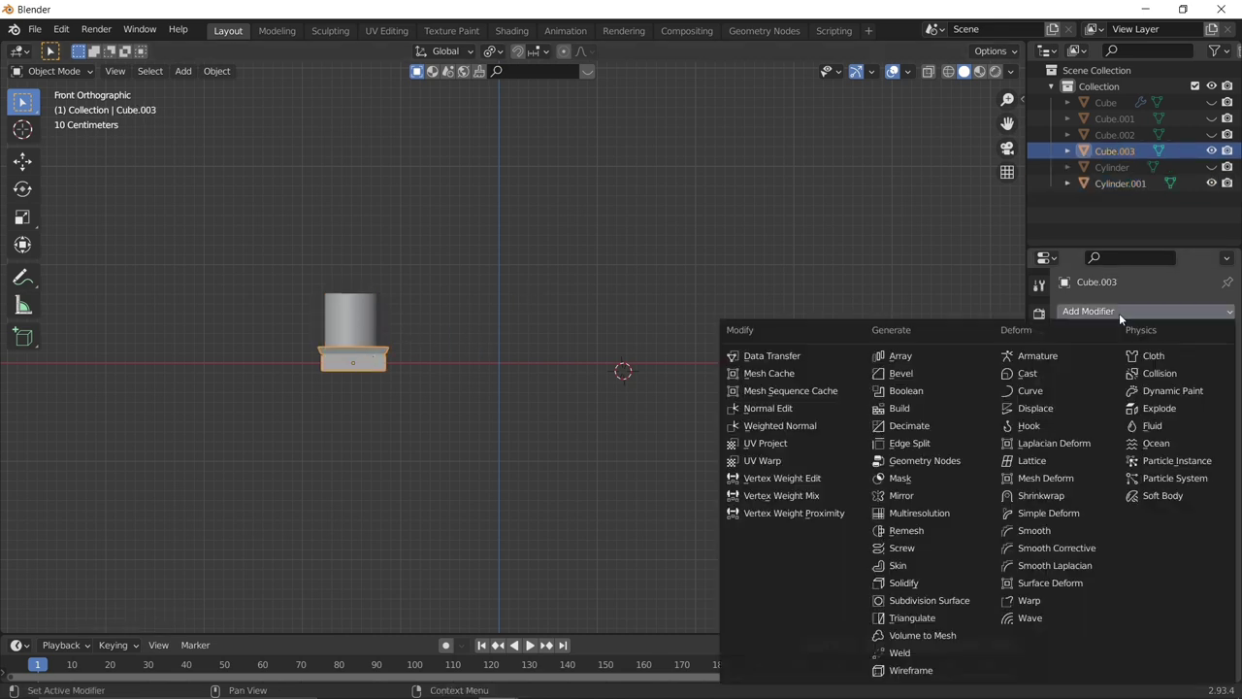
click(908, 486)
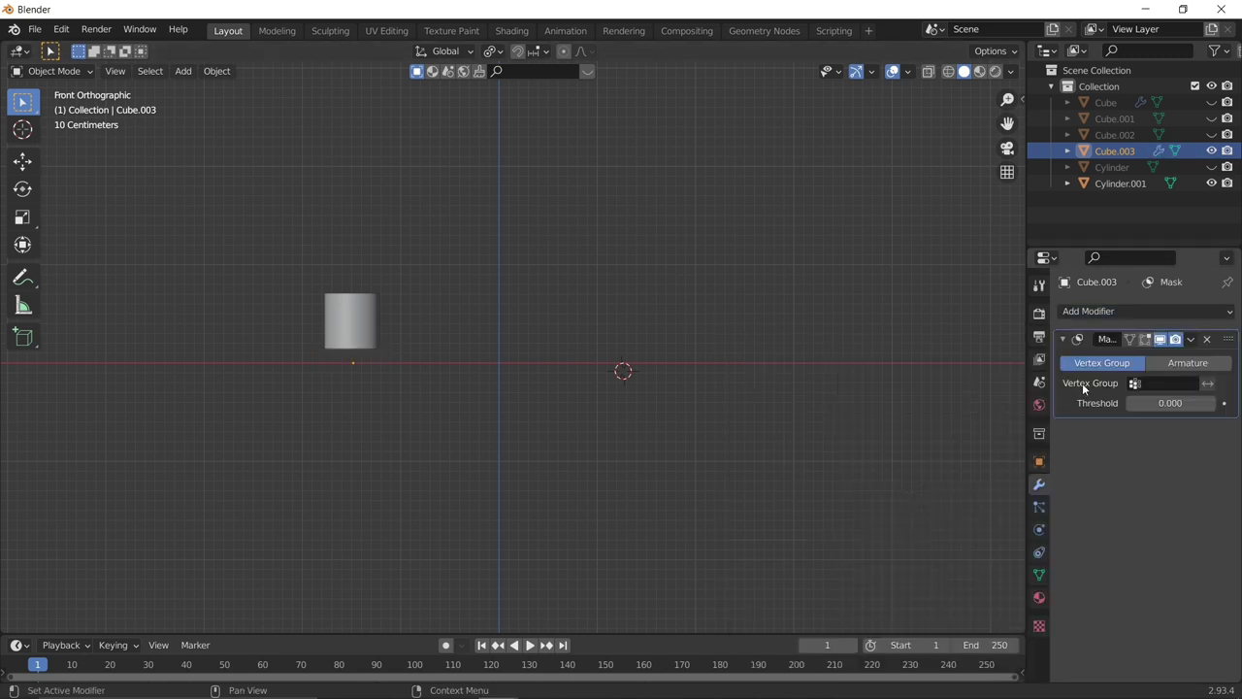
key(ctrl+z)
click(1125, 312)
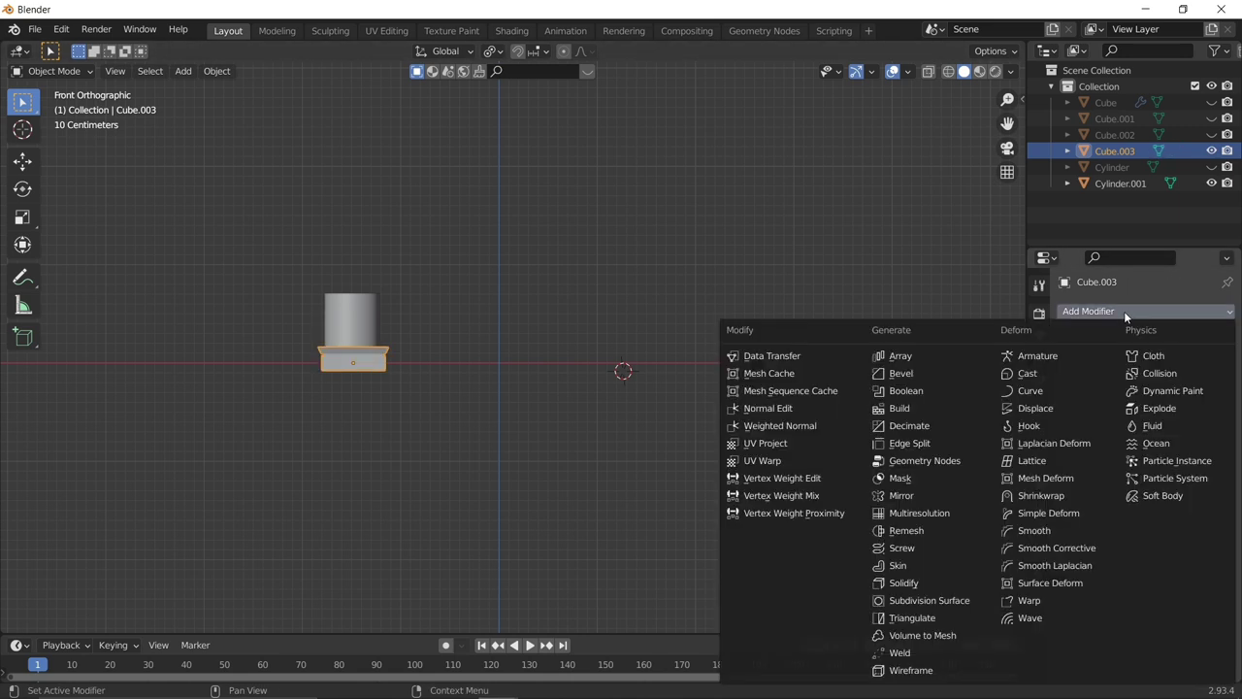
click(908, 496)
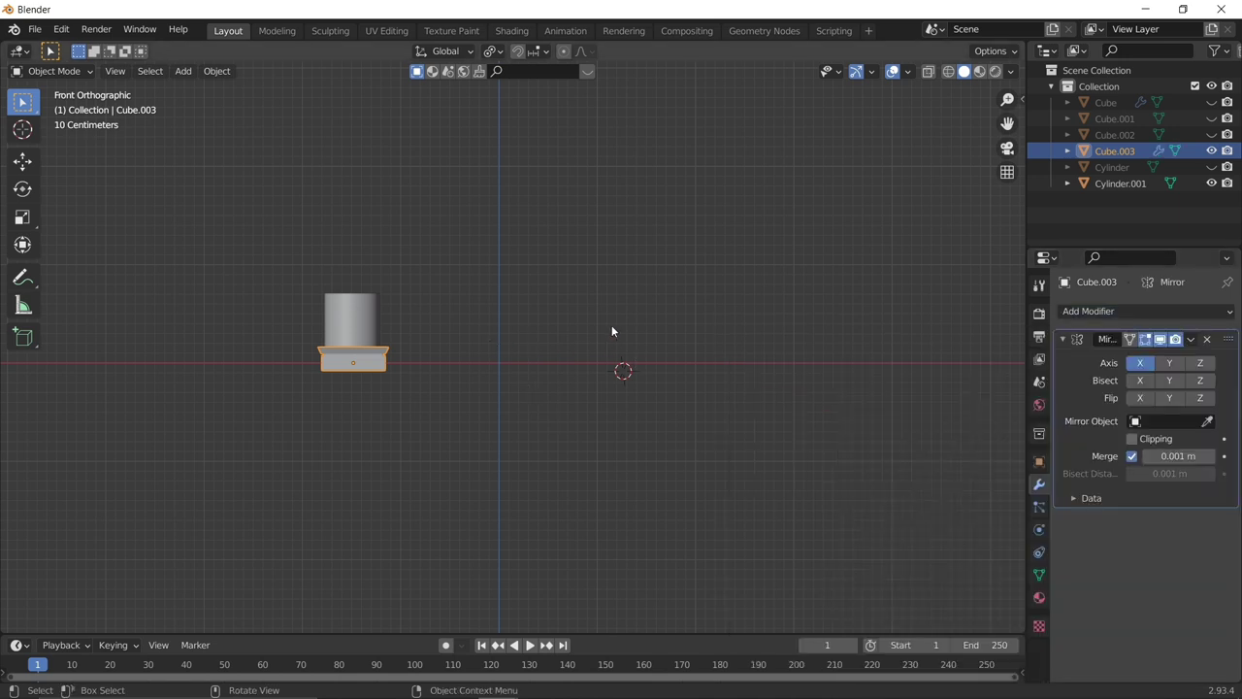
Snap the 3D cursor to the world origin.
key(shift+s)
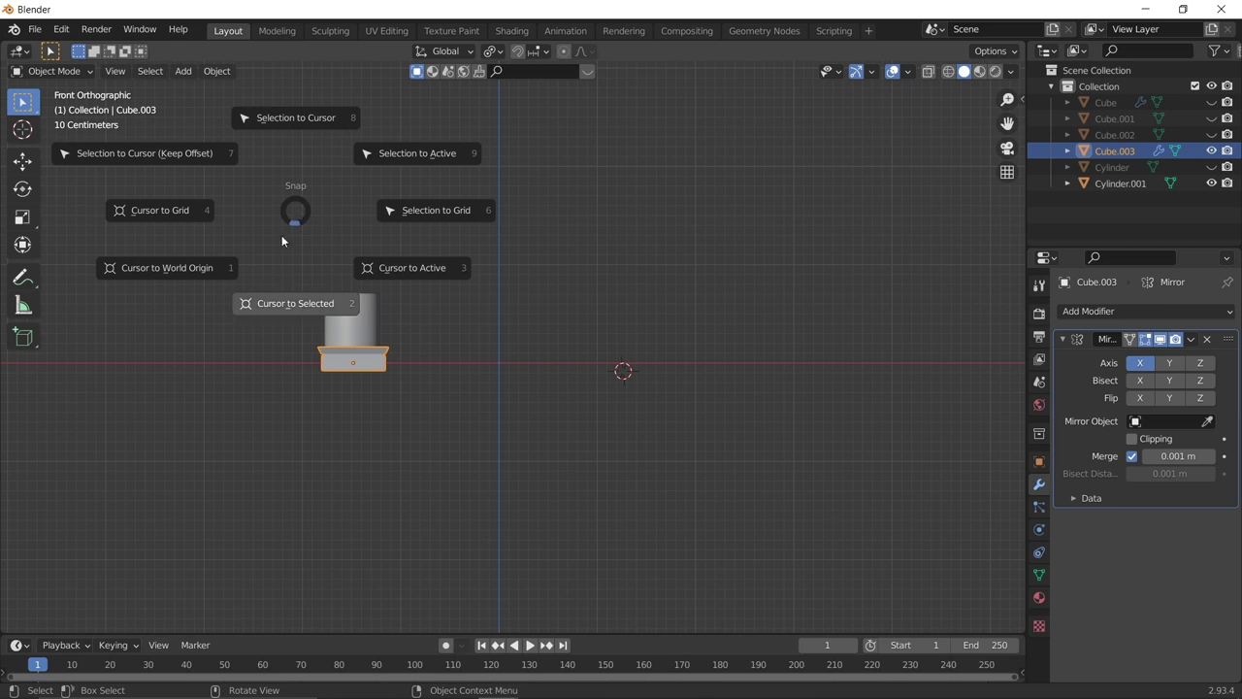
click(179, 273)
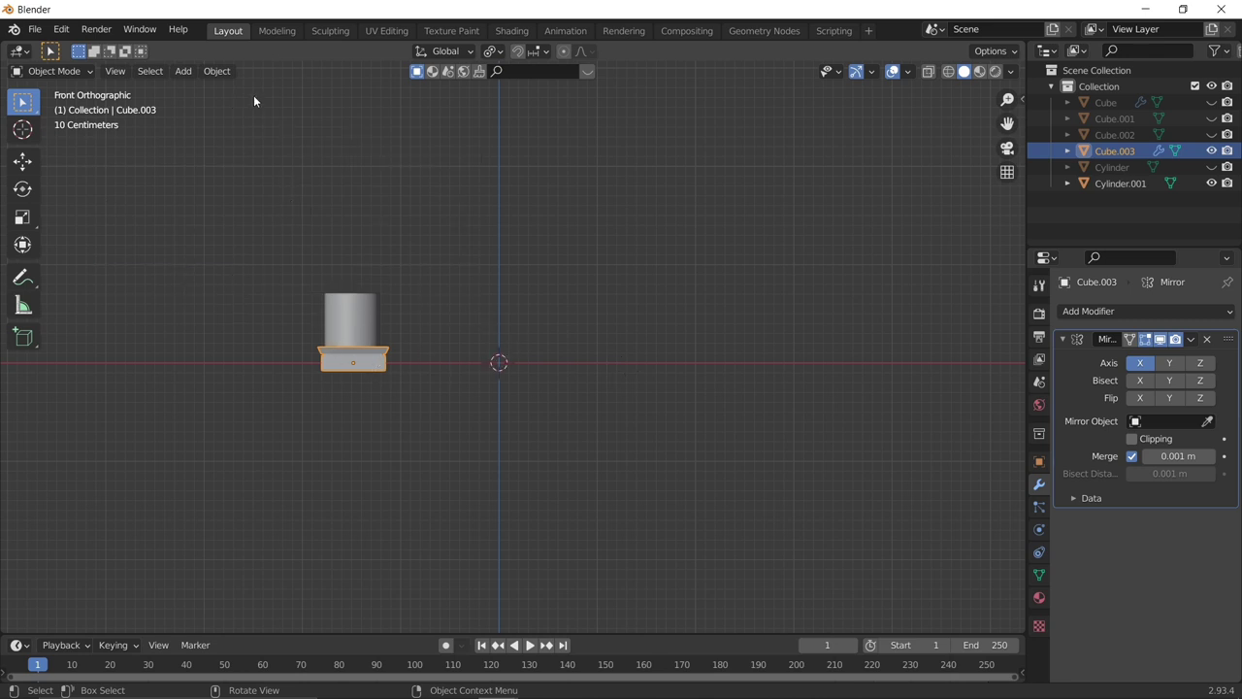
Set the flared block's origin to the 3D cursor at the world origin so it mirrors across the centre.
click(225, 71)
mouse_move(273, 109)
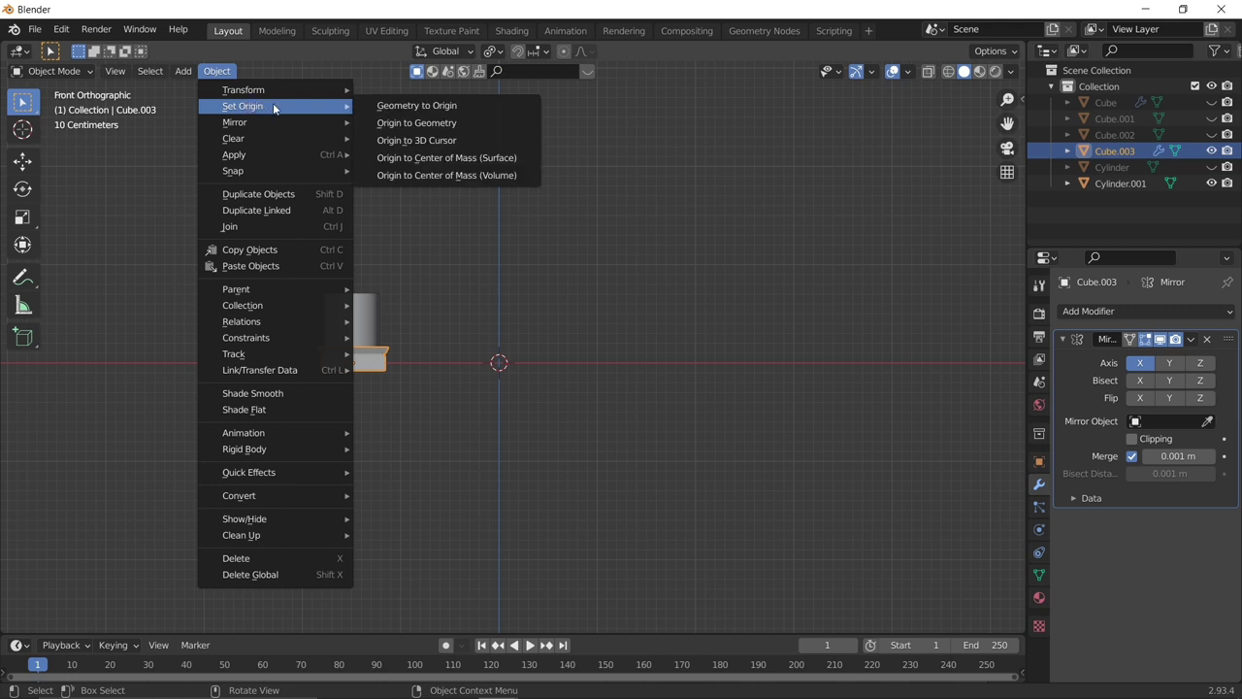
click(406, 141)
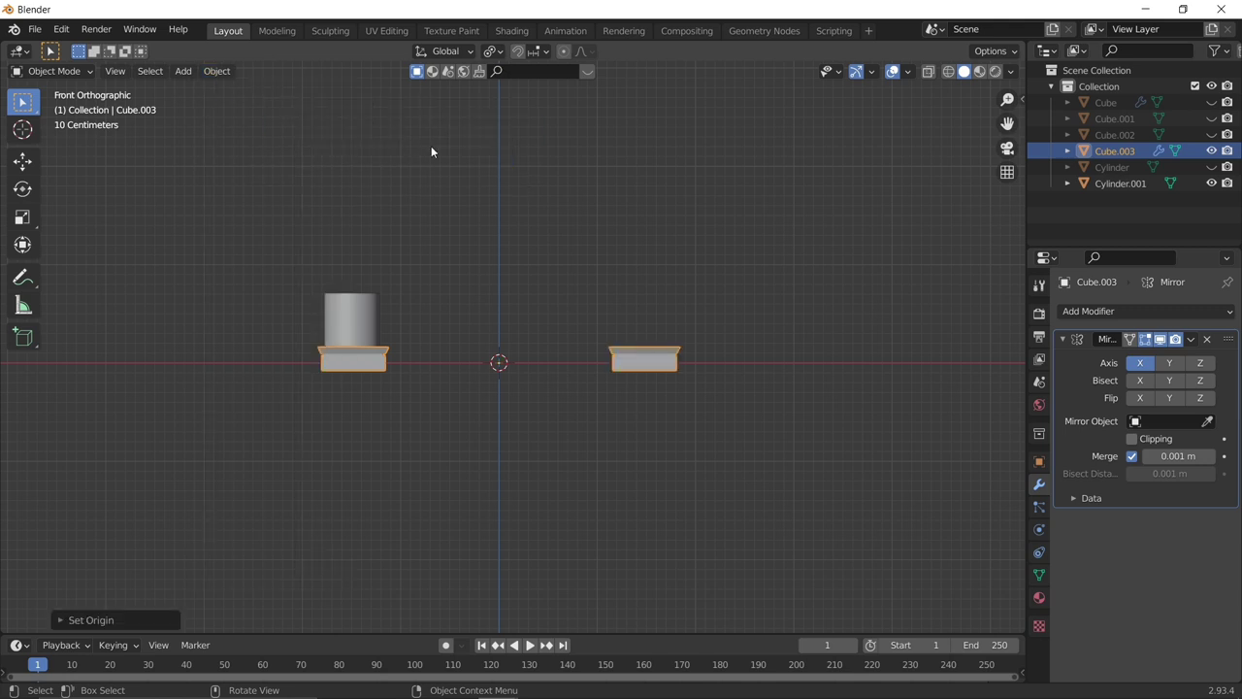
Set the cylinder's origin to the 3D cursor and add a Mirror modifier on the X axis to it.
click(355, 309)
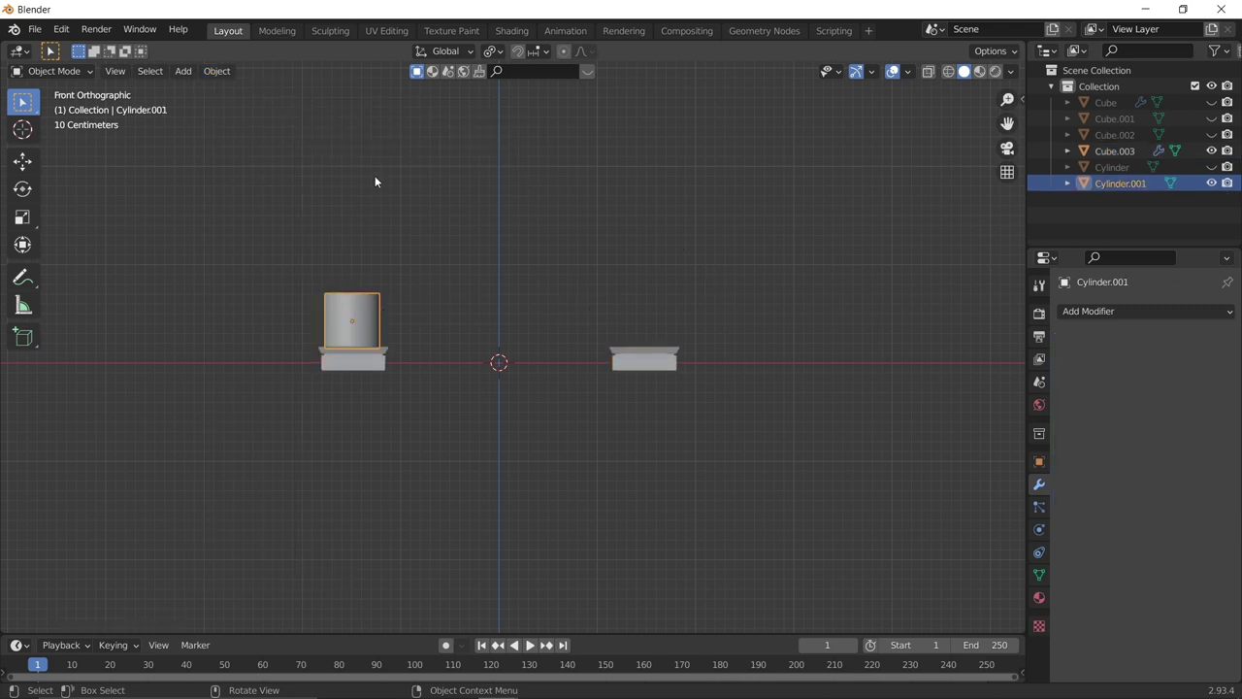
click(222, 71)
mouse_move(257, 105)
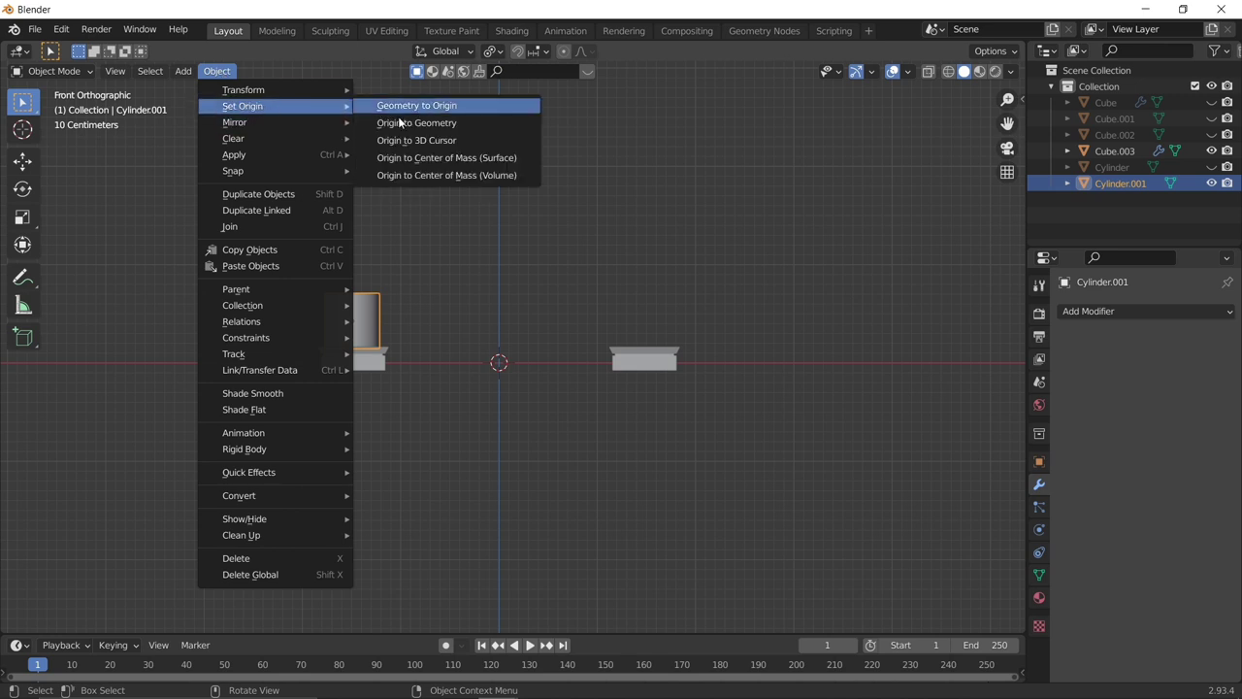
click(409, 122)
click(219, 70)
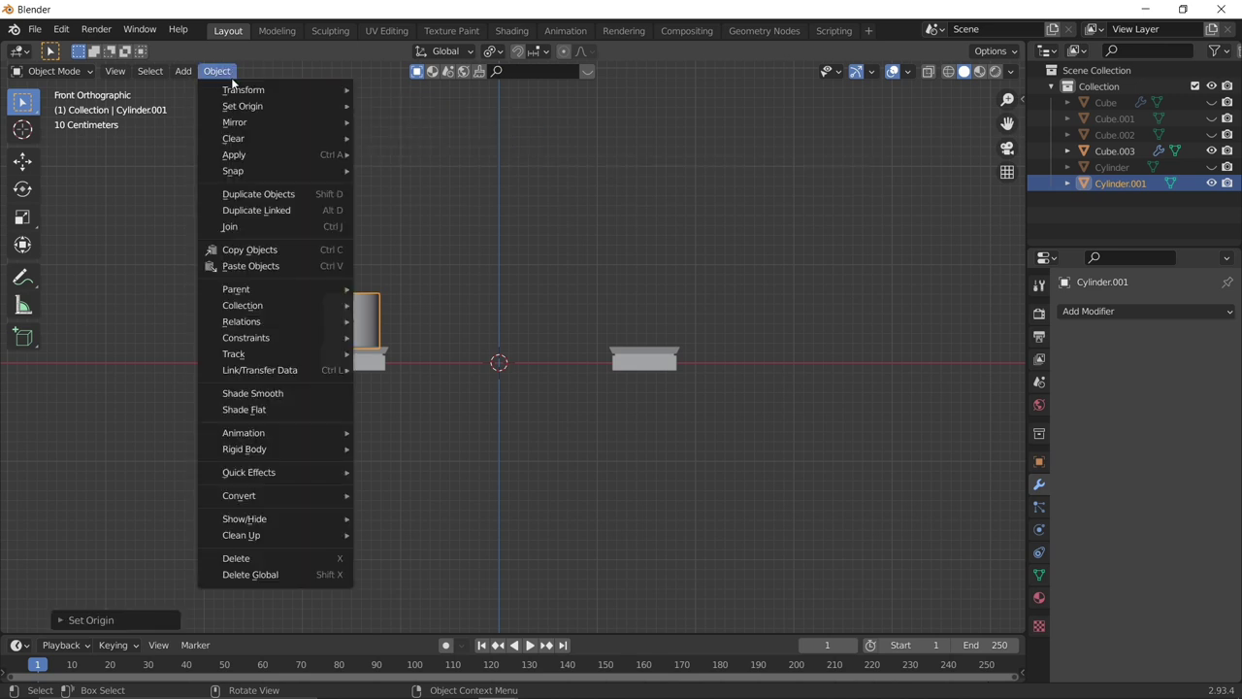
click(407, 141)
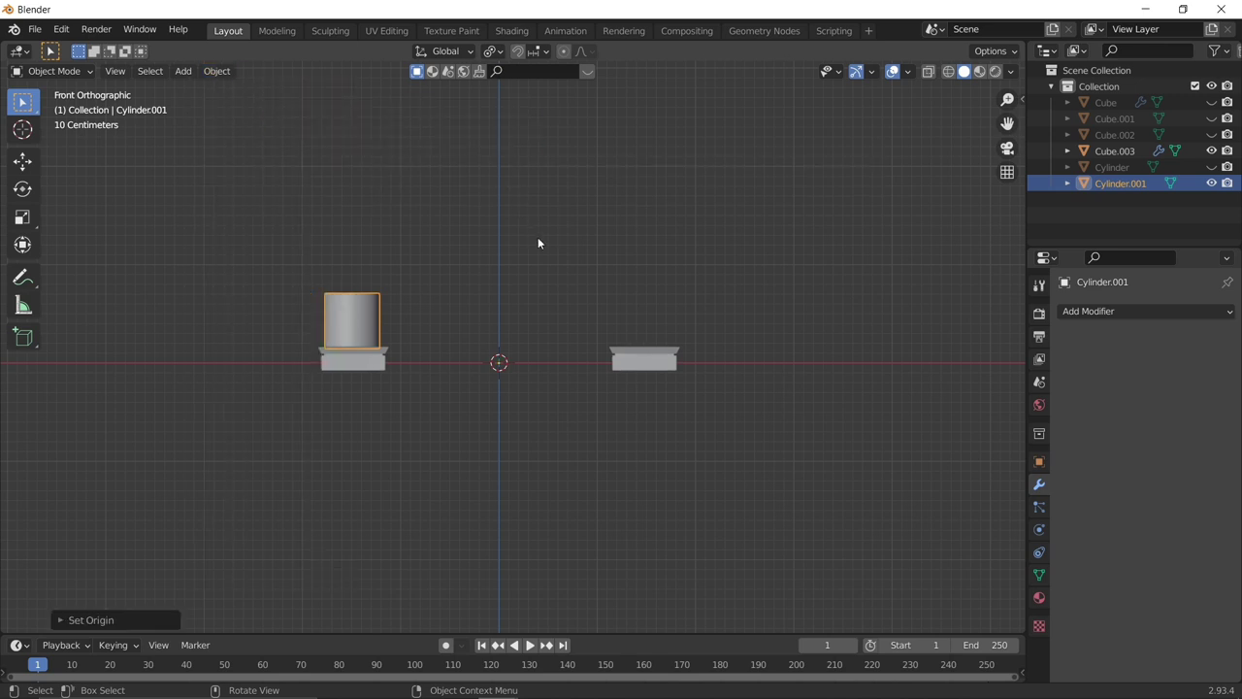
click(1110, 310)
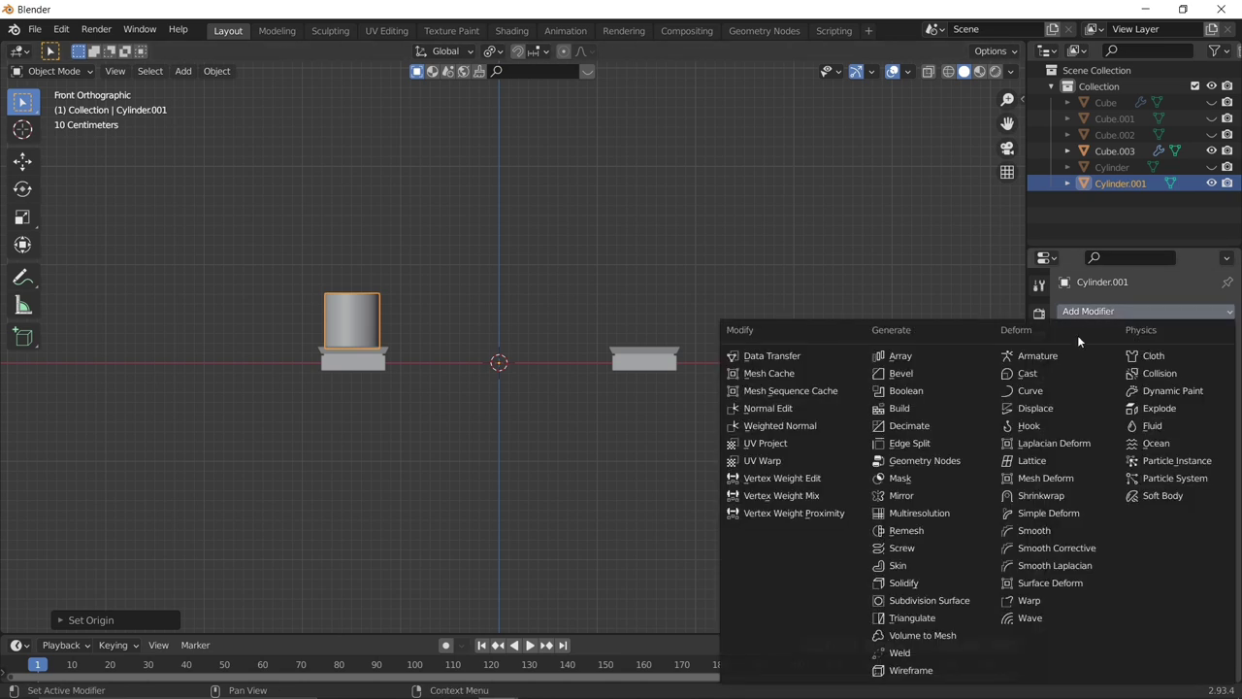
click(920, 496)
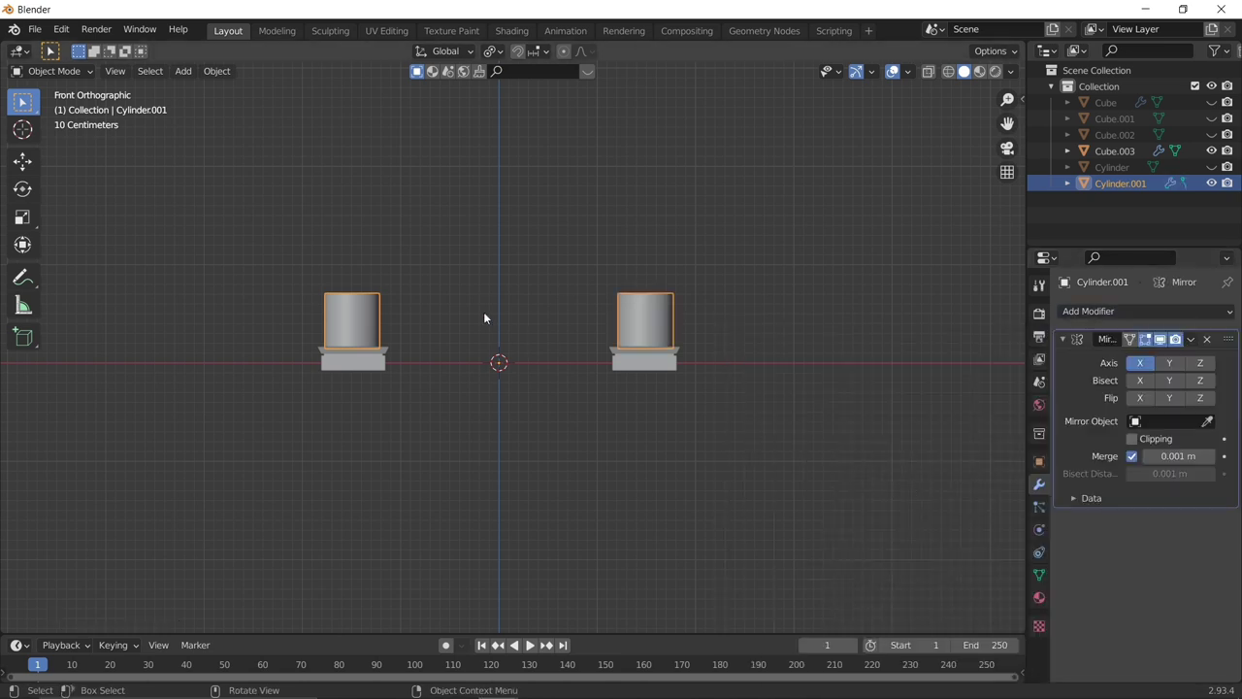
Open the cylinder's mesh for editing in front orthographic view and activate the Spin tool on the Y axis.
key(Tab)
middle_drag(511, 336, 507, 369)
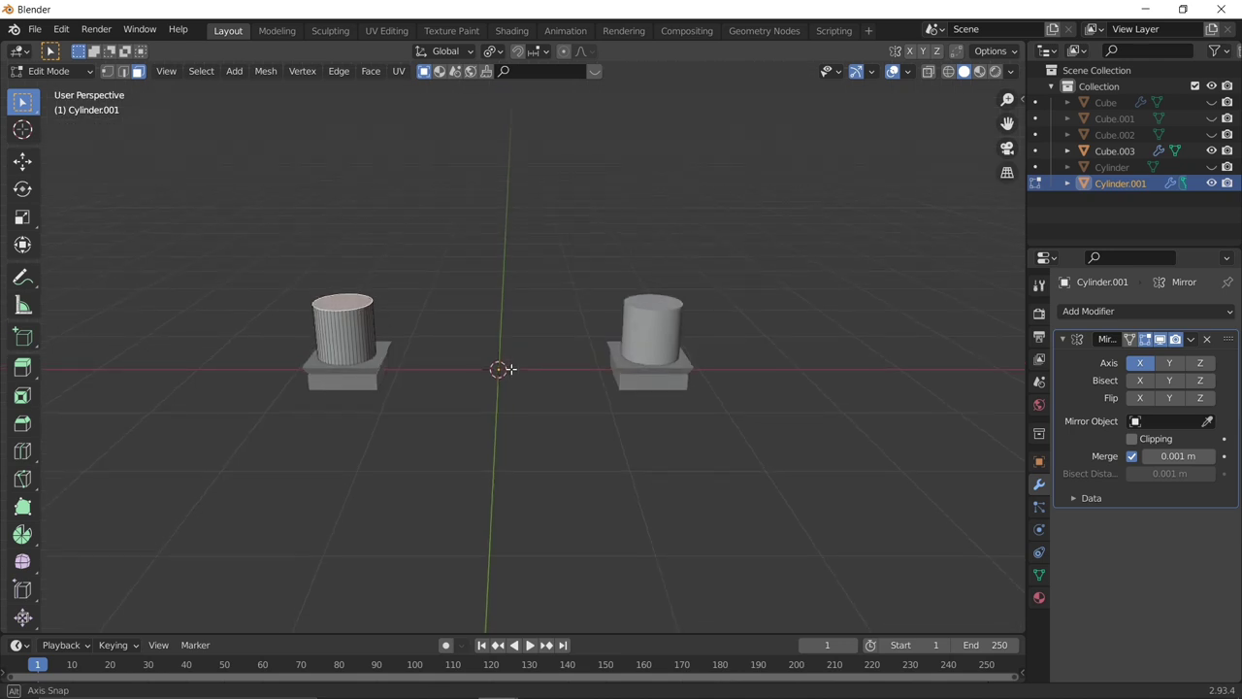
key(KP_1)
scroll(536, 294, up, 2)
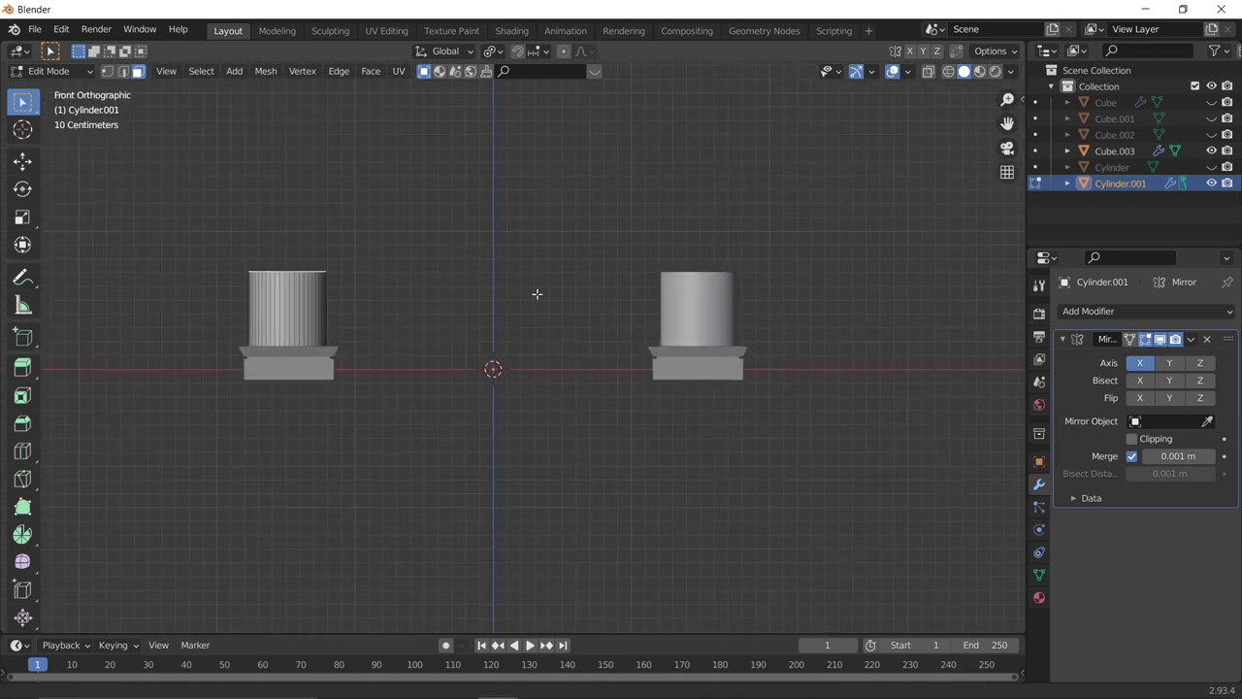
click(23, 544)
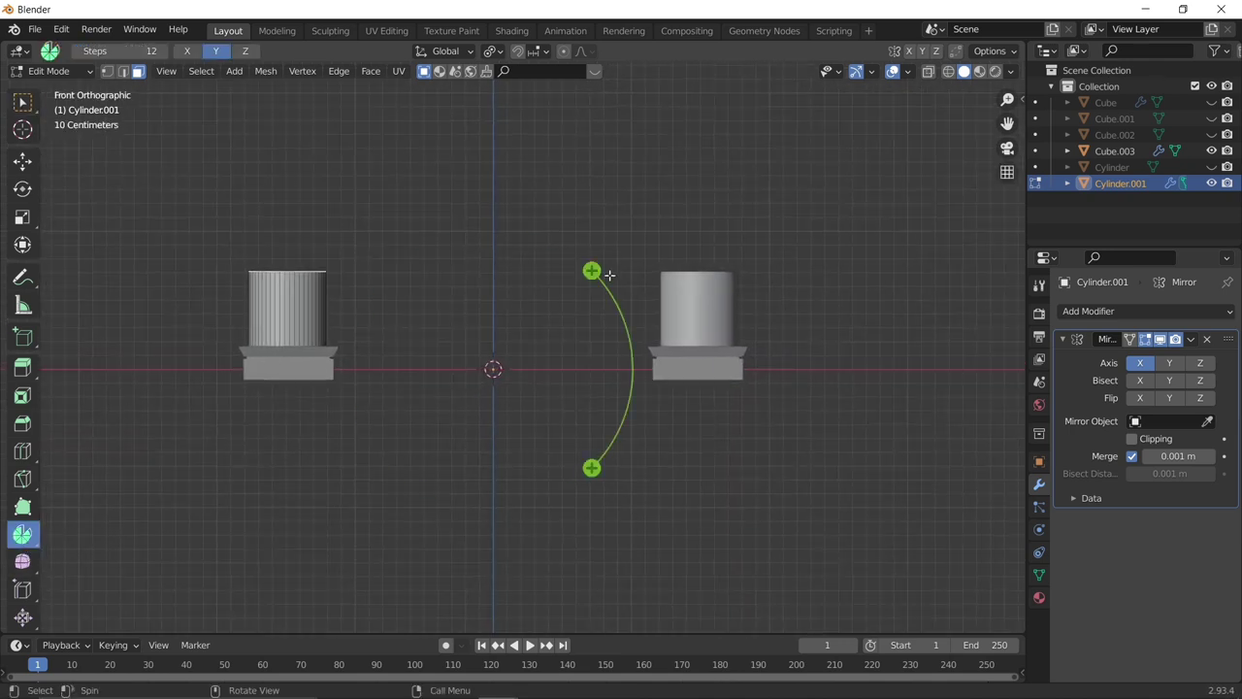
Try spinning the cylinder's top face around the world origin, undo it and return to the front view.
drag(608, 275, 643, 429)
middle_drag(845, 341, 697, 325)
key(ctrl+z)
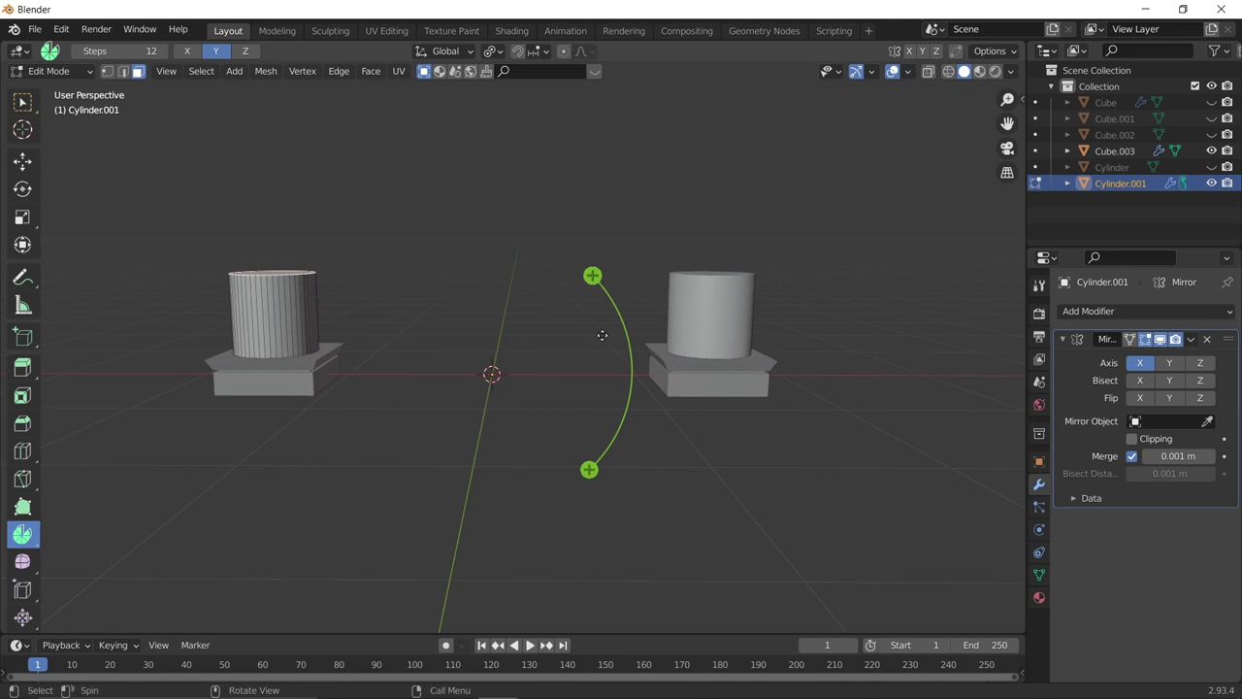
key(KP_1)
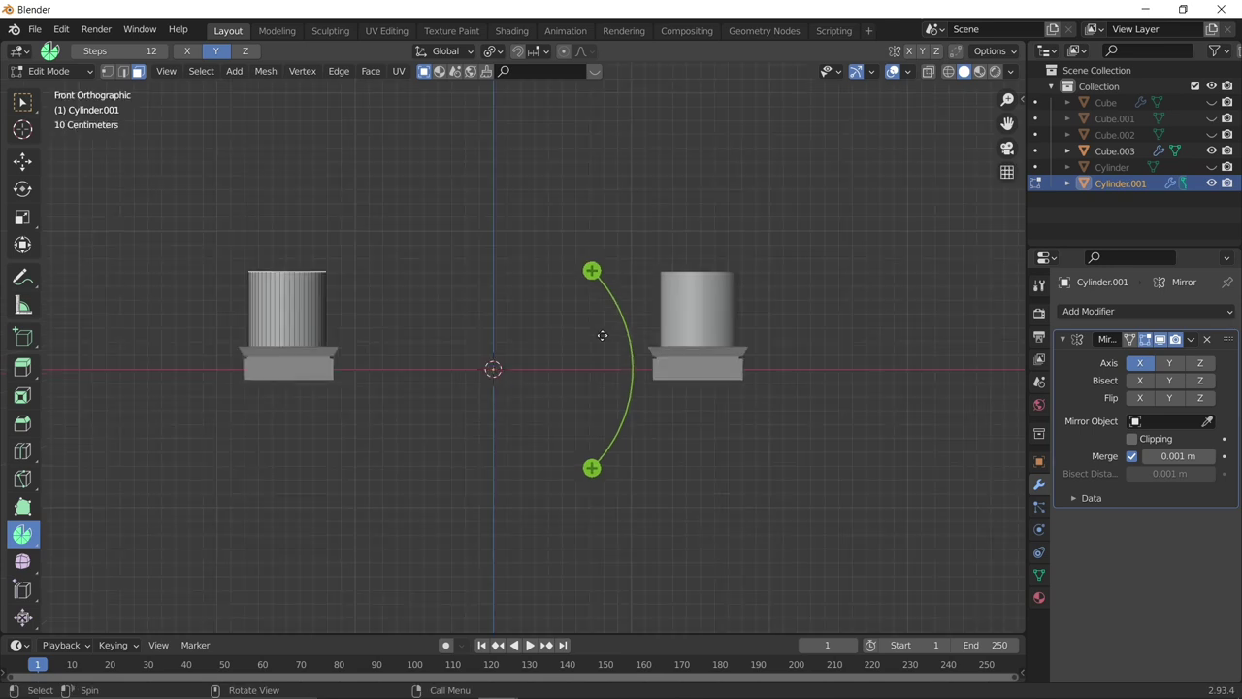
Try spinning the top face around a 3D cursor placed on the Z axis well above the cylinders, and undo the spin.
shift+right_click(495, 192)
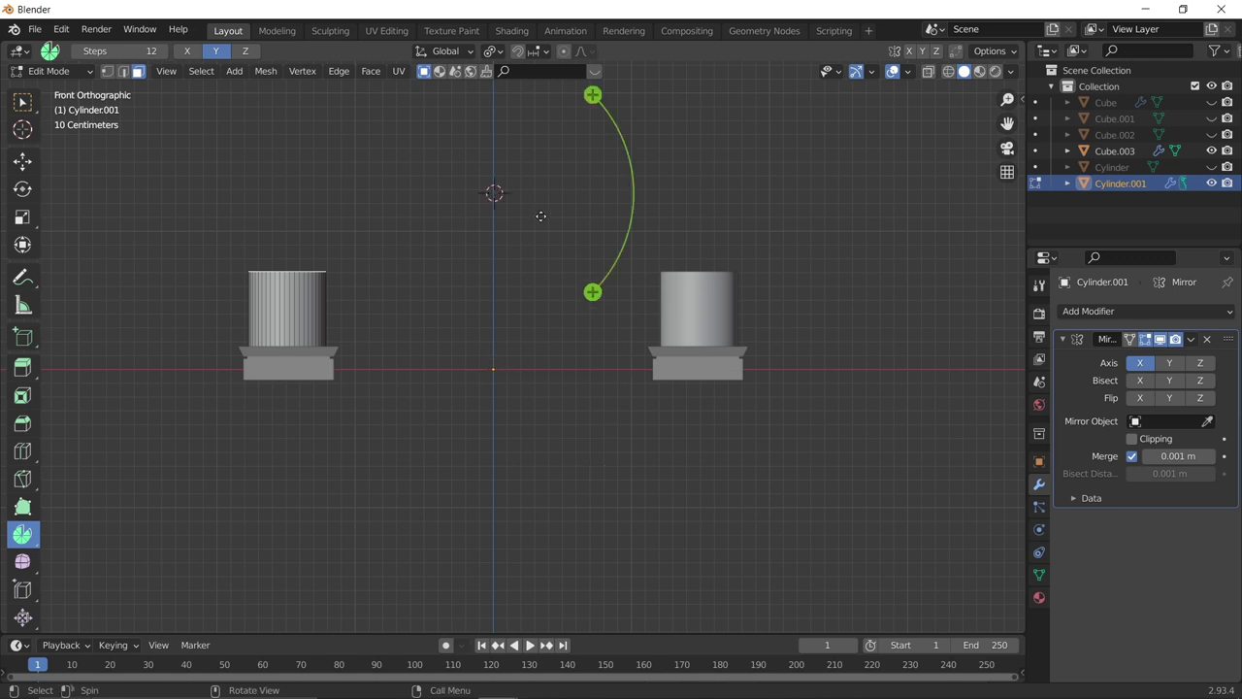
drag(592, 95, 624, 273)
scroll(679, 228, down, 2)
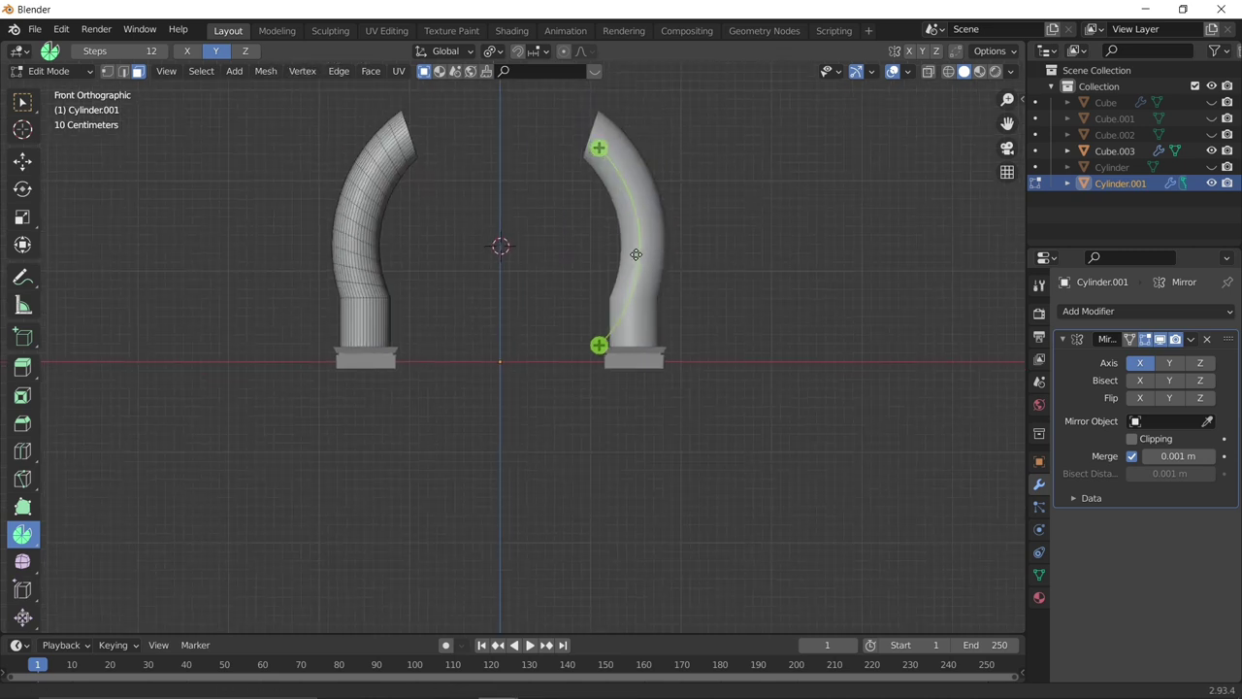
shift+middle_drag(636, 254, 640, 241)
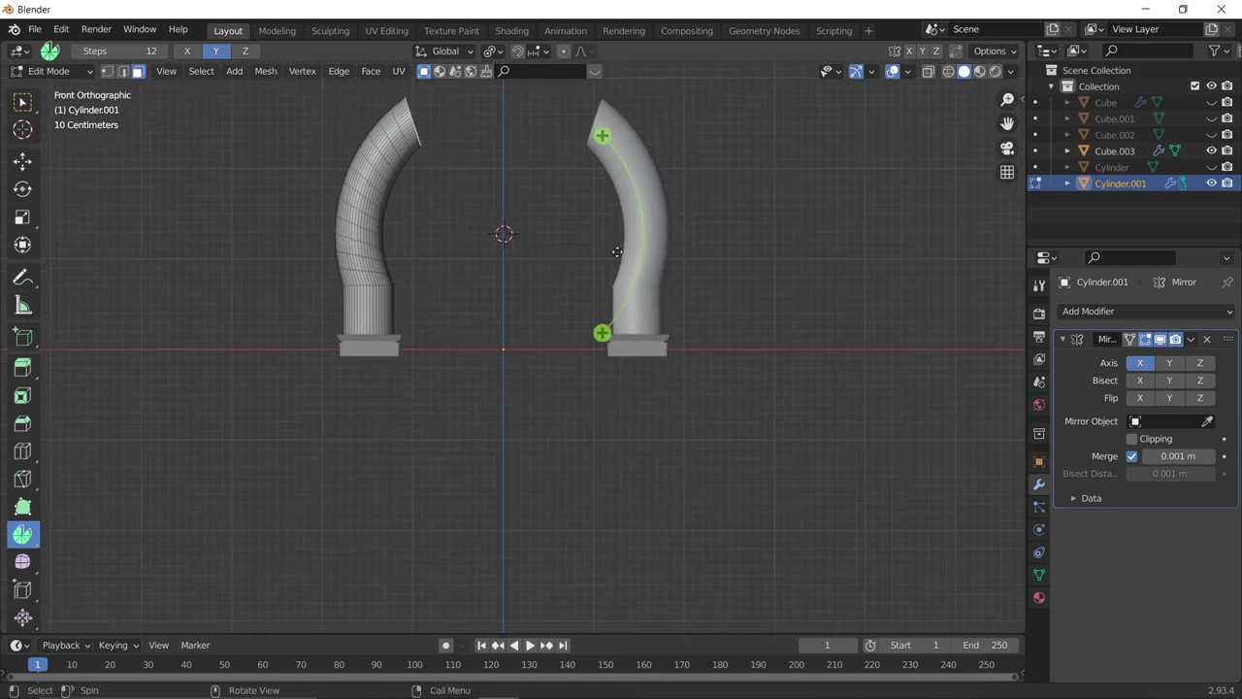
key(ctrl+z)
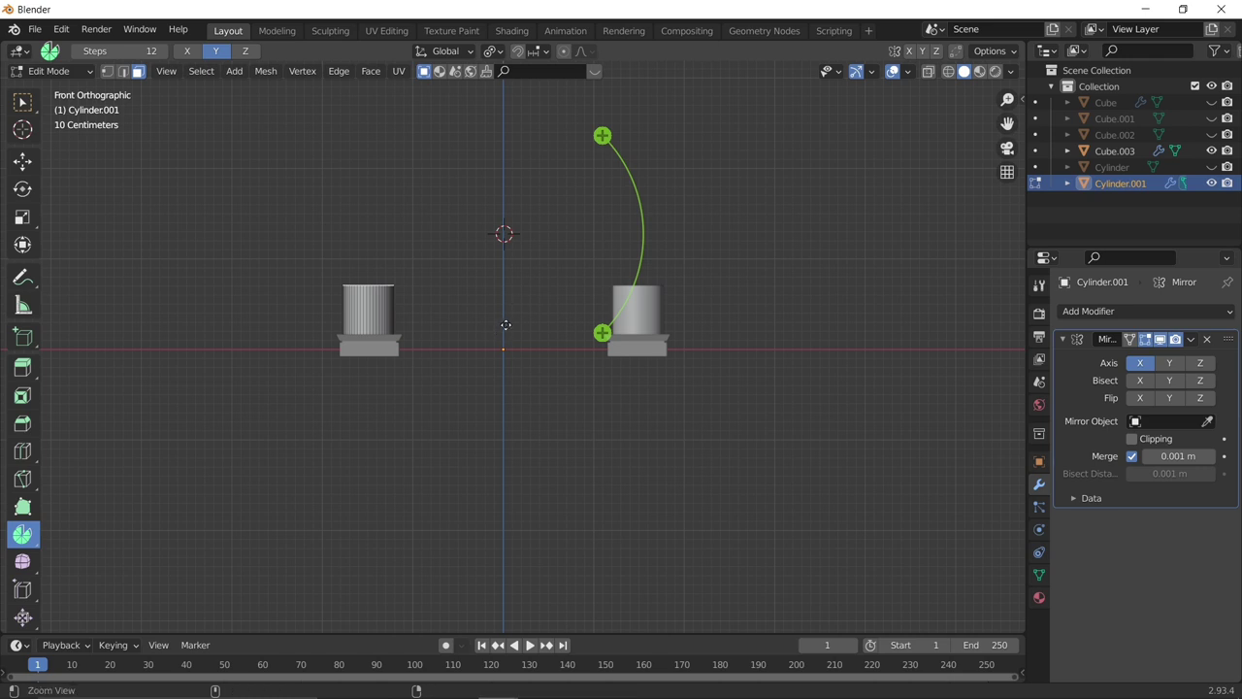
Place the 3D cursor on the Z axis level with the cylinder tops and spin the top face up to the centre line as a half arch.
ctrl+middle_drag(533, 317, 510, 268)
shift+right_click(500, 257)
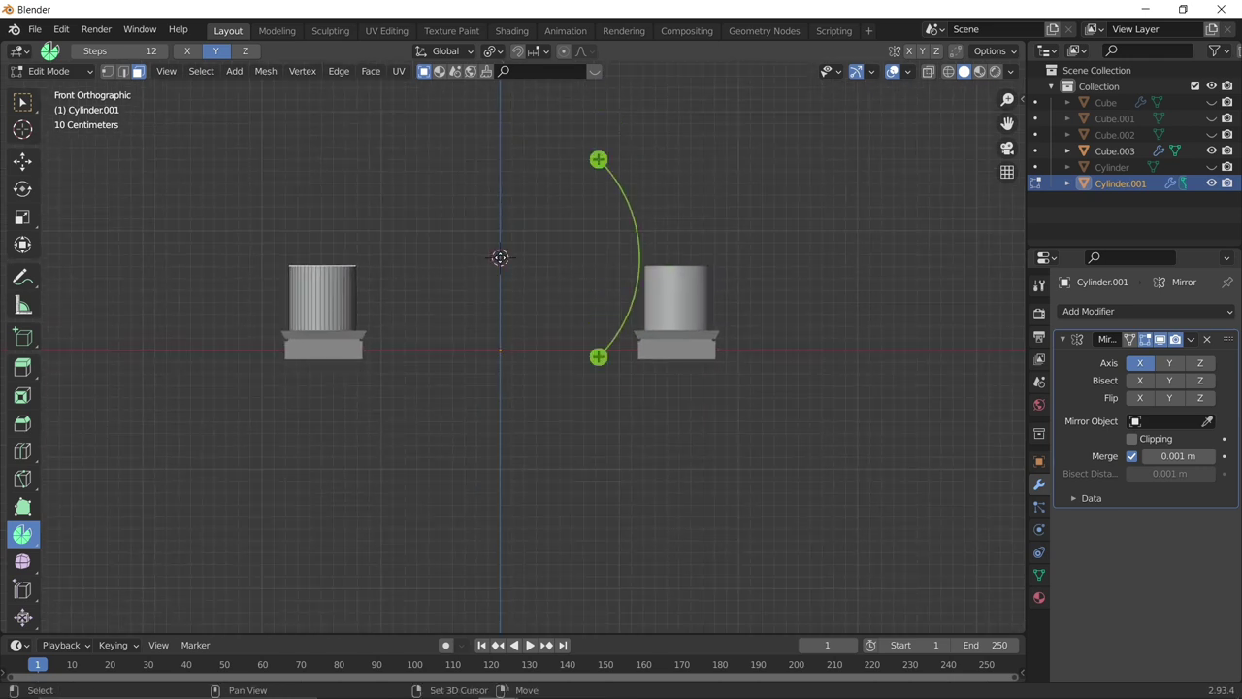
shift+right_click(496, 117)
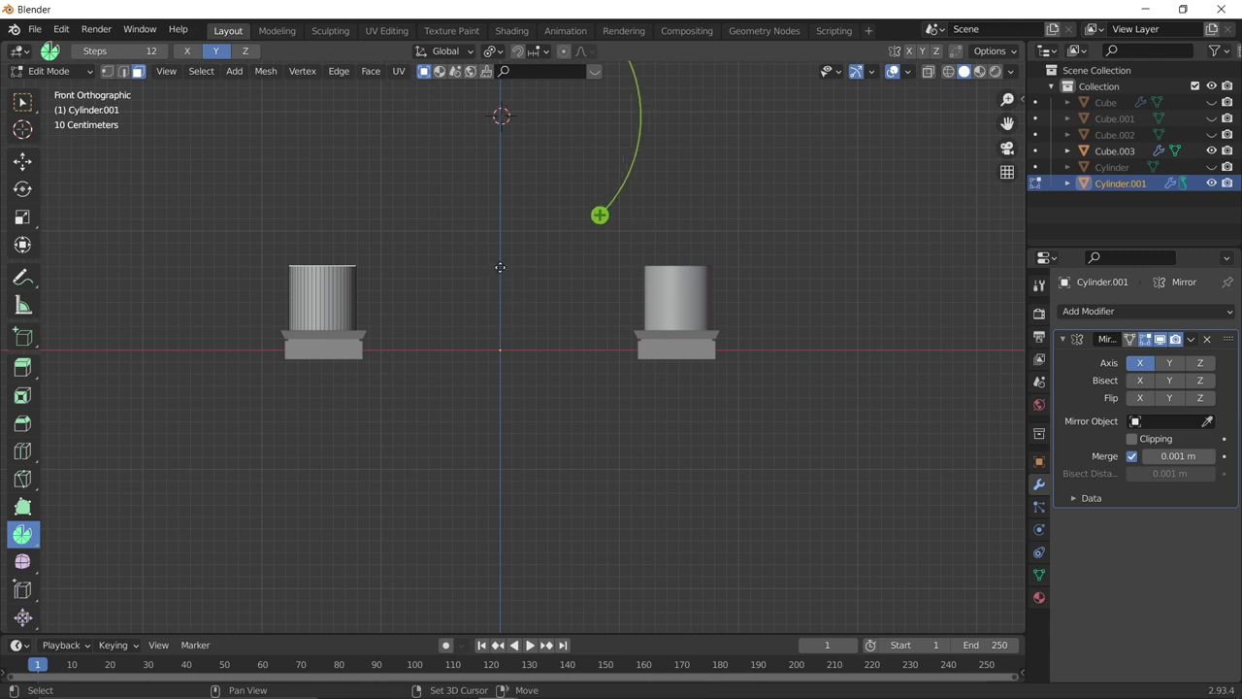
shift+right_click(500, 267)
drag(596, 166, 594, 364)
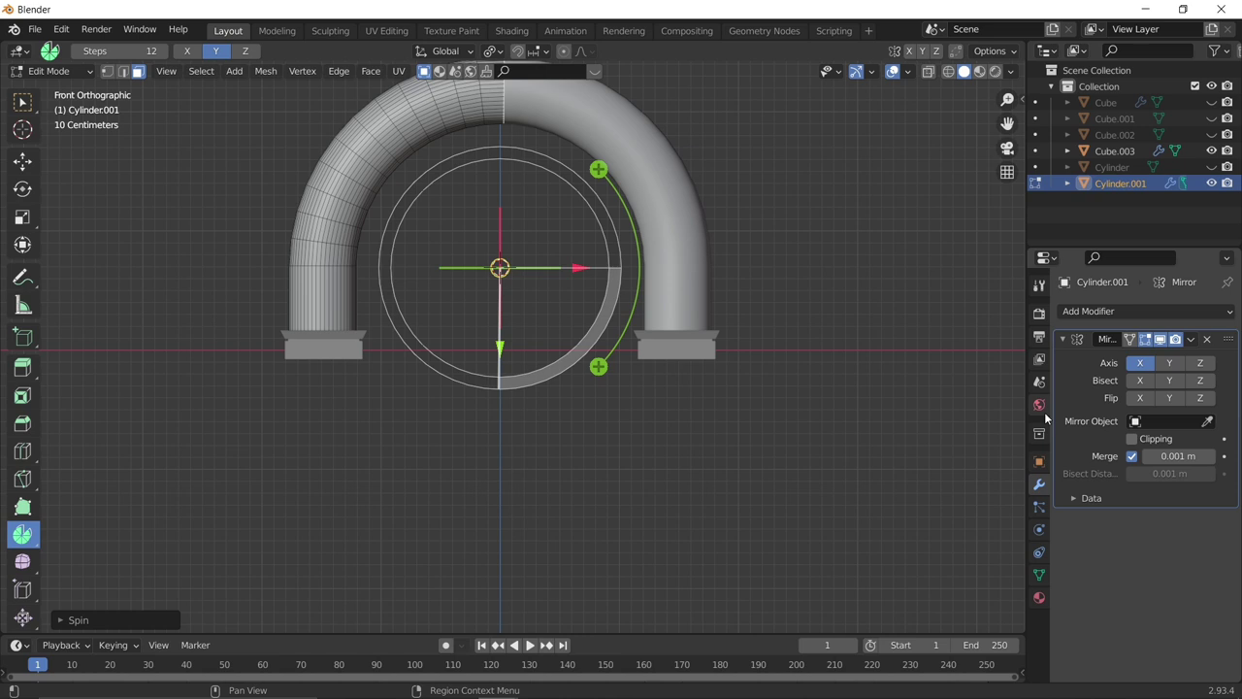
Enable Clipping on the arch's Mirror modifier and return to Object Mode.
click(1131, 440)
middle_drag(750, 283, 671, 280)
key(Tab)
scroll(671, 280, down, 2)
Scale the arch along Z to make it slightly lower.
key(s)
key(z)
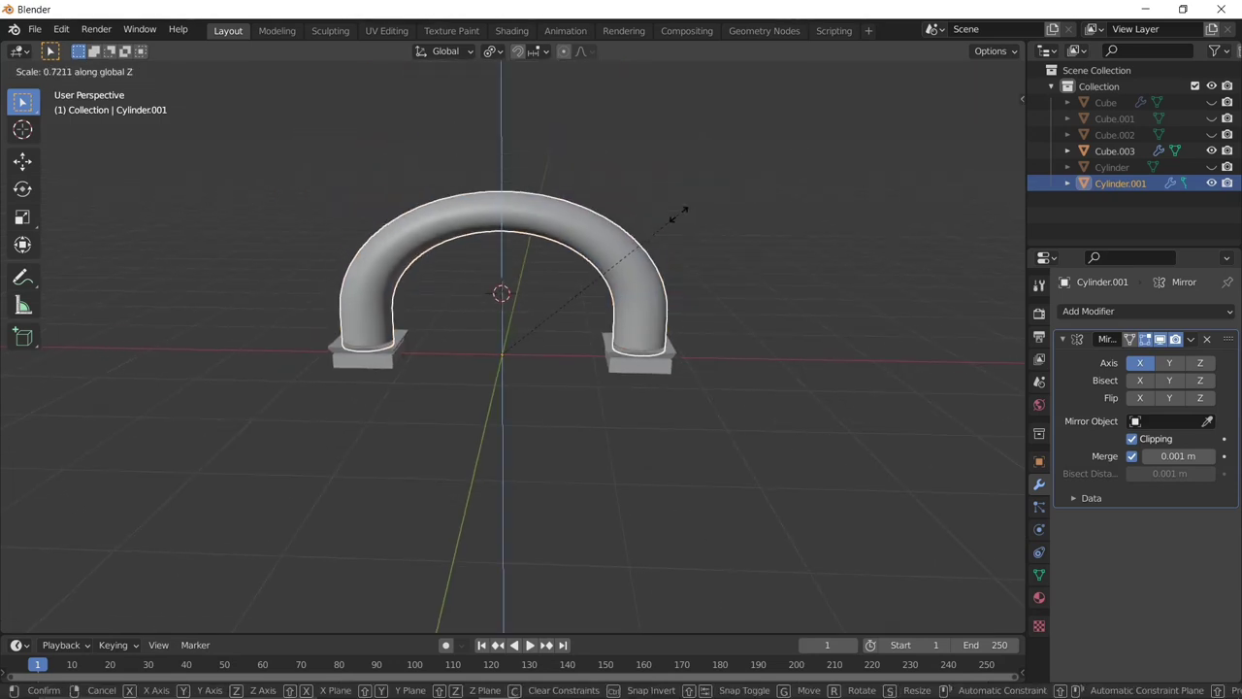
click(736, 114)
key(s)
right_click(721, 122)
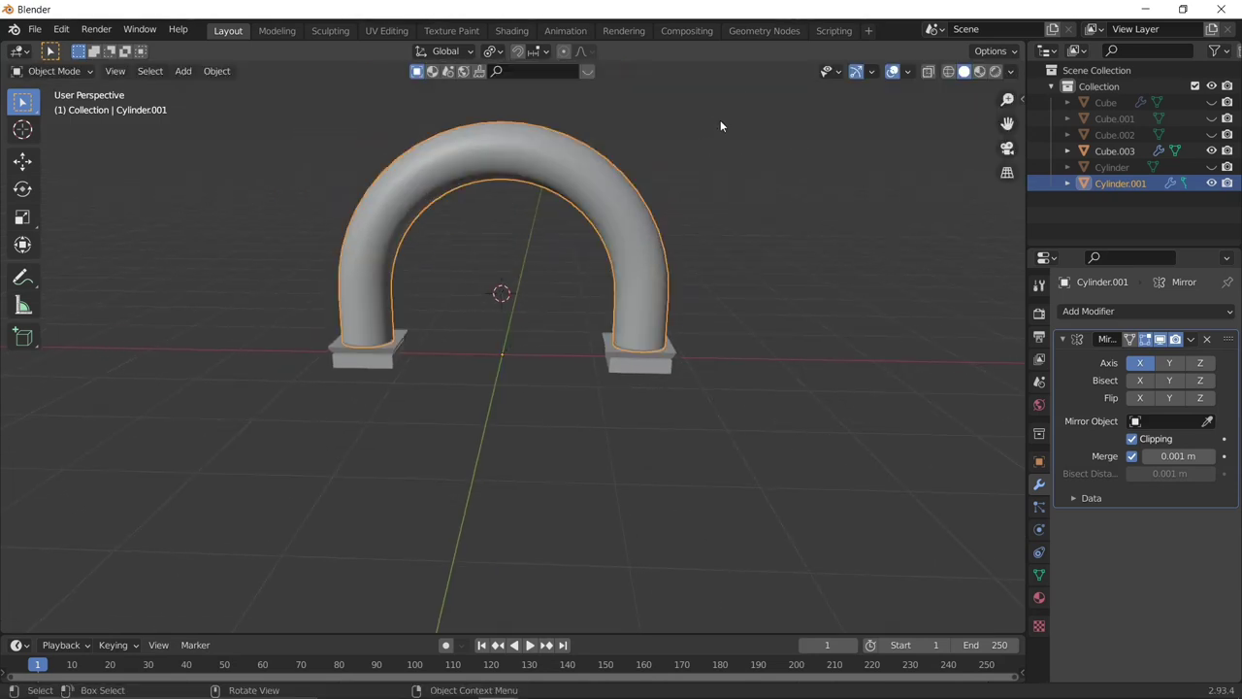
key(s)
key(z)
click(700, 139)
Try flattening the arch further by scaling it to about 0.7 along Z, and undo that scaling.
middle_drag(753, 226, 558, 271)
click(775, 221)
click(541, 271)
key(s)
key(z)
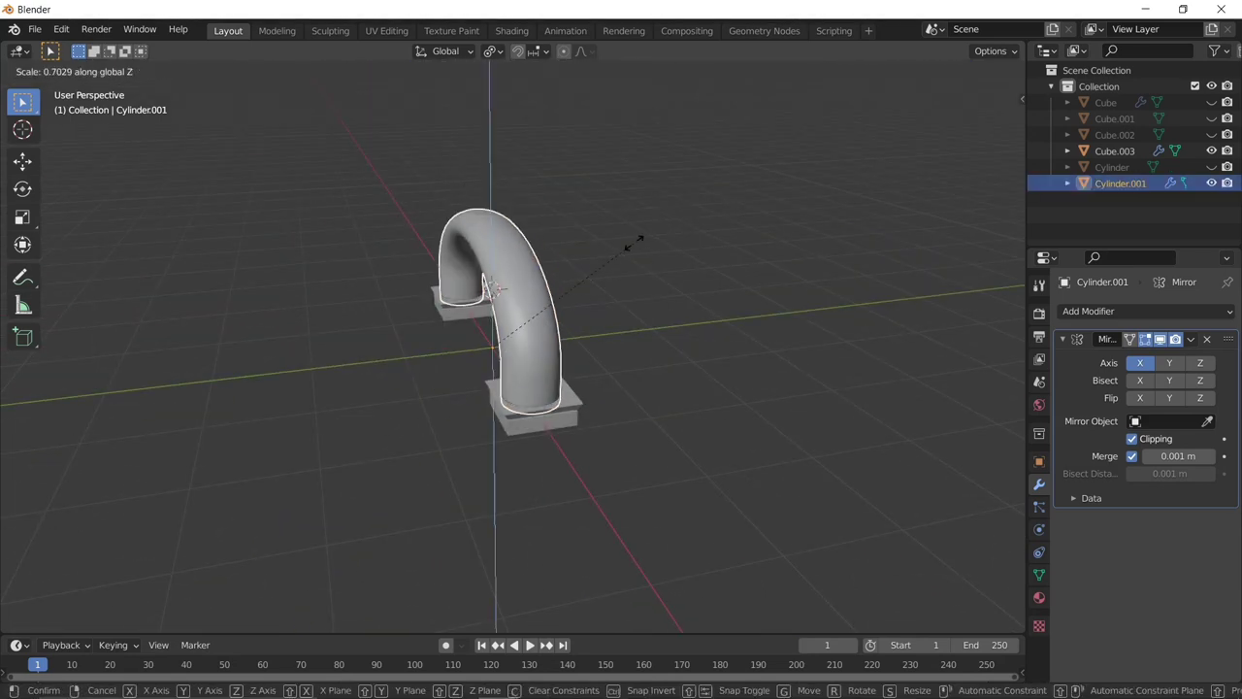
click(632, 244)
middle_drag(633, 243, 792, 239)
key(ctrl+z)
key(Tab)
key(q)
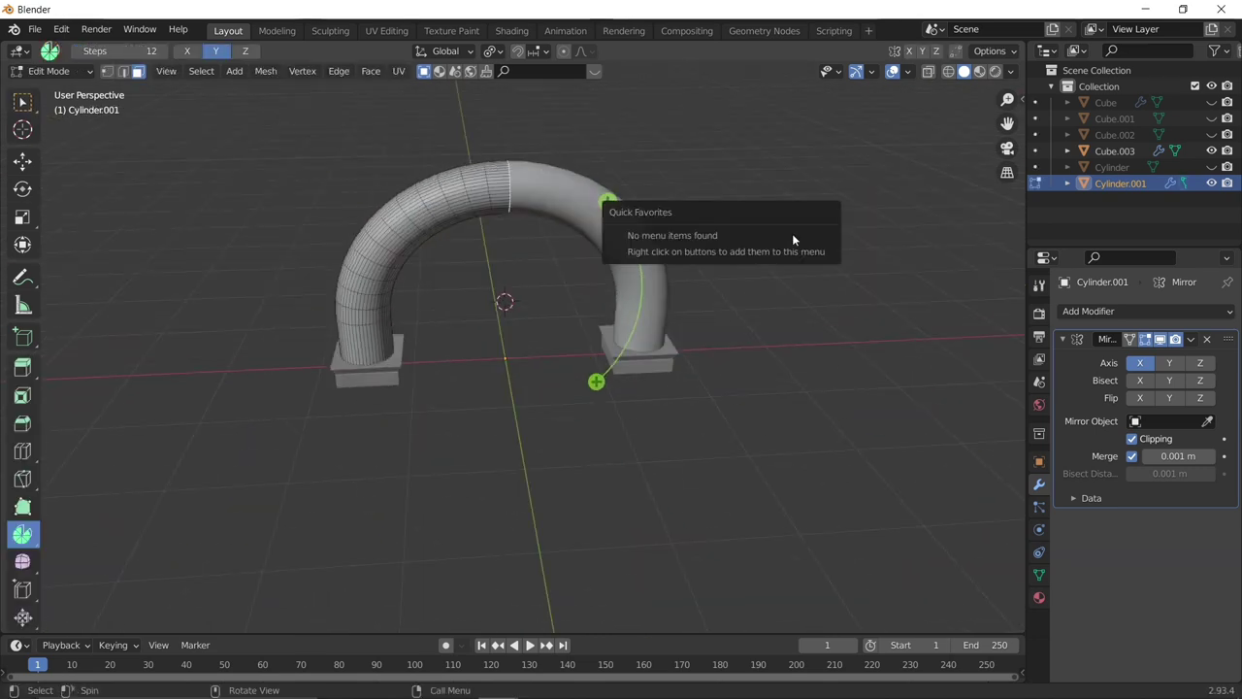
key(Tab)
Unhide the staircase, side wall, pedestal and column so all parts of the archway are shown.
click(1145, 209)
drag(1207, 167, 1212, 103)
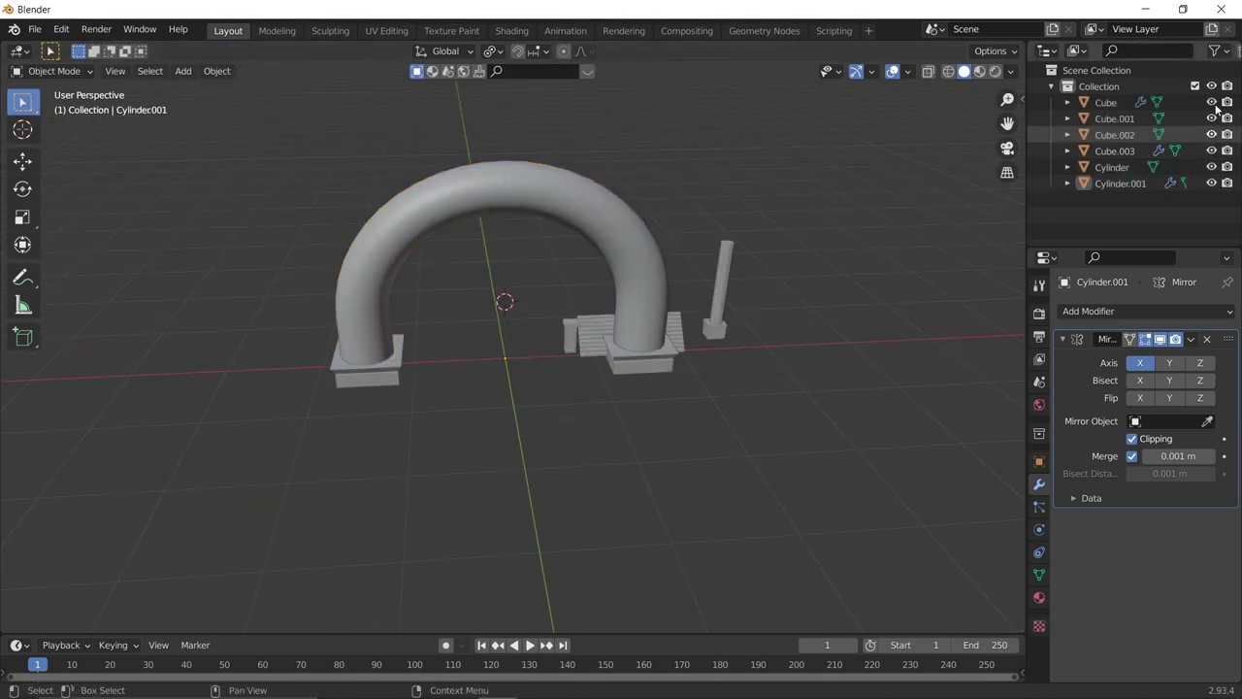
scroll(621, 281, down, 1)
Select the flared blocks together with the arch, scale them down and raise them along Z to the top of the column.
click(406, 350)
shift+click(582, 262)
key(s)
click(663, 221)
middle_drag(664, 221, 470, 263)
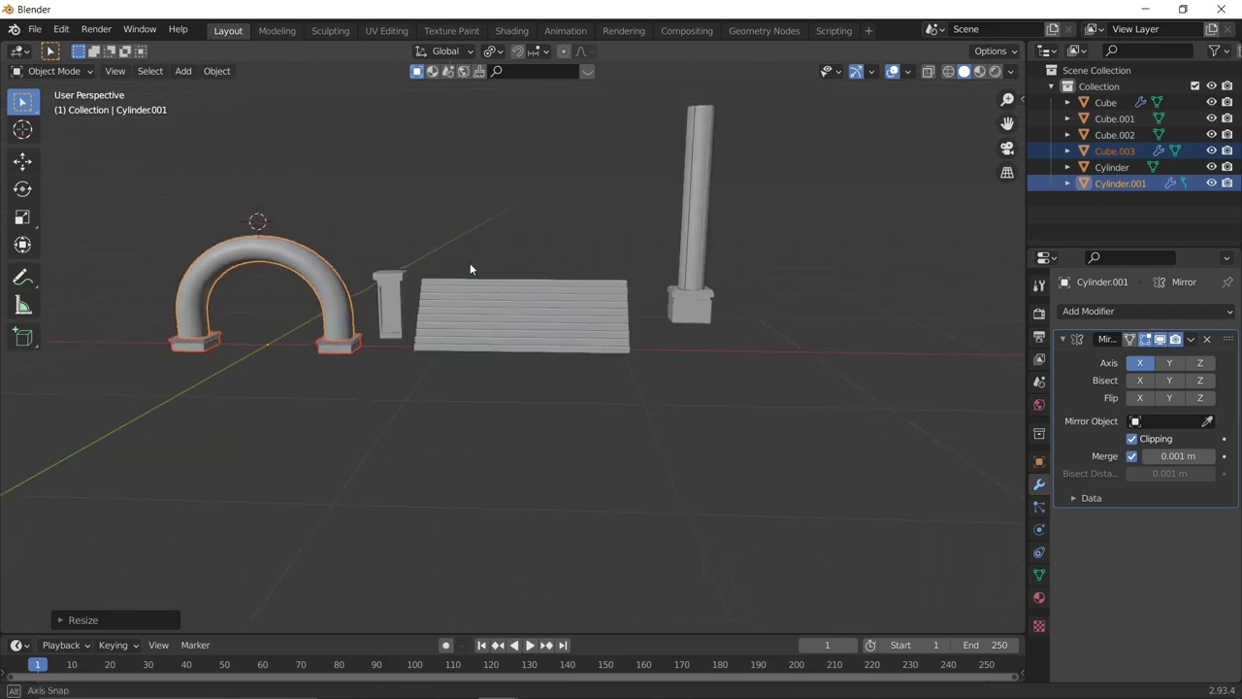
key(g)
key(z)
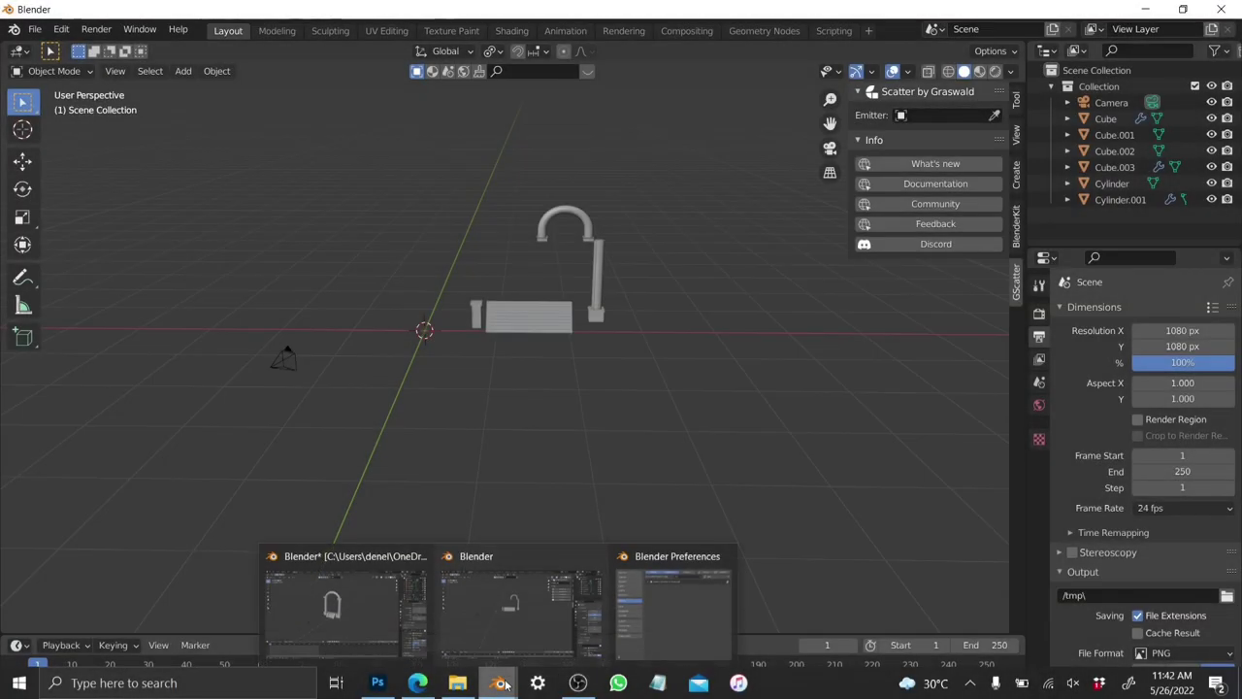
Switch to the concept 03.blend window and examine the finished archway with and without its scattered vegetation.
click(345, 605)
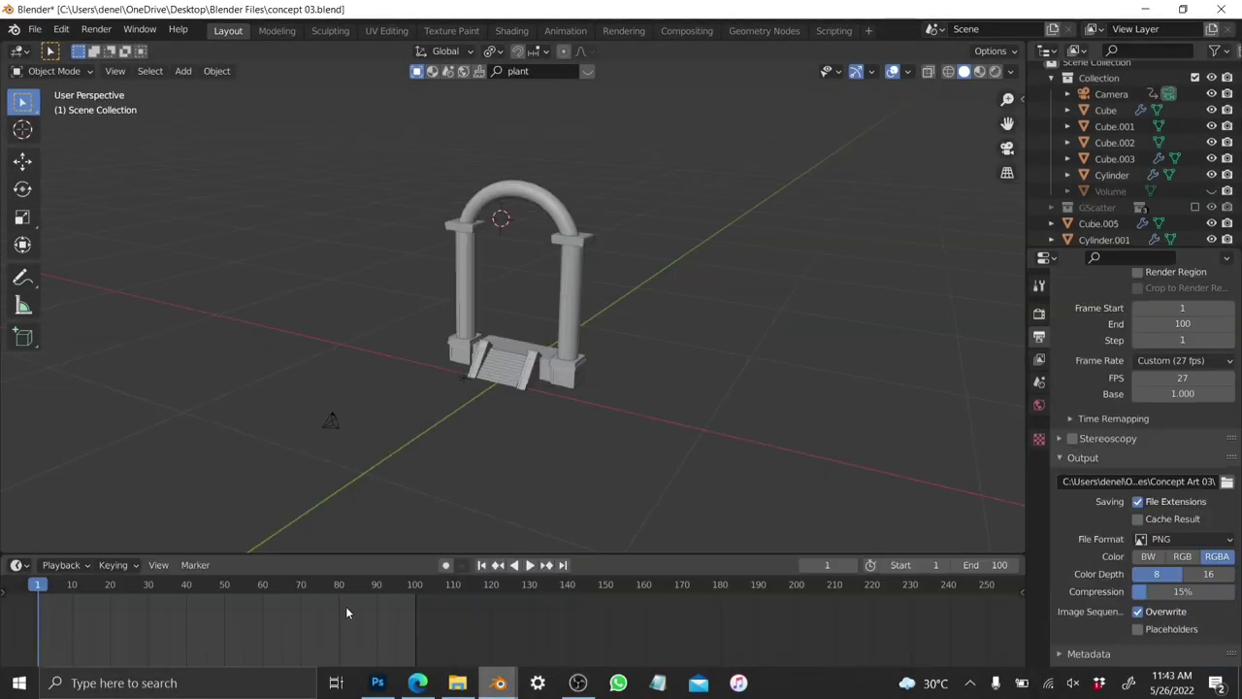
mouse_move(528, 381)
middle_down()
mouse_move(495, 373)
mouse_move(539, 368)
middle_up()
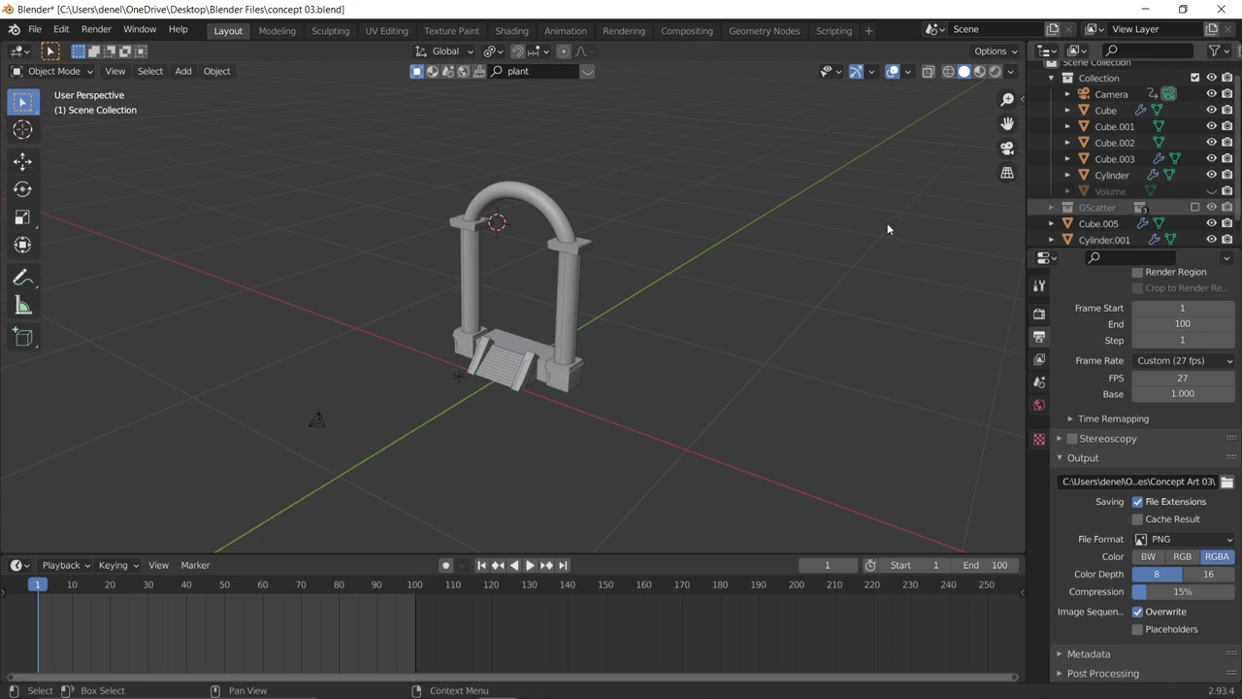
click(483, 456)
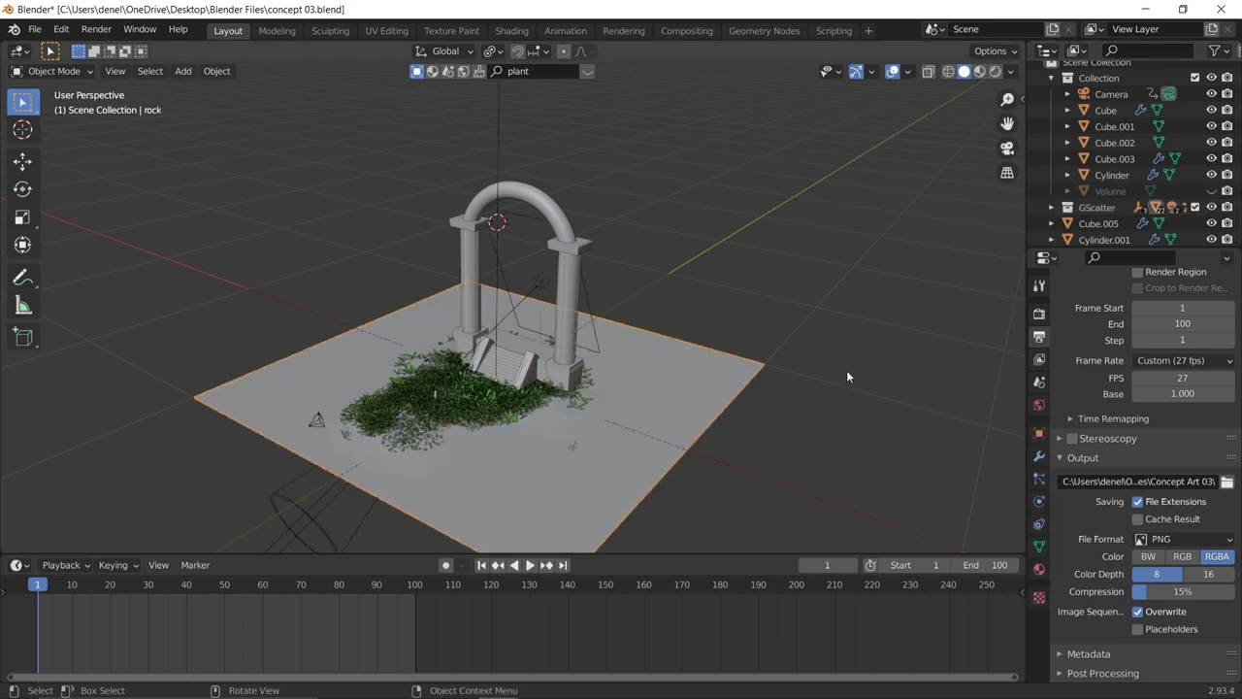
key(ctrl+shift+z)
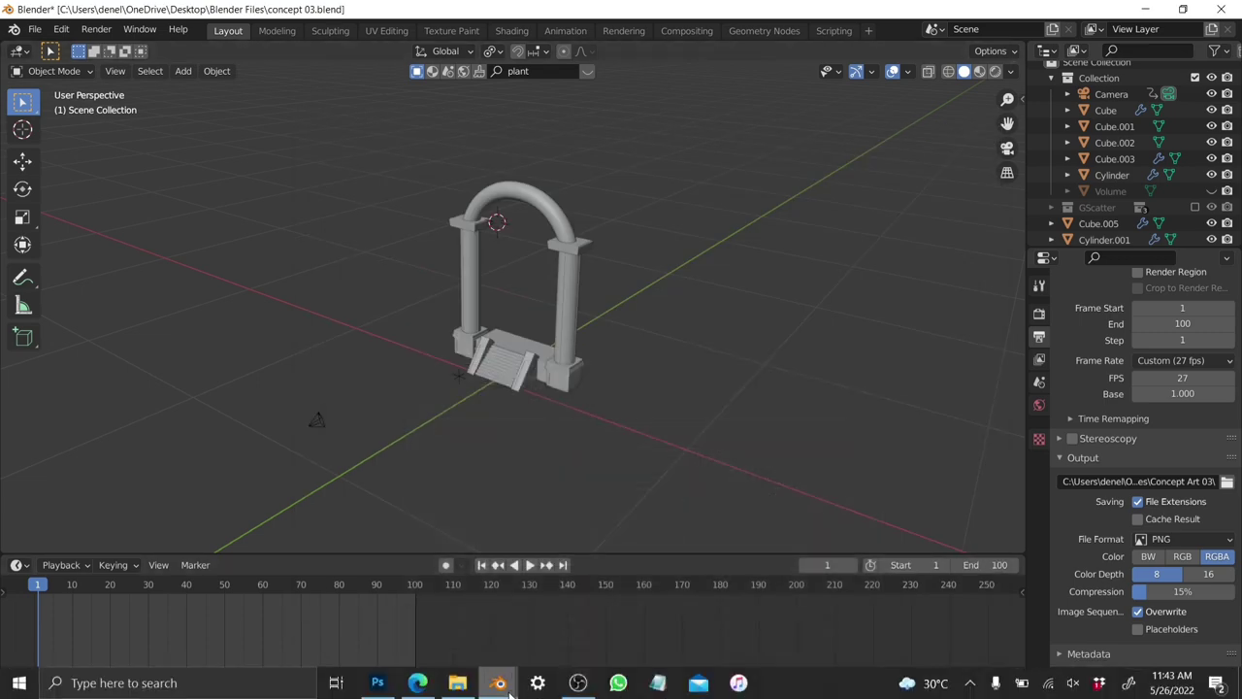
Return to the working archway file, select all the modelled parts and hide them.
mouse_move(500, 685)
click(538, 618)
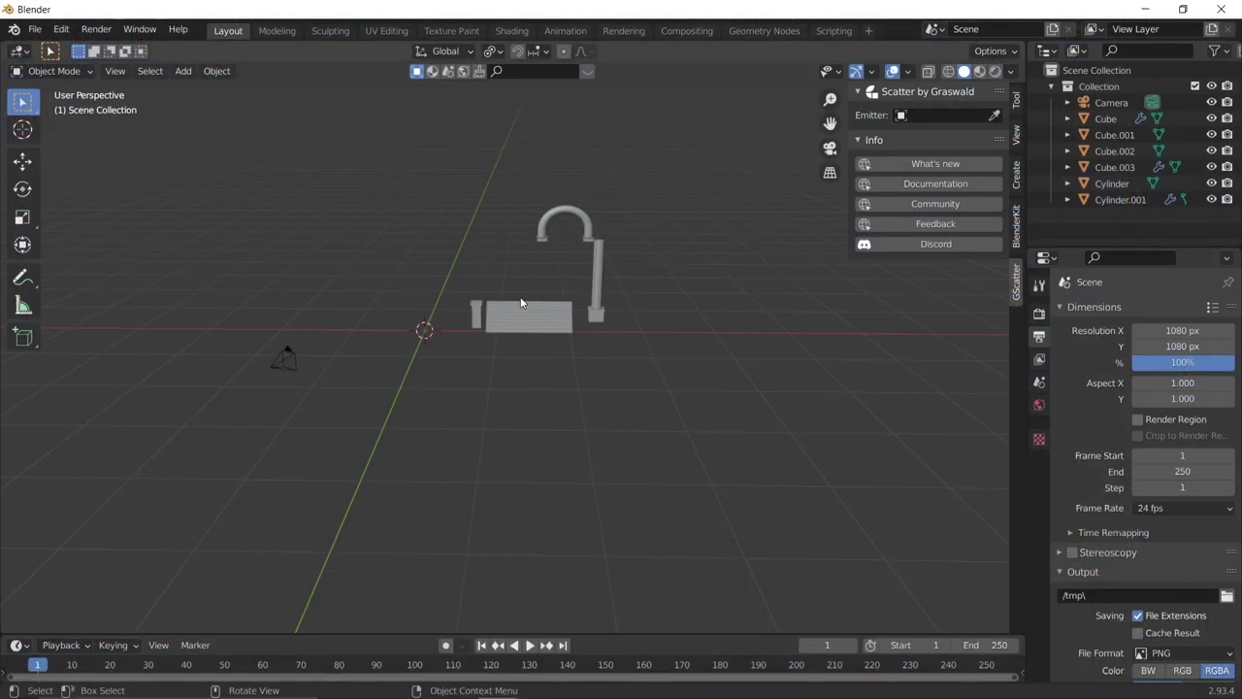
drag(379, 175, 744, 365)
key(h)
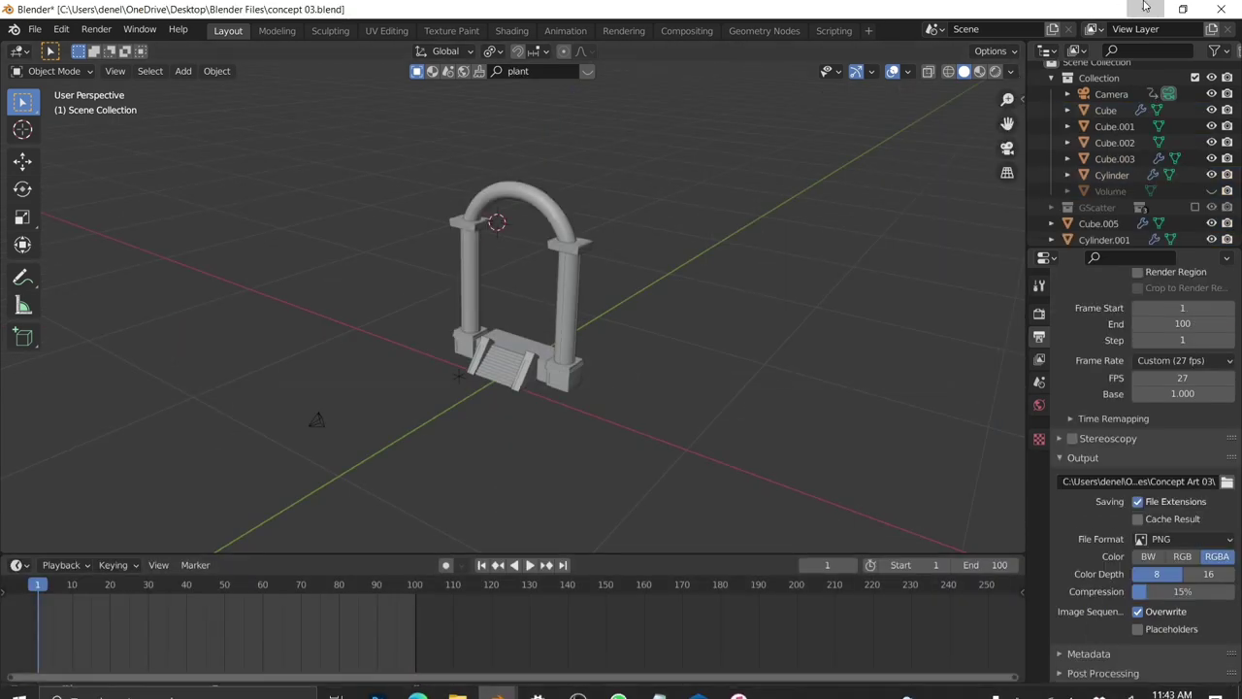
Switch to Microsoft Edge and look at the Gscatter page and the Bing search for "g scatter add on blender".
key(super+d)
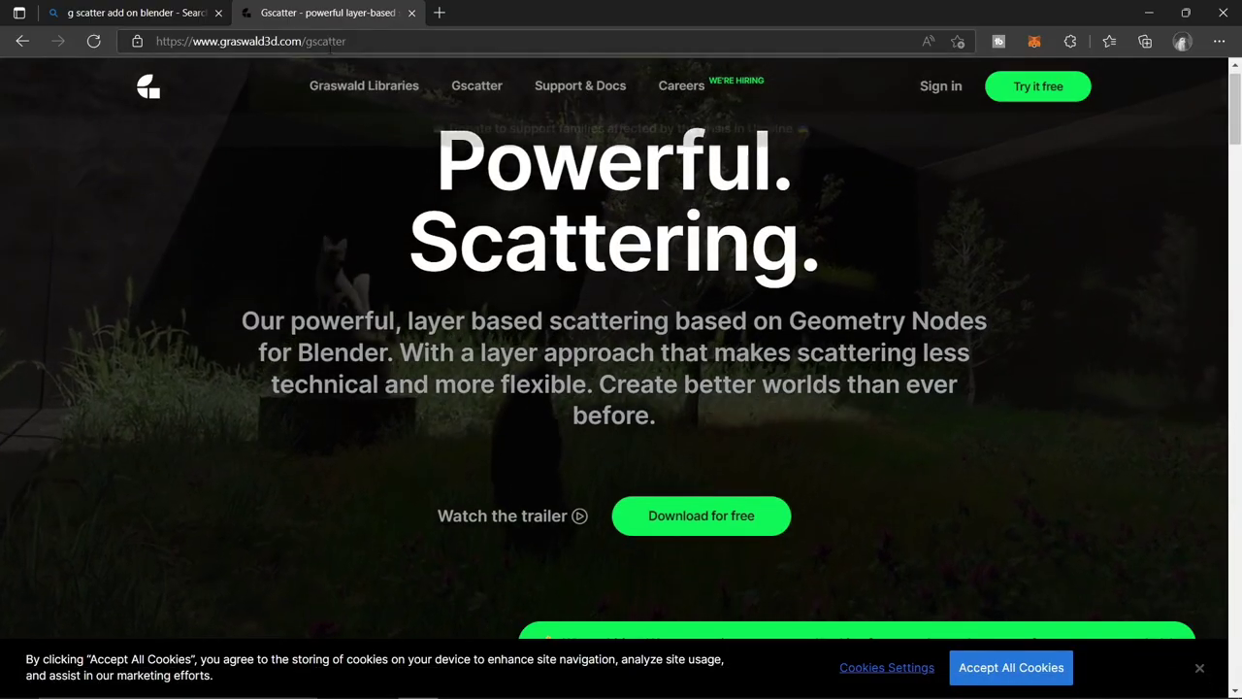
click(137, 40)
click(216, 97)
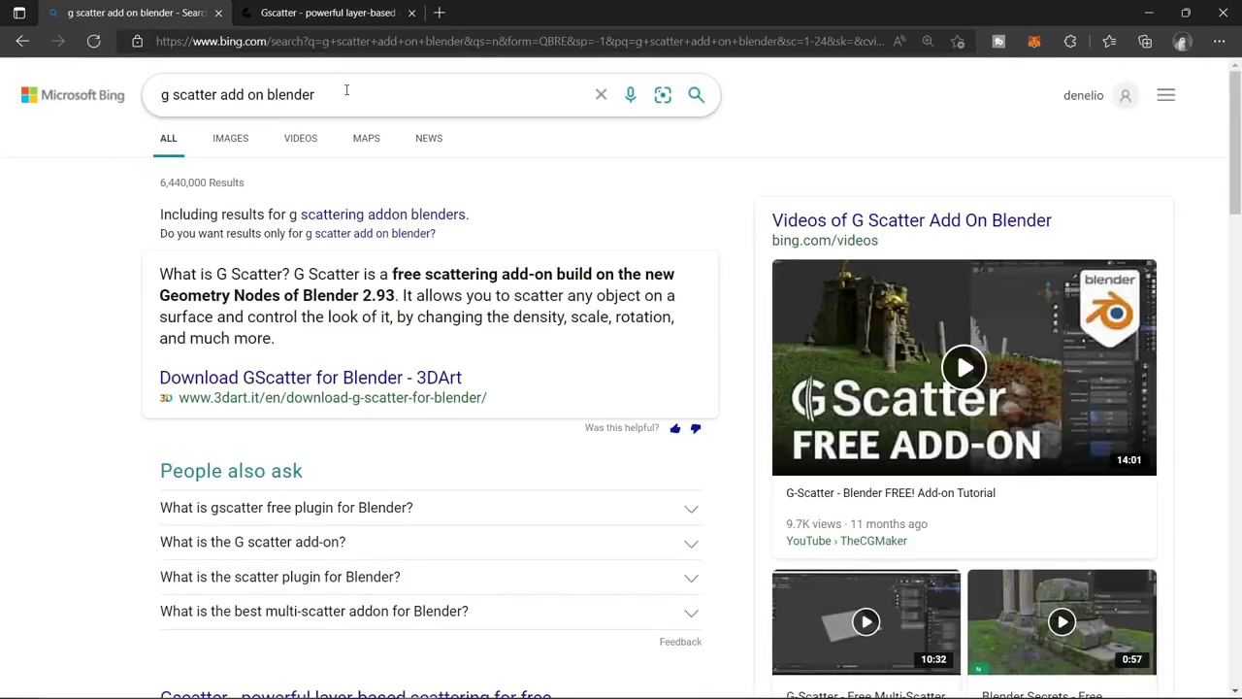
View the GScatter search results and the graswald3d.com GScatter page, and switch back to Blender.
scroll(330, 539, down, 2)
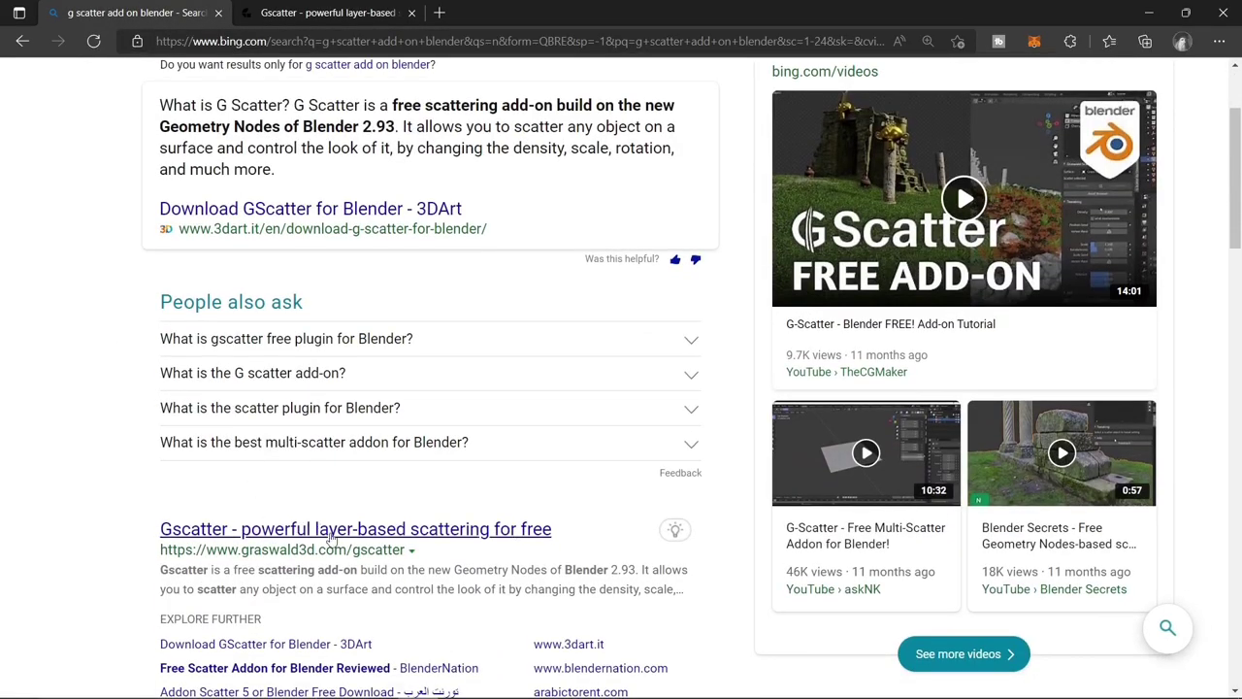
click(369, 12)
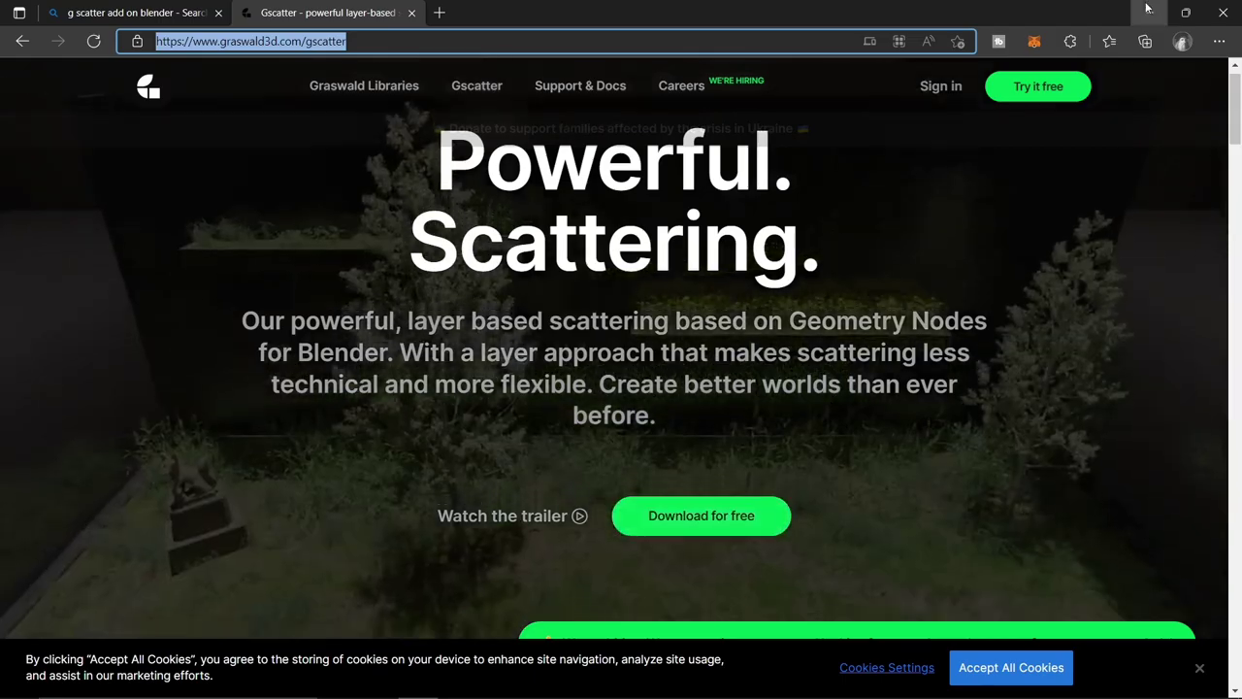
click(1147, 11)
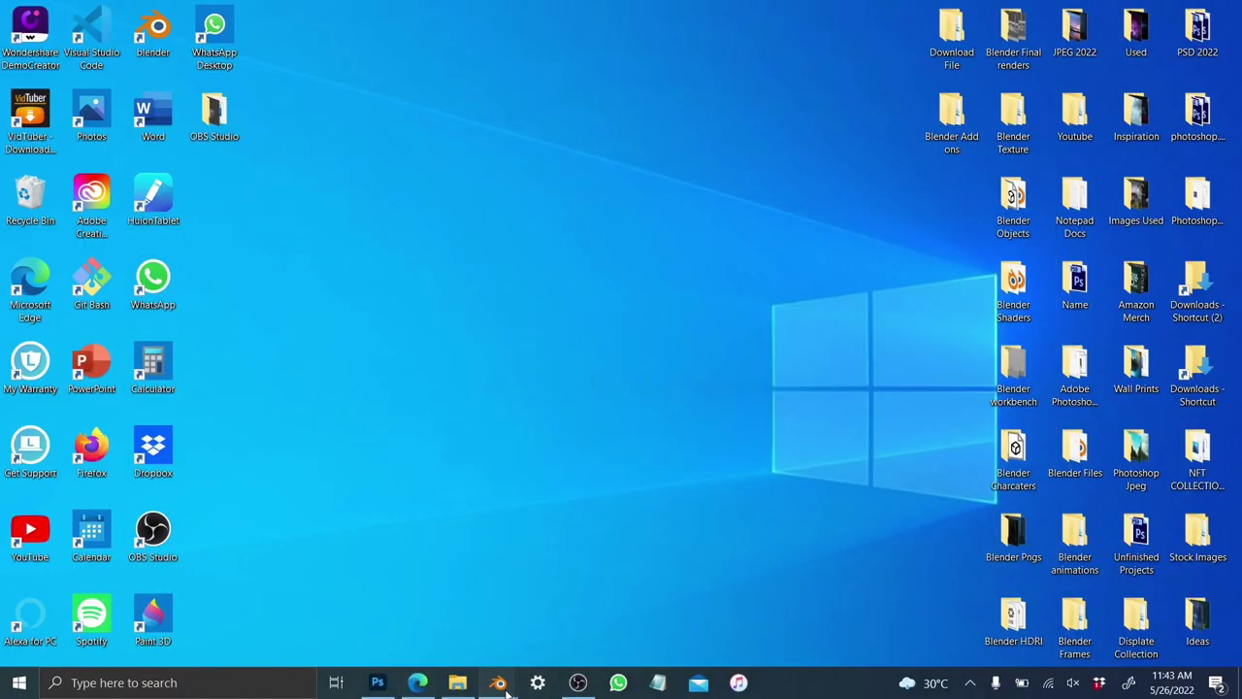
mouse_move(504, 690)
click(574, 601)
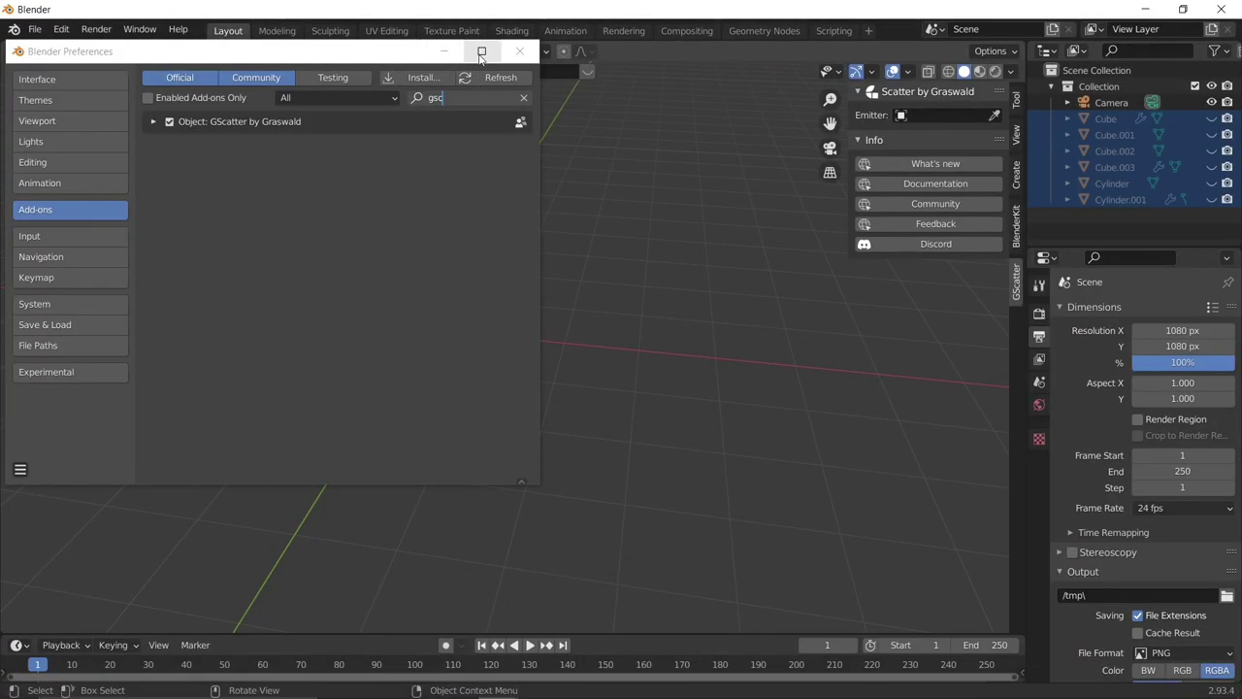
Open the add-on preferences, search for "gsc" to look up the GScatter by Graswald add-on, and dismiss the preferences window.
click(520, 51)
click(61, 30)
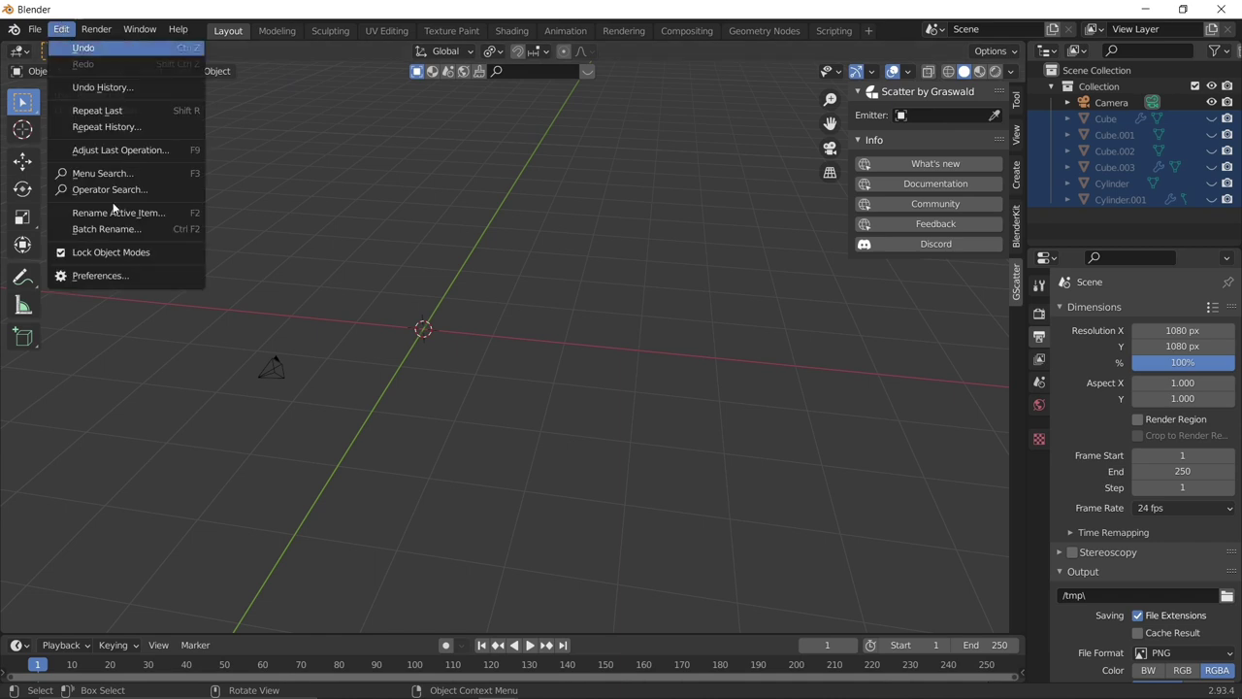
click(100, 276)
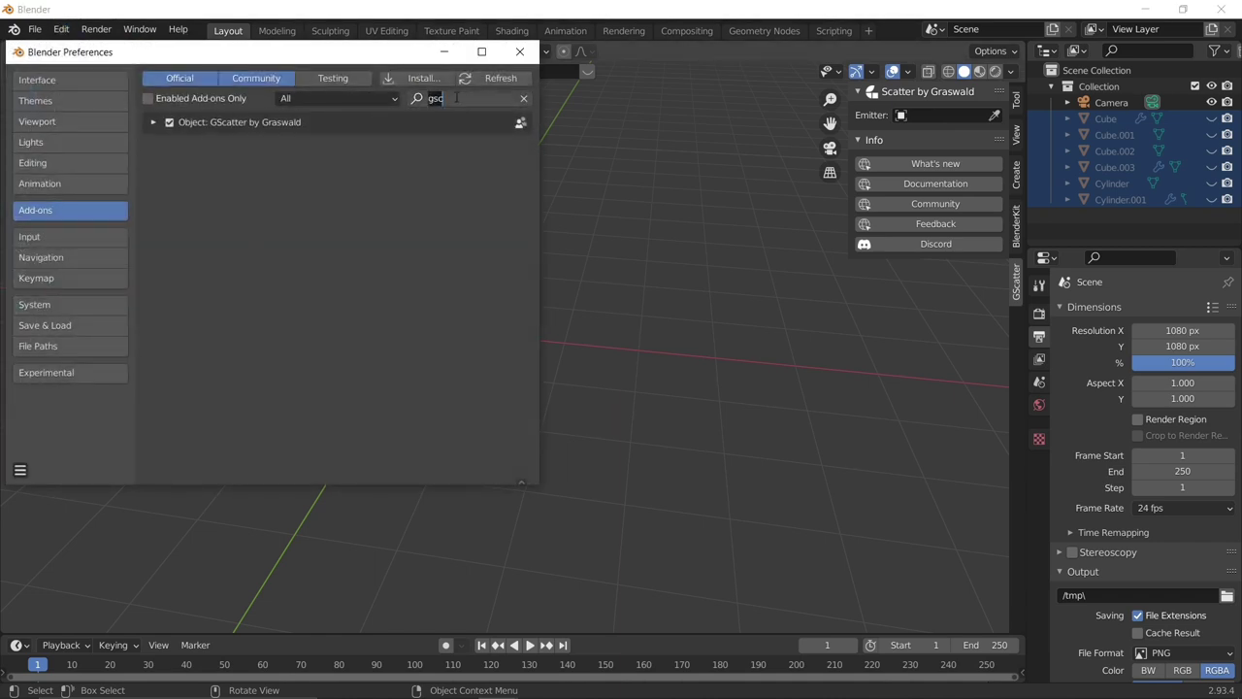
key(BackSpace)
click(53, 241)
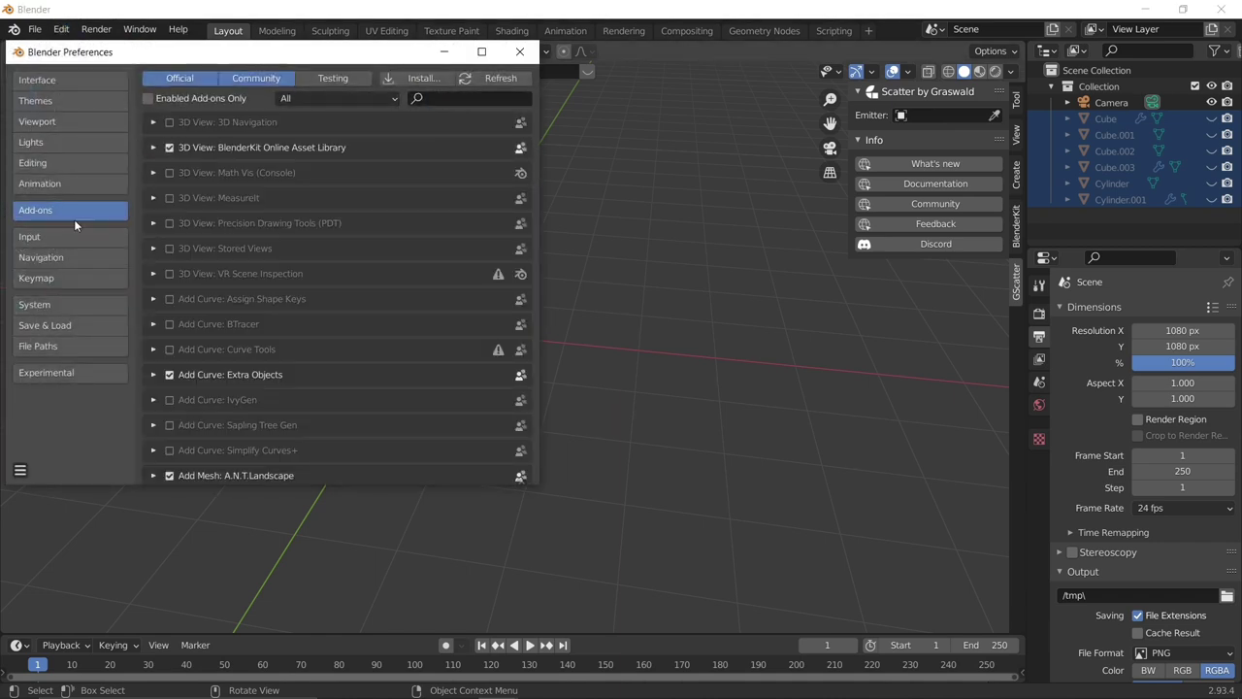
text(gsca)
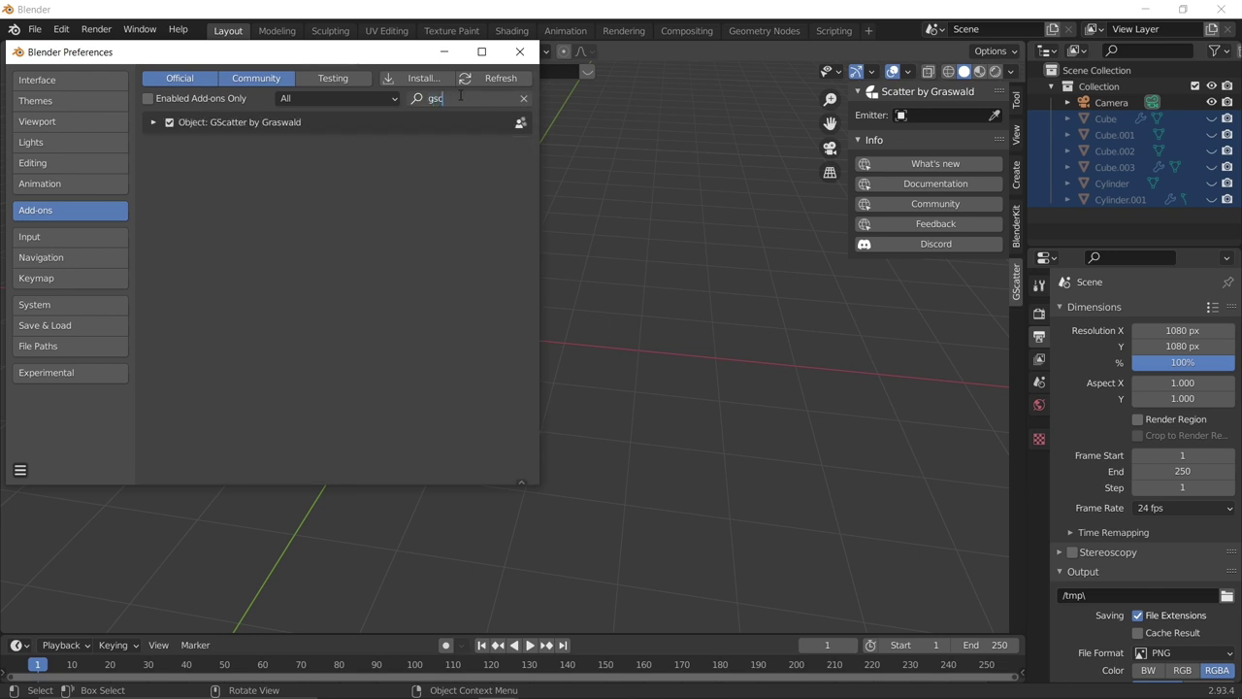
click(445, 52)
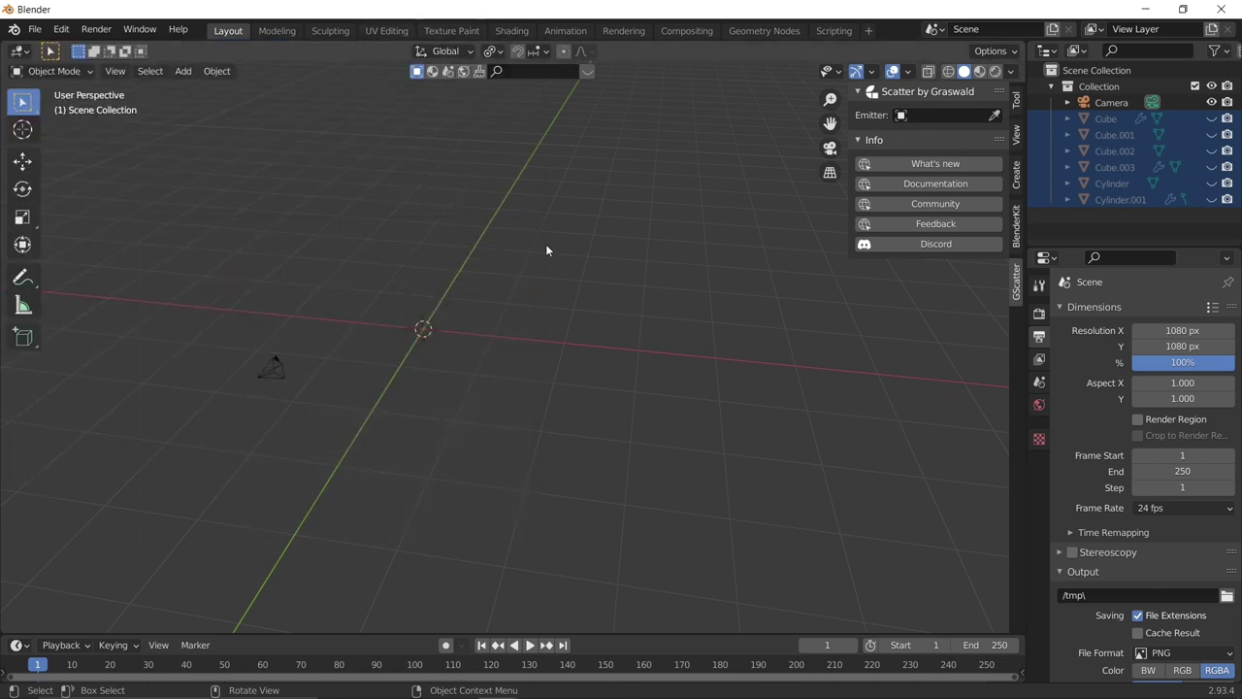
Add a mesh plane at the scene origin and scale it up as the ground surface.
key(shift+a)
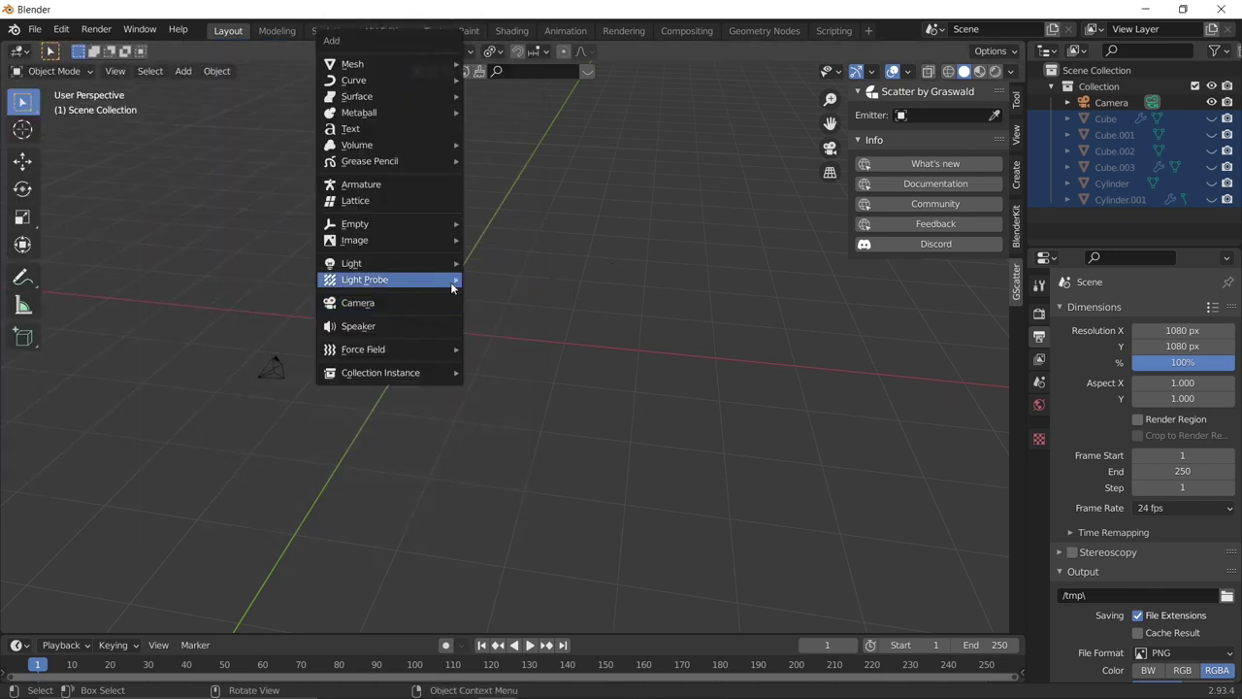
mouse_move(407, 64)
click(509, 64)
key(s)
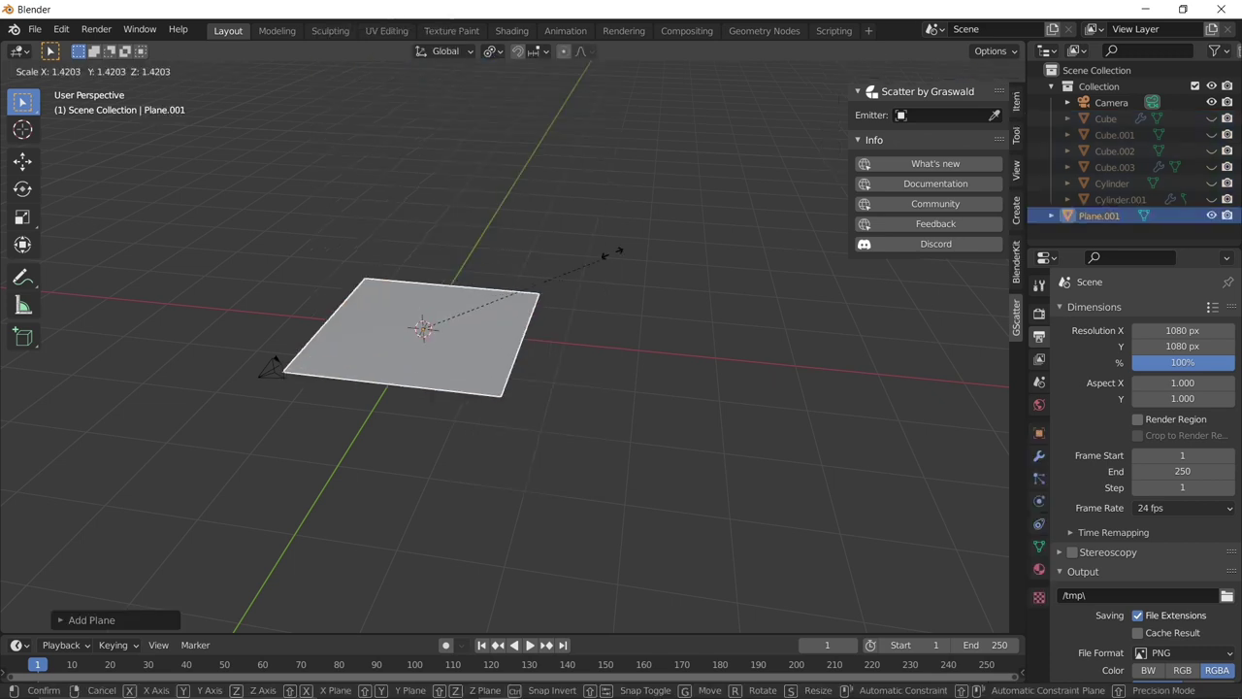
click(567, 285)
Shift the ground plane slightly along the Y axis while viewing it through the camera, and deselect it.
key(KP_0)
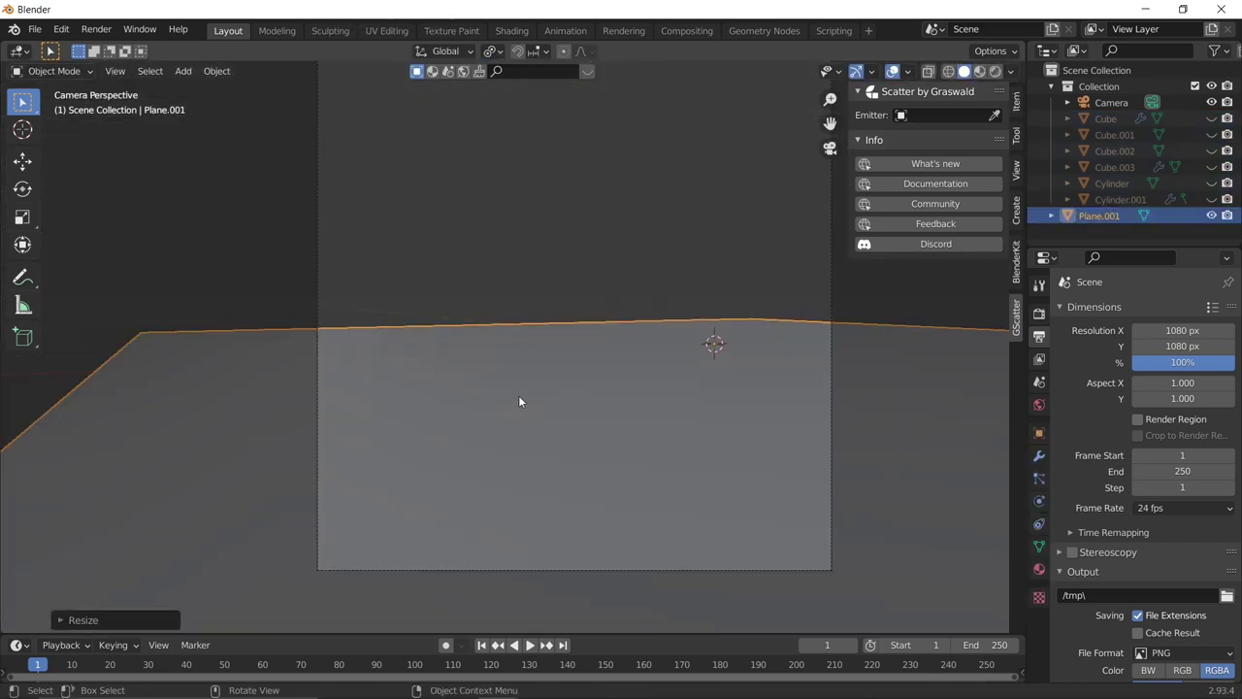
key(g)
key(x)
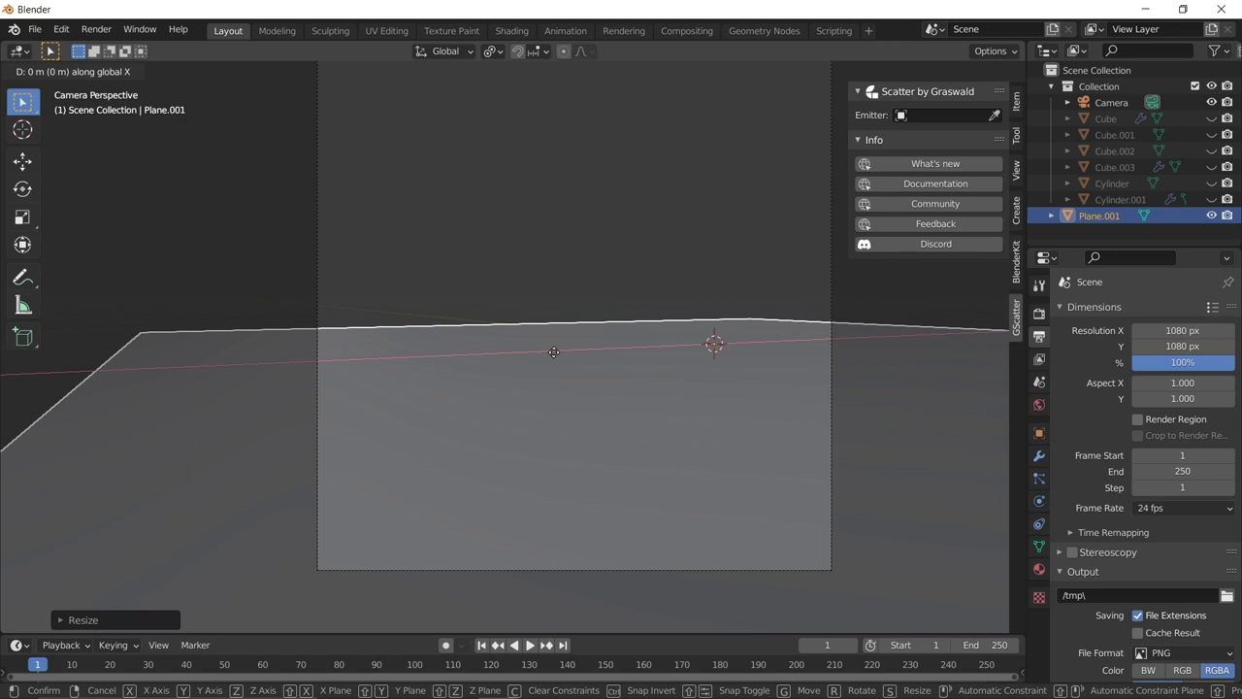
key(y)
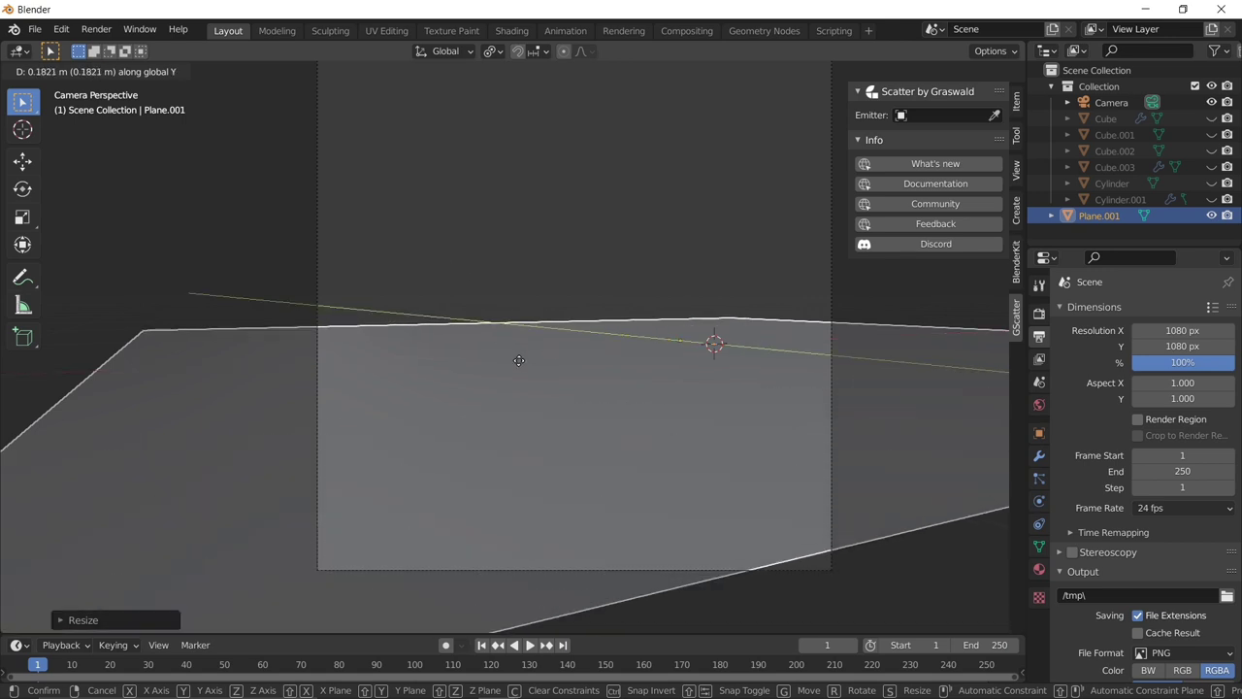
click(525, 375)
click(585, 252)
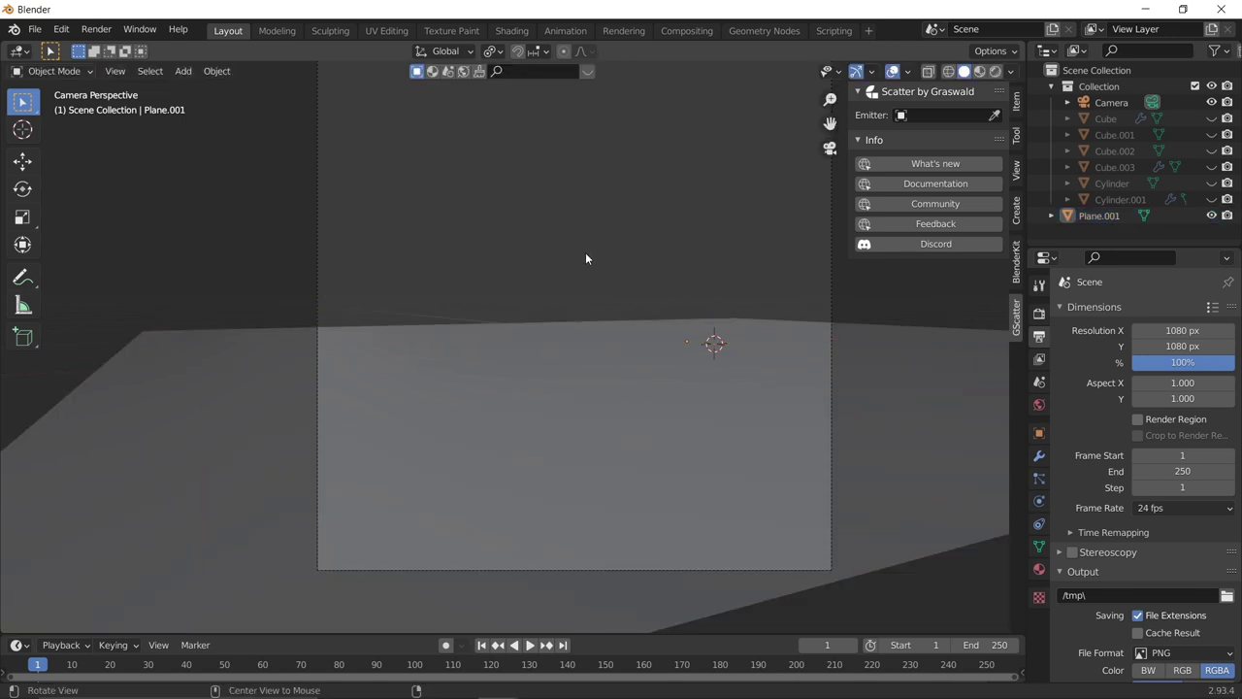
Select the ground plane and subdivide its face five times in Edit Mode.
middle_drag(585, 253, 569, 386)
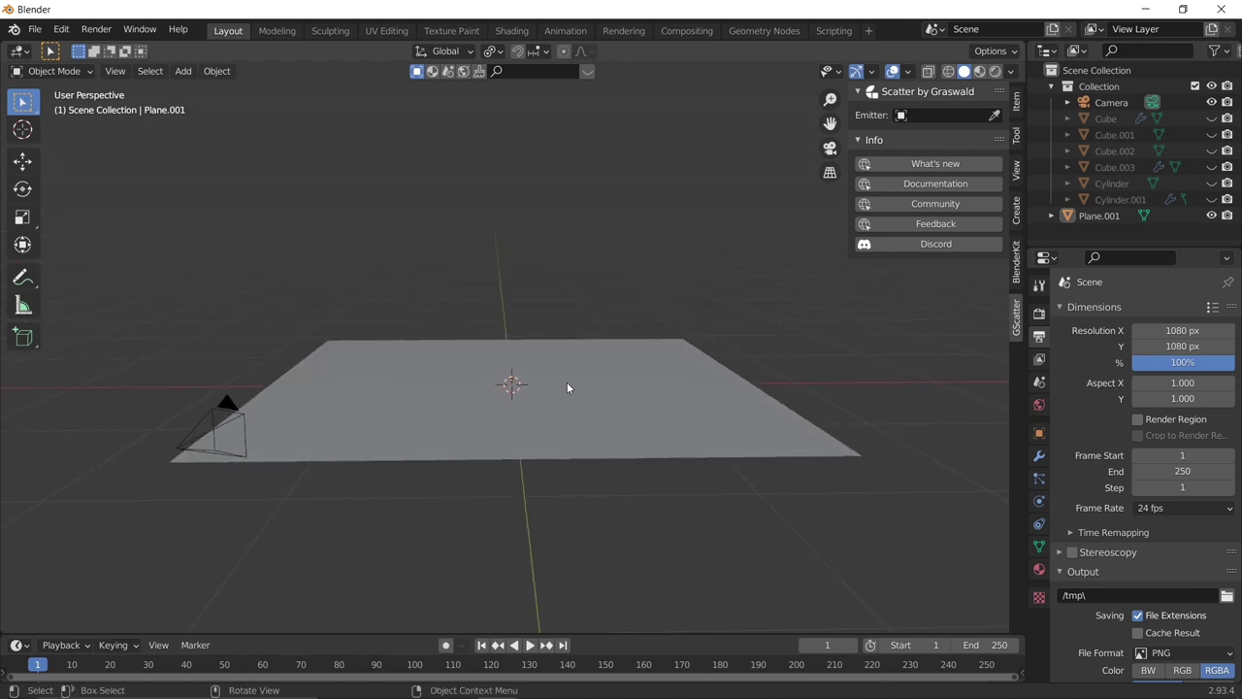
click(572, 384)
middle_drag(647, 369, 716, 316)
scroll(647, 336, down, 2)
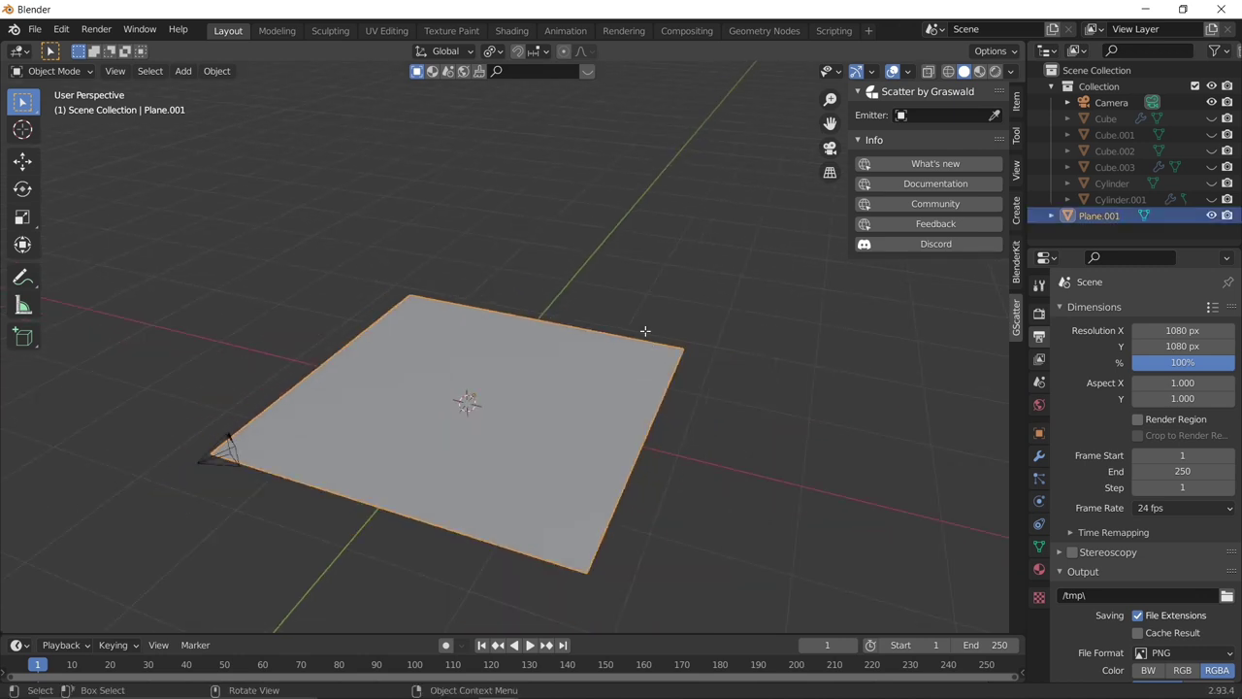
key(Tab)
click(637, 236)
click(519, 401)
right_click(520, 401)
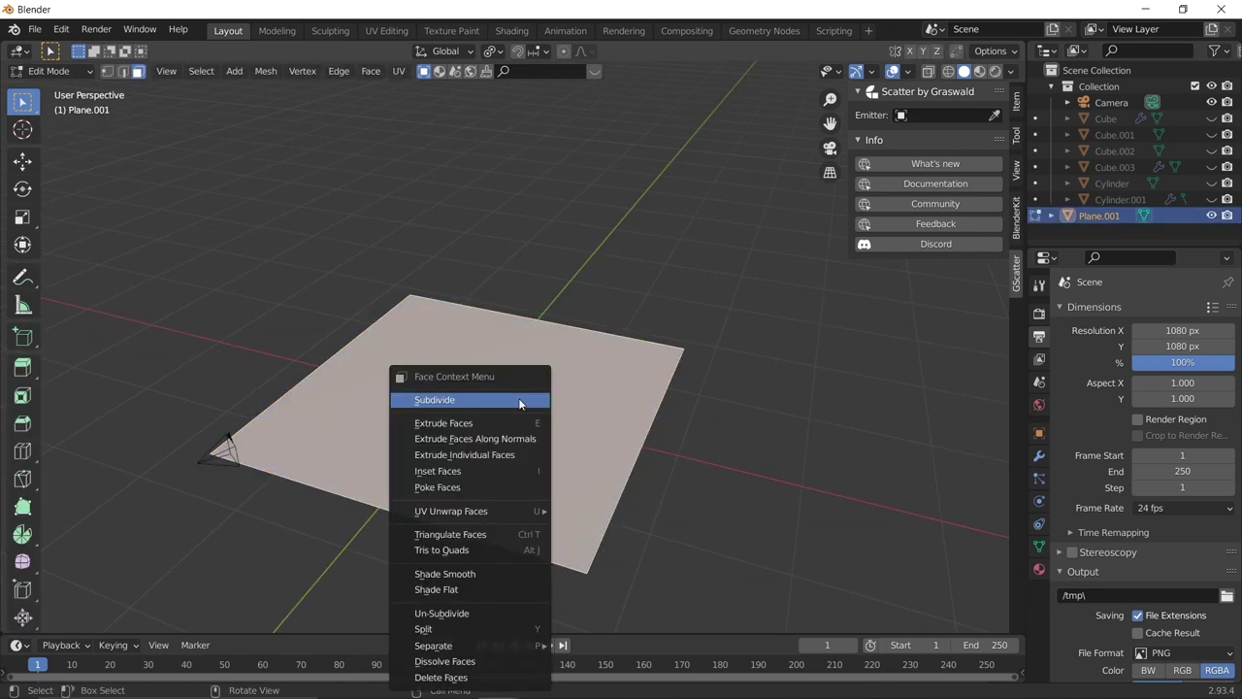
click(519, 400)
right_click(500, 388)
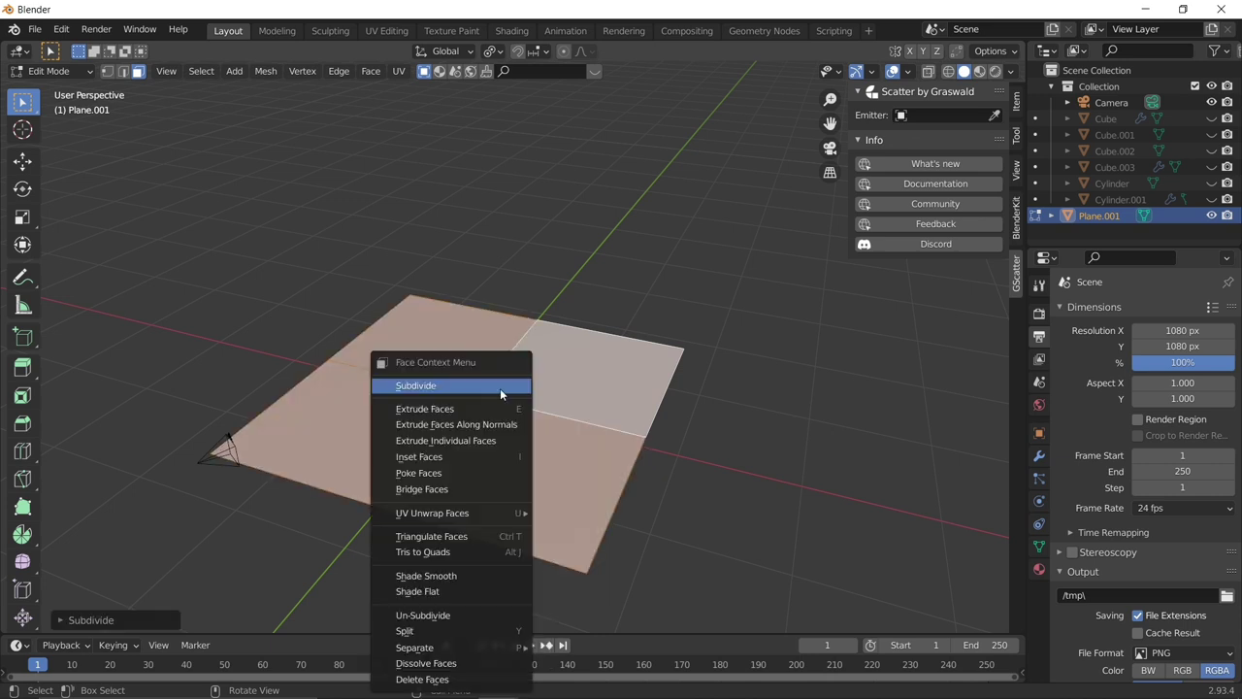
click(499, 389)
right_click(500, 388)
click(499, 388)
right_click(500, 388)
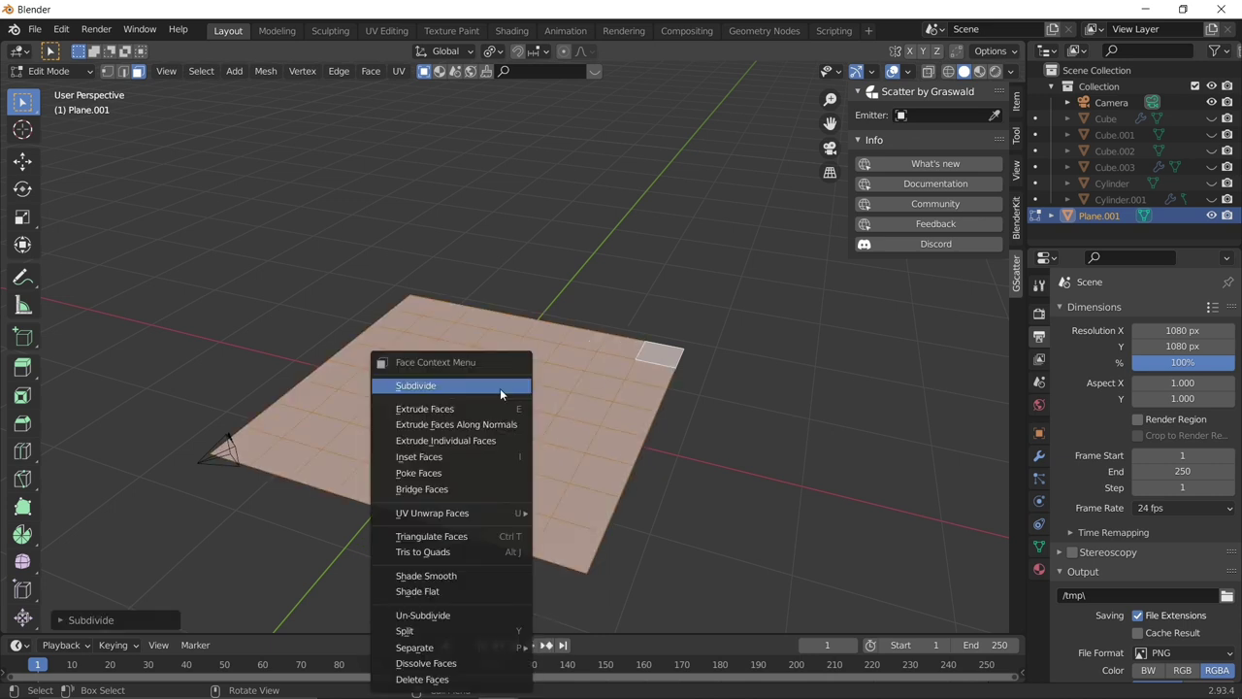
click(500, 388)
right_click(500, 388)
click(499, 388)
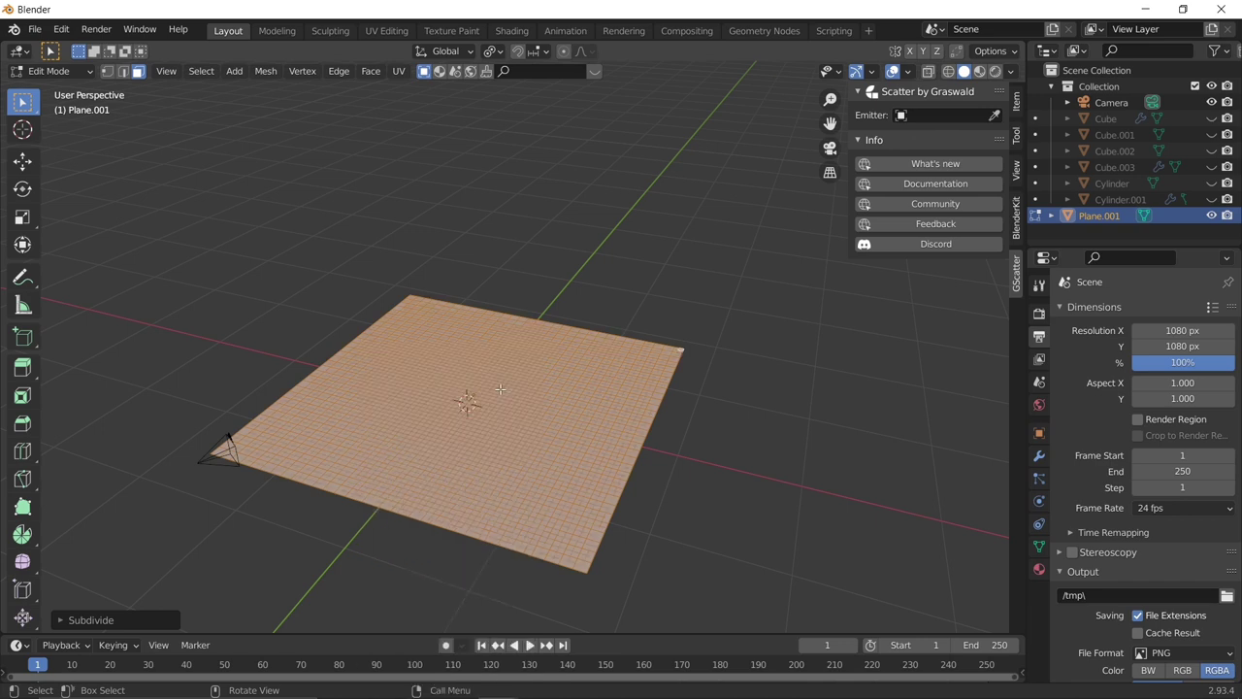
right_click(500, 389)
click(500, 388)
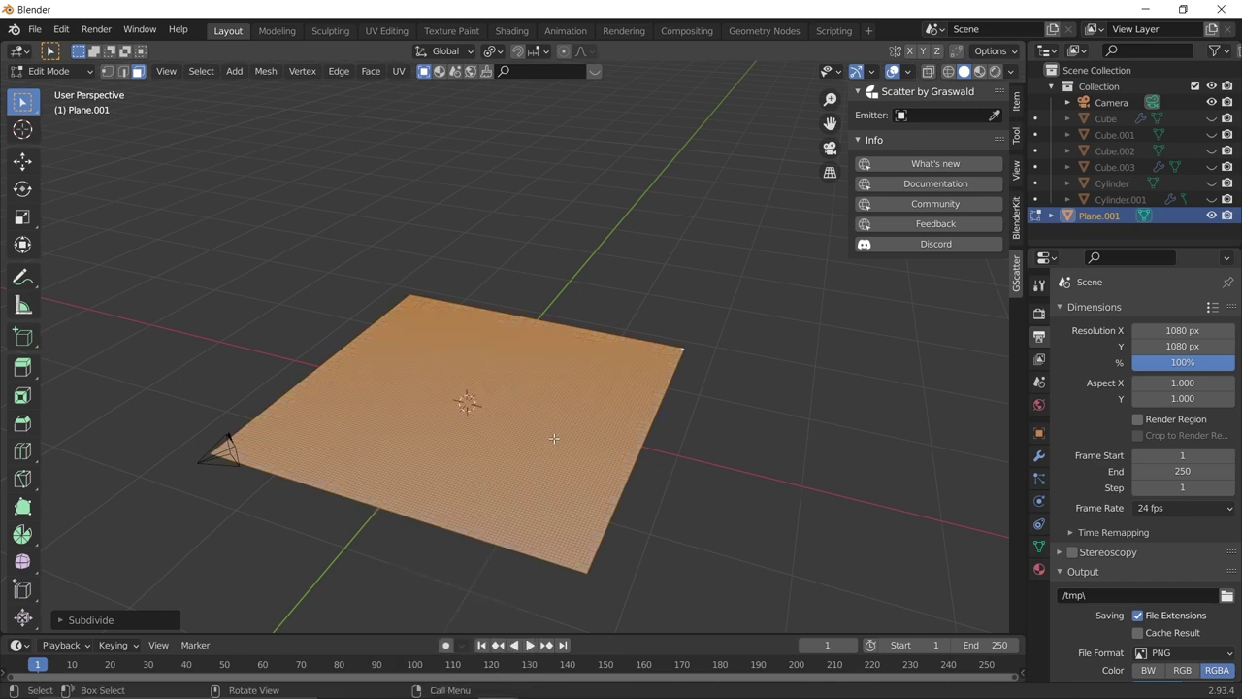
key(ctrl+z)
Return the ground plane to Object Mode and set Plane.001 as the GScatter emitter.
drag(482, 255, 555, 267)
key(Tab)
middle_drag(530, 398, 787, 304)
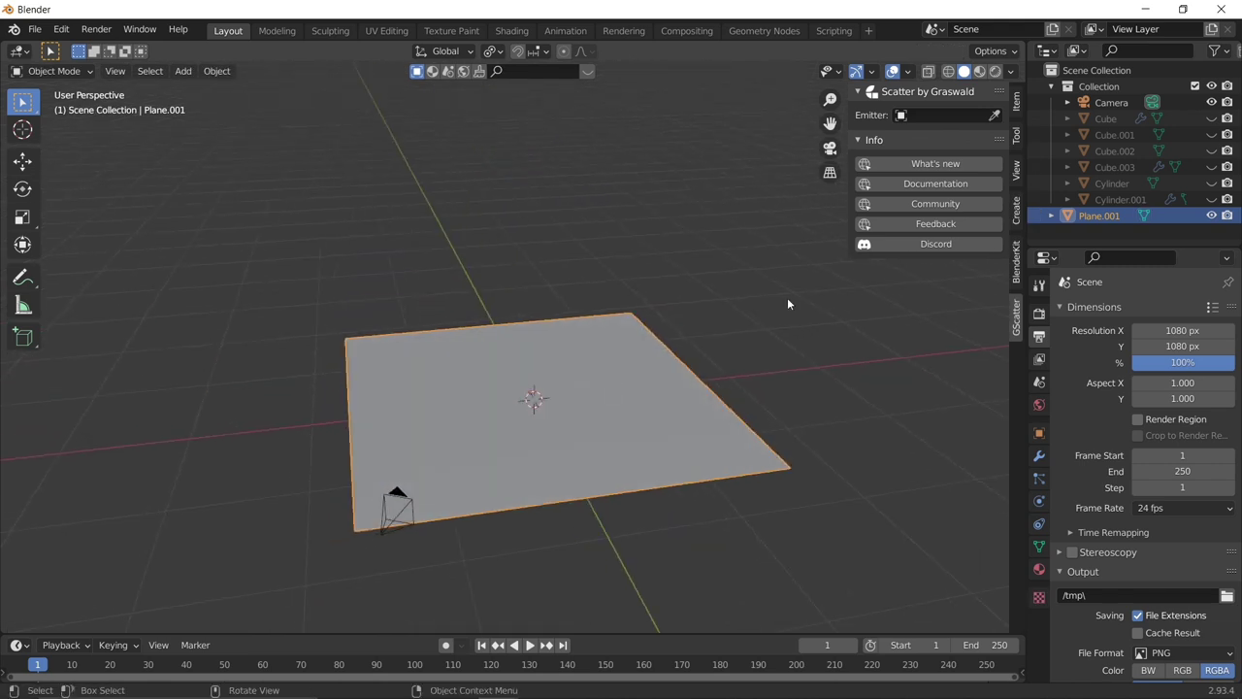
click(1016, 216)
click(1016, 306)
click(930, 115)
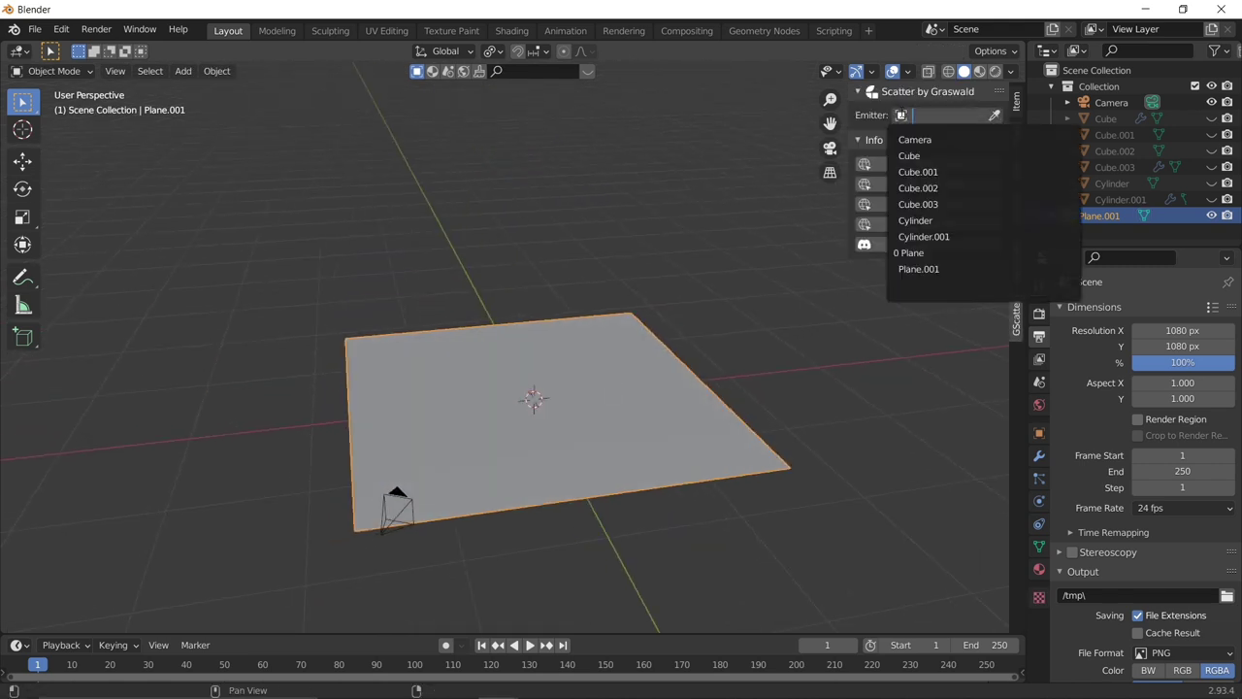
click(939, 268)
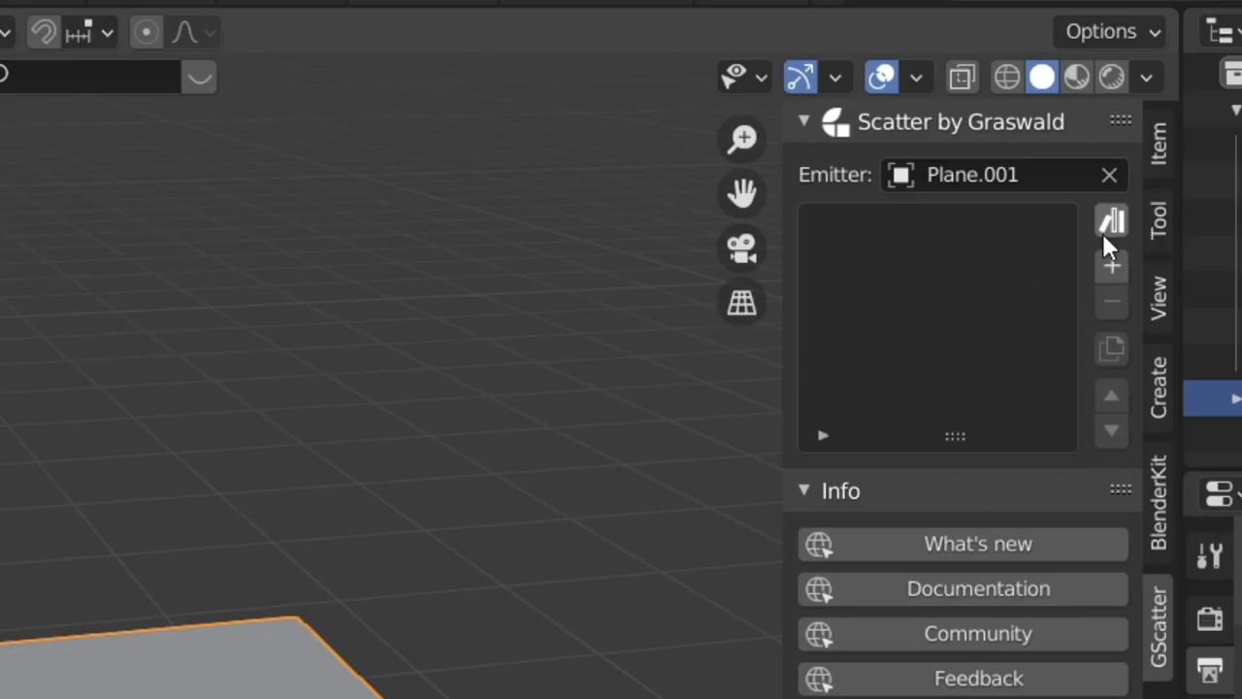
Open the GScatter asset browser and preview the cherry laurel leaves, creeping bentgrass and Ribwort Plantain Flower assets.
click(1117, 222)
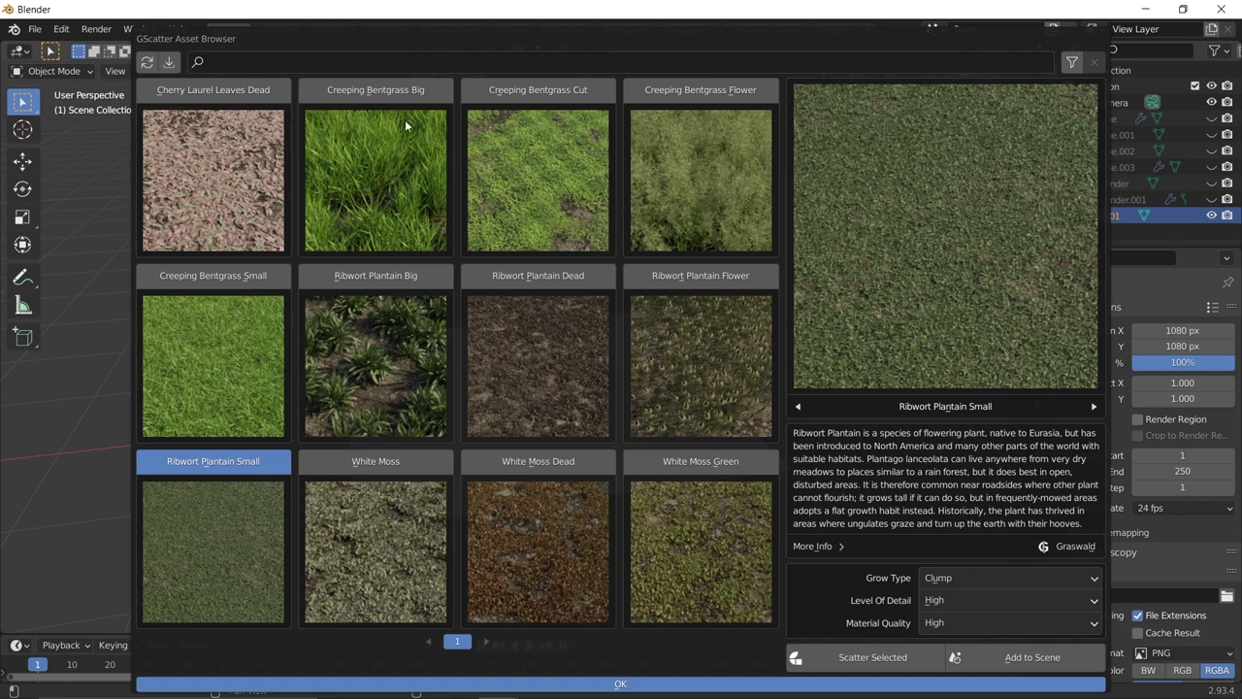
click(368, 88)
click(207, 88)
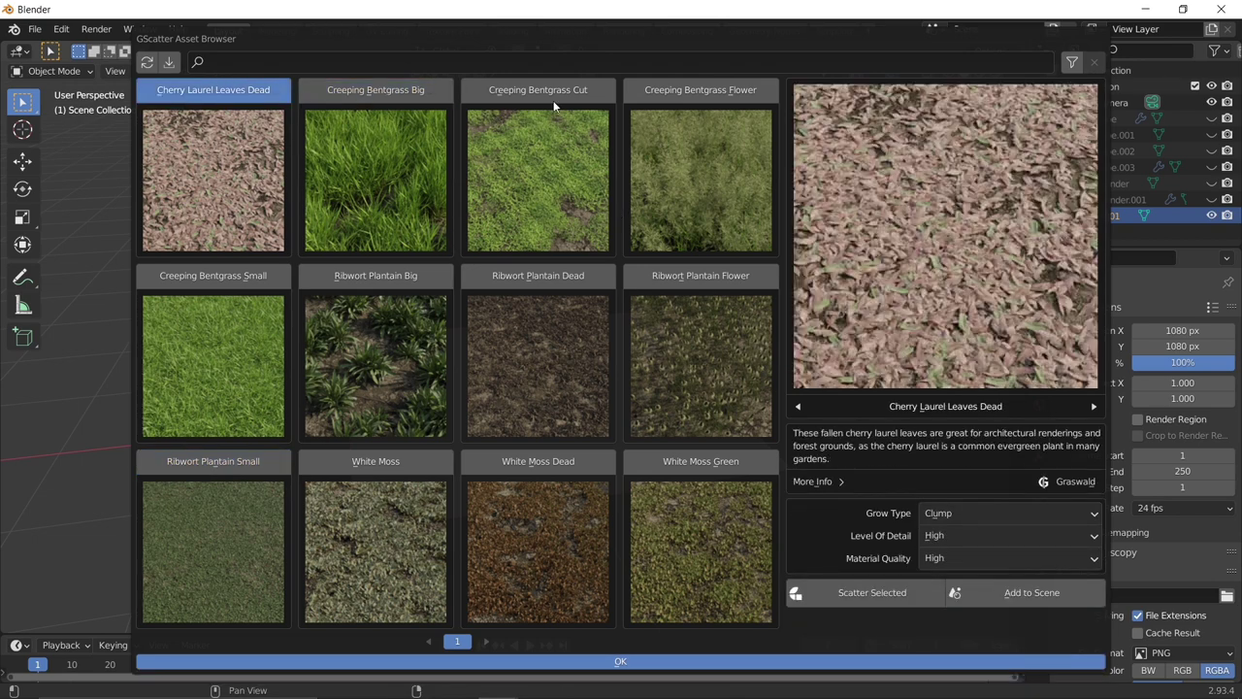
click(577, 89)
click(691, 90)
click(699, 273)
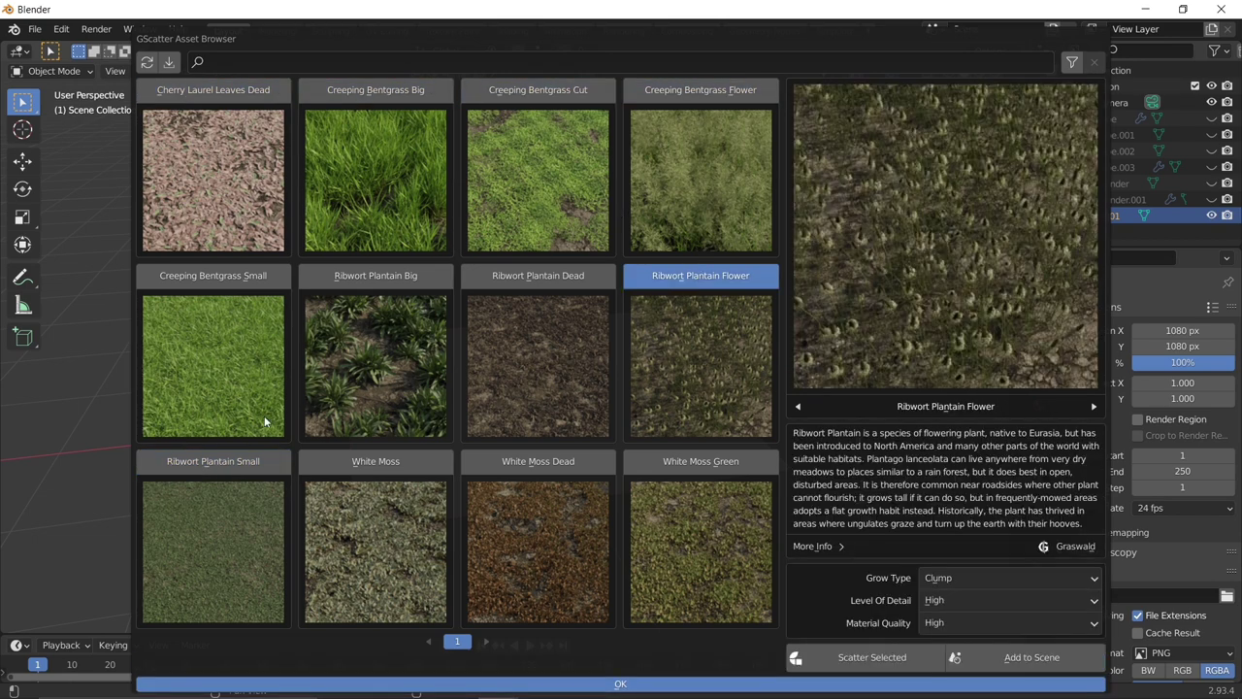
Scatter the Ribwort Plantain Small asset on the plane with Clump grow type and High detail, and close the asset browser.
click(224, 459)
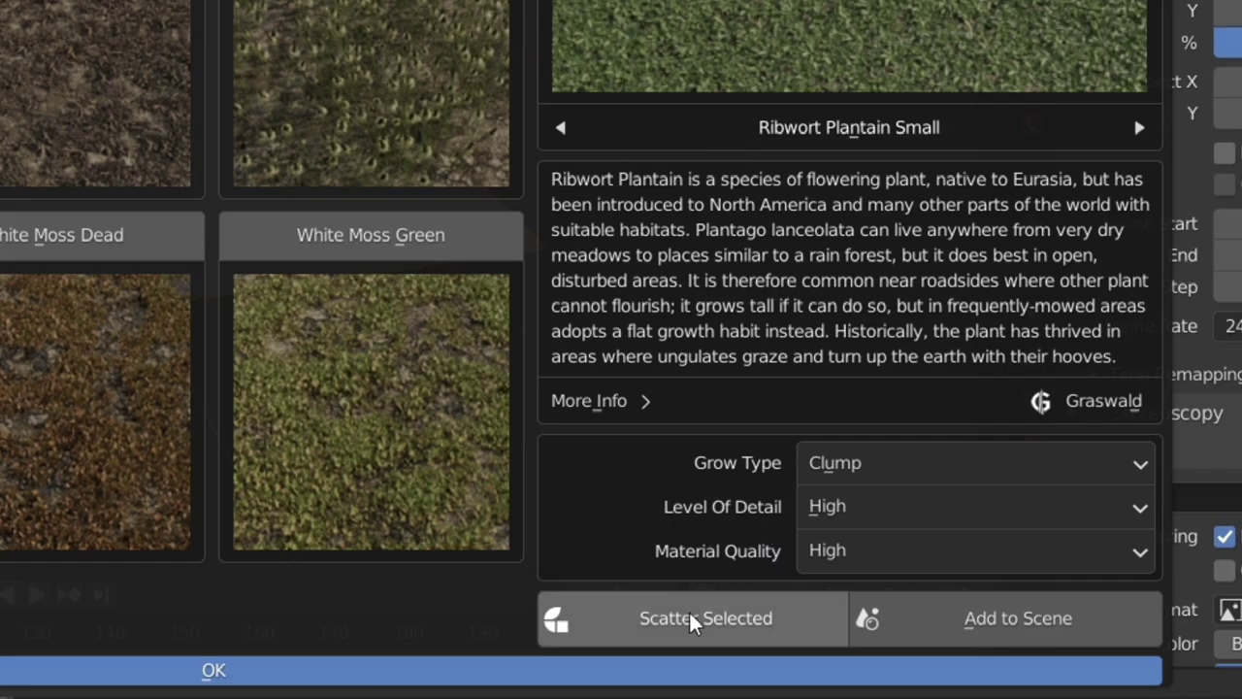
click(712, 618)
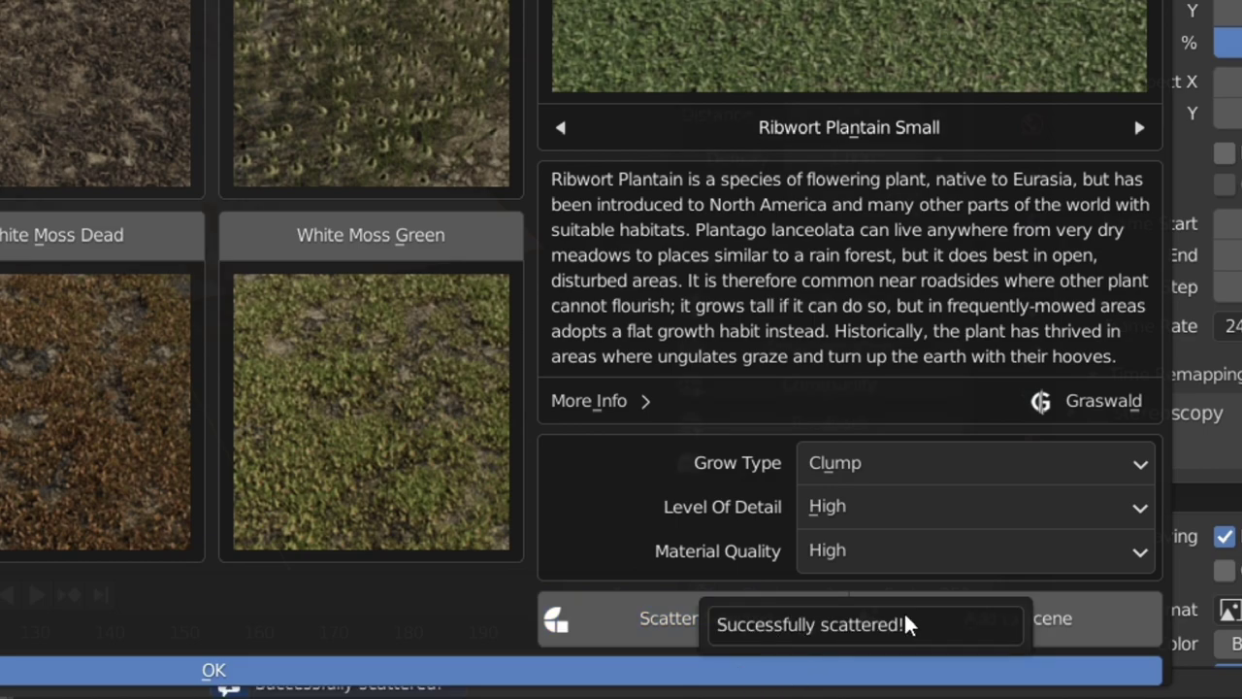
click(291, 673)
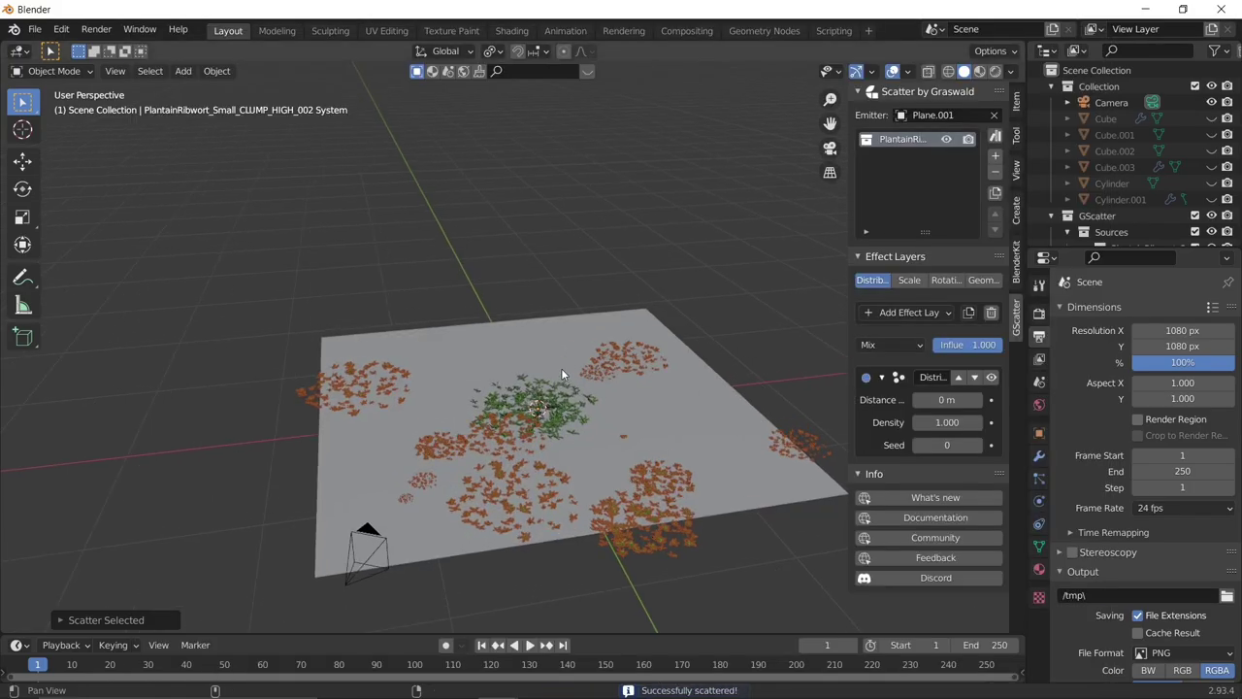
Set the distribution density of the scattered plantain to 100 and inspect the coverage on the plane.
middle_drag(561, 369, 545, 278)
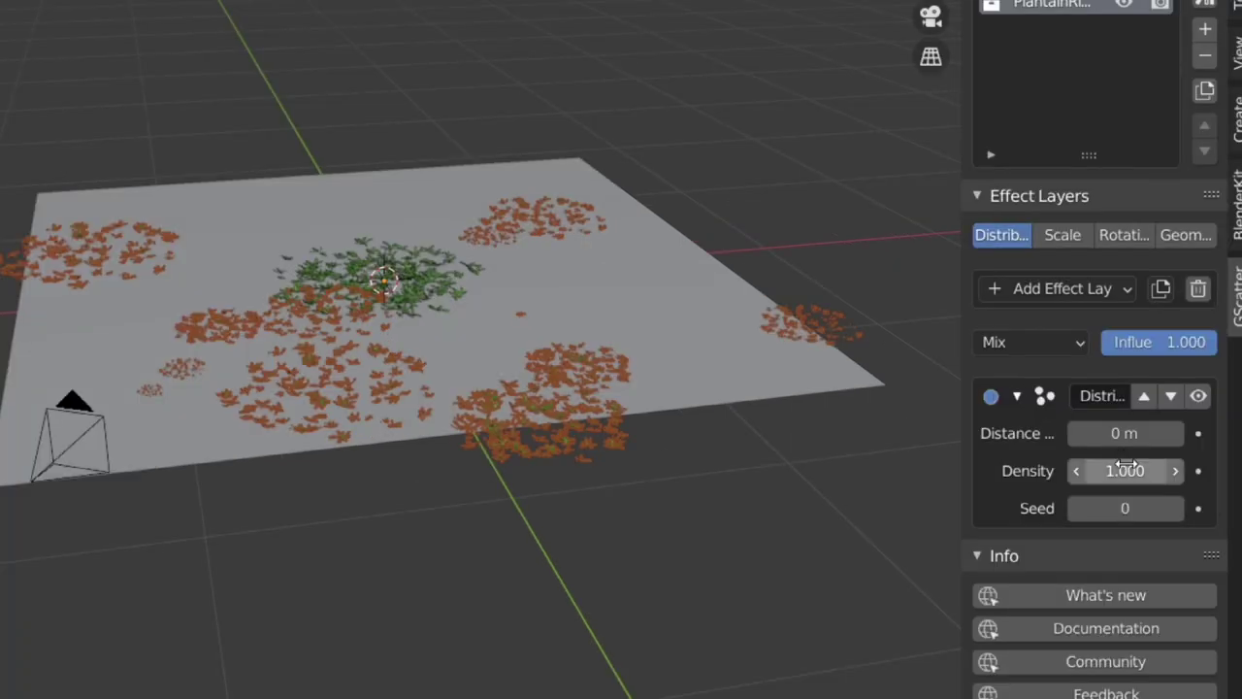
click(947, 423)
text(1.0)
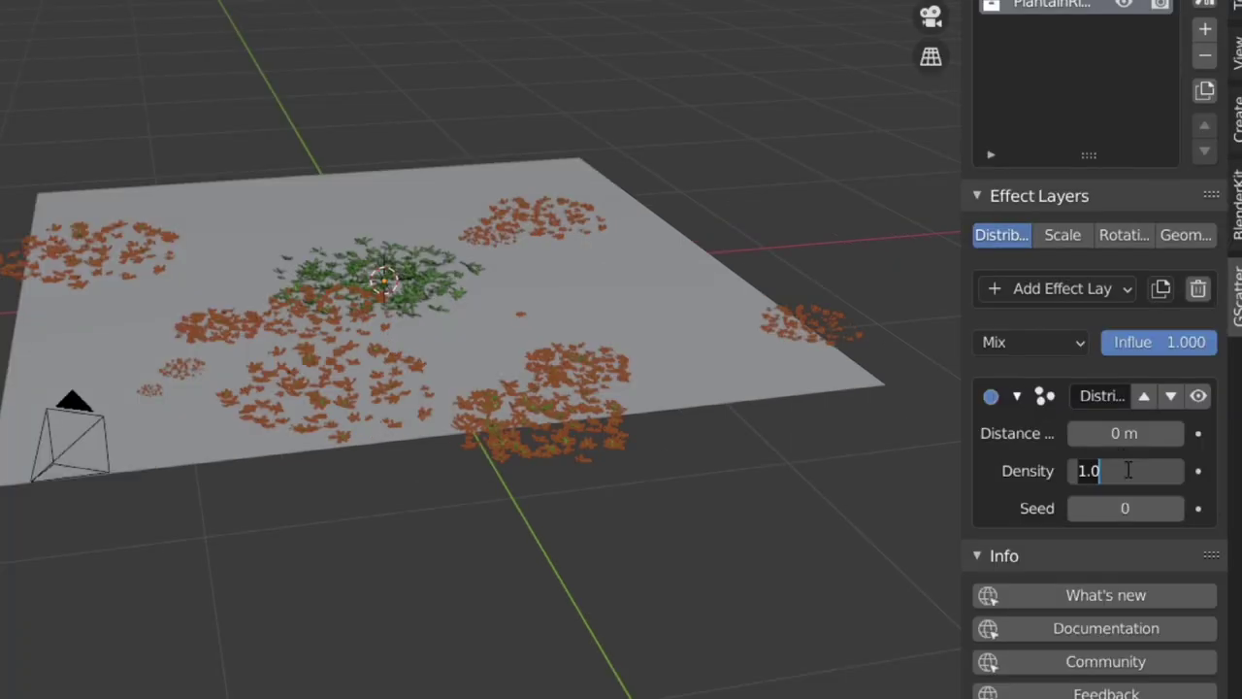
key(Return)
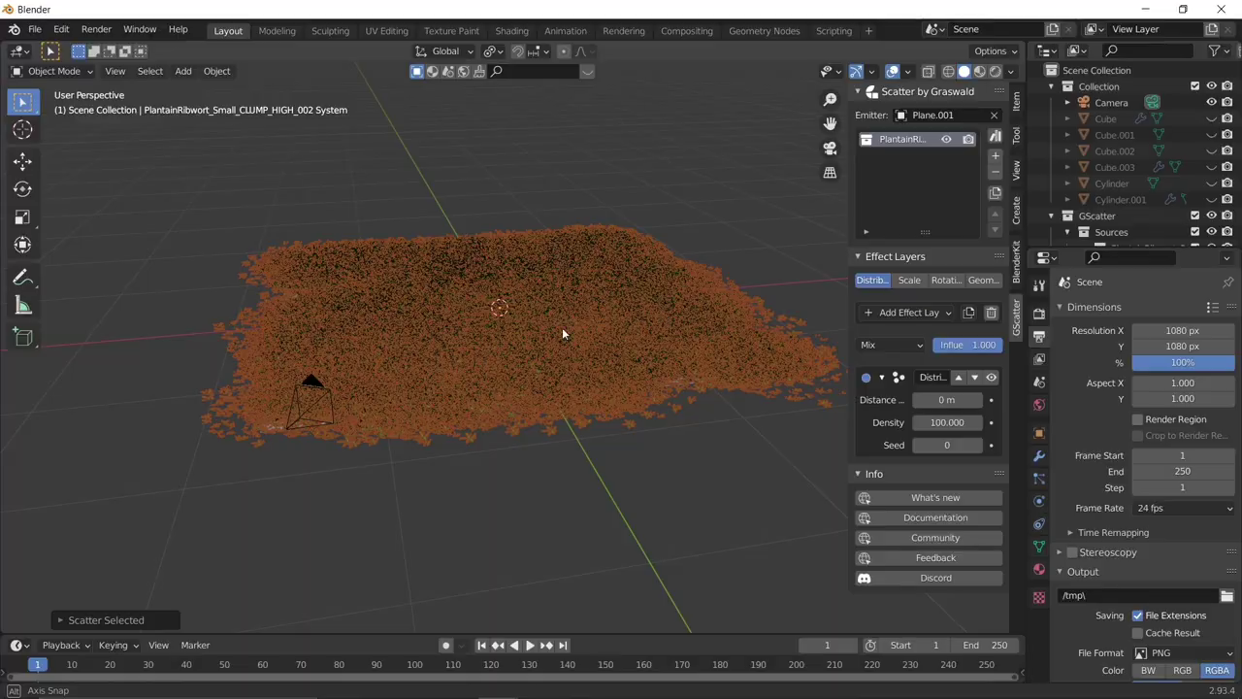
middle_drag(492, 318, 548, 313)
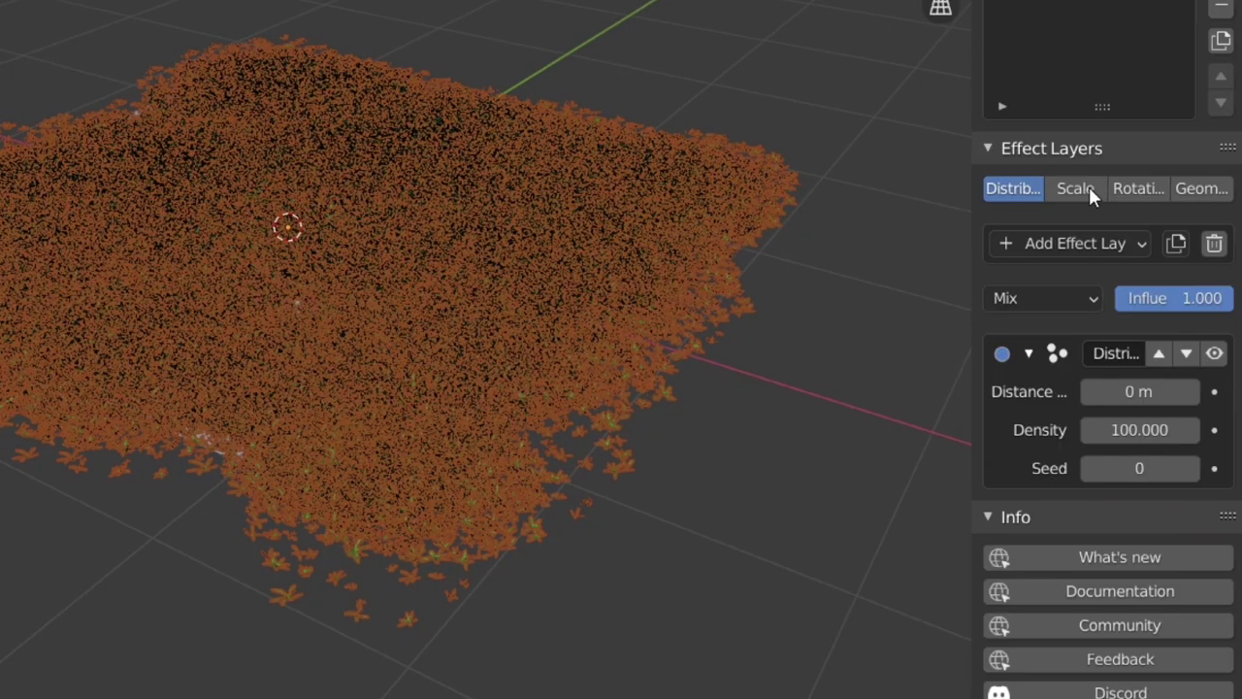
Set the main scale of the scattered plantain to 0.300, judging the plant size through the camera view.
click(917, 279)
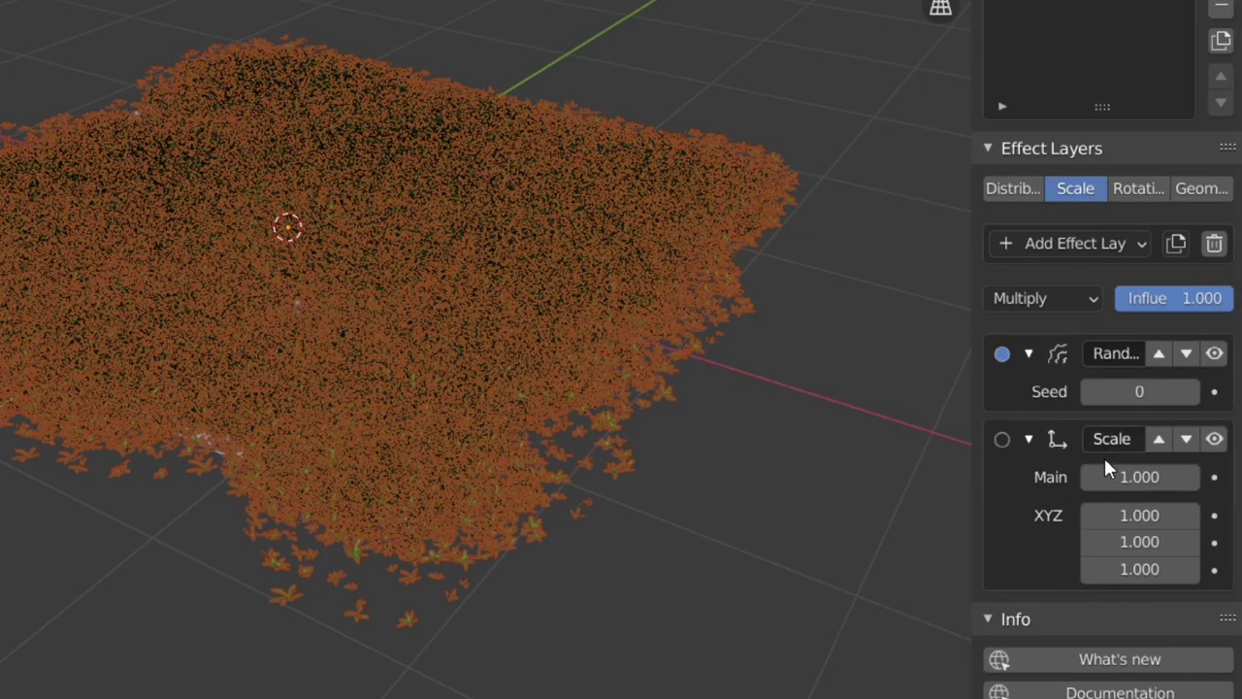
click(1089, 476)
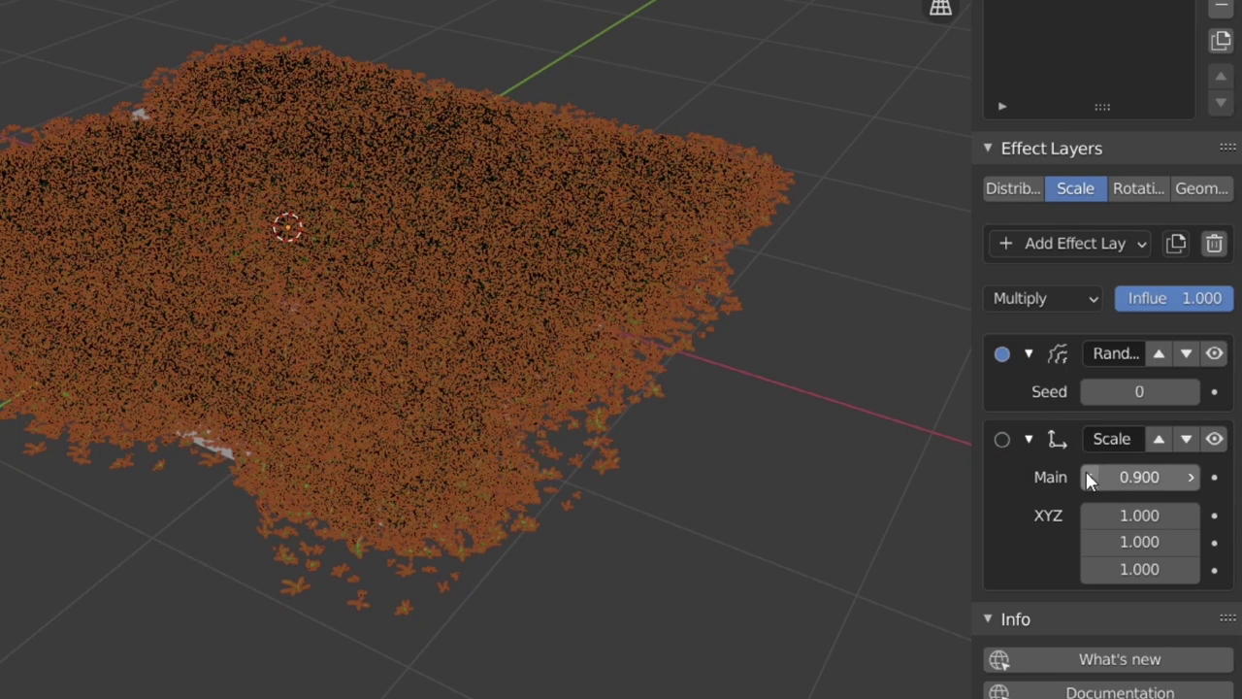
click(1089, 476)
click(1089, 477)
click(1087, 476)
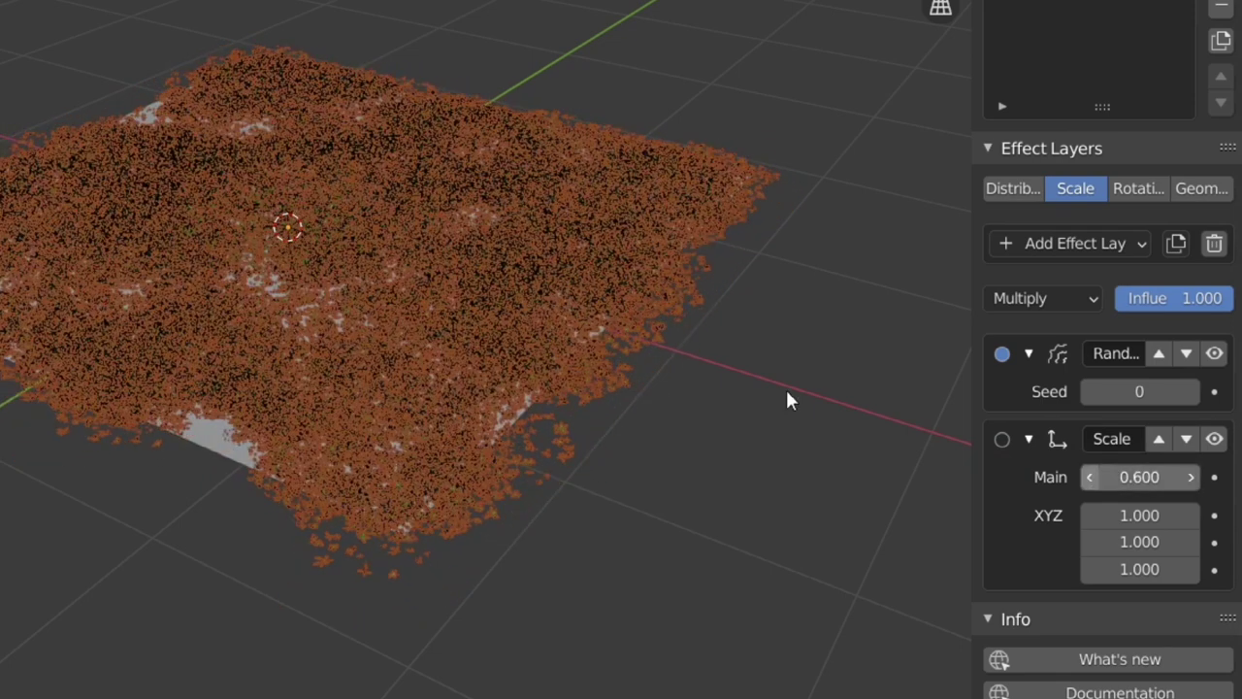
key(KP_0)
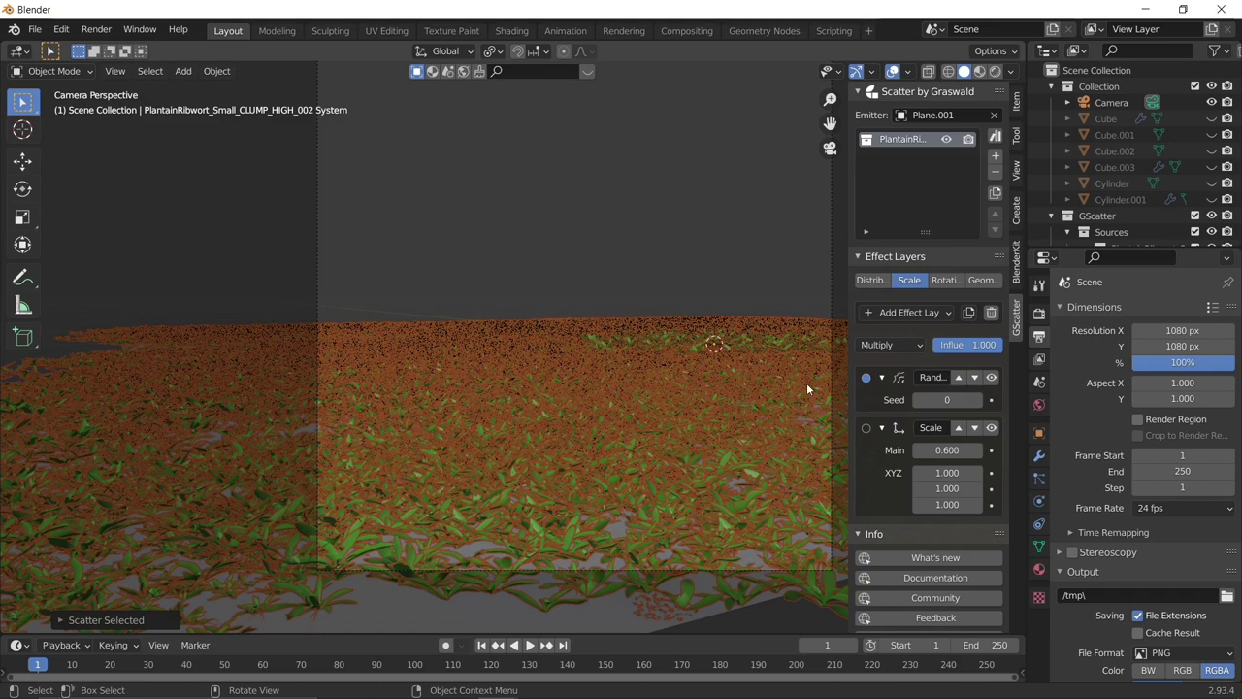
click(920, 450)
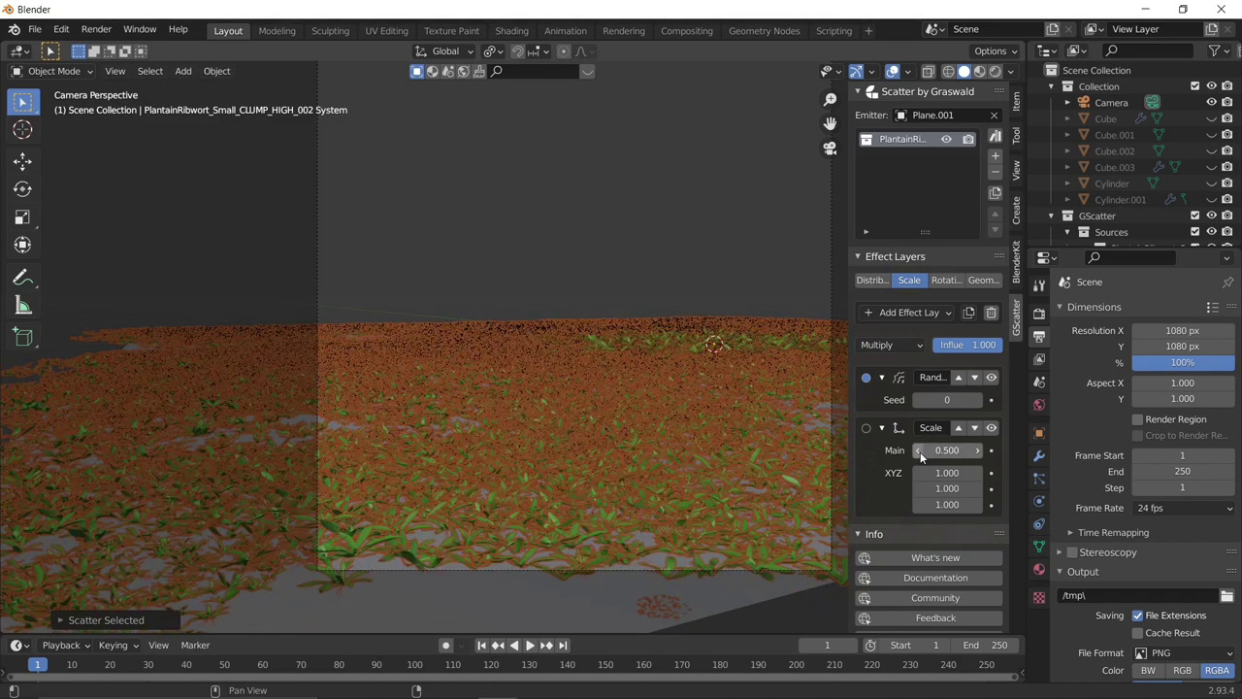
click(919, 451)
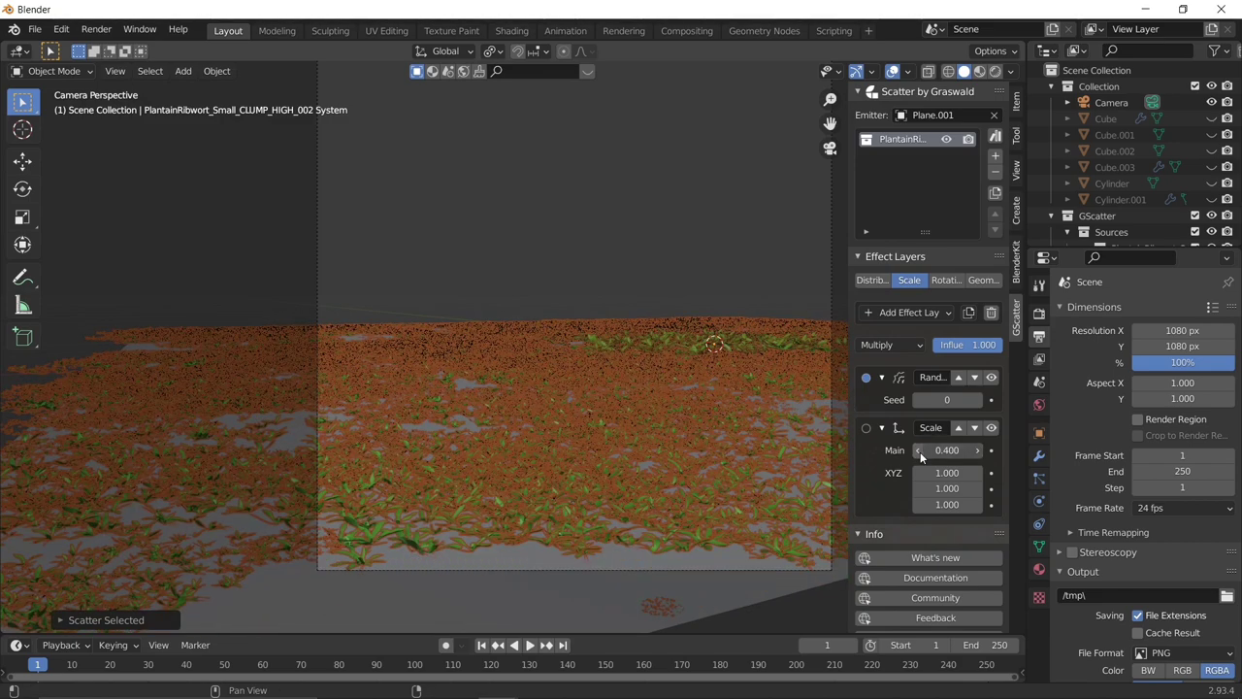
click(919, 450)
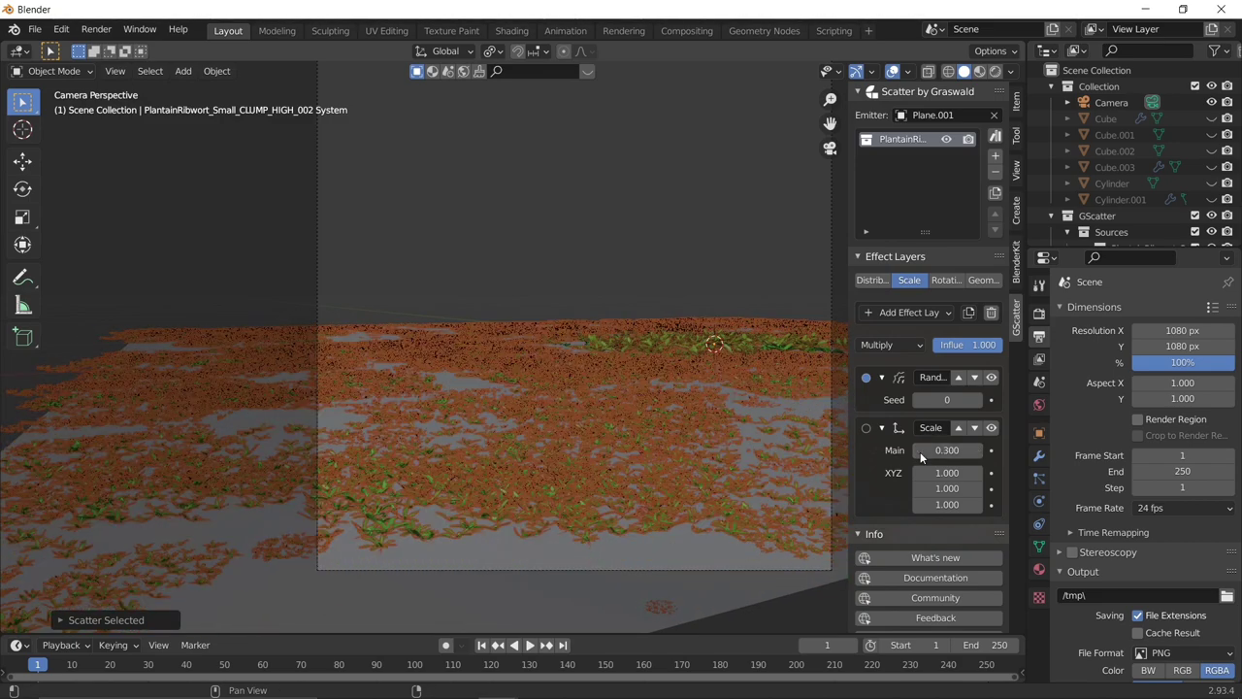
Set the plantain's distribution density to 200 and add a Weight Mask effect layer to the distribution.
click(871, 280)
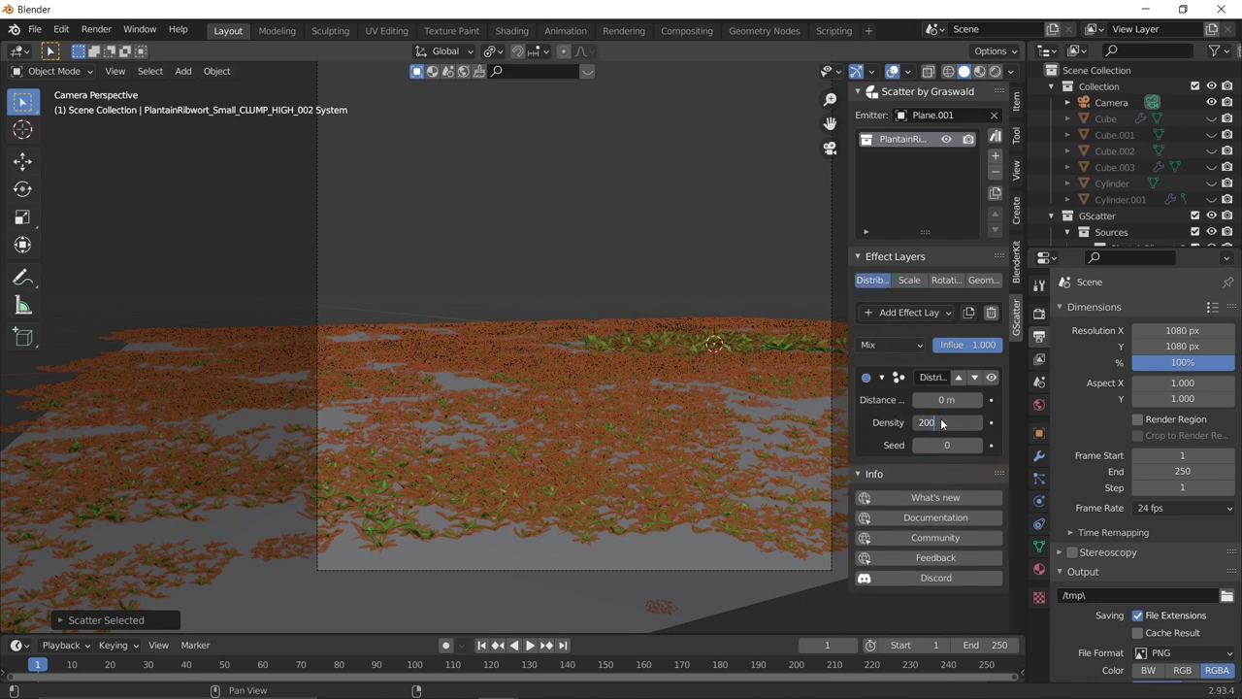
key(Return)
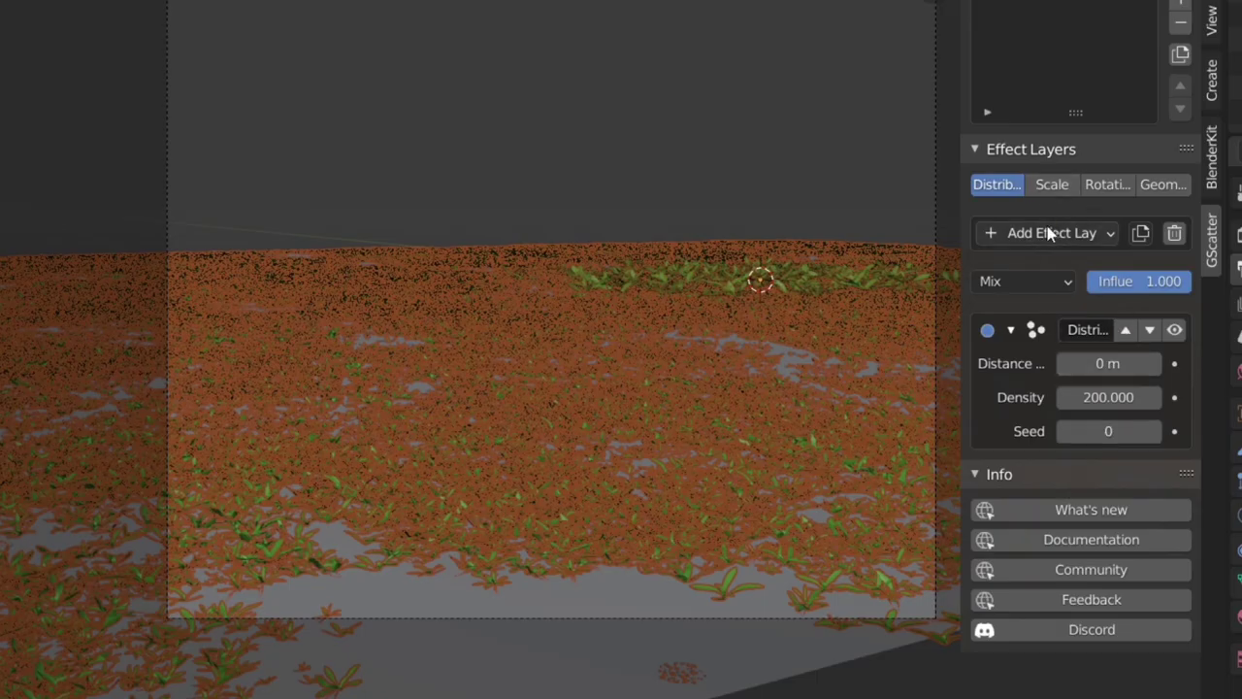
click(1068, 237)
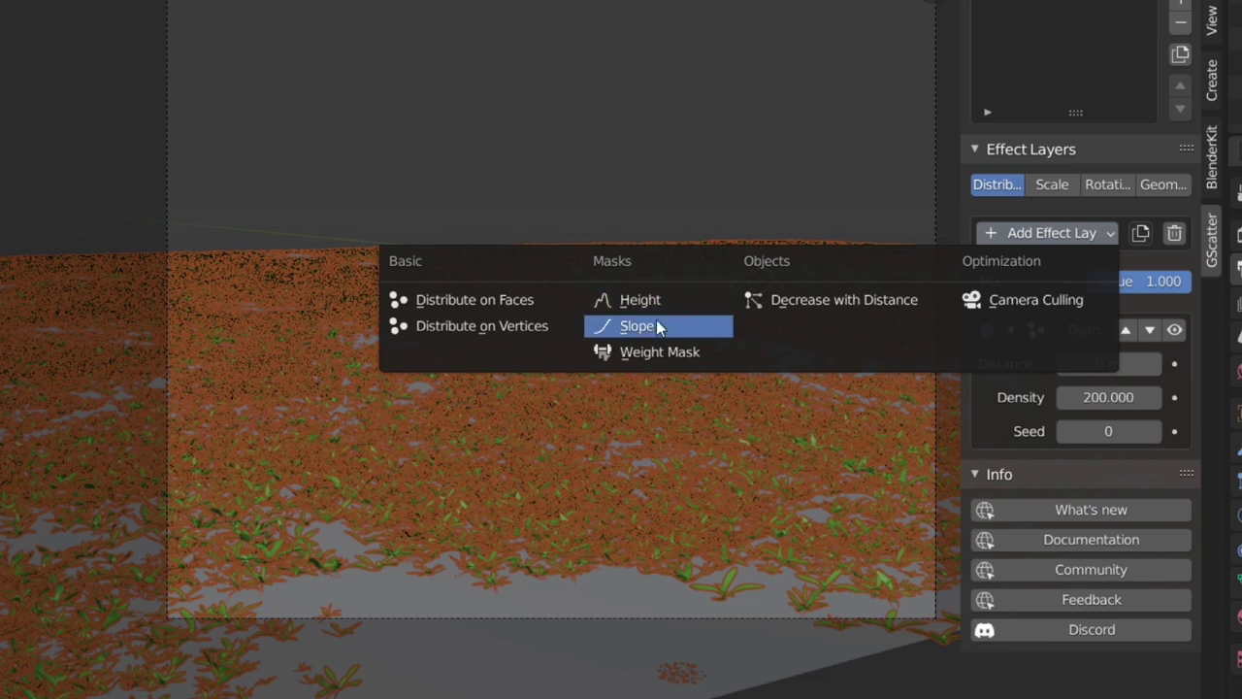
click(658, 352)
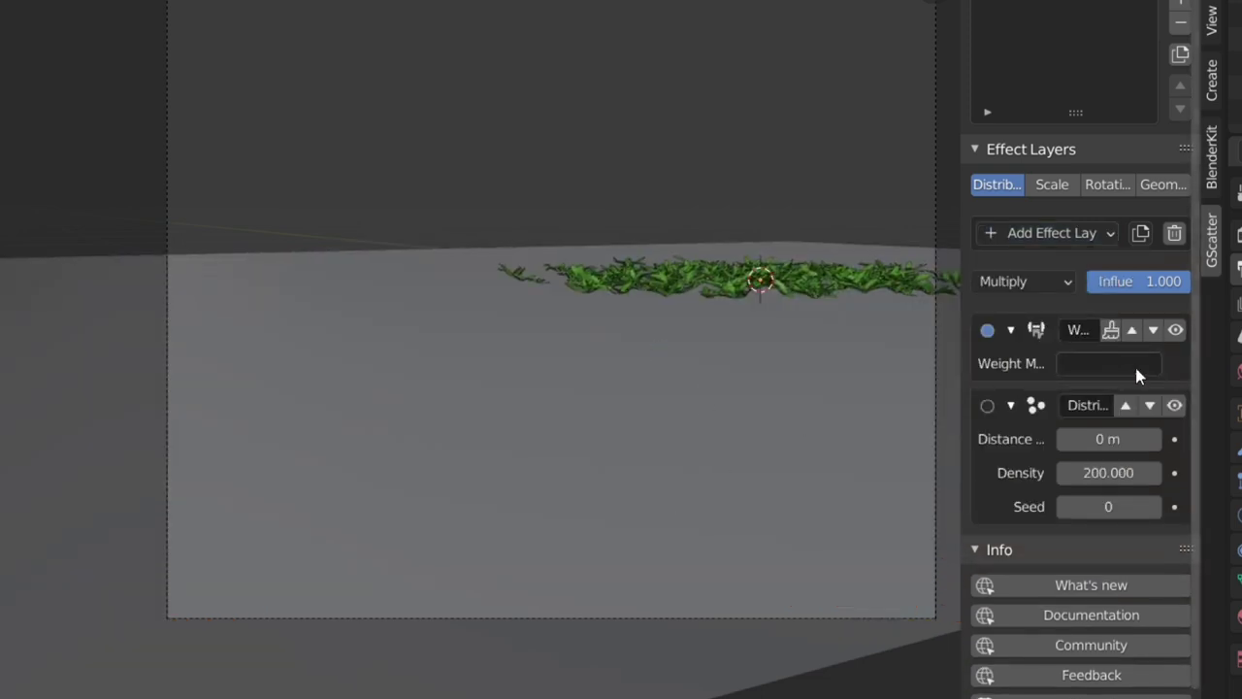
Weight-paint patches at weight 1.000 across the plane's camera-visible area for the mask, and return to Object Mode.
click(1112, 331)
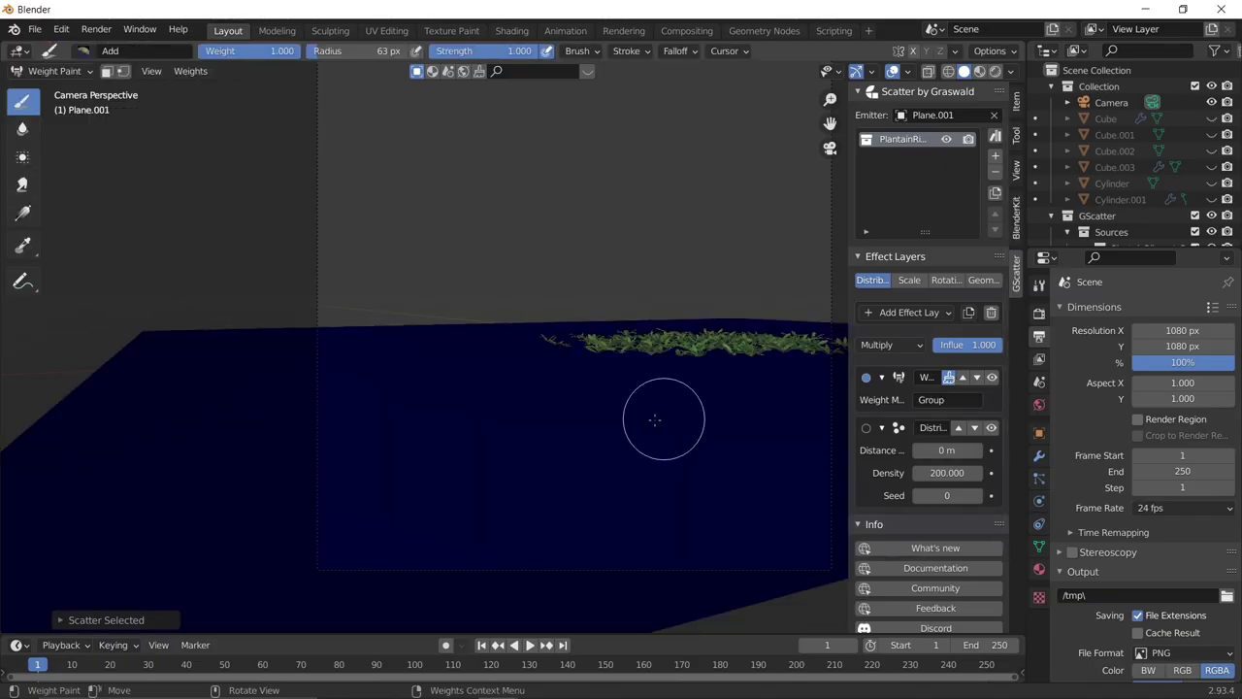
mouse_move(674, 396)
mouse_down()
mouse_move(524, 439)
mouse_move(472, 476)
mouse_move(466, 535)
mouse_move(776, 513)
mouse_move(805, 477)
mouse_move(497, 446)
mouse_move(389, 521)
mouse_move(327, 437)
mouse_move(417, 409)
mouse_move(405, 385)
mouse_move(417, 366)
mouse_move(596, 404)
mouse_move(706, 388)
mouse_move(624, 380)
mouse_move(743, 388)
mouse_move(421, 382)
mouse_move(406, 328)
mouse_move(416, 382)
mouse_move(327, 472)
mouse_move(336, 369)
mouse_move(366, 533)
mouse_move(286, 538)
mouse_move(806, 529)
mouse_move(818, 415)
mouse_move(796, 369)
mouse_move(547, 351)
mouse_move(647, 360)
mouse_move(515, 450)
mouse_move(473, 455)
mouse_up()
mouse_move(473, 505)
mouse_down()
mouse_move(366, 347)
mouse_move(436, 333)
mouse_move(654, 347)
mouse_move(539, 333)
mouse_move(593, 342)
mouse_up()
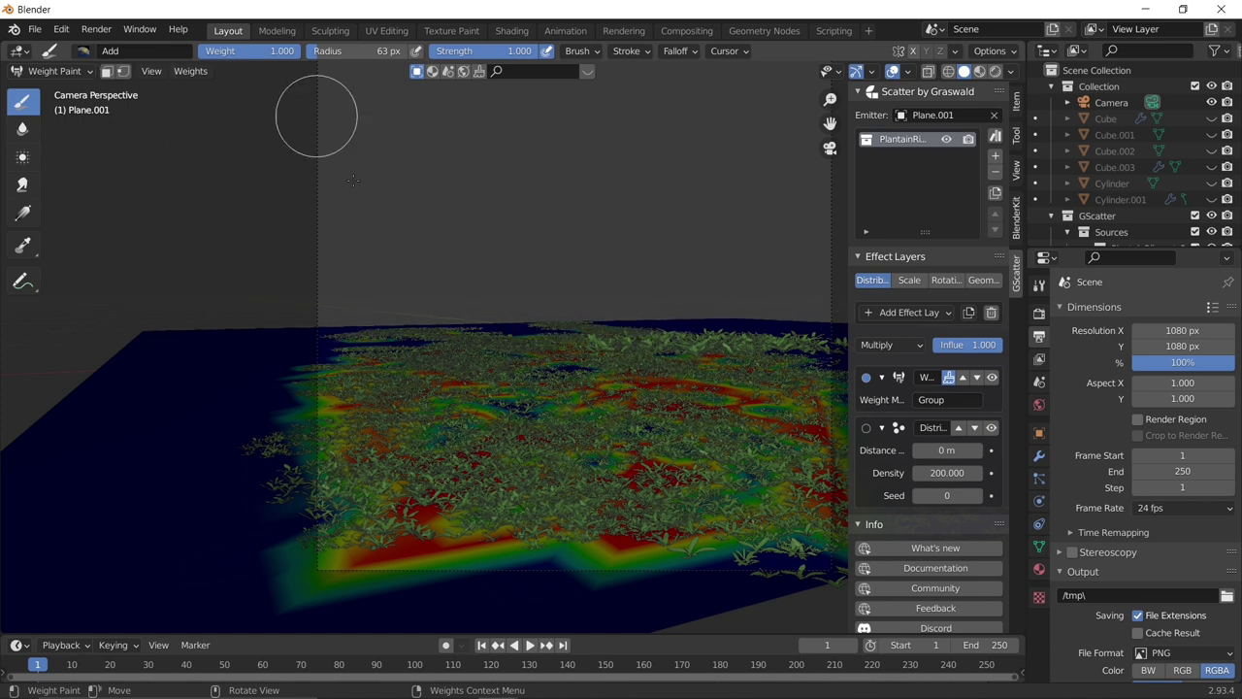
click(53, 71)
click(89, 90)
middle_drag(651, 278, 544, 278)
key(KP_0)
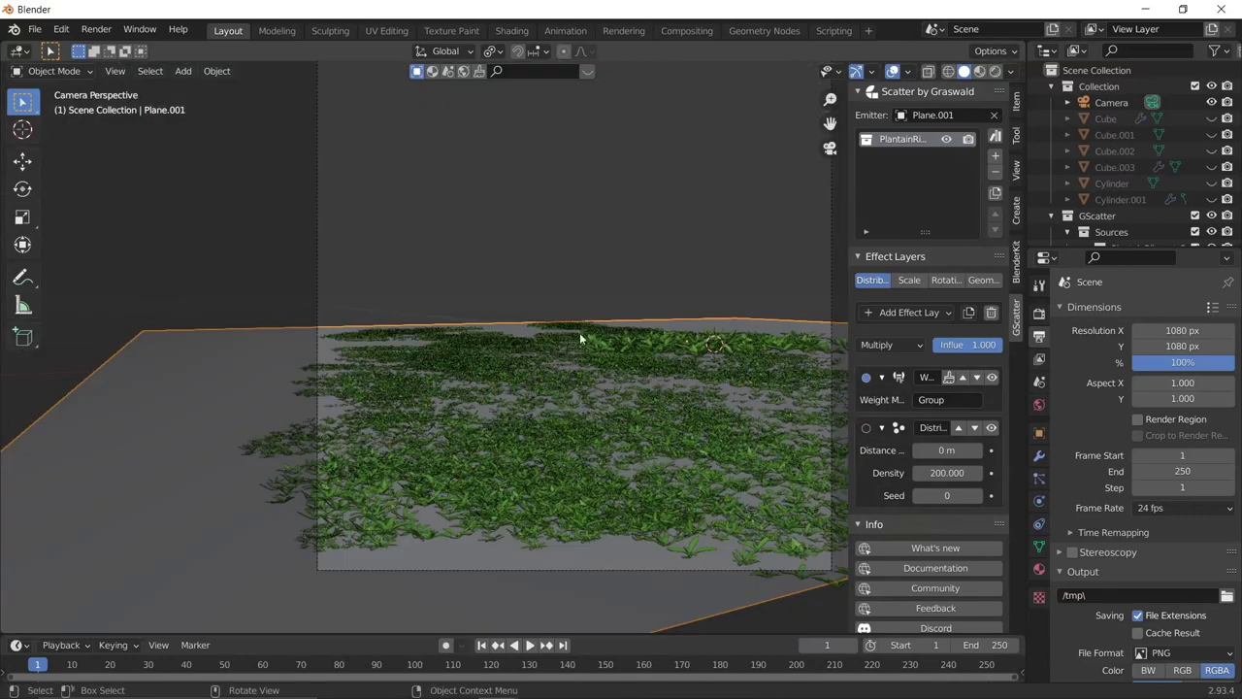
Switch the viewport to Rendered shading and add a Sun light to the scene.
click(1040, 312)
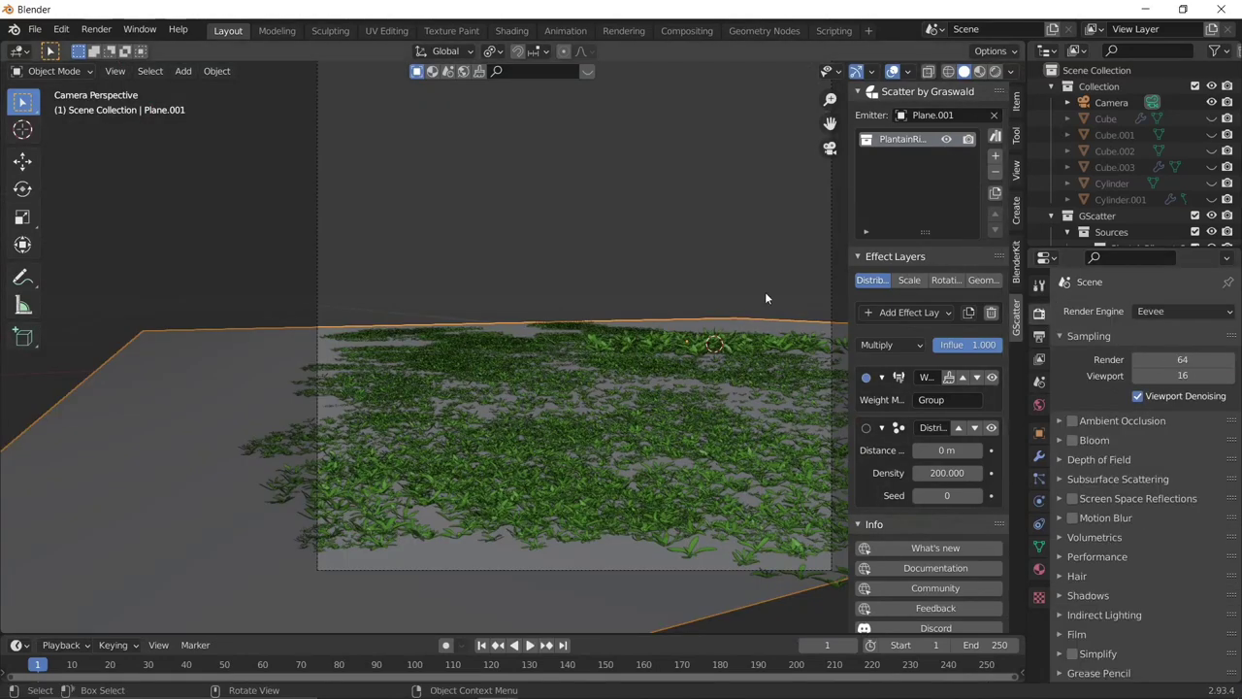
key(z)
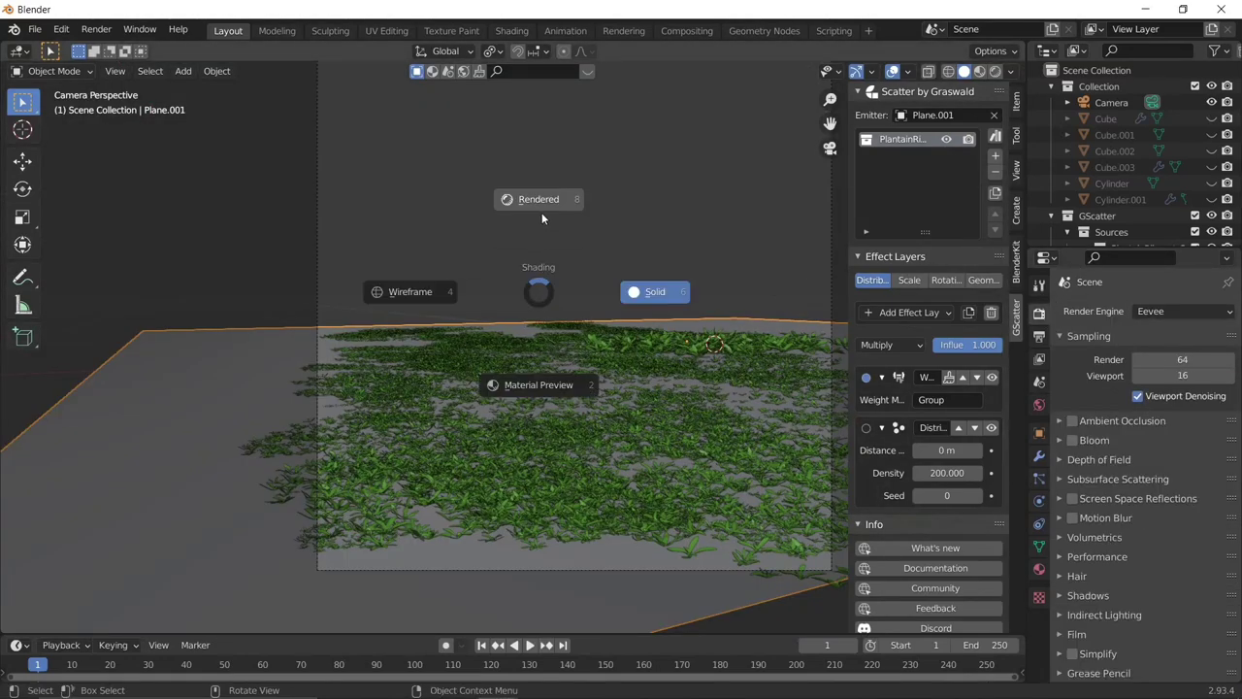
click(541, 214)
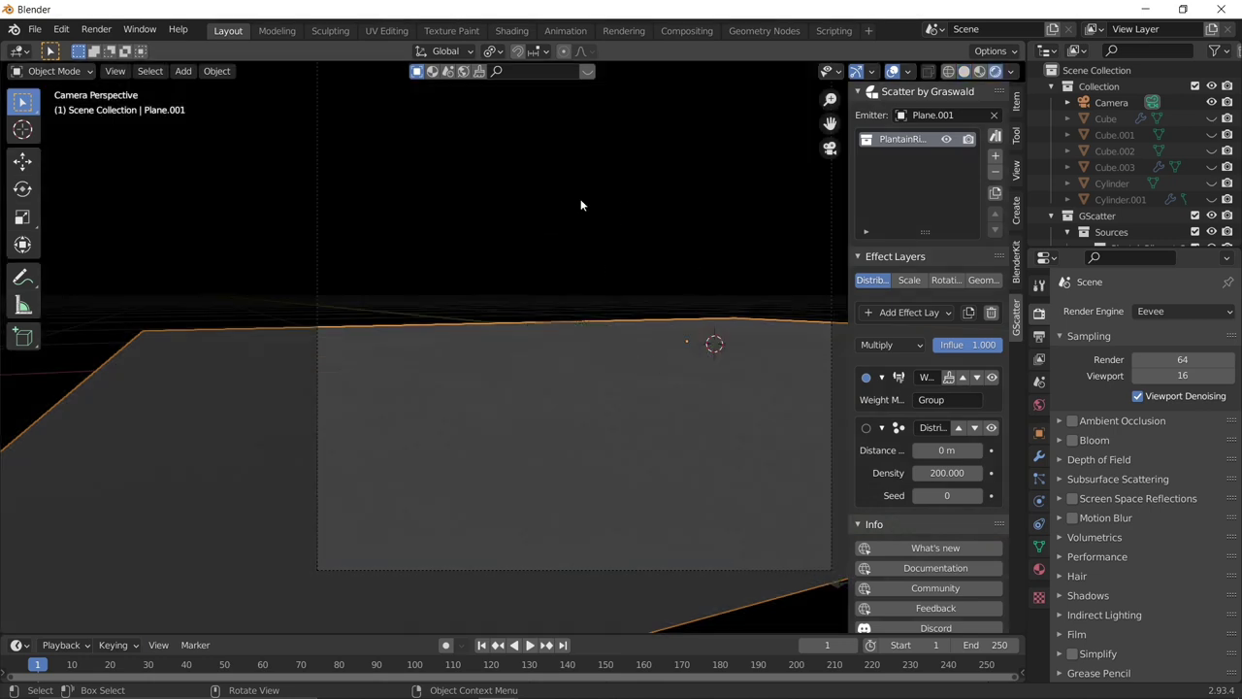
key(shift+a)
mouse_move(515, 224)
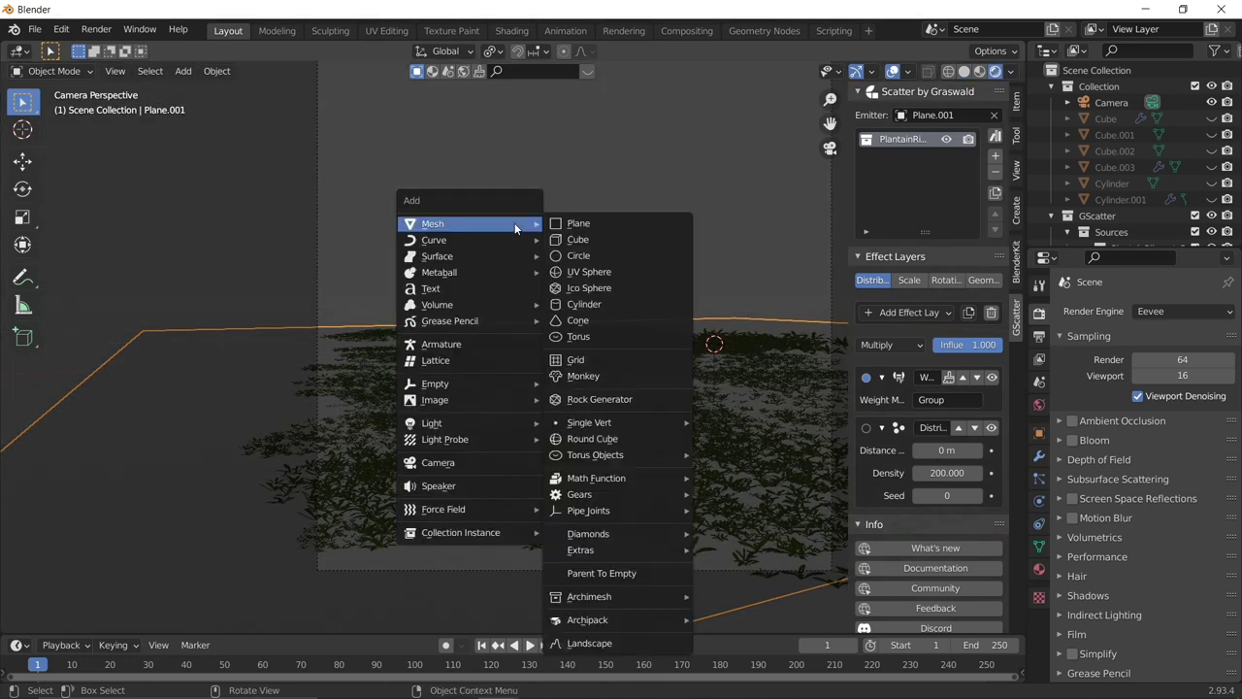
mouse_move(450, 427)
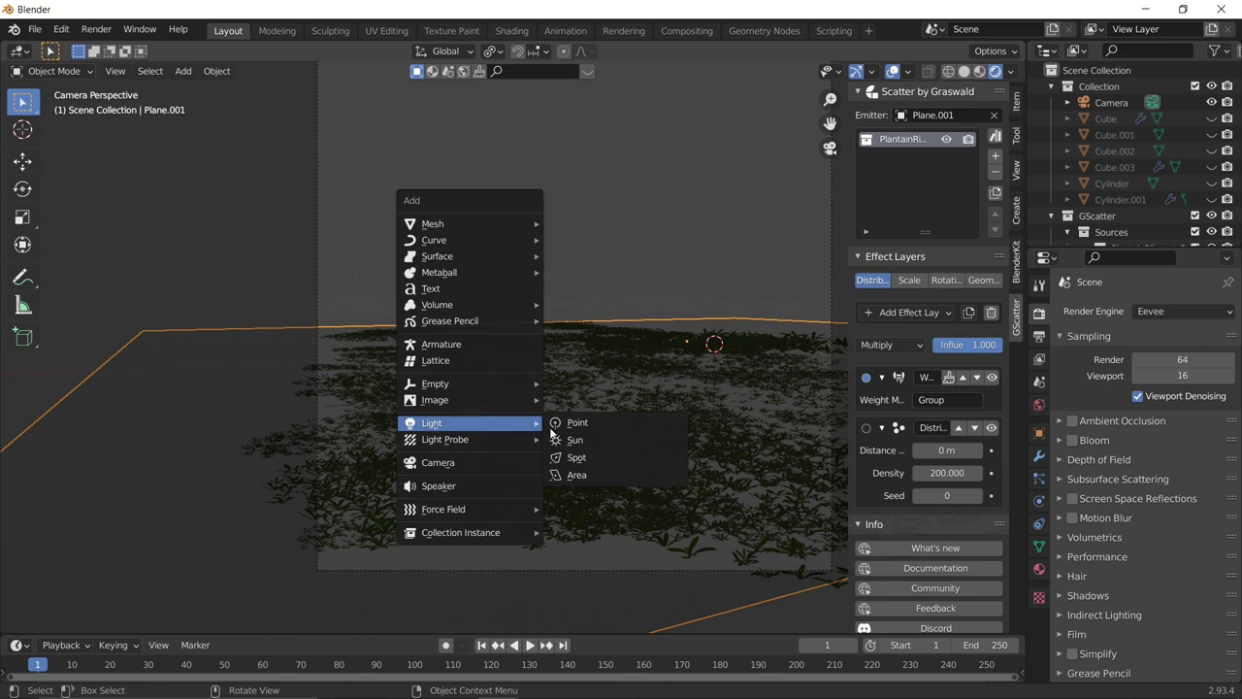
click(594, 439)
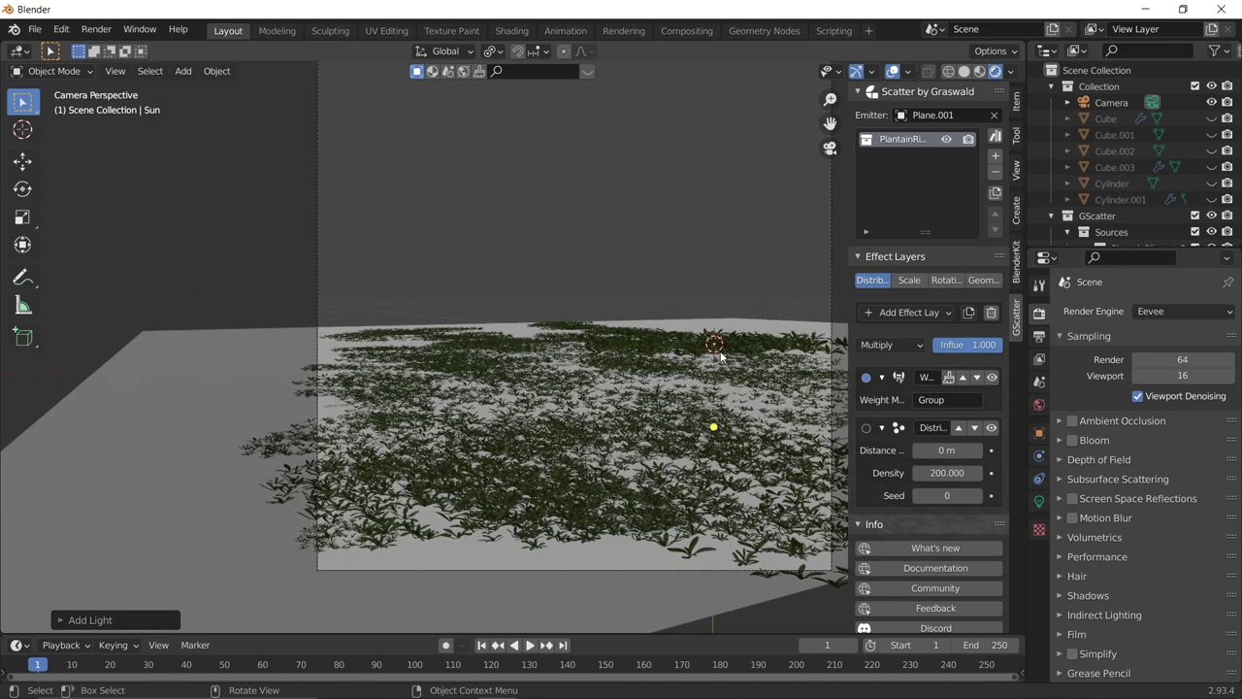
Raise the Sun light along the Z axis in Solid shading and preview the lighting in Rendered shading.
key(z)
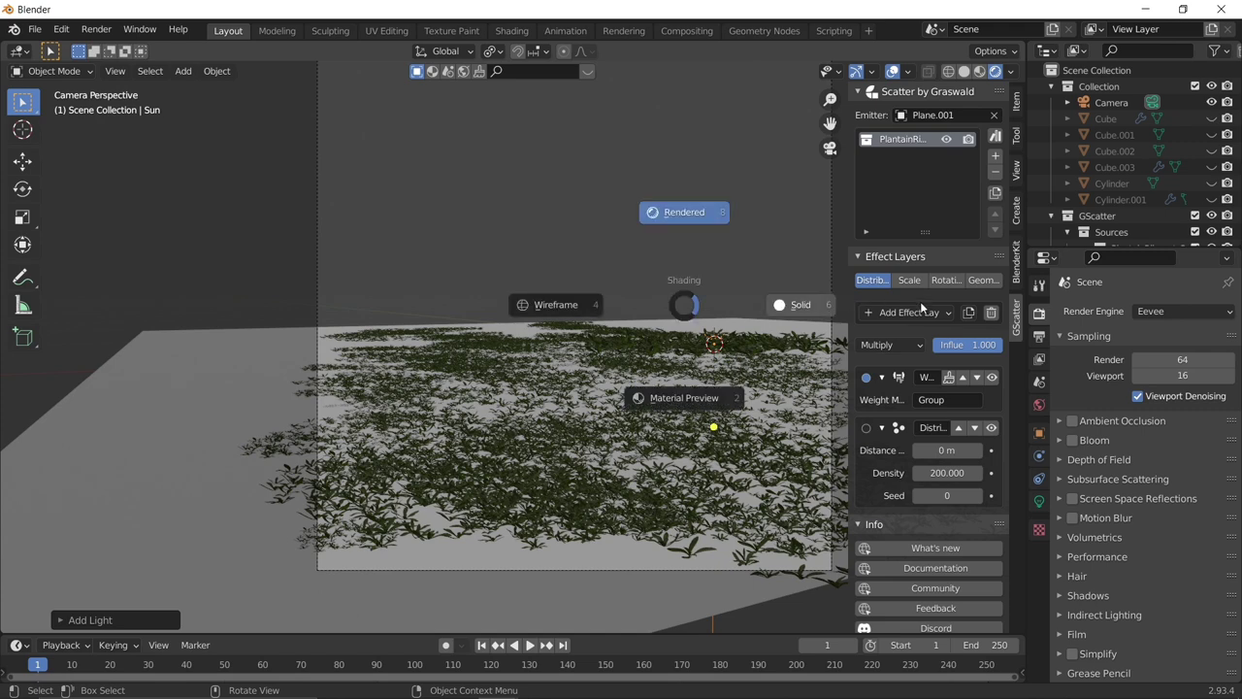
click(956, 301)
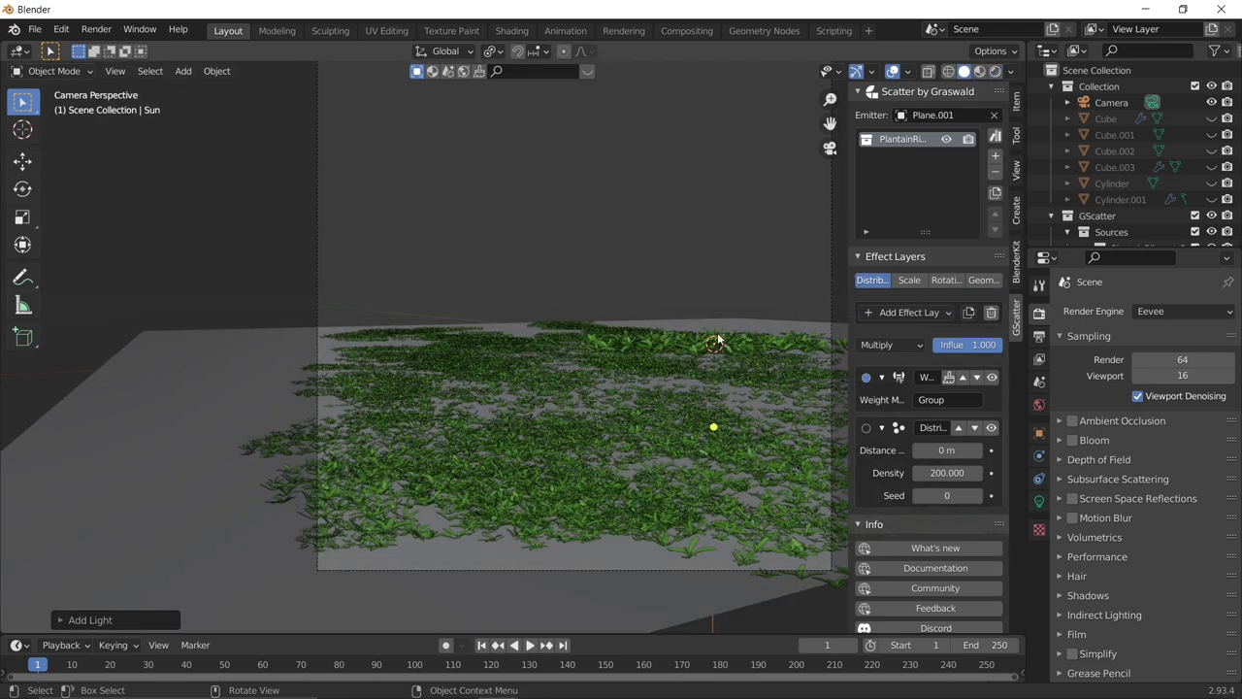
key(g)
key(z)
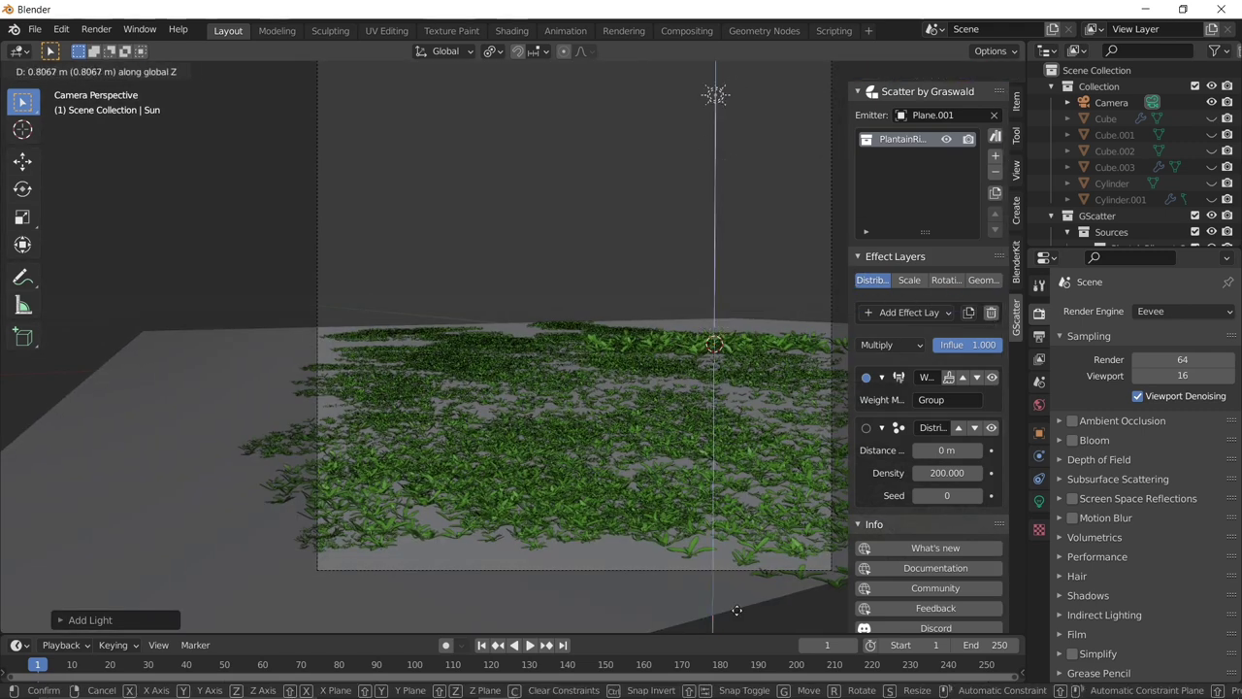
click(755, 467)
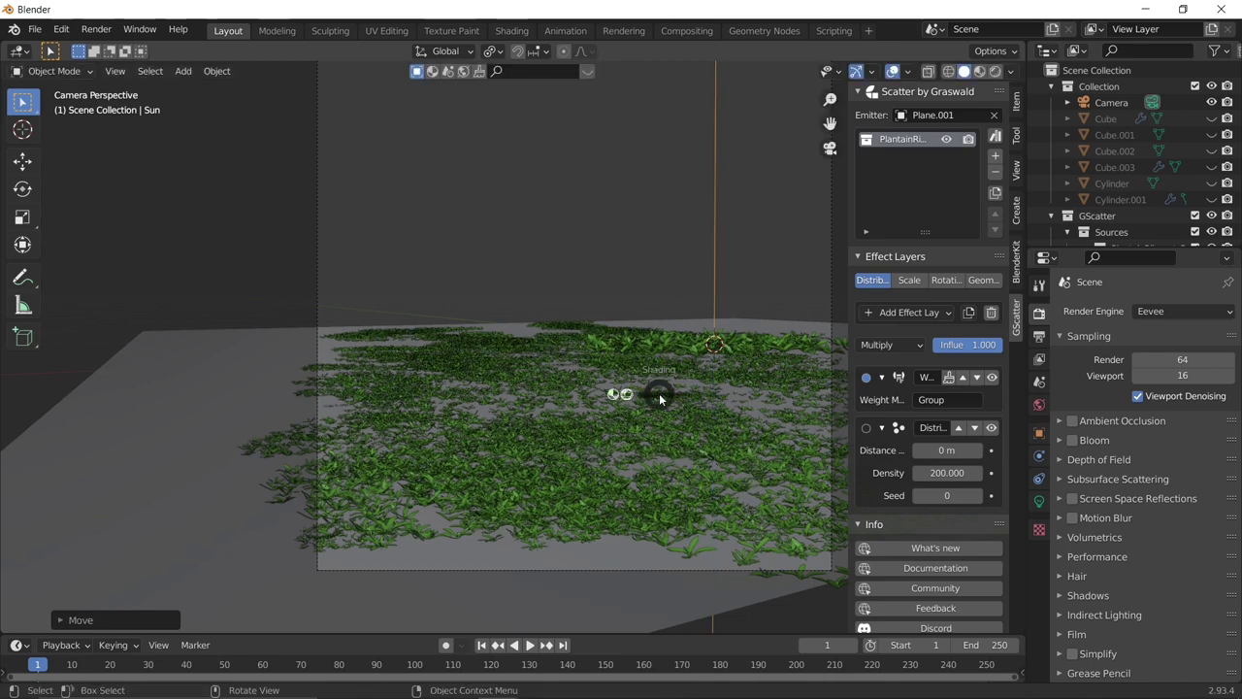
click(643, 265)
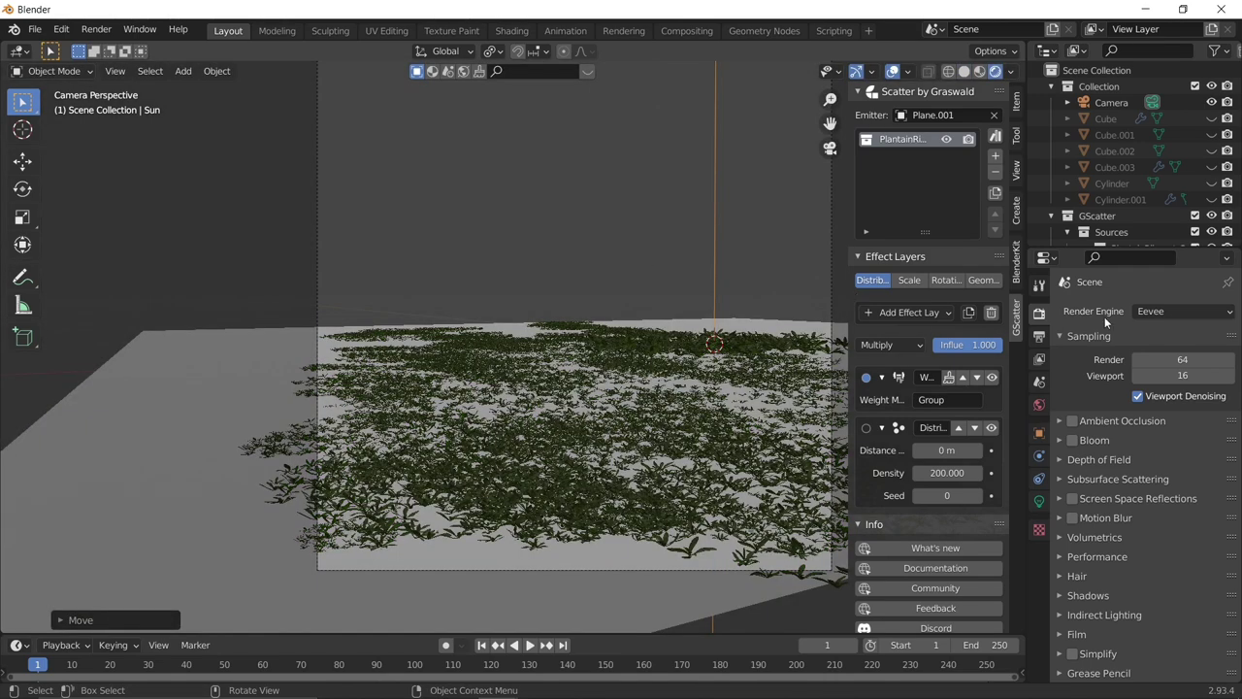
Change the render engine to Cycles, preview the scattered plants, and return the viewport to Solid shading.
click(1157, 314)
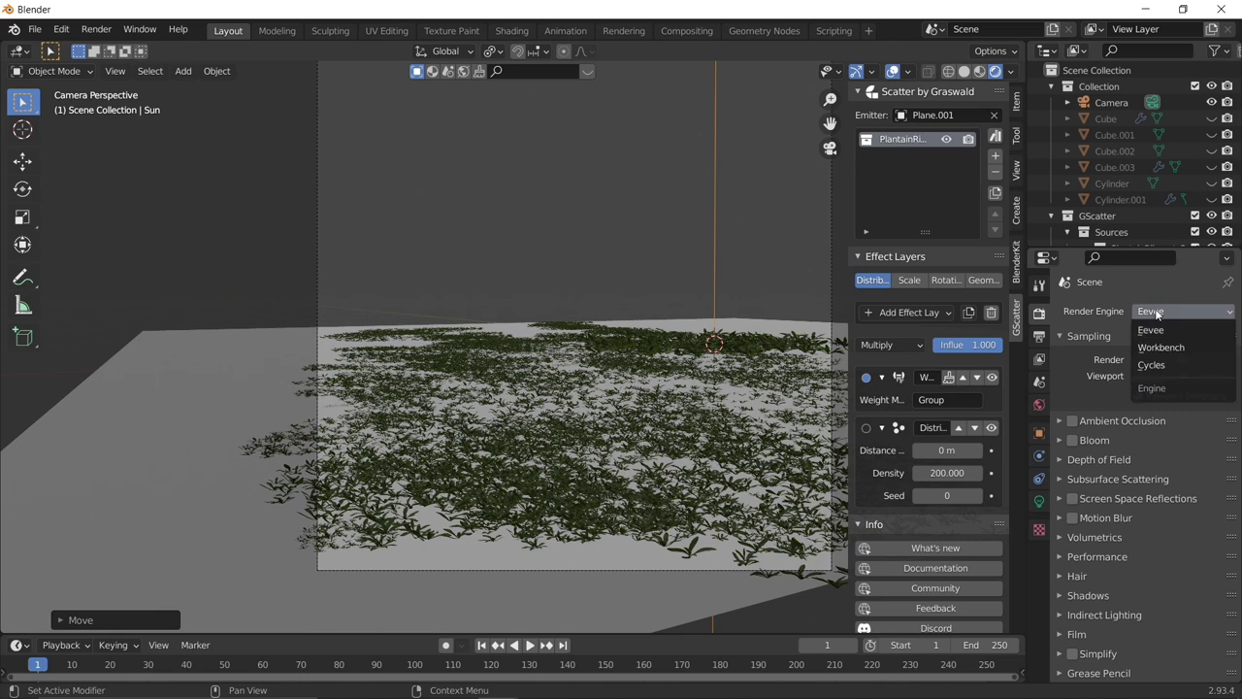
click(1152, 366)
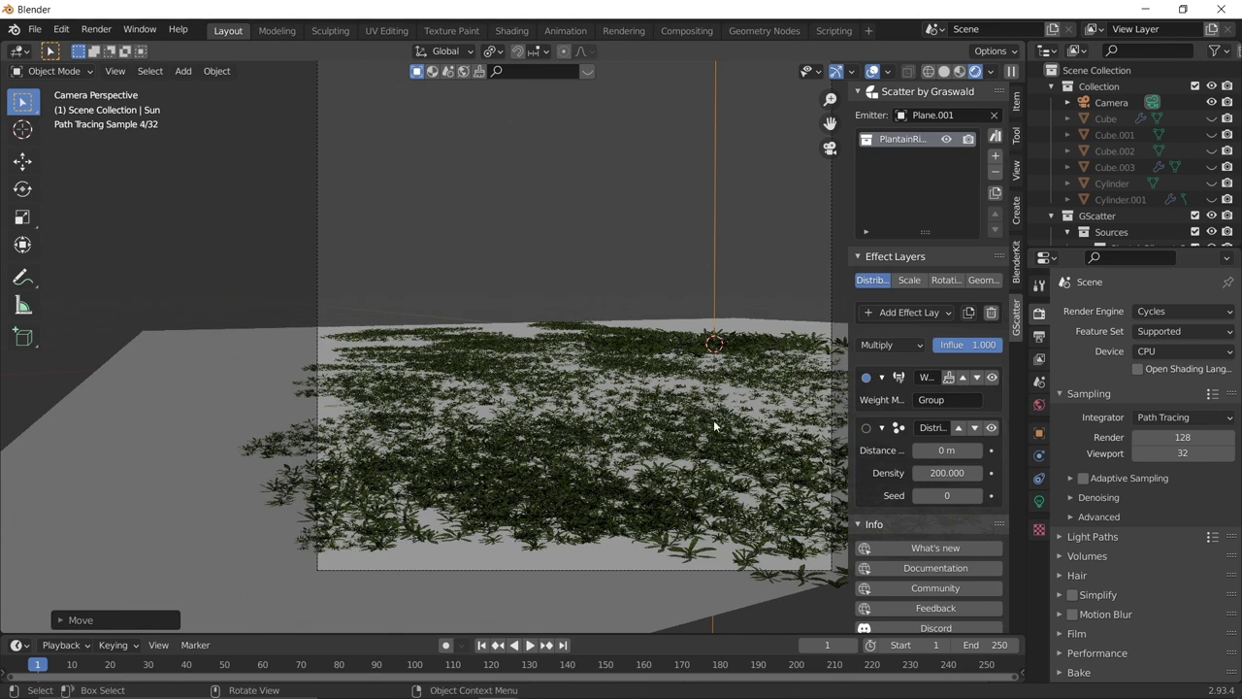
key(z)
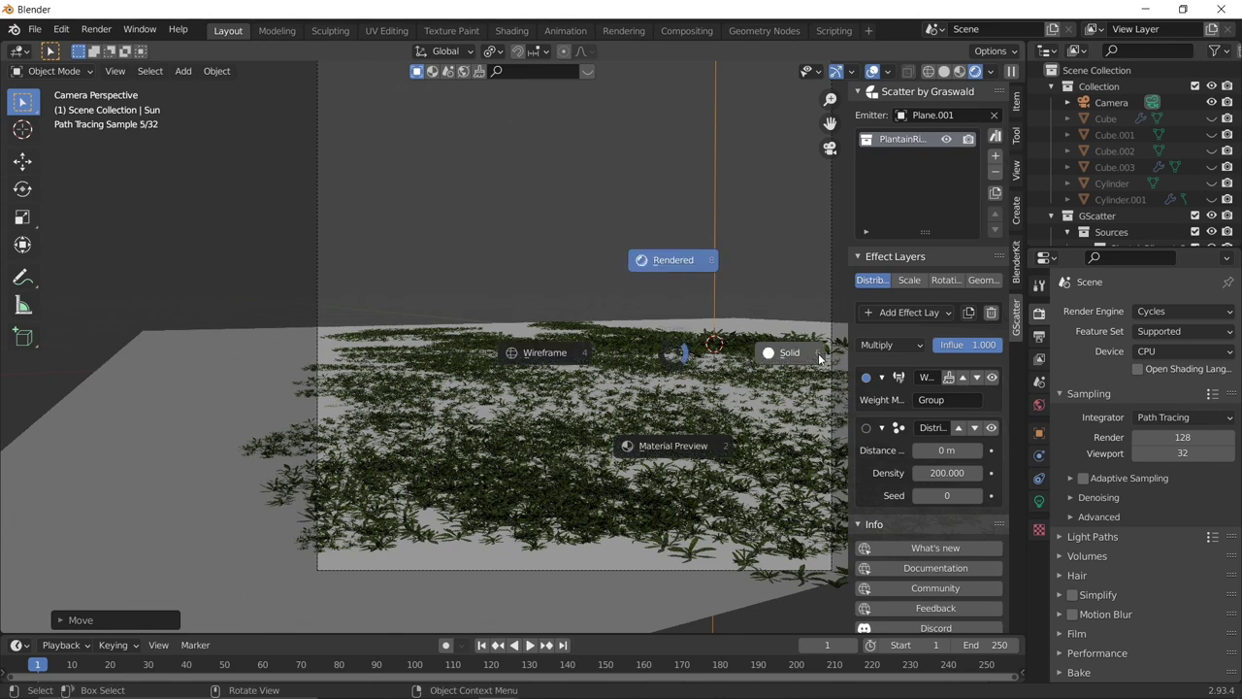
click(900, 356)
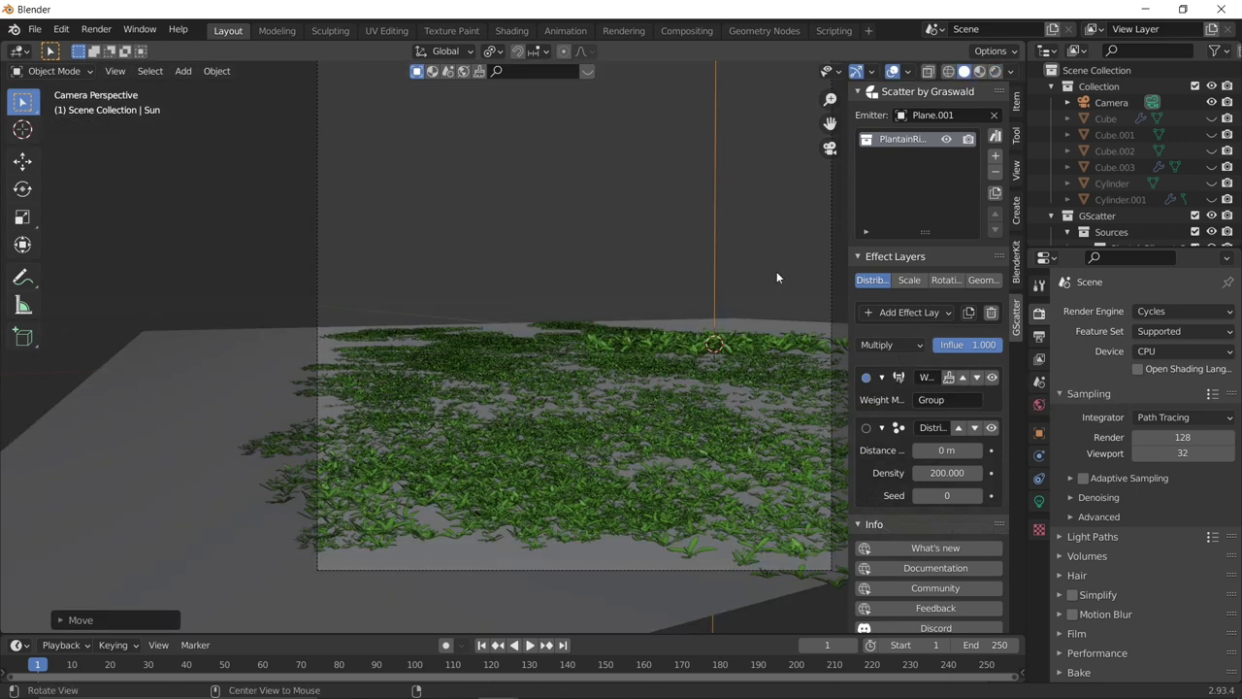
Delete the Sun light from the scene.
middle_drag(776, 278, 655, 338)
key(x)
click(561, 301)
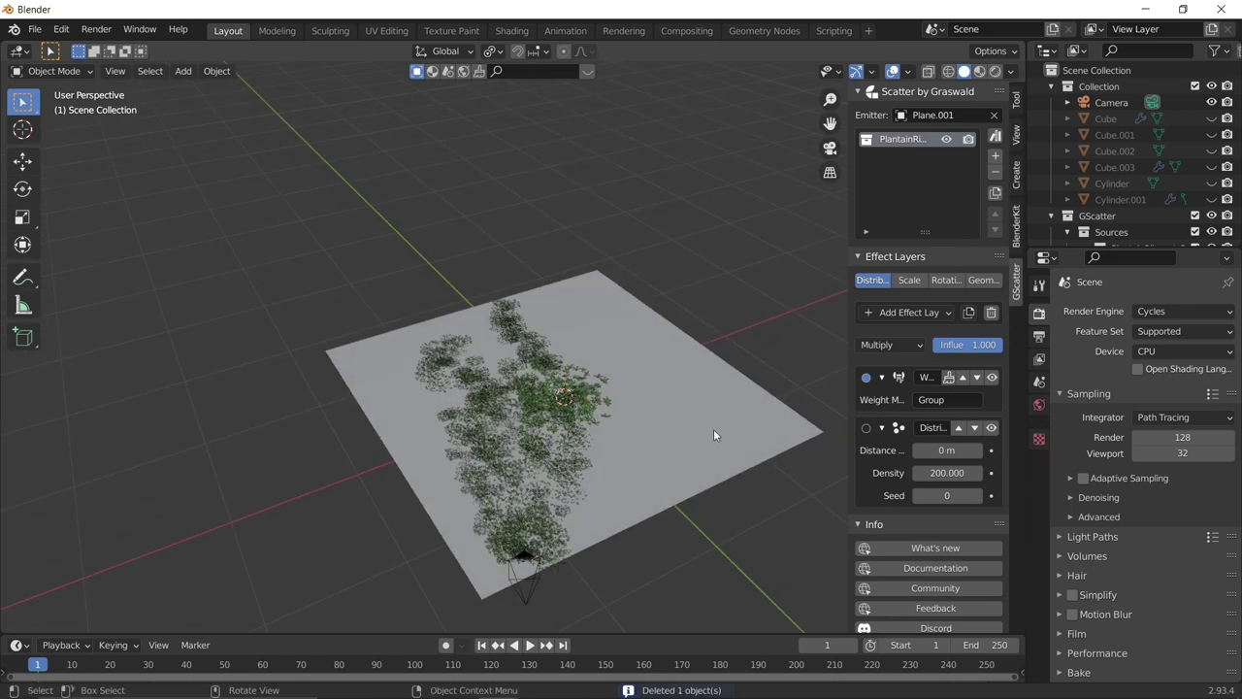
Unhide the archway parts from Cube to Cylinder.001: the stairs, pedestals, column and arch.
middle_drag(713, 435, 515, 455)
key(ctrl+h)
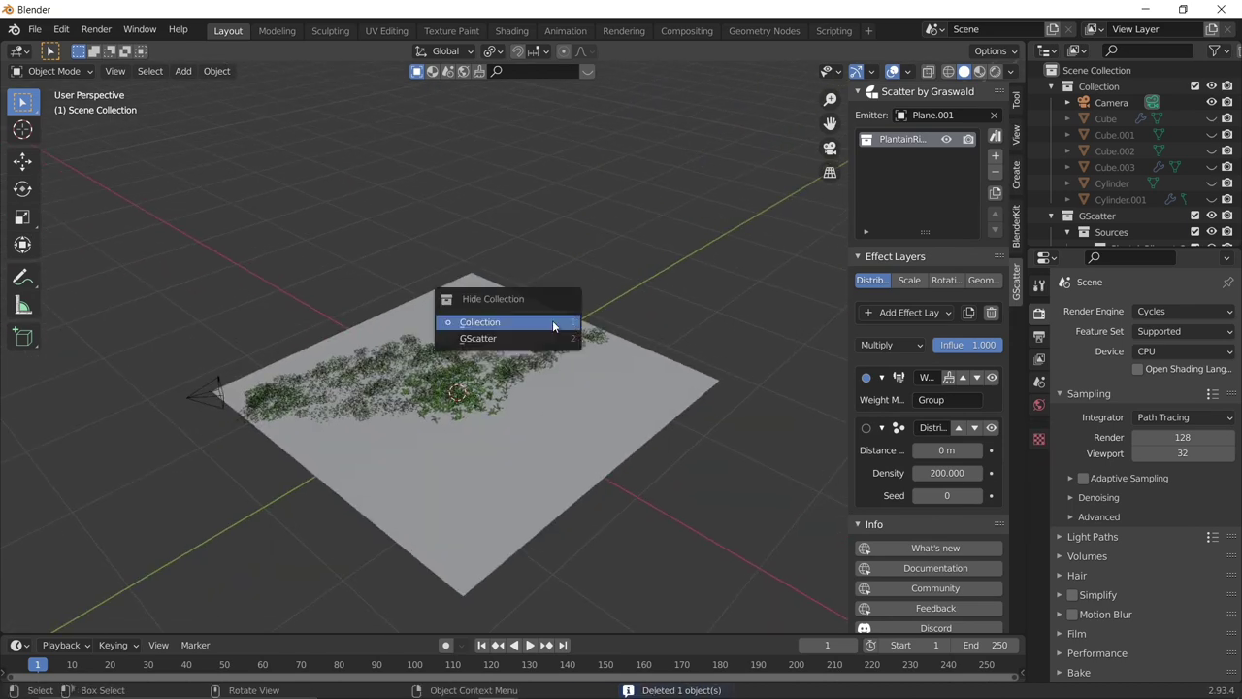
click(553, 337)
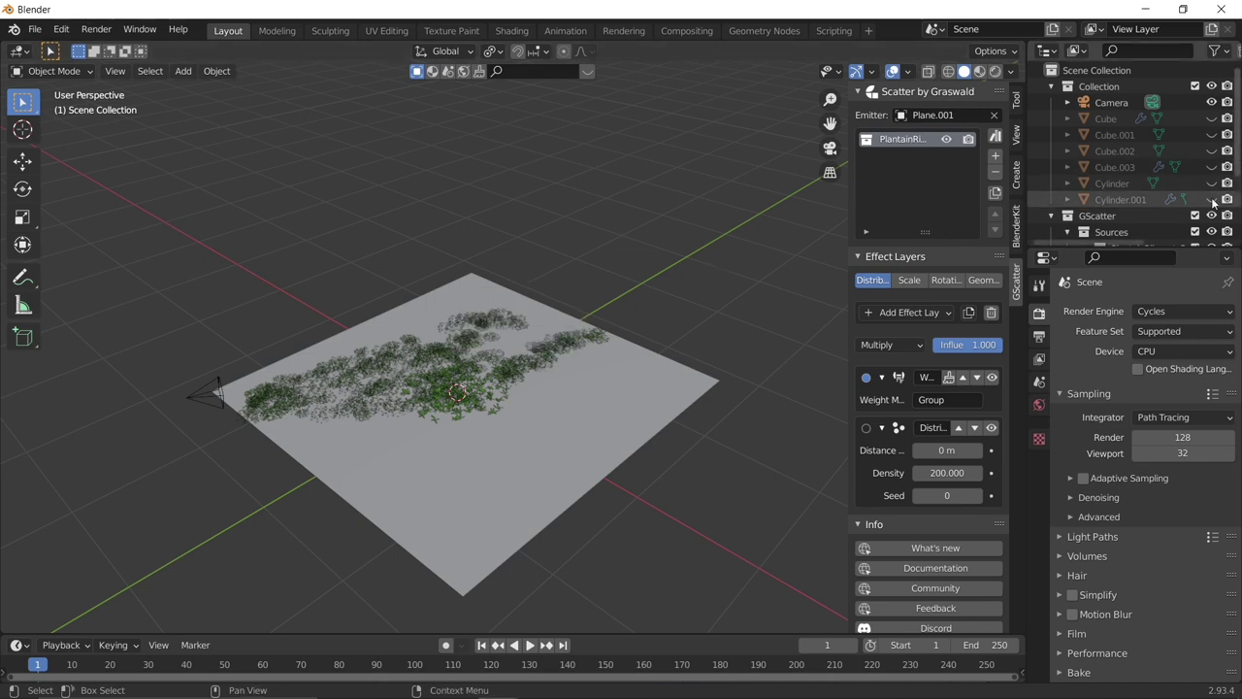
drag(1212, 202, 1212, 118)
middle_drag(692, 450, 647, 464)
middle_drag(655, 406, 520, 399)
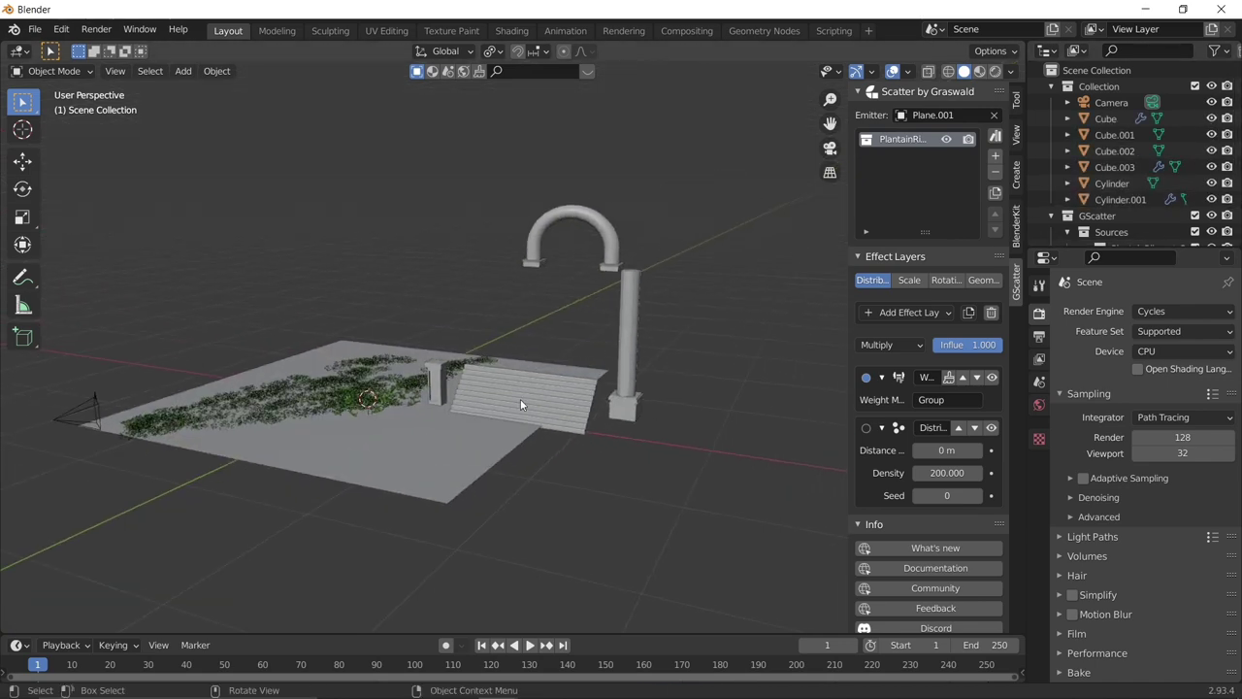
Move the small pedestal beside the stairs along the X axis, toward the far edge of the ground plane.
click(436, 378)
key(g)
key(x)
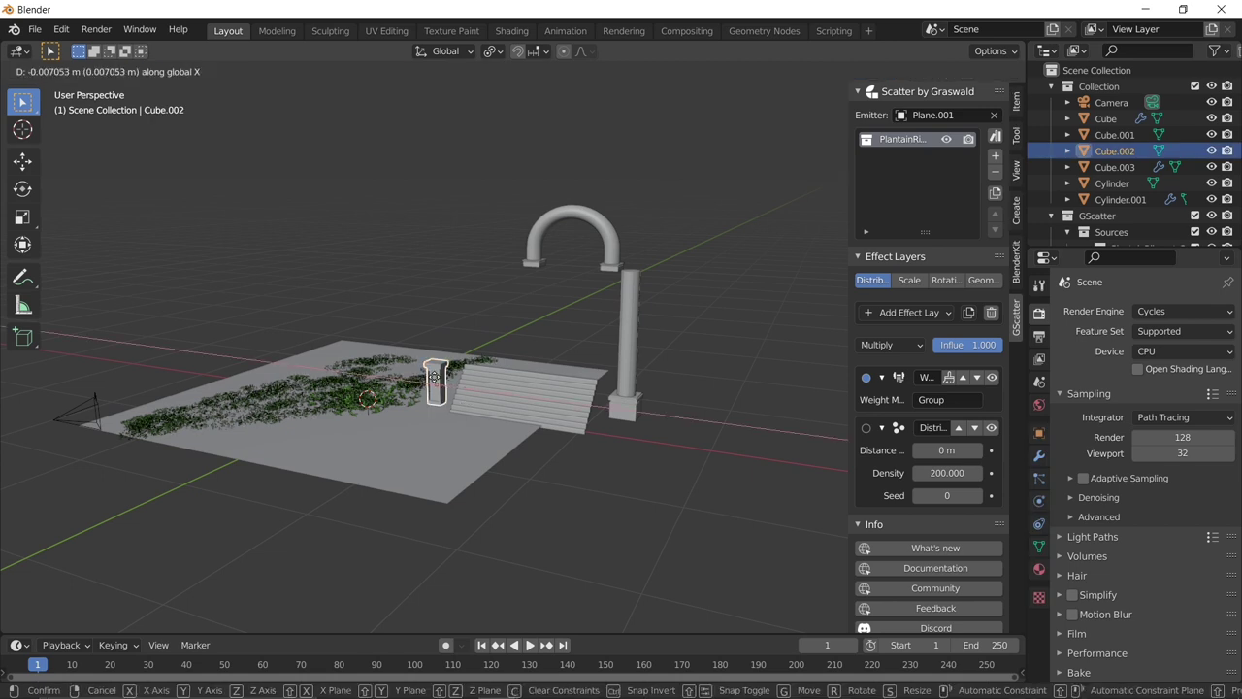
click(345, 346)
Move the stairs along the X axis so they sit against the small pedestal on the ground plane.
click(503, 387)
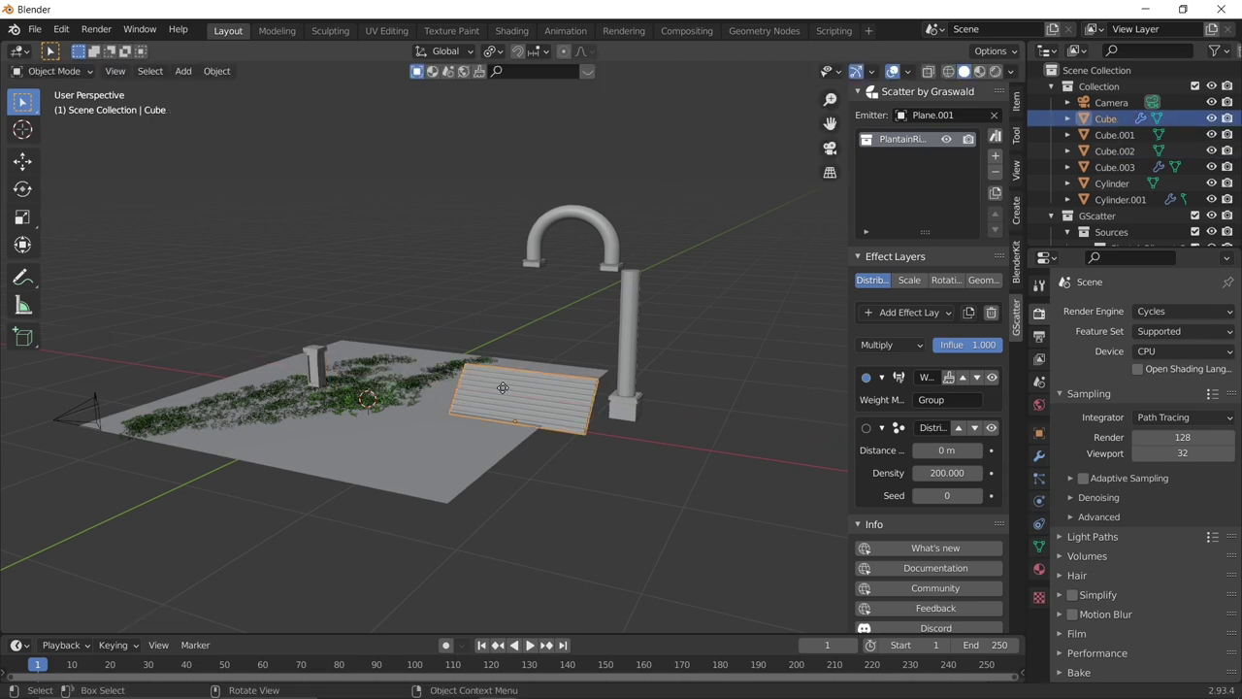
key(g)
key(x)
click(301, 352)
Move the square column base along the X and Y axes onto the ground plane, beside the free end of the stairs.
click(626, 408)
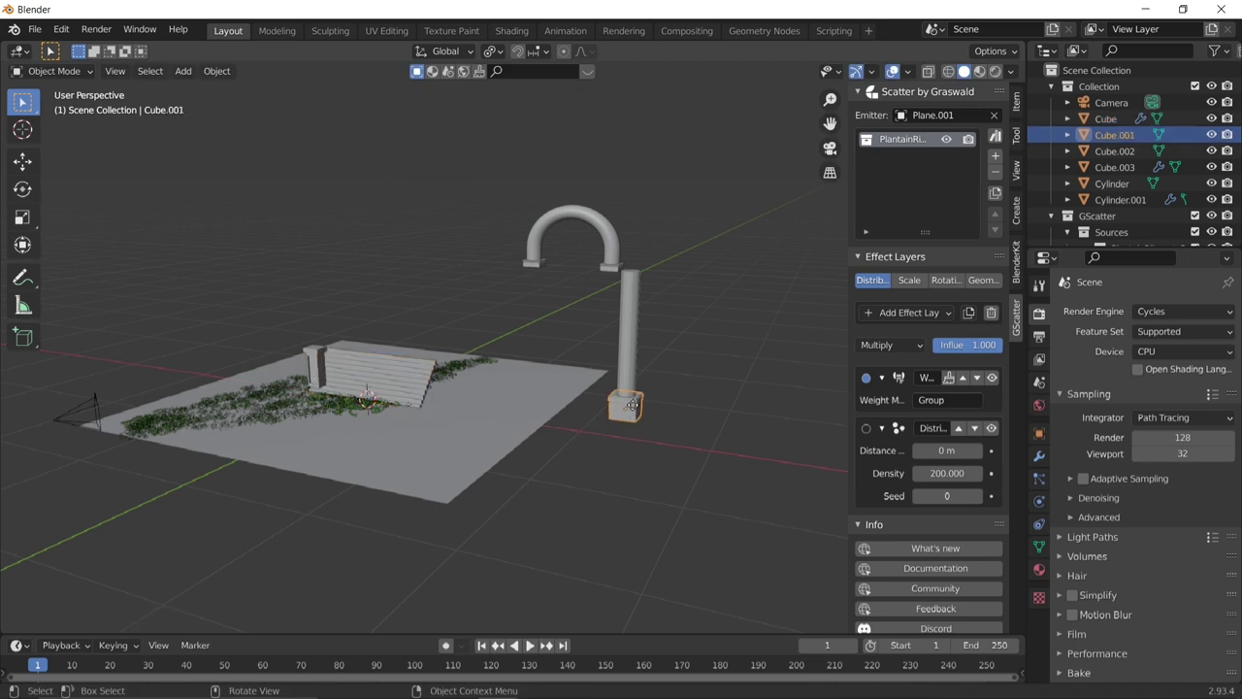
key(g)
key(x)
click(469, 364)
key(g)
key(y)
click(452, 371)
Move the tall column along the Y and X axes toward the stairs and its square base.
click(629, 324)
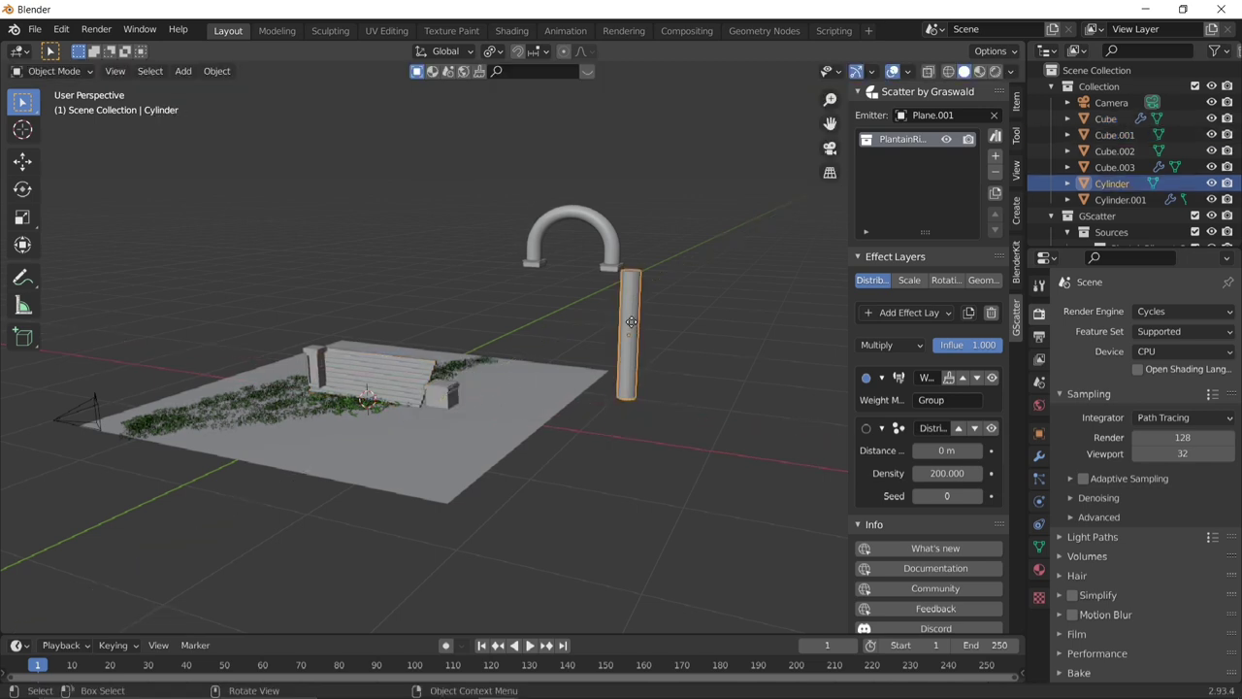
key(g)
key(y)
click(583, 365)
key(g)
key(x)
click(450, 314)
Try to move the arch along the X axis without its two capitals, and undo the move.
click(599, 221)
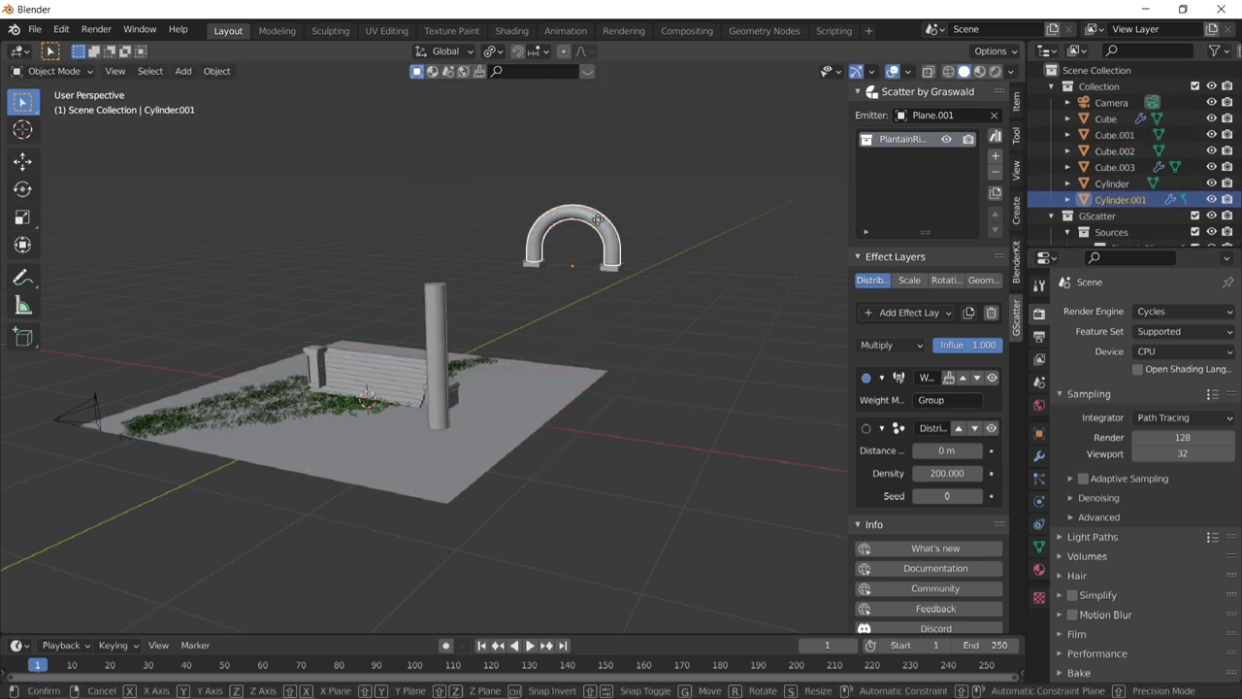
key(g)
key(x)
click(417, 172)
middle_drag(524, 243, 585, 248)
key(ctrl+z)
Add the two capitals to the selected arch and move them together along the X axis toward the stairs.
shift+click(600, 267)
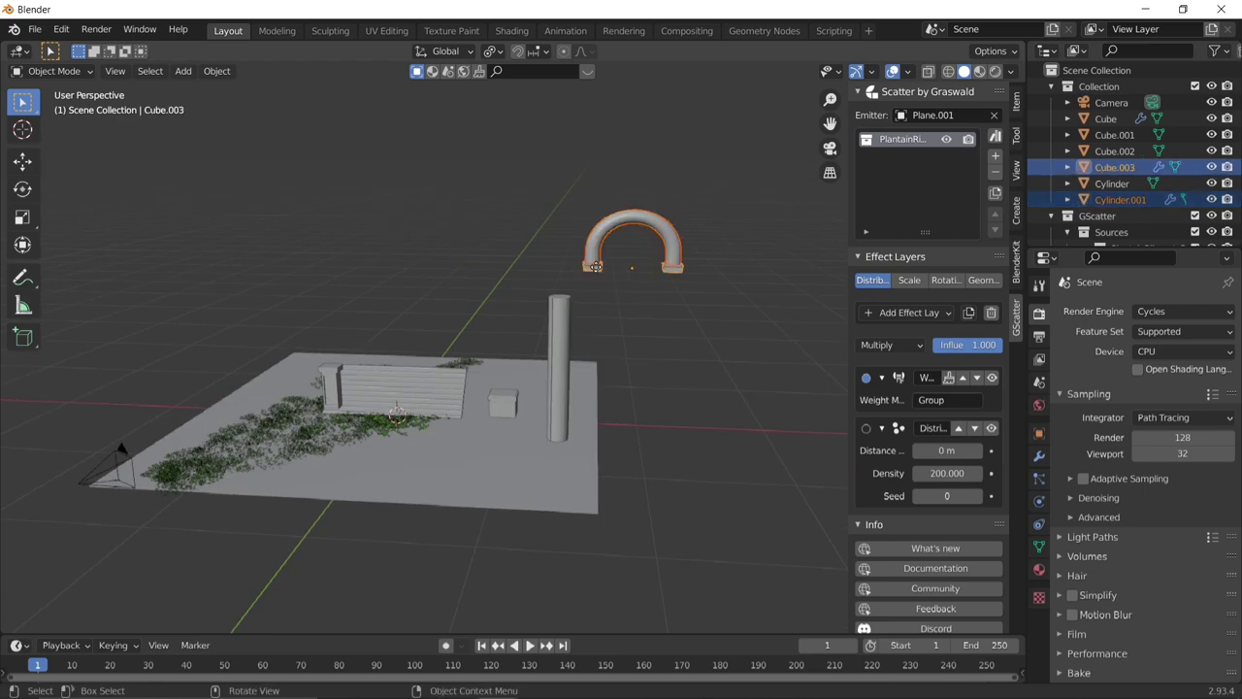
key(g)
key(x)
click(364, 254)
From the camera view, move the small pedestal along the X axis away from the column base.
middle_drag(583, 383, 606, 337)
key(KP_0)
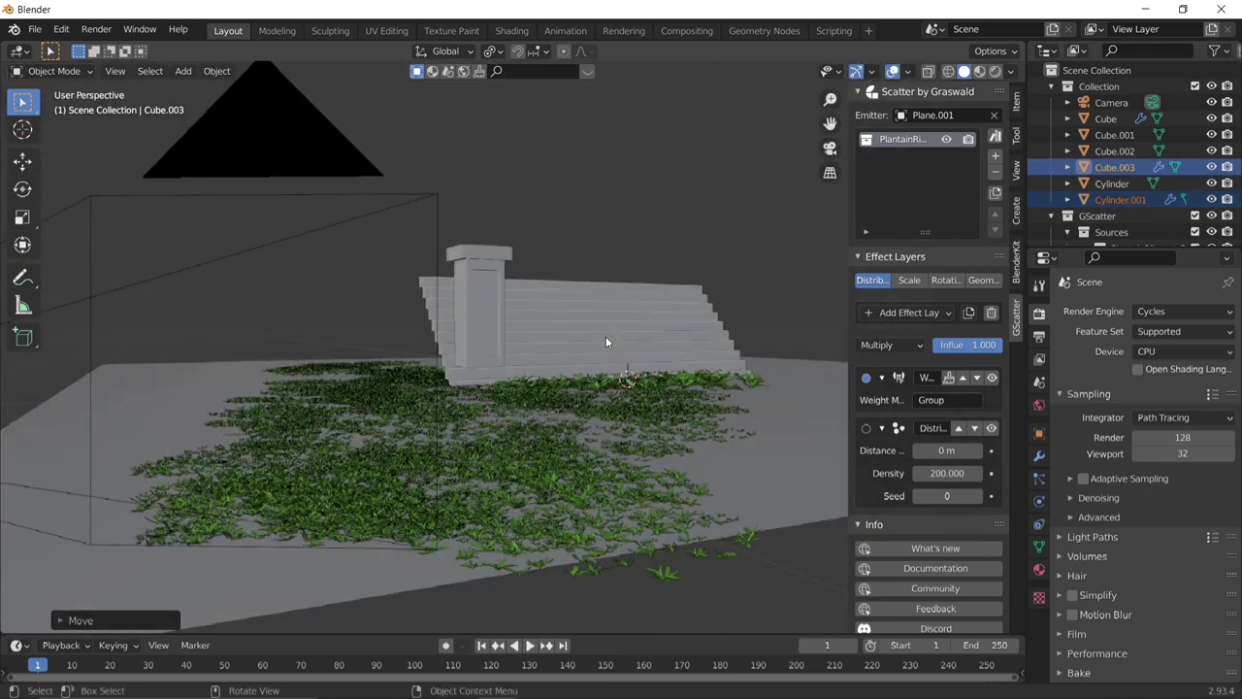
key(KP_0)
click(568, 269)
key(g)
key(x)
click(352, 273)
Move the stairs along the X axis so they meet the small pedestal in the camera view.
click(600, 272)
key(g)
key(x)
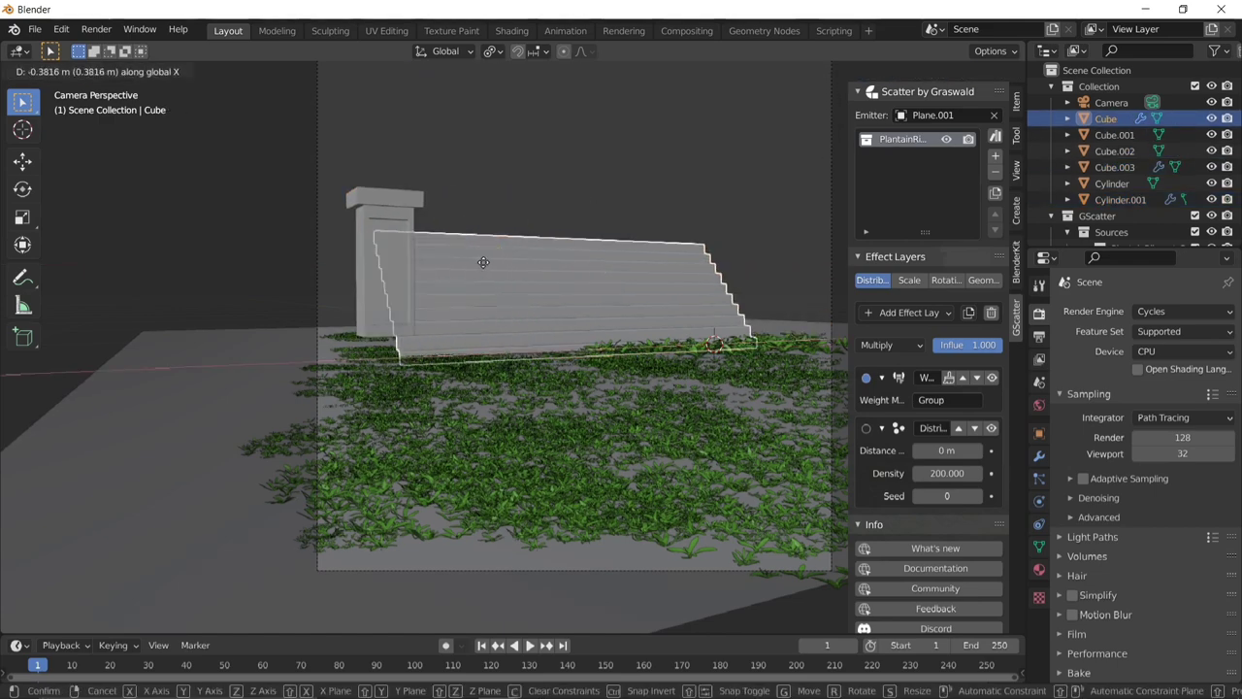
click(448, 261)
key(KP_0)
Move the square column base along the X axis closer to the end of the stairs.
shift+middle_drag(811, 345, 755, 449)
click(754, 445)
key(g)
key(x)
click(604, 447)
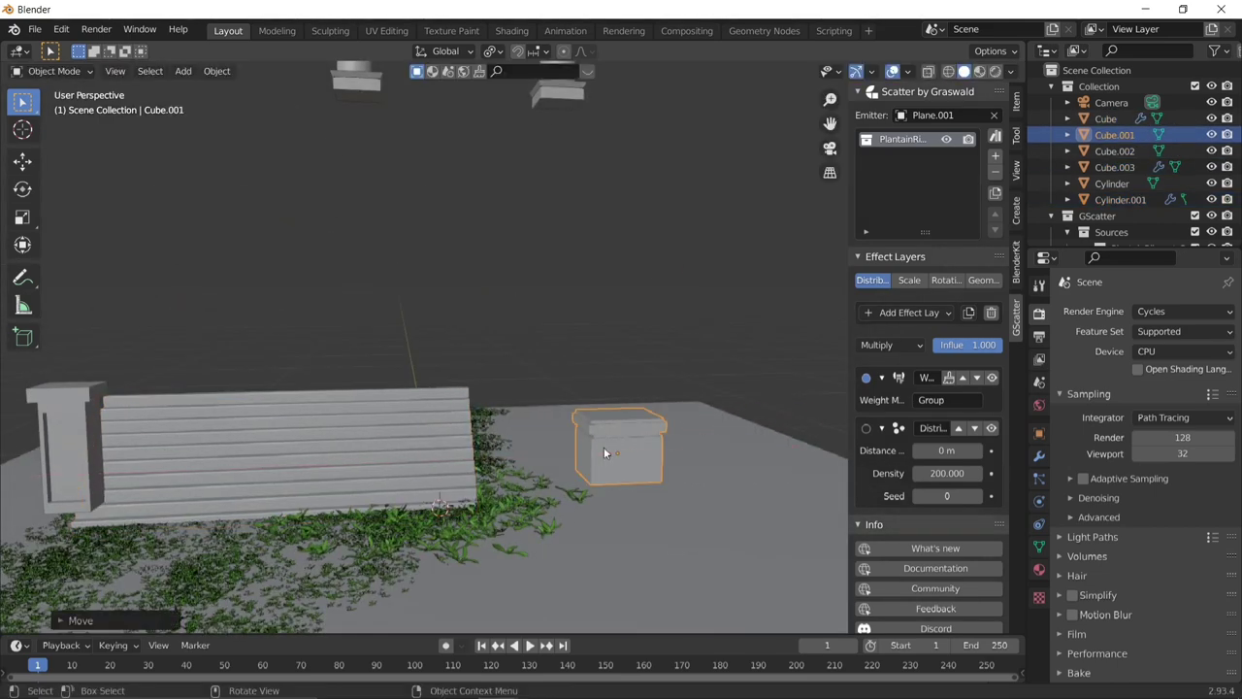
Lower the arch with its two capitals along the Z axis and shift them along the X axis over the stairs.
click(557, 97)
shift+middle_drag(566, 118, 548, 196)
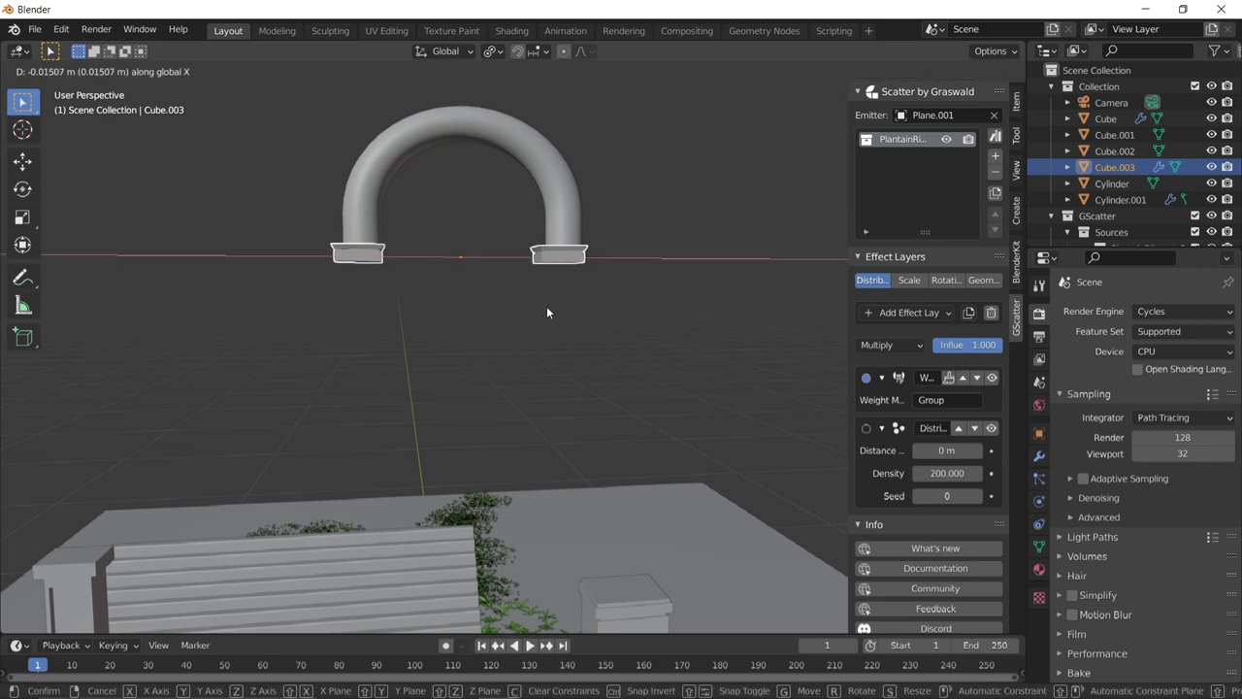
click(530, 238)
key(g)
key(x)
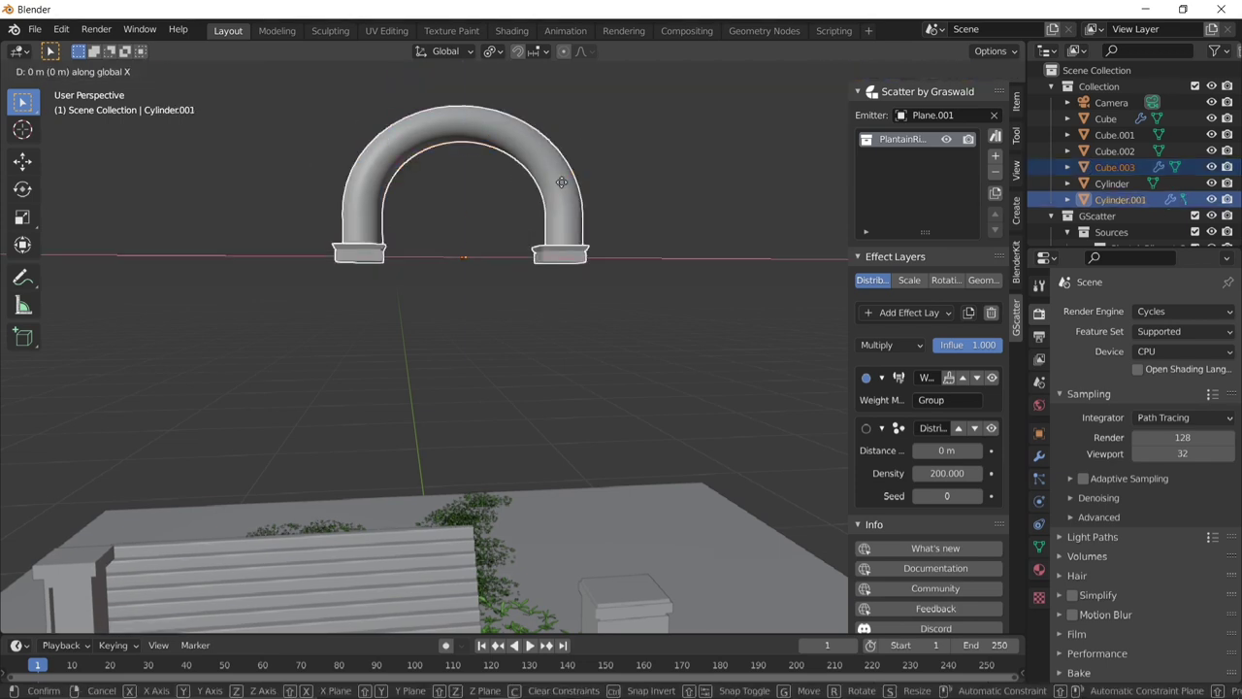
key(z)
click(552, 334)
key(g)
key(x)
click(361, 332)
Move the tall column along the X axis under one side of the arch and scale it down.
scroll(565, 507, down, 4)
scroll(565, 506, down, 1)
click(728, 394)
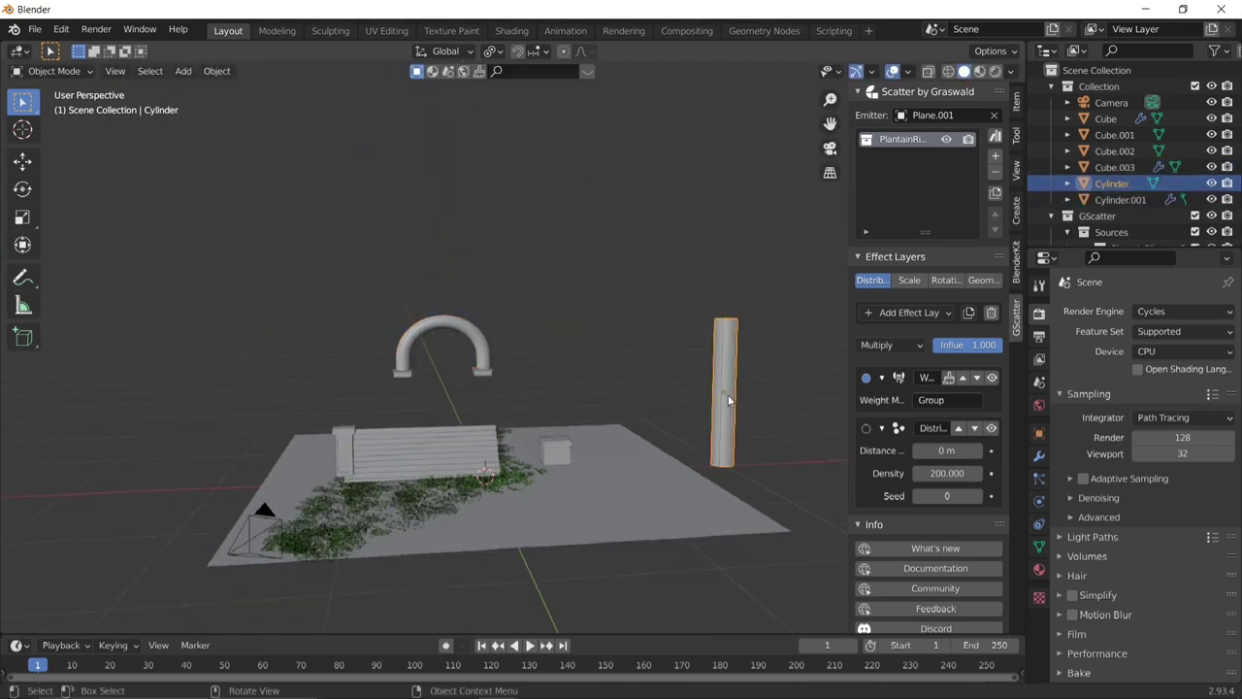
key(g)
key(x)
click(481, 392)
key(s)
click(586, 351)
key(KP_0)
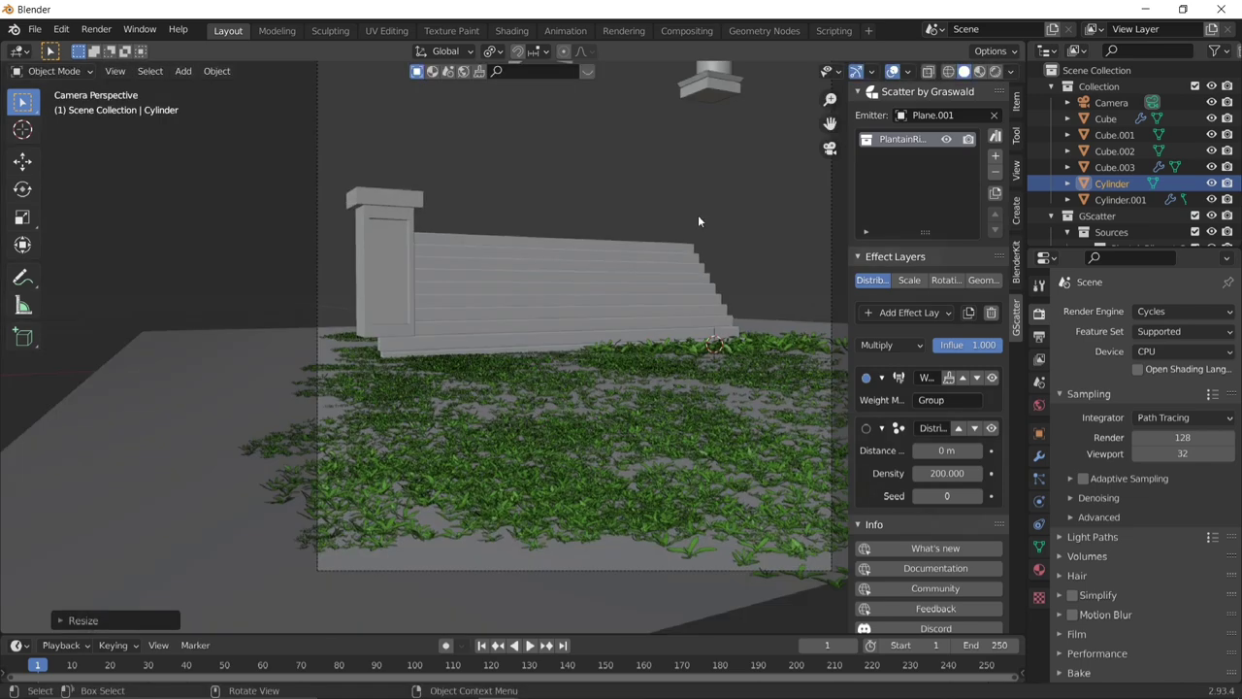
middle_drag(661, 227, 690, 292)
scroll(575, 285, down, 6)
scroll(372, 384, up, 5)
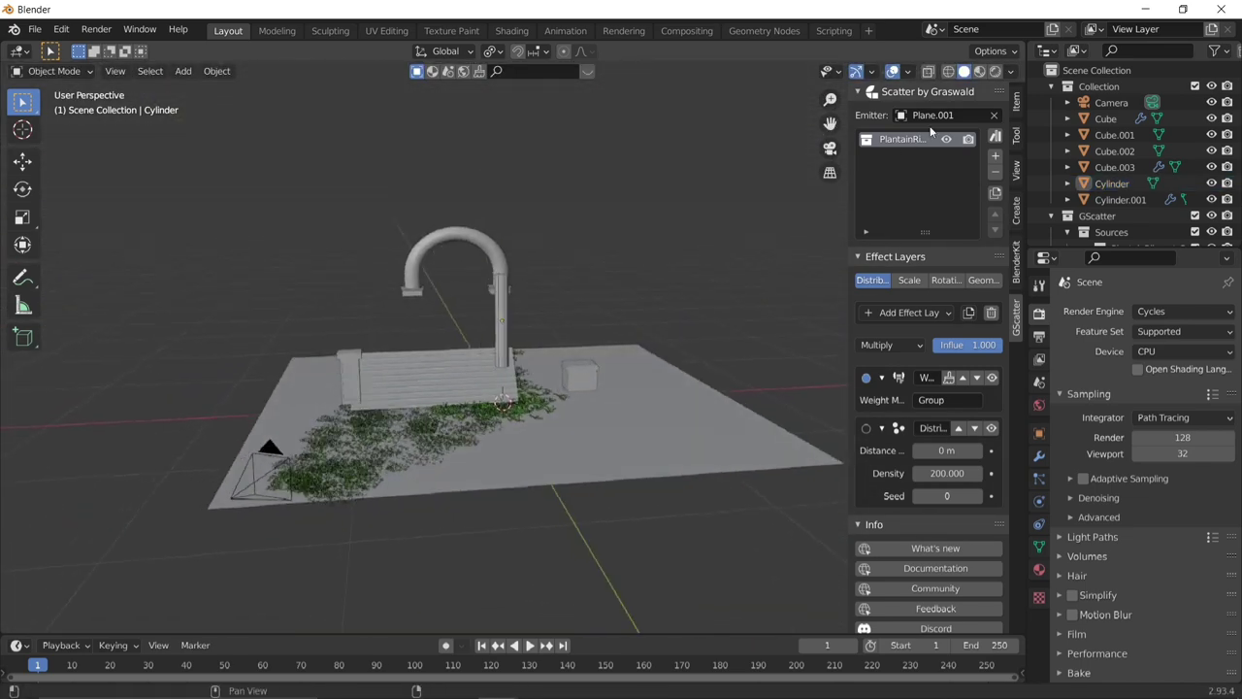
click(589, 561)
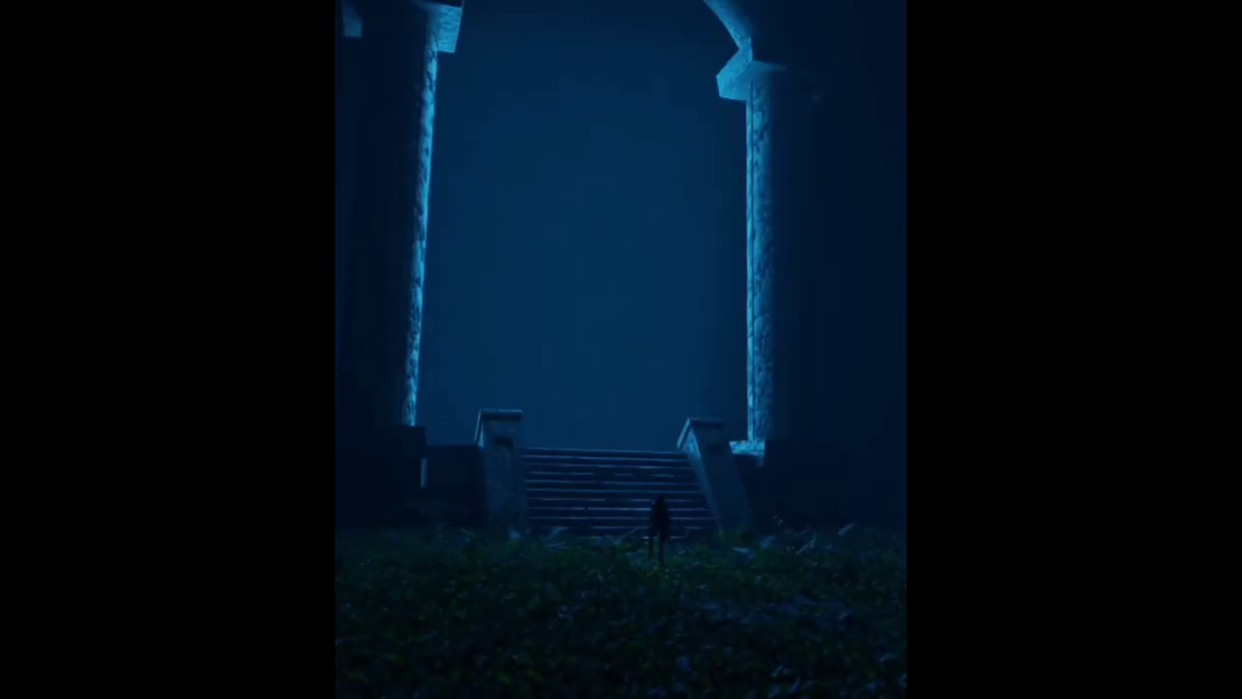